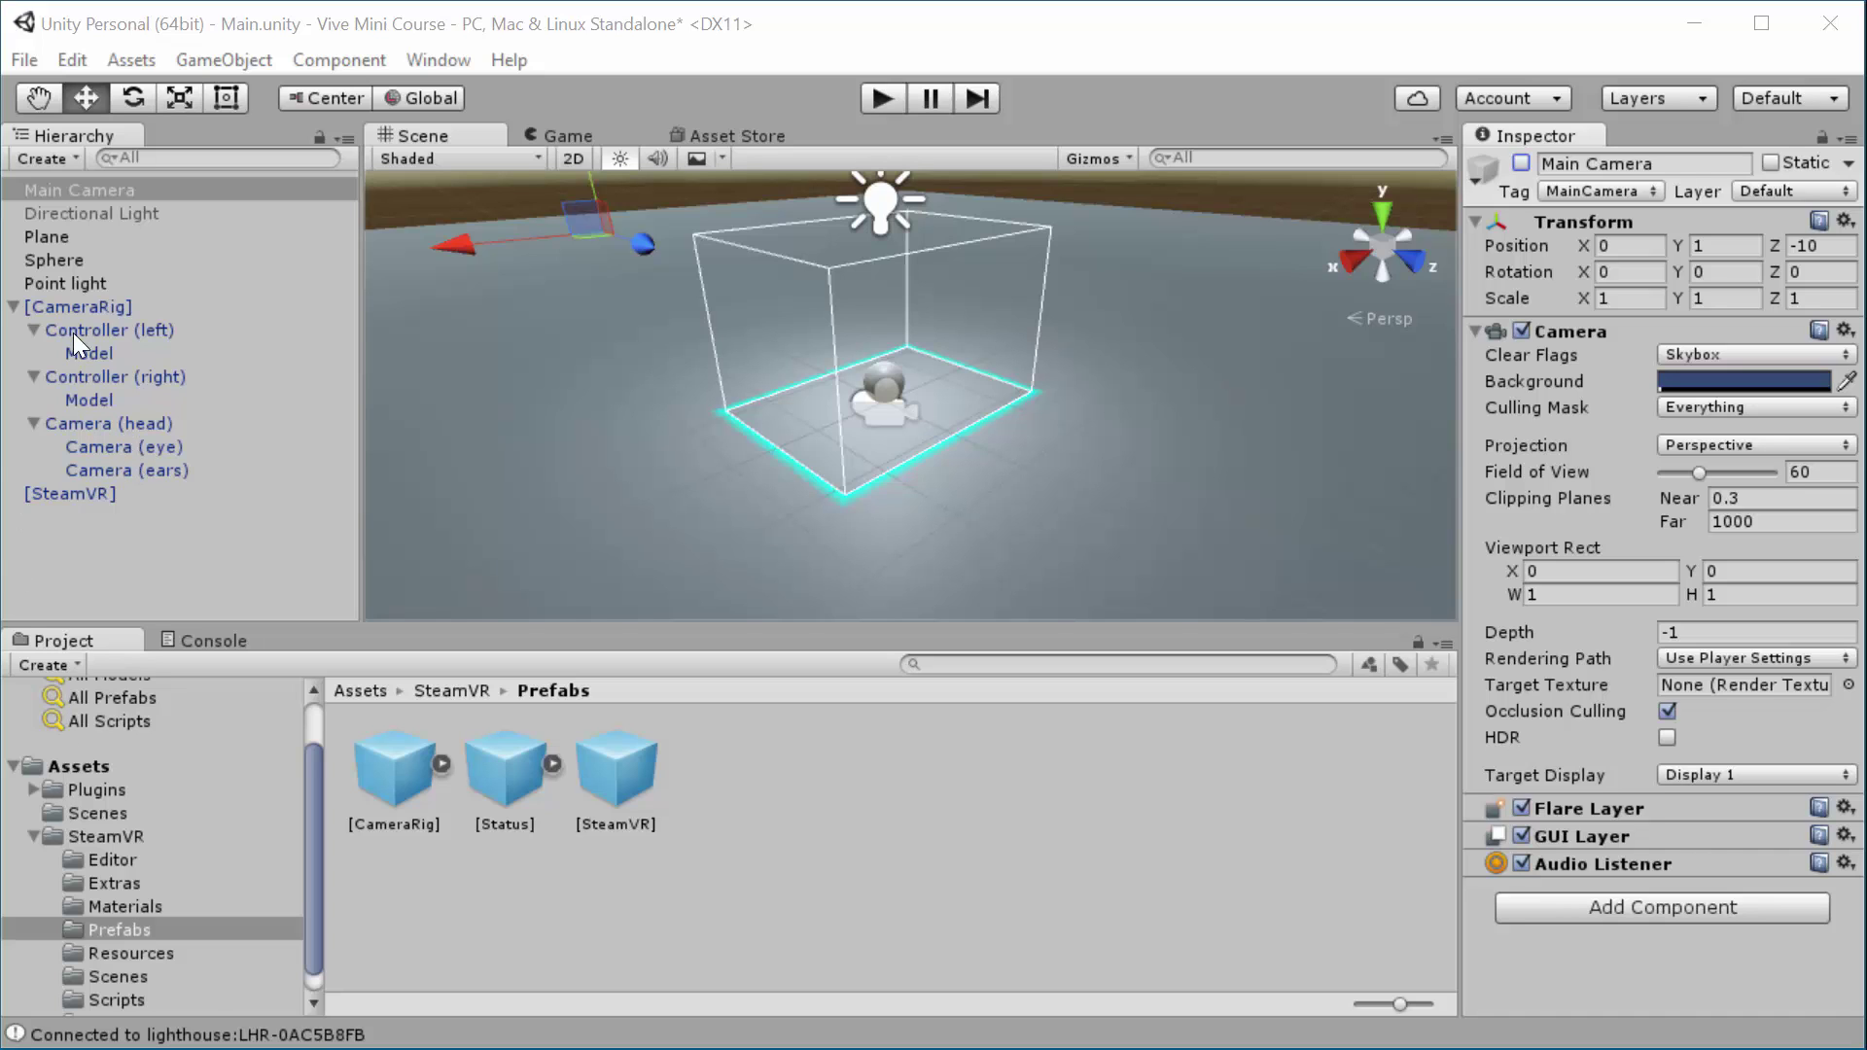
Step: Deactivate [CameraRig] and collapse its children in the Hierarchy
left_click(77, 306)
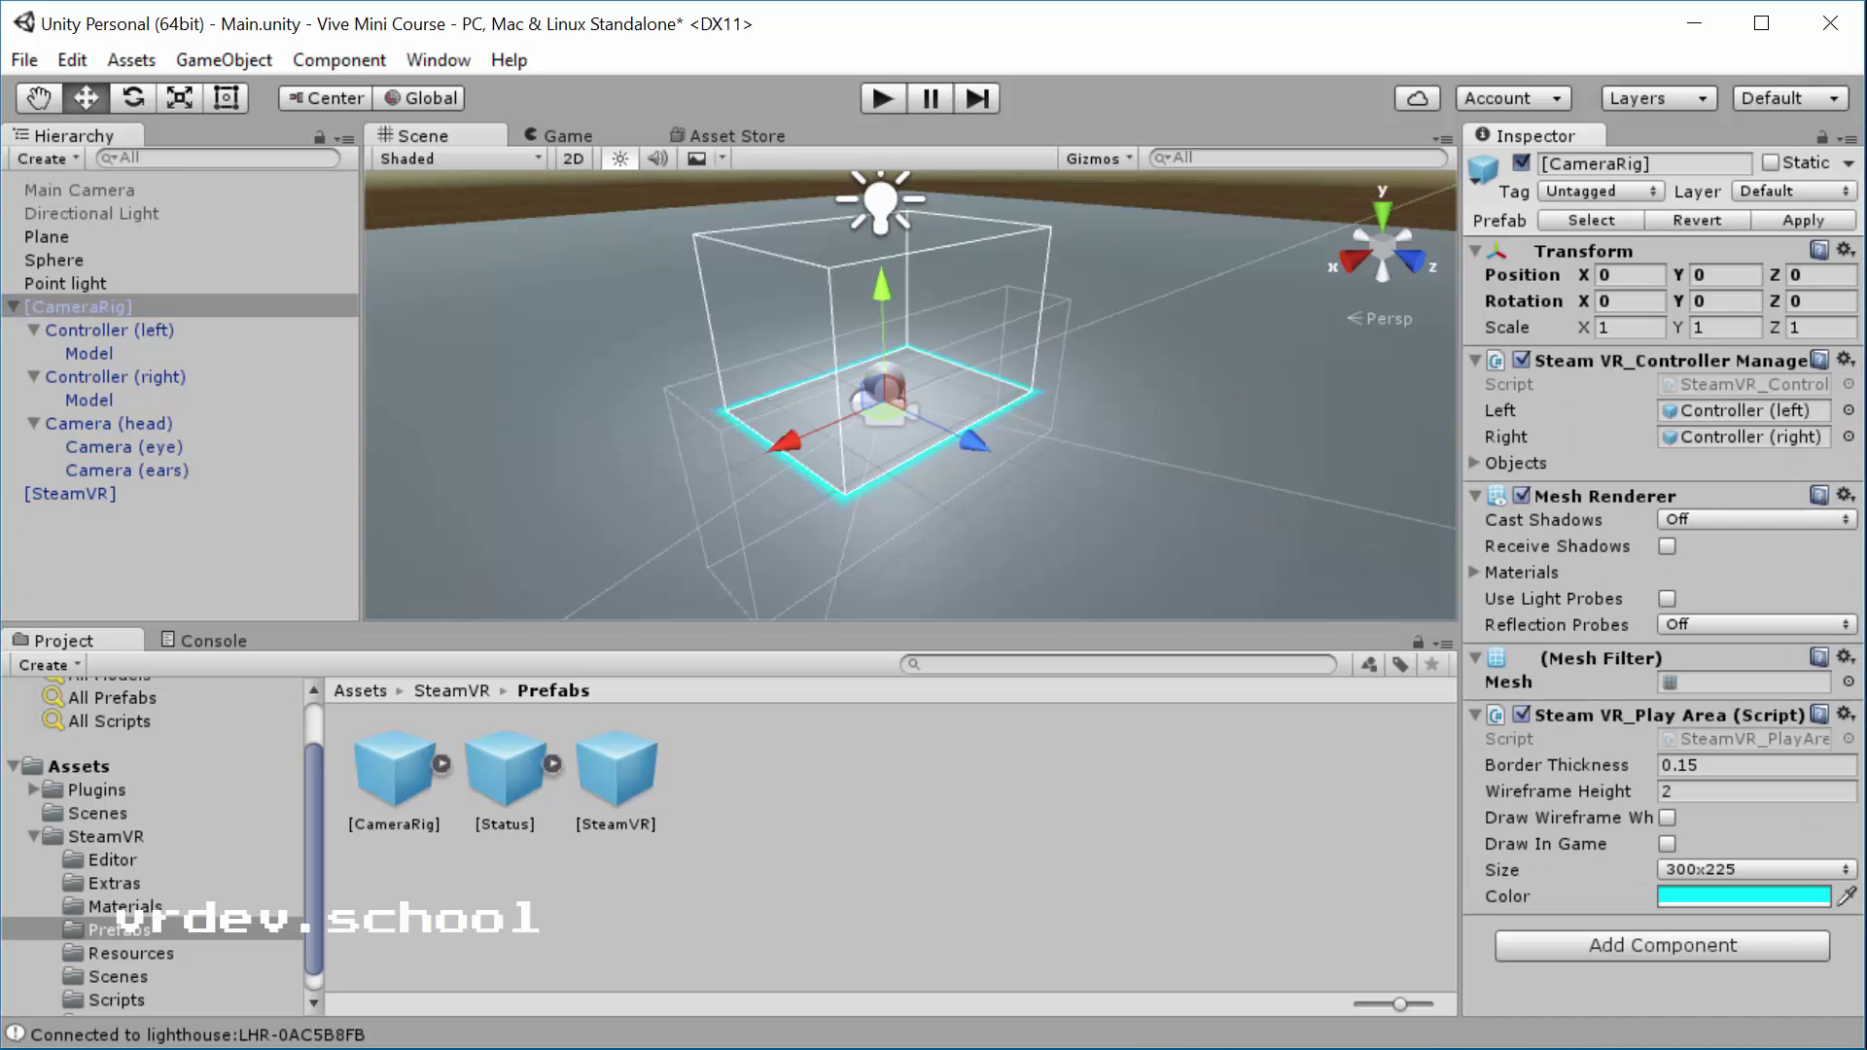
key("alt+shift+a")
left_click(14, 306)
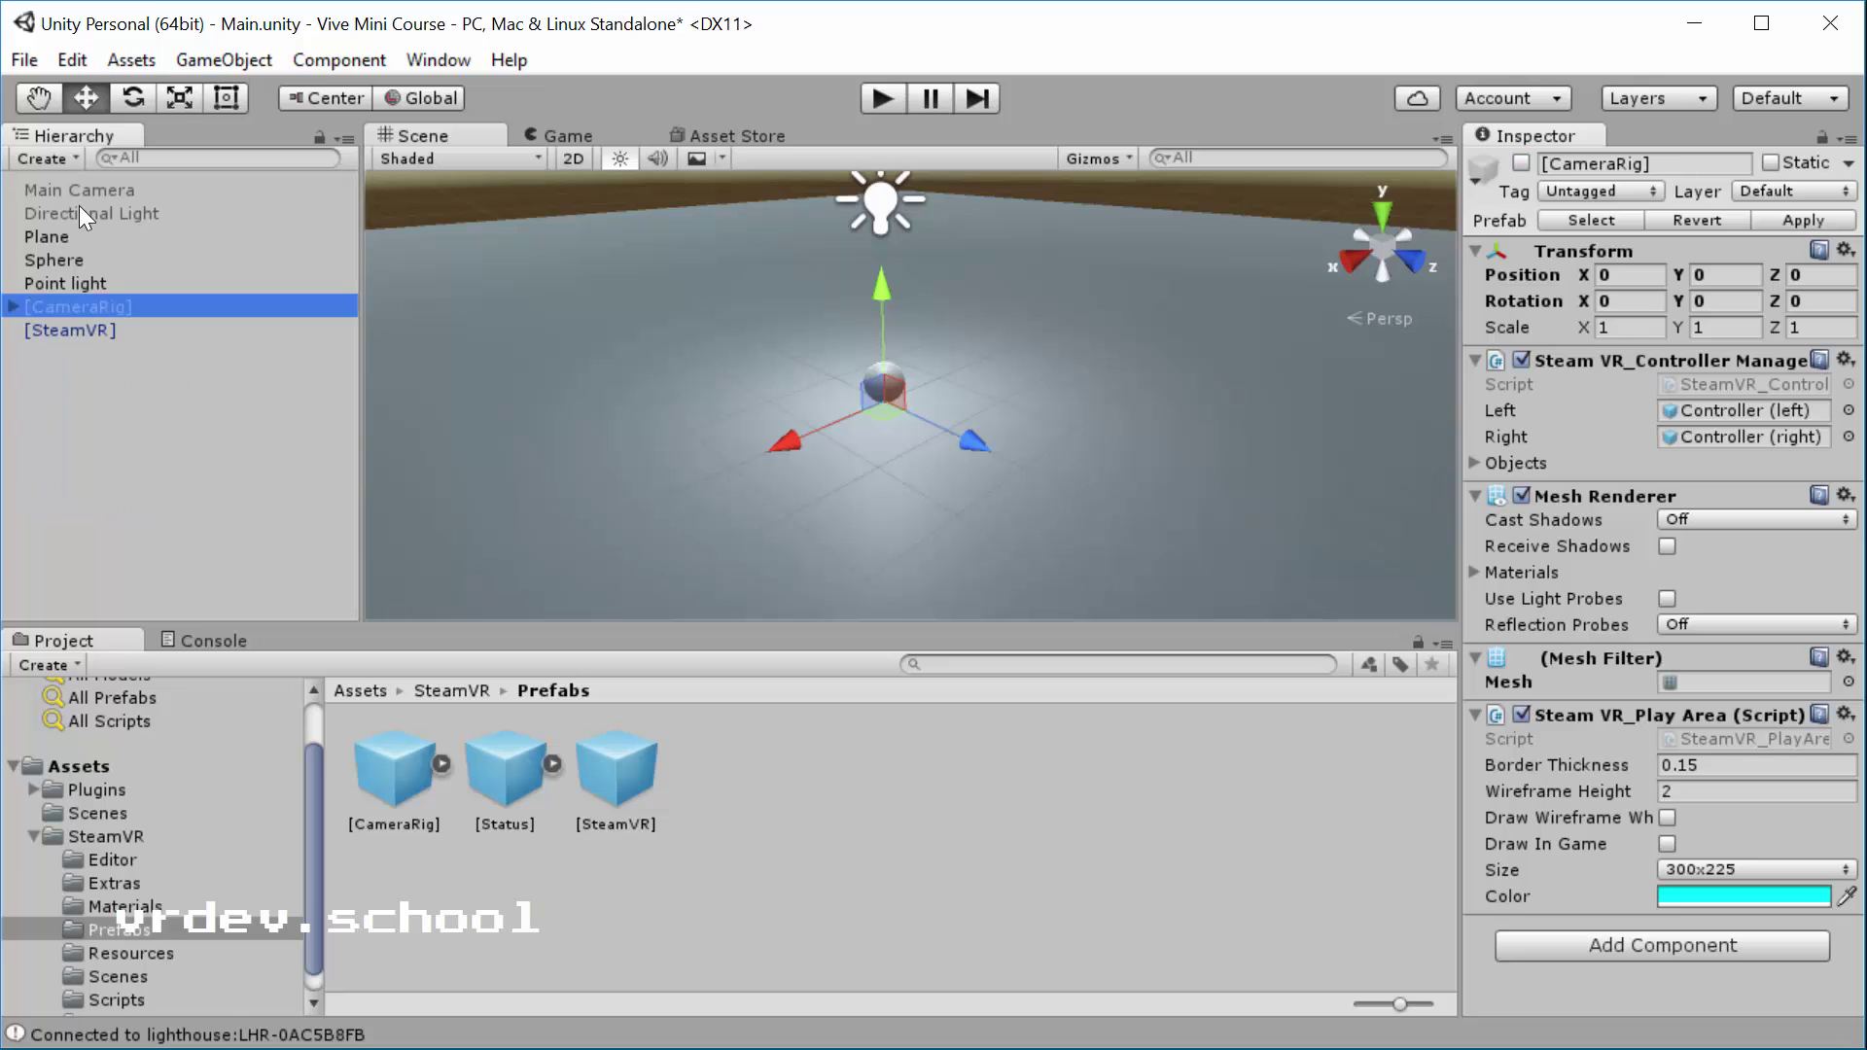
Step: Re-enable Main Camera and reset its Transform position to 0, 0, 0
left_click(99, 191)
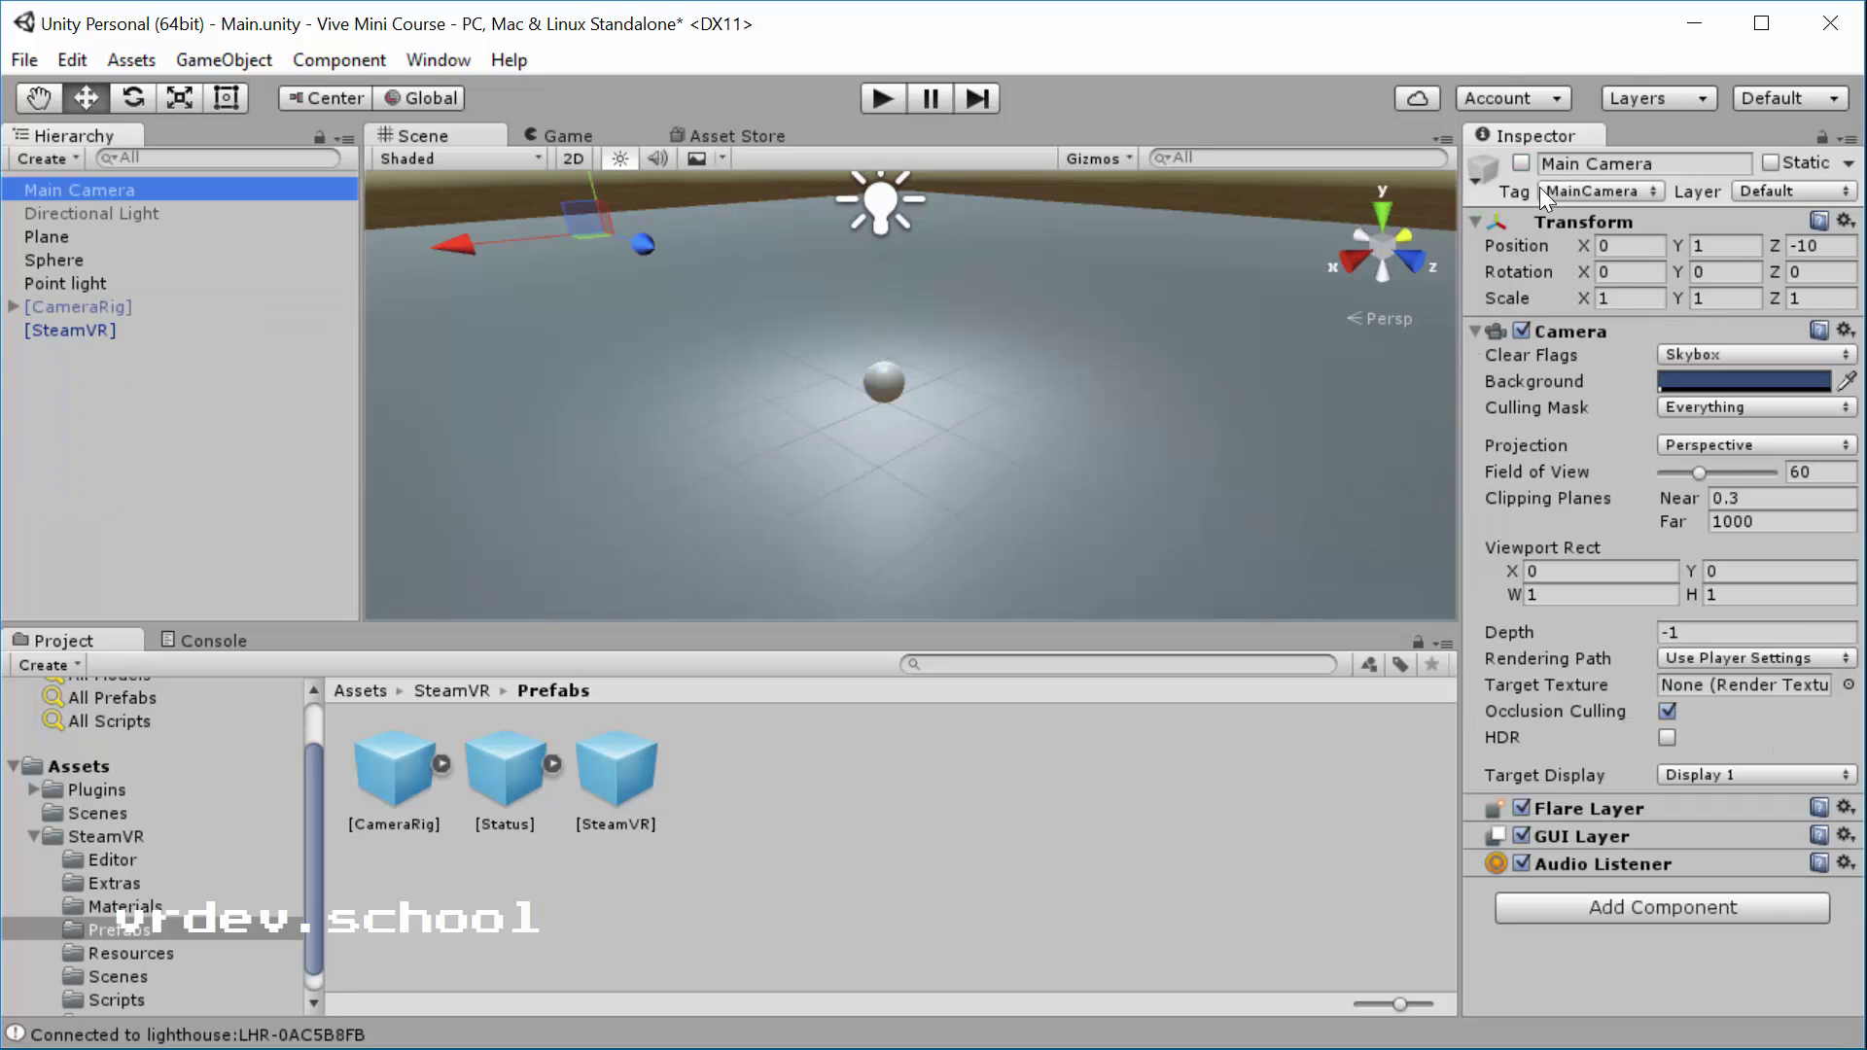
left_click(1521, 162)
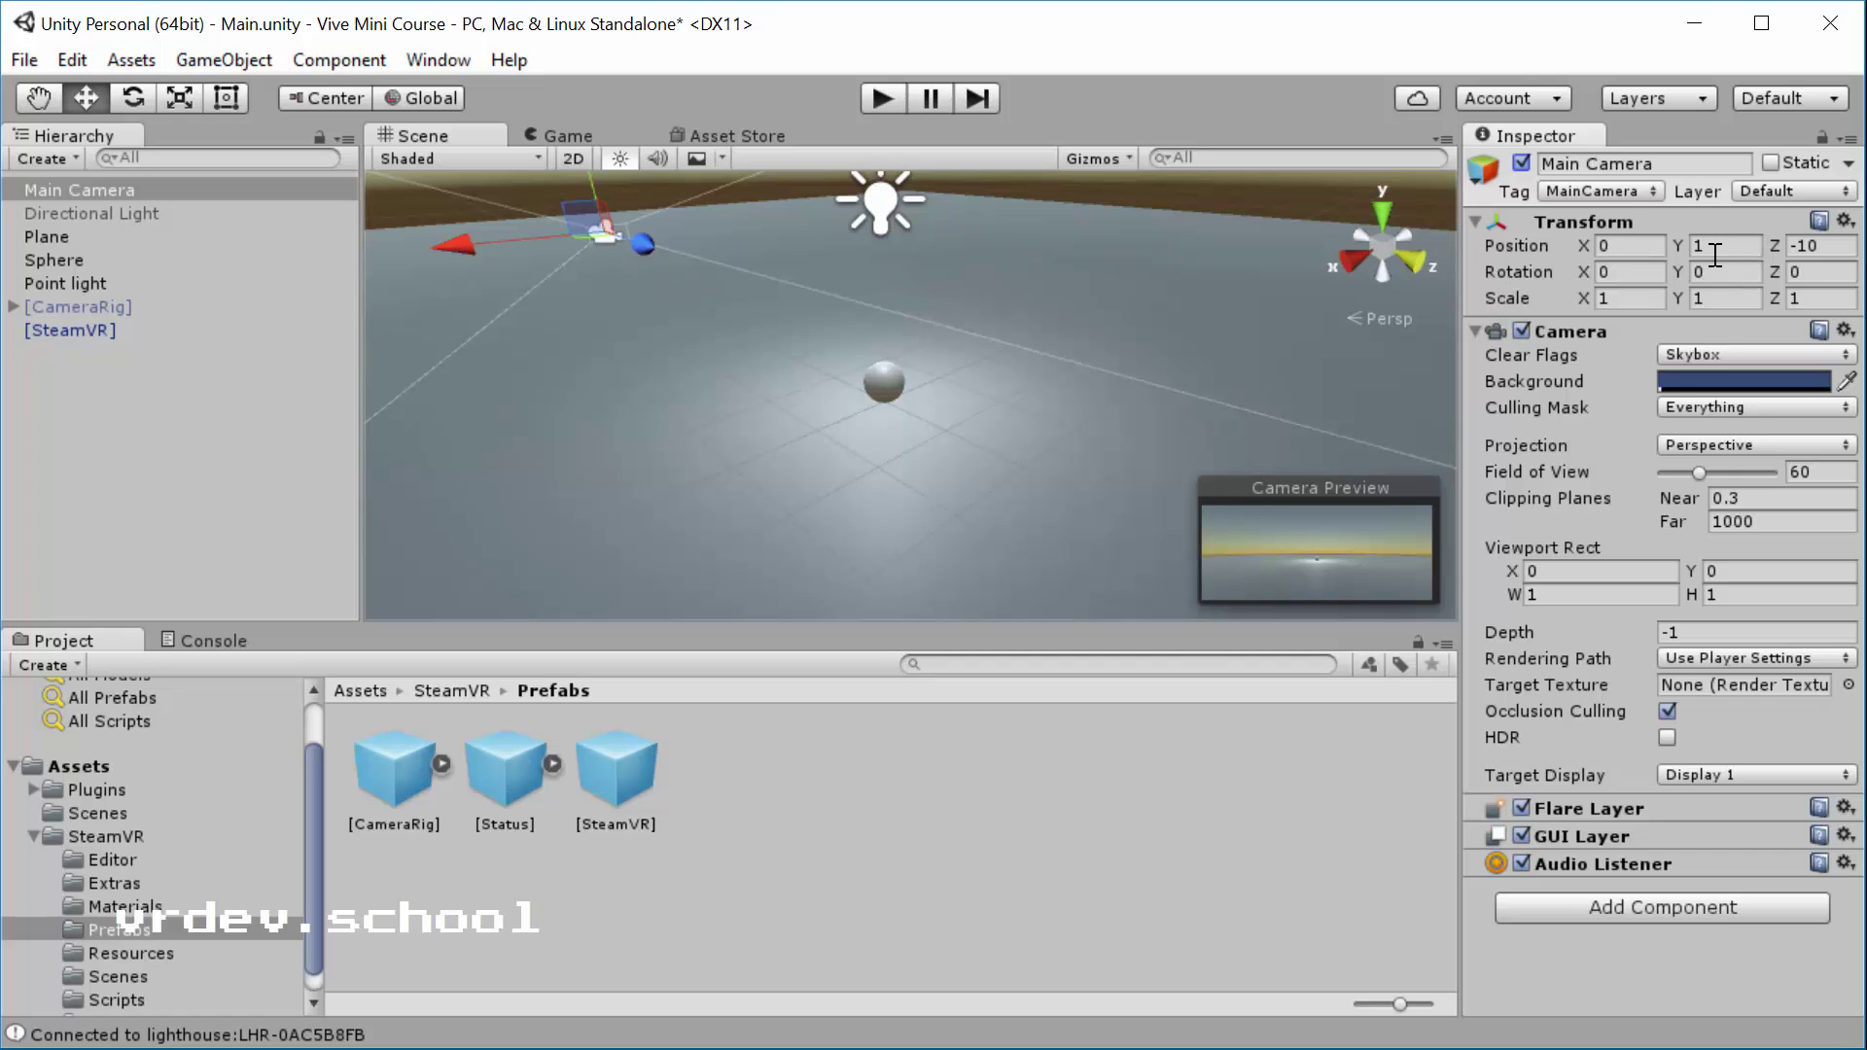
left_click(1796, 247)
type("-")
left_click(1845, 222)
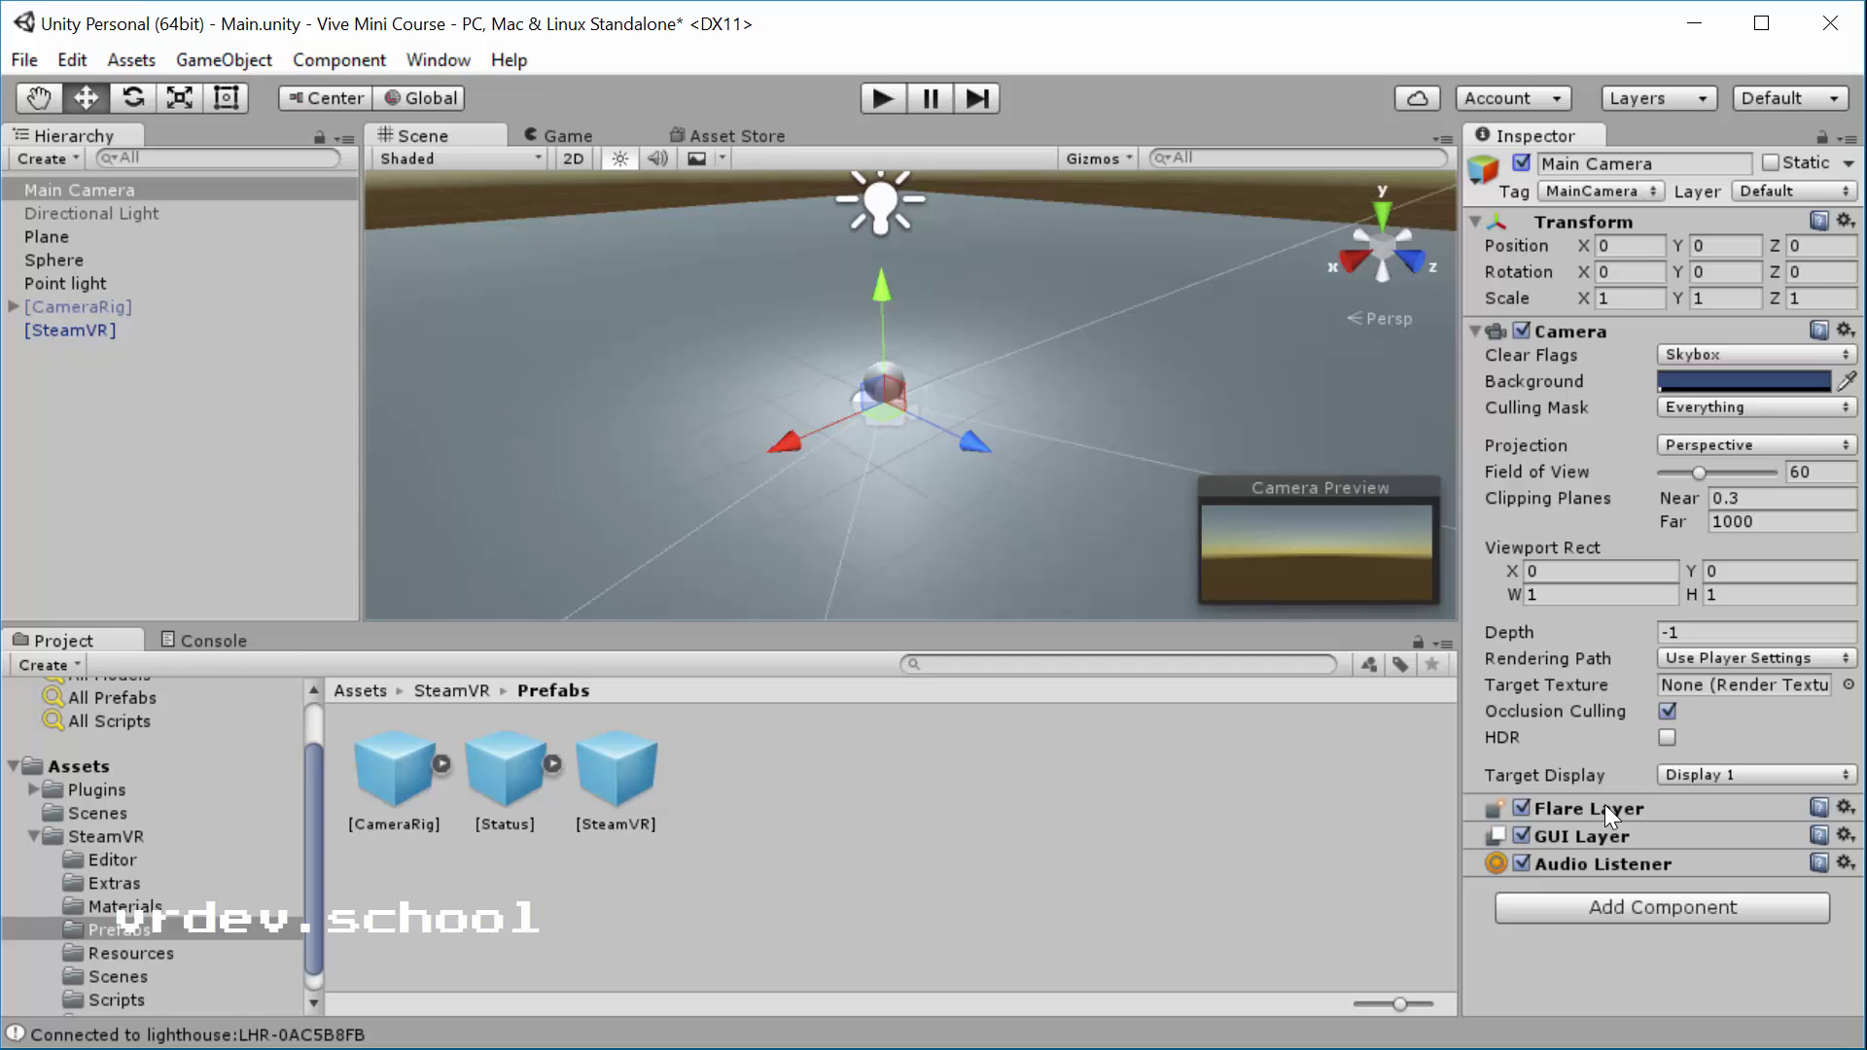
Step: Add the SteamVR_Camera script to Main Camera and expand it into the Main Camera (origin) rig
left_click(1621, 912)
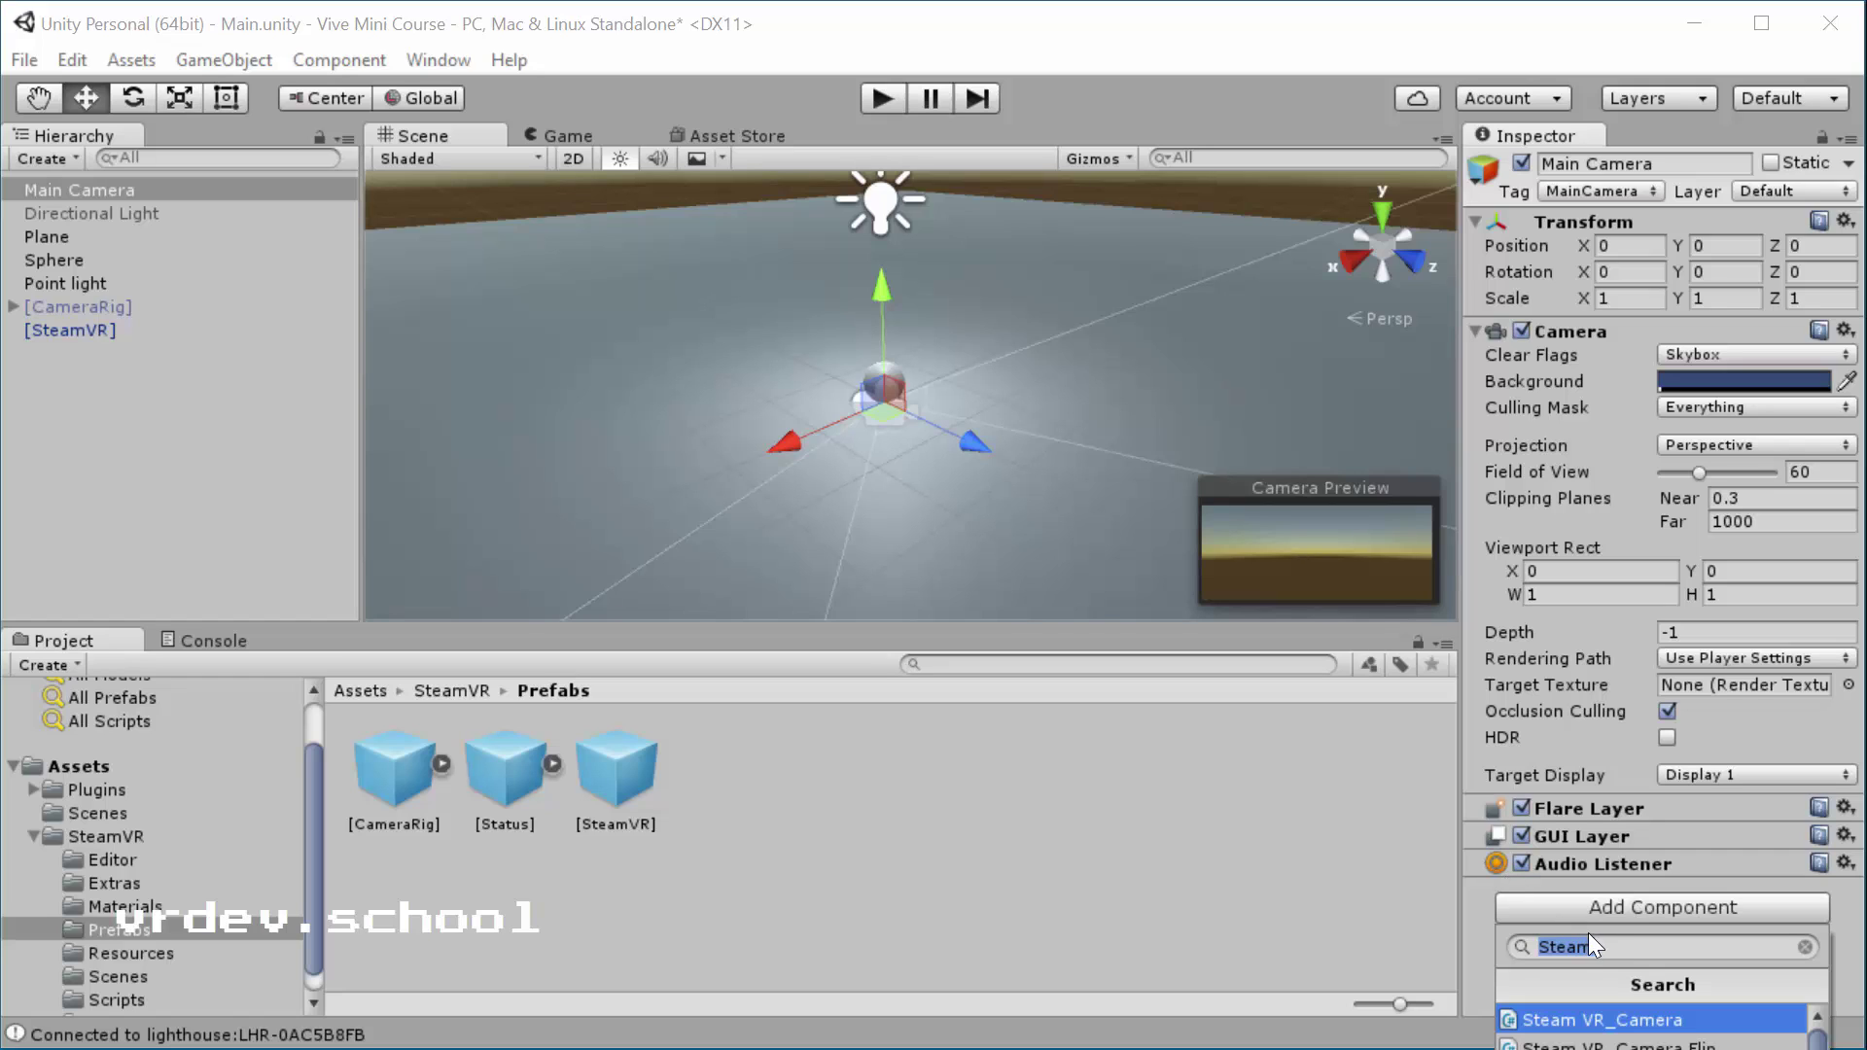
left_click(1602, 1018)
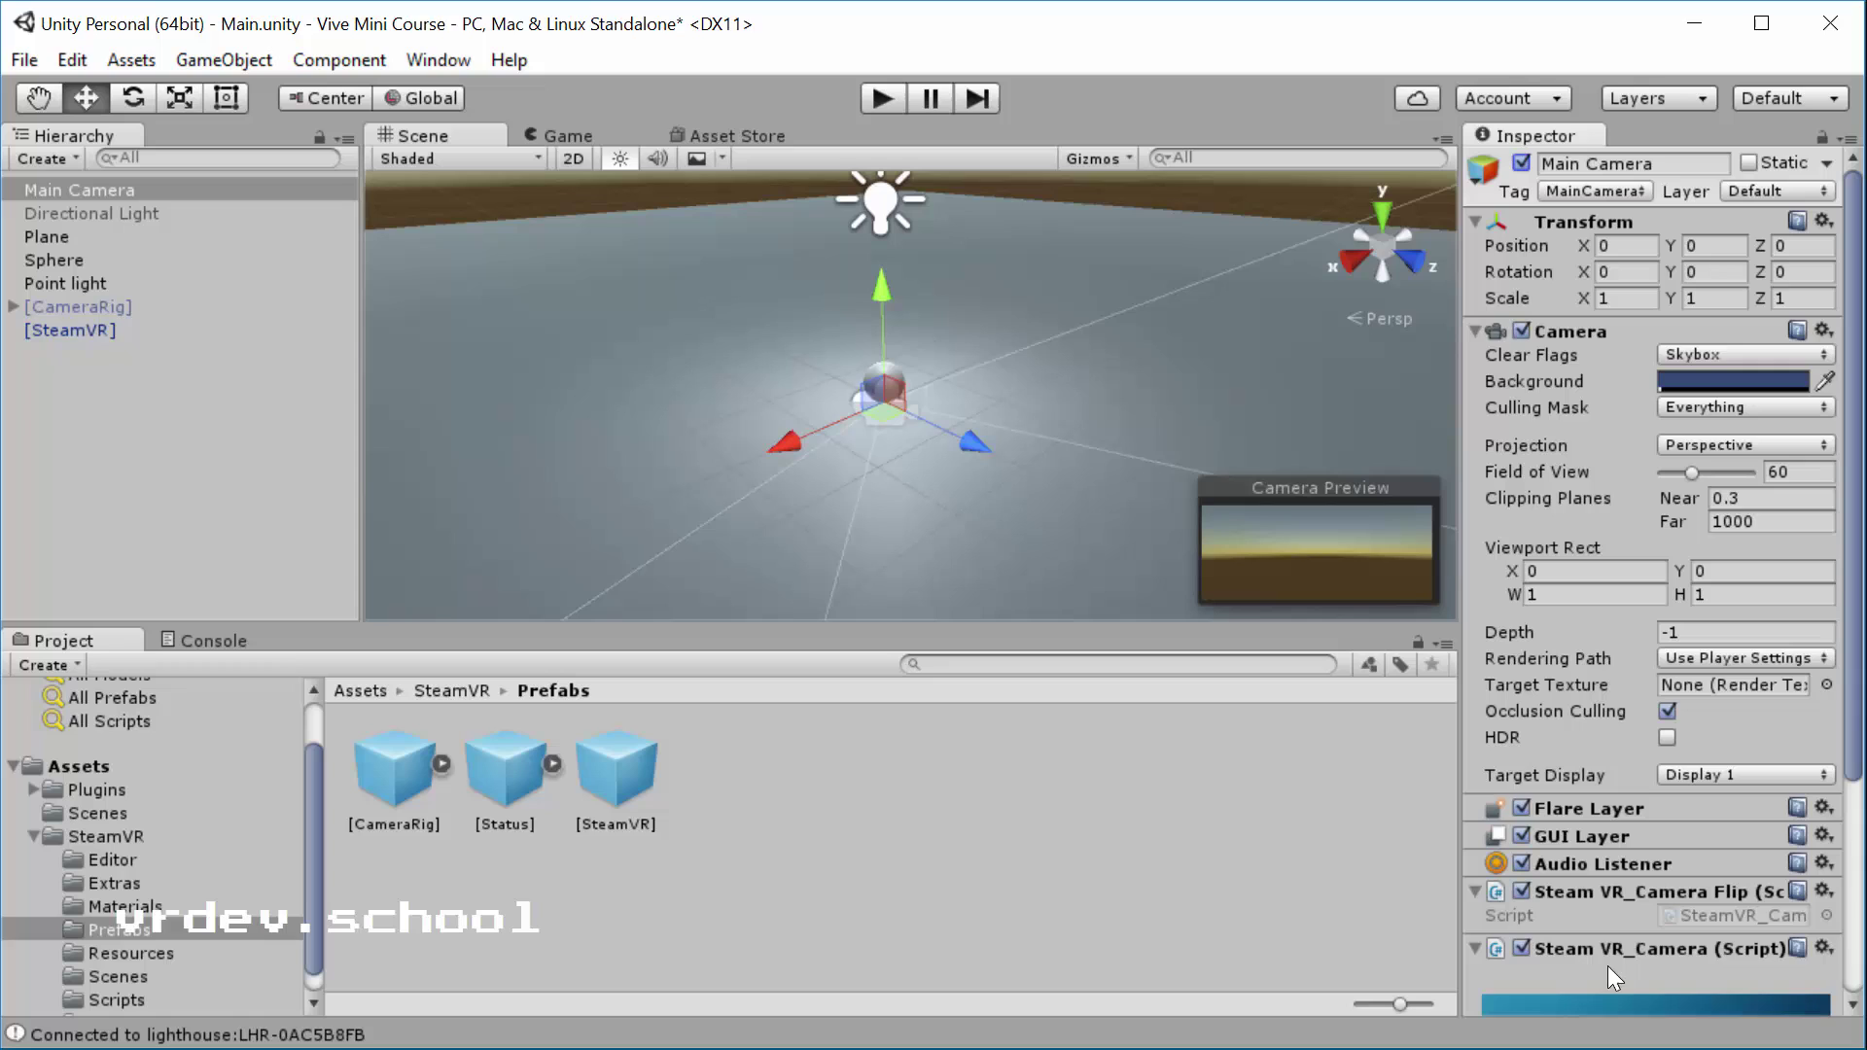
scroll(1658, 742, "down", 5)
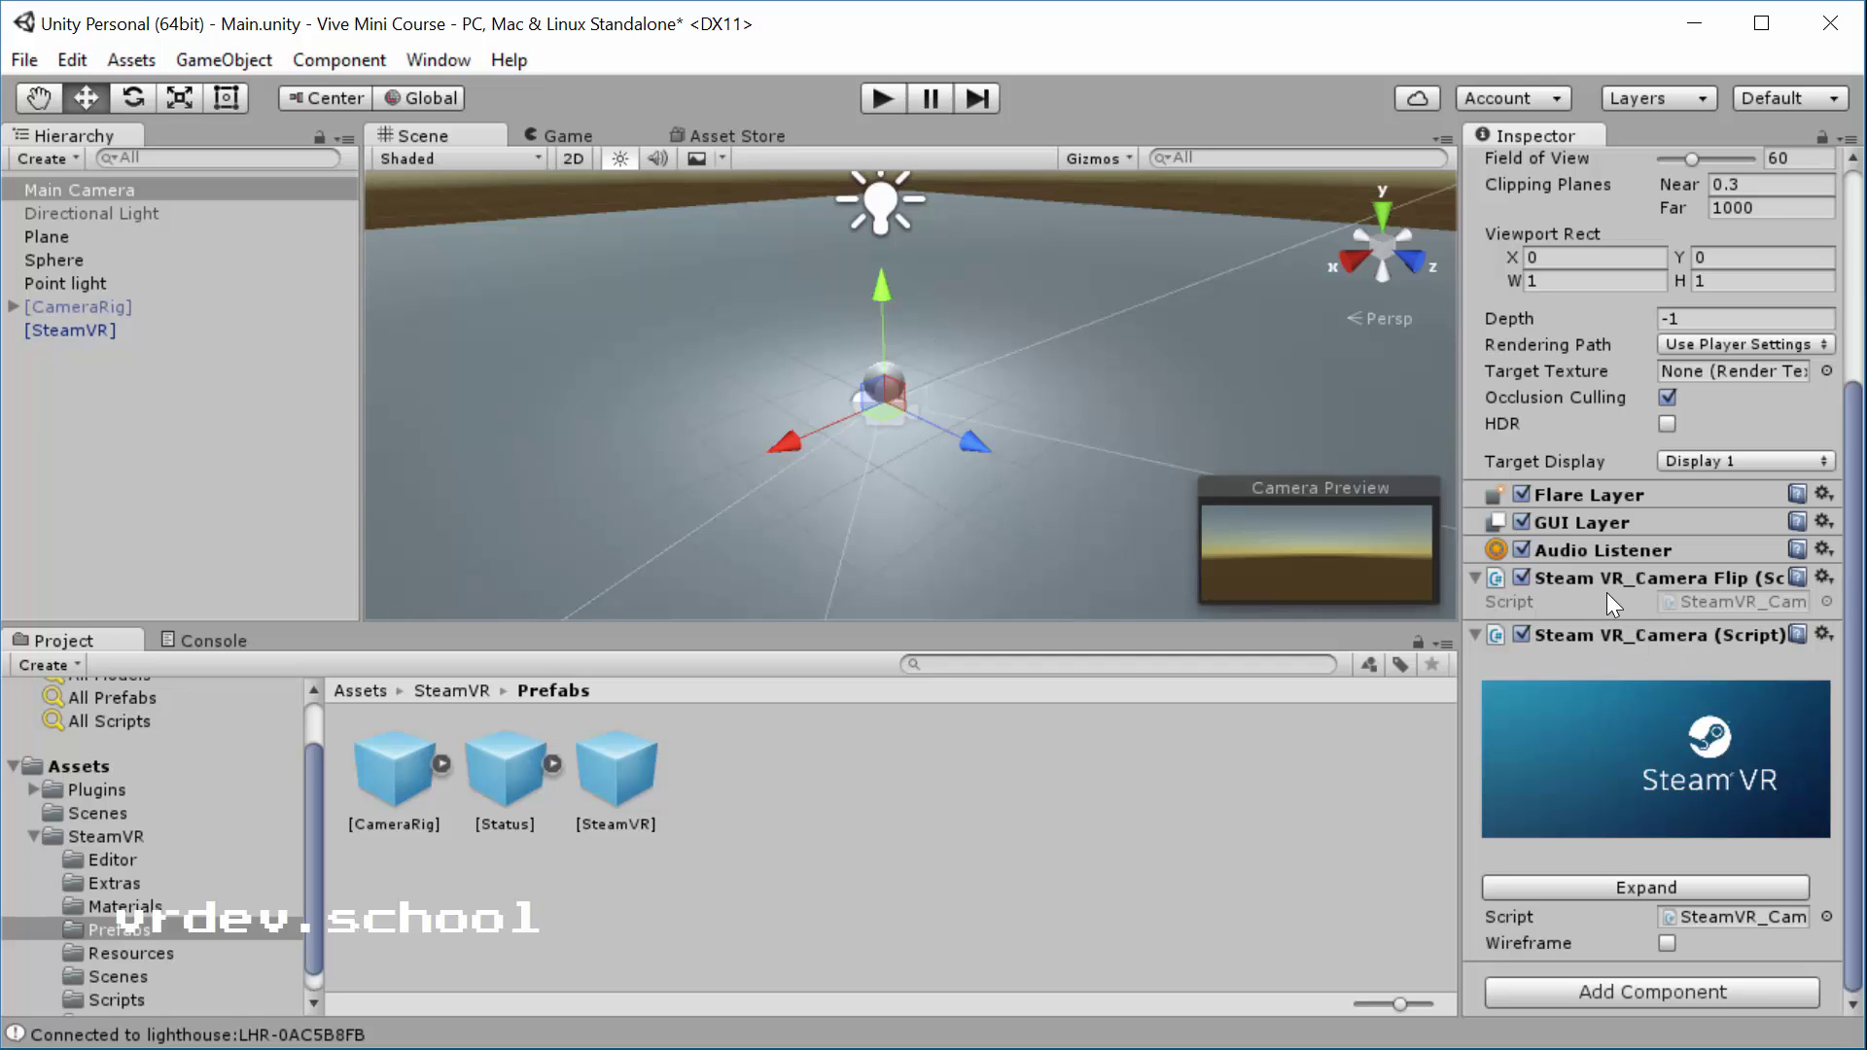
left_click(1630, 889)
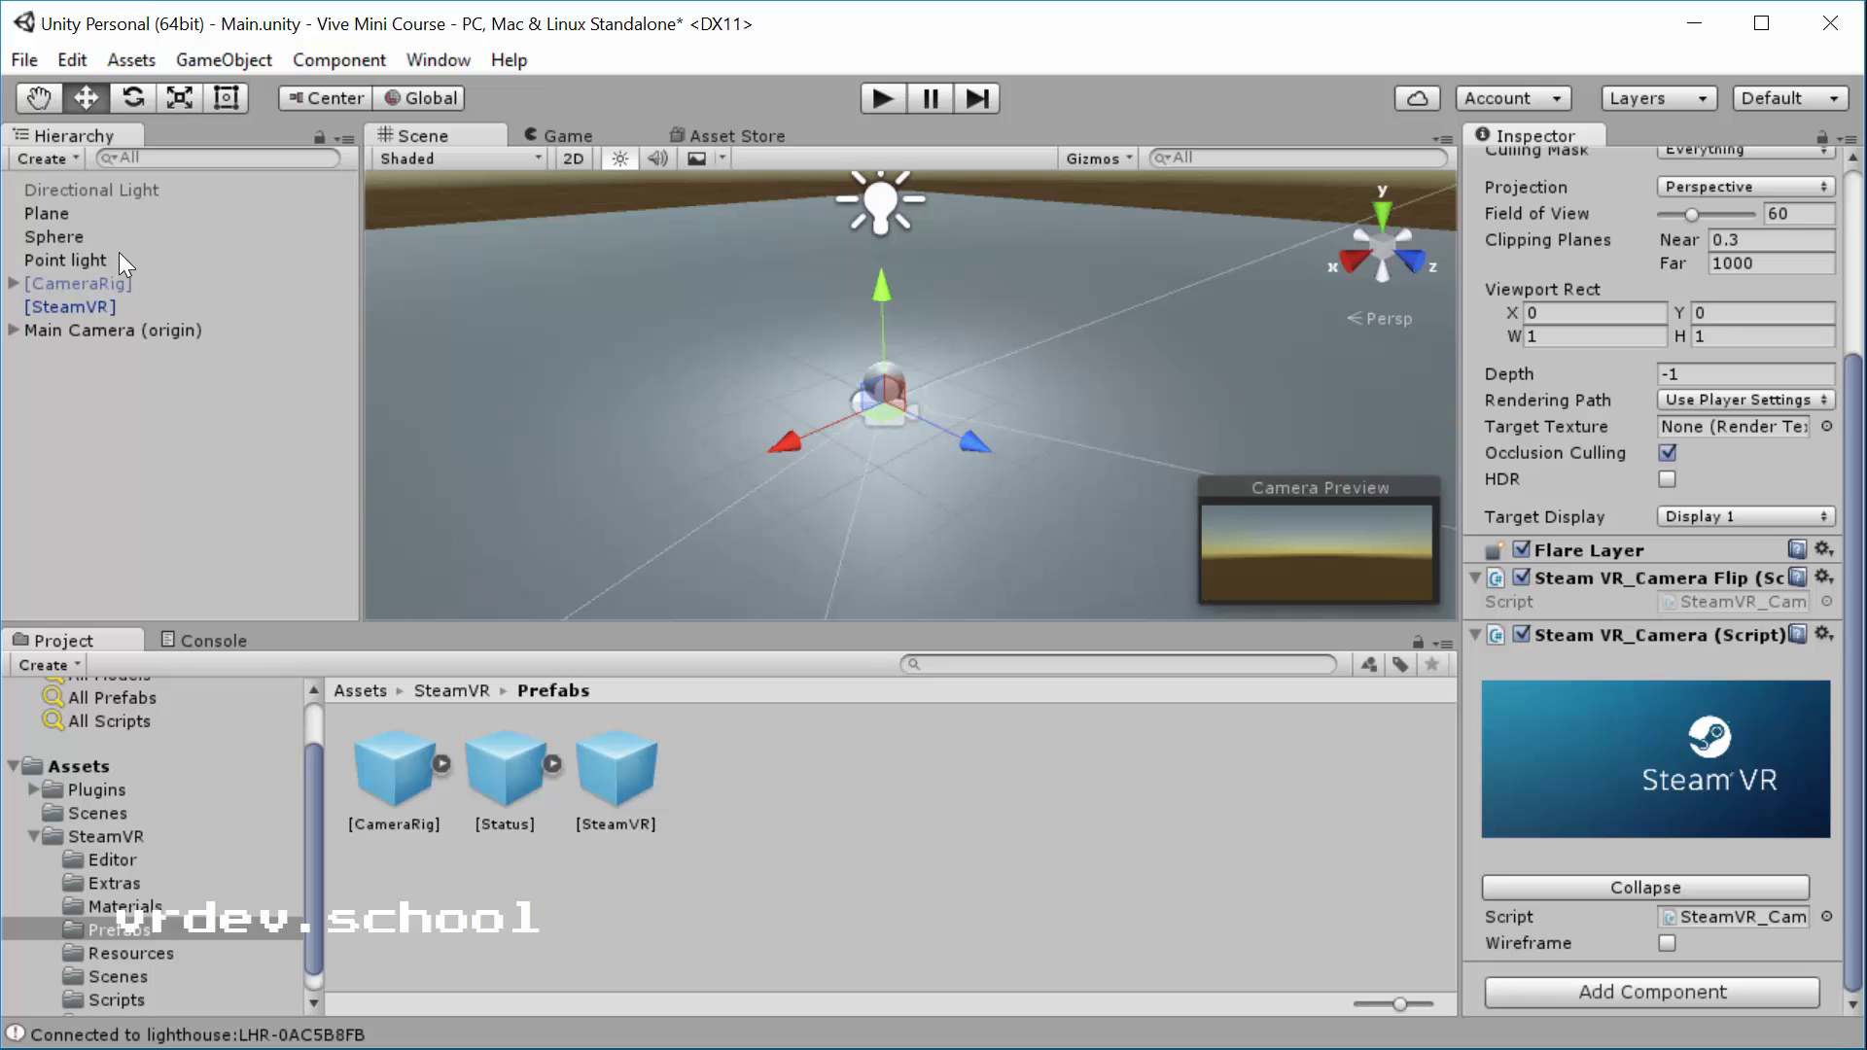
Step: Unfold Main Camera (origin) and Main Camera (head), then inspect the ears and eye children
left_click(85, 329)
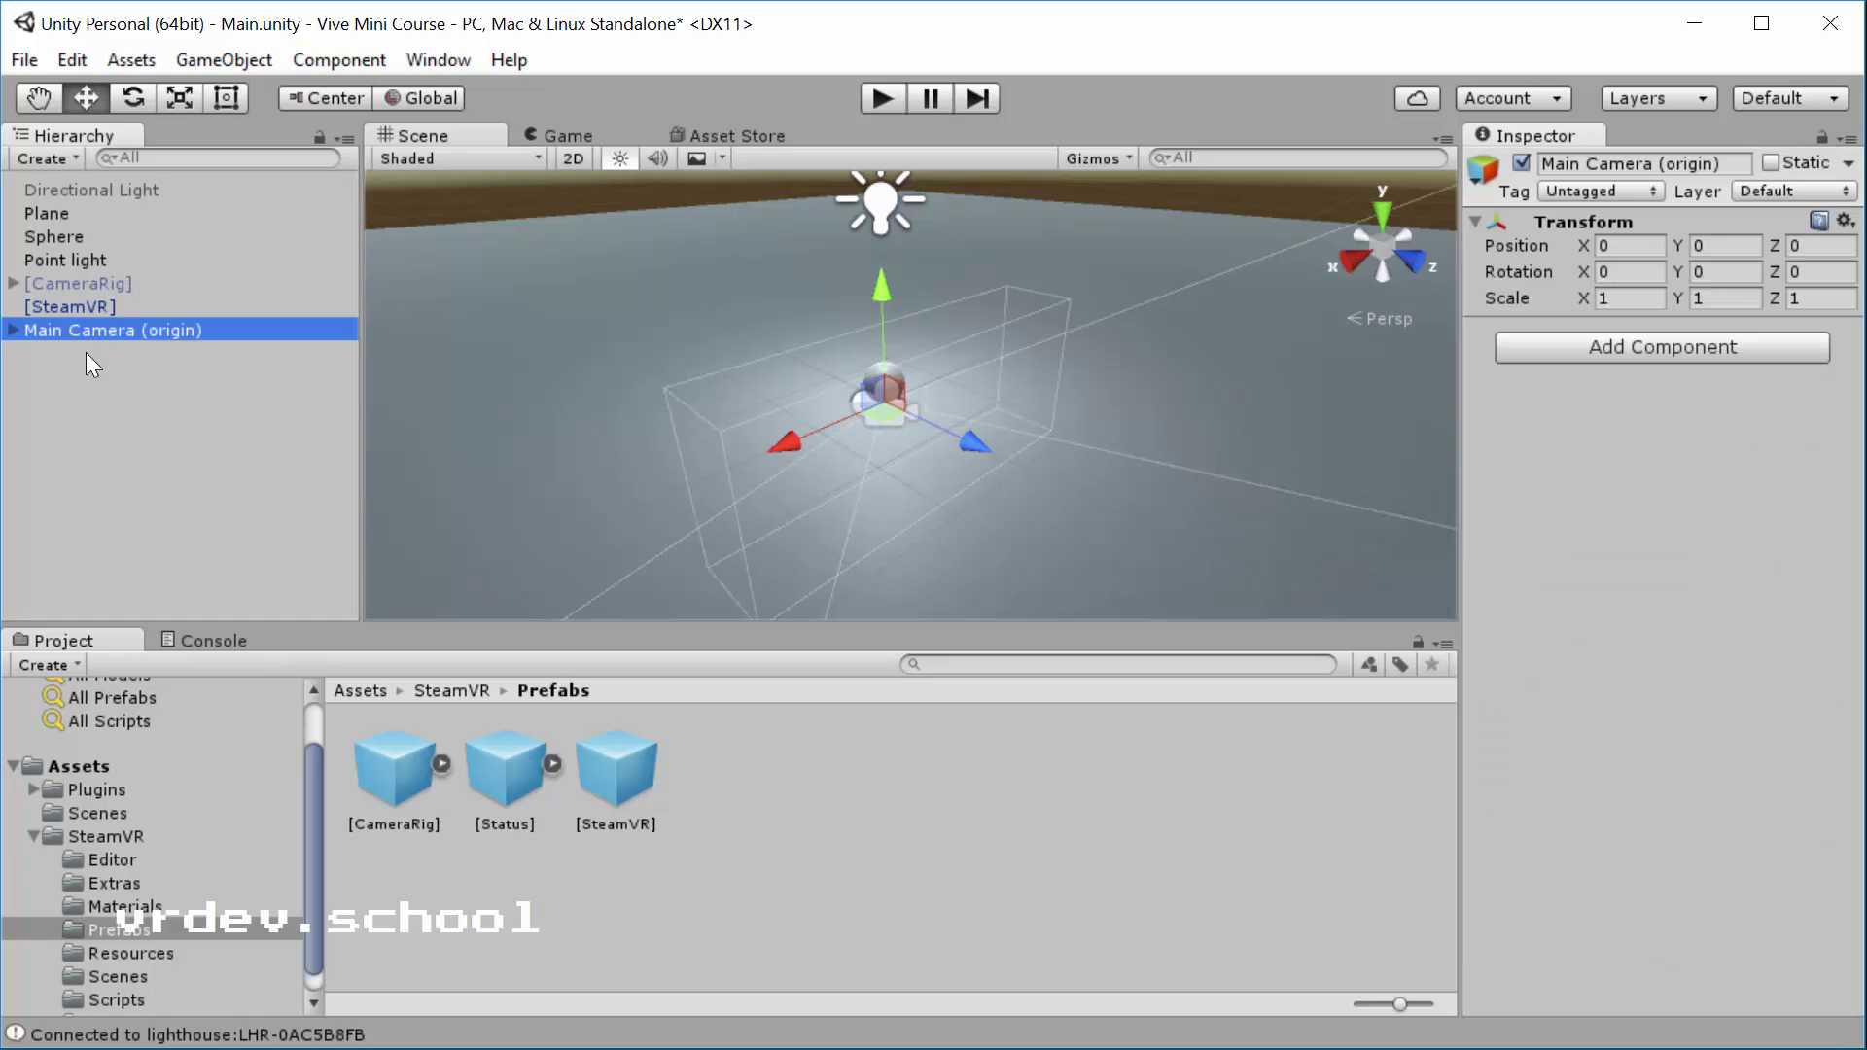
left_click(15, 326)
left_click(34, 353)
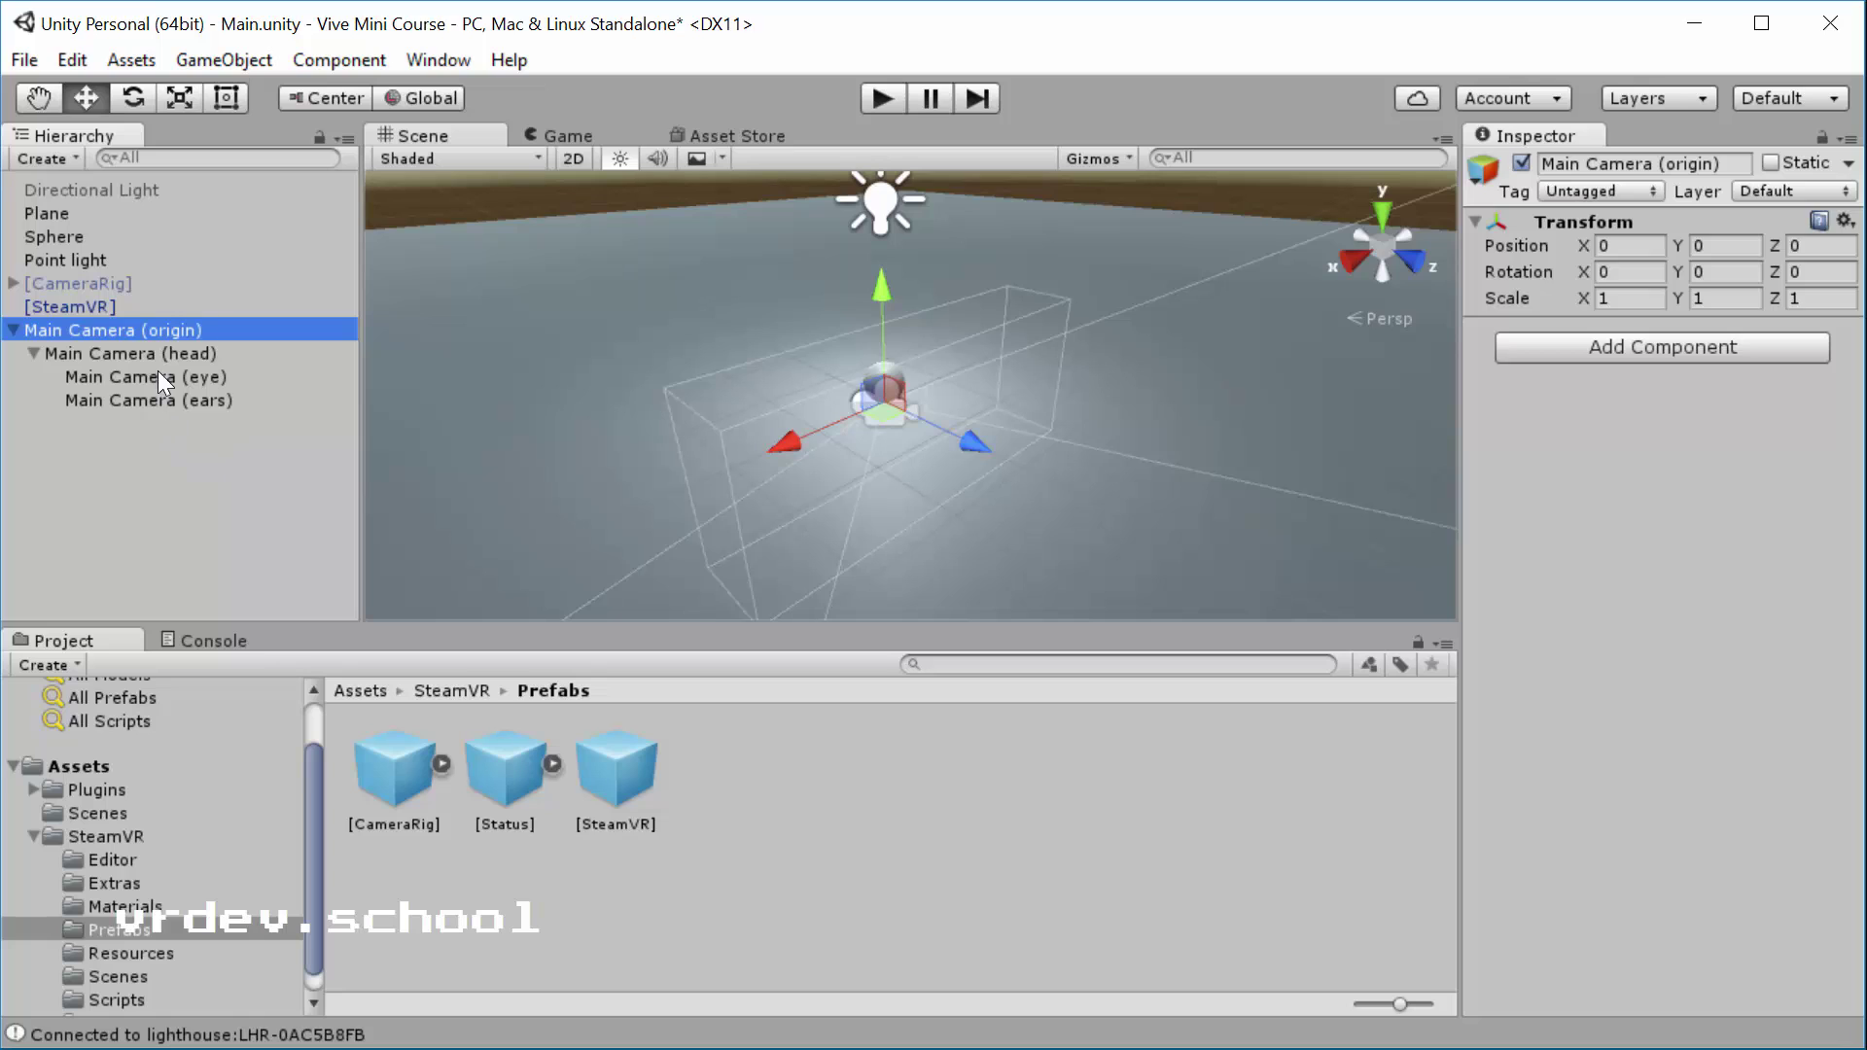
left_click(178, 398)
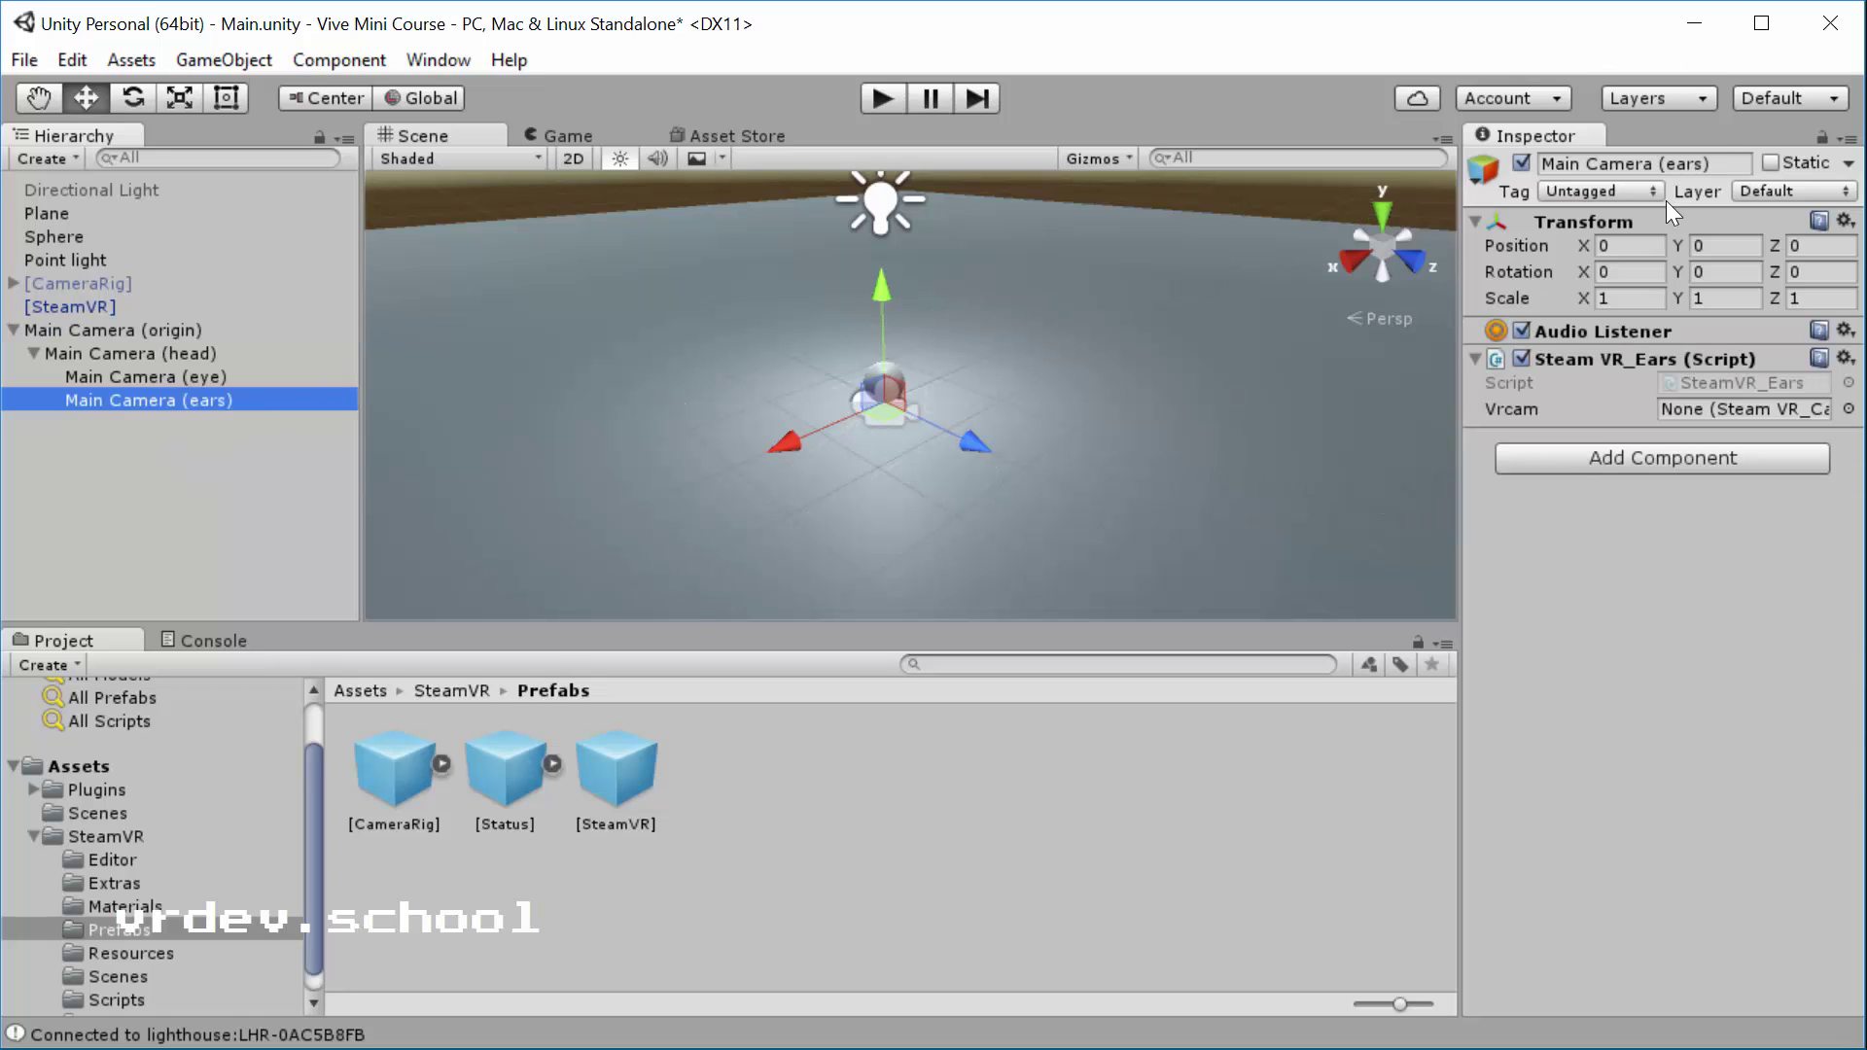
left_click(224, 377)
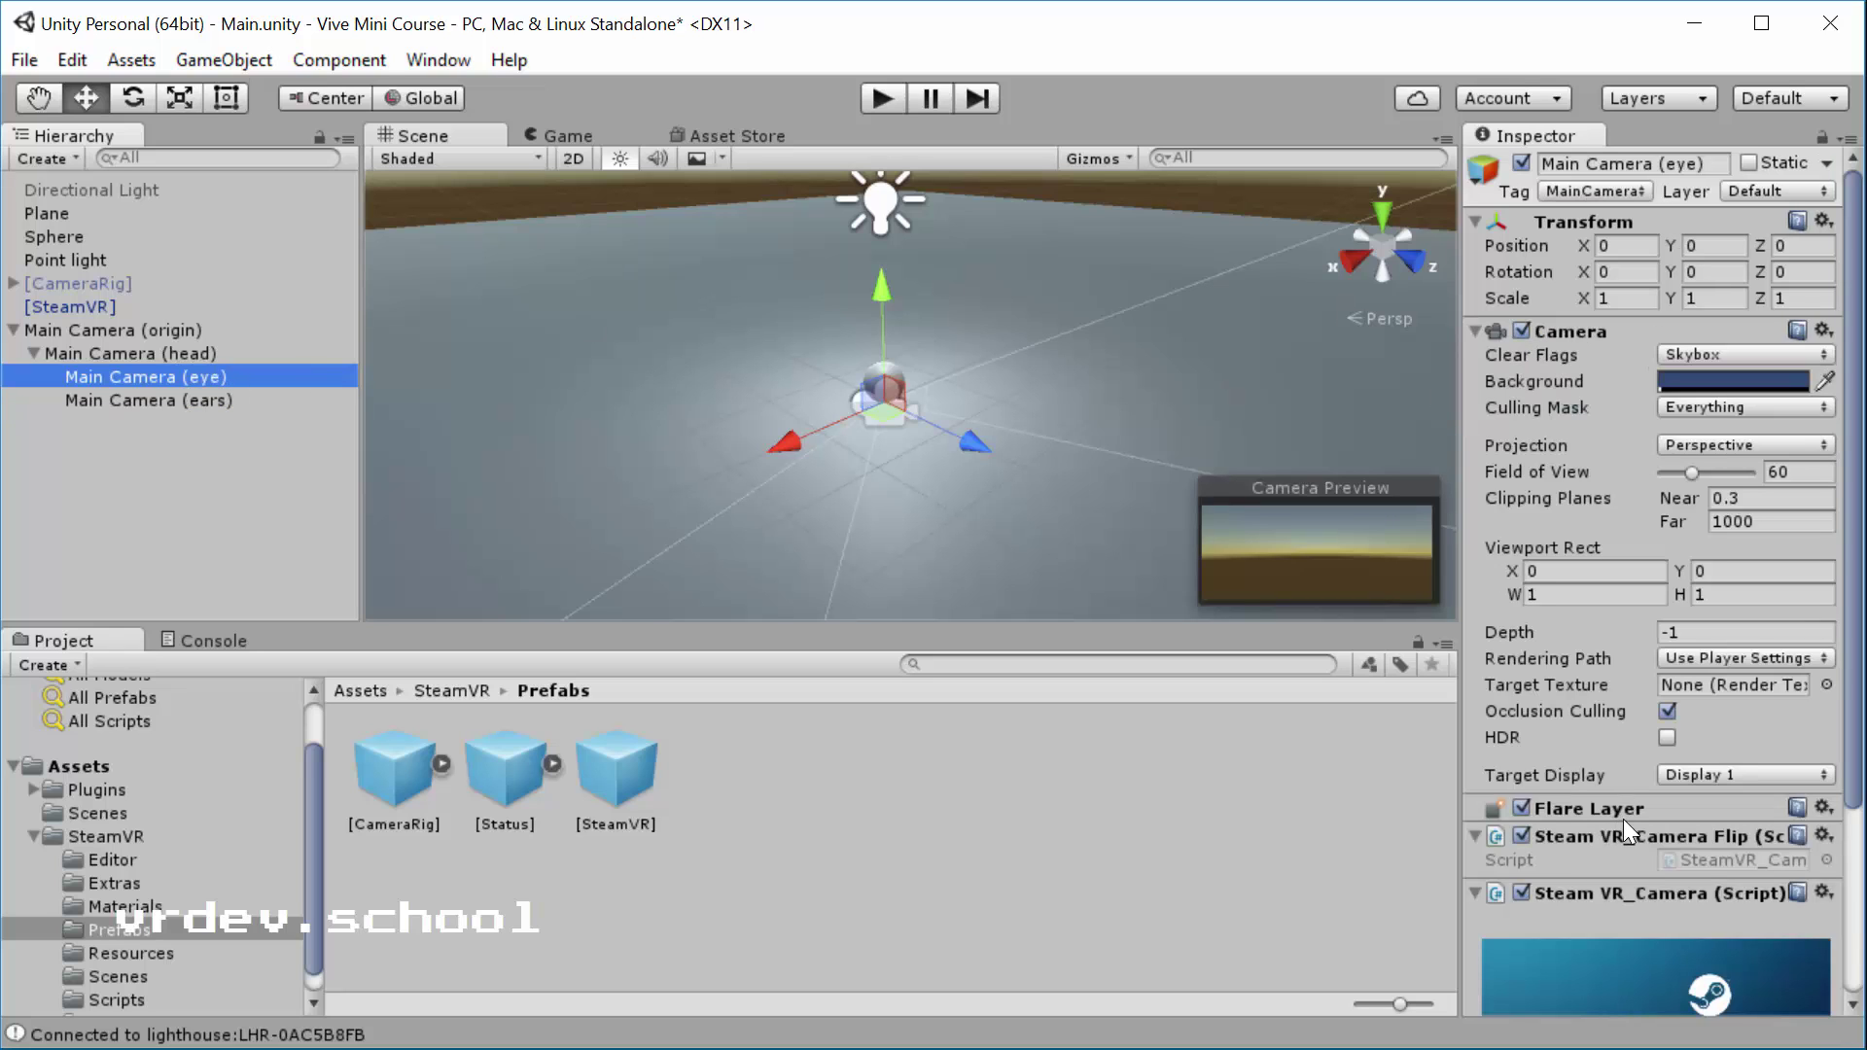
Step: Compare the components of Main Camera (head) and Main Camera (origin)
left_click(117, 354)
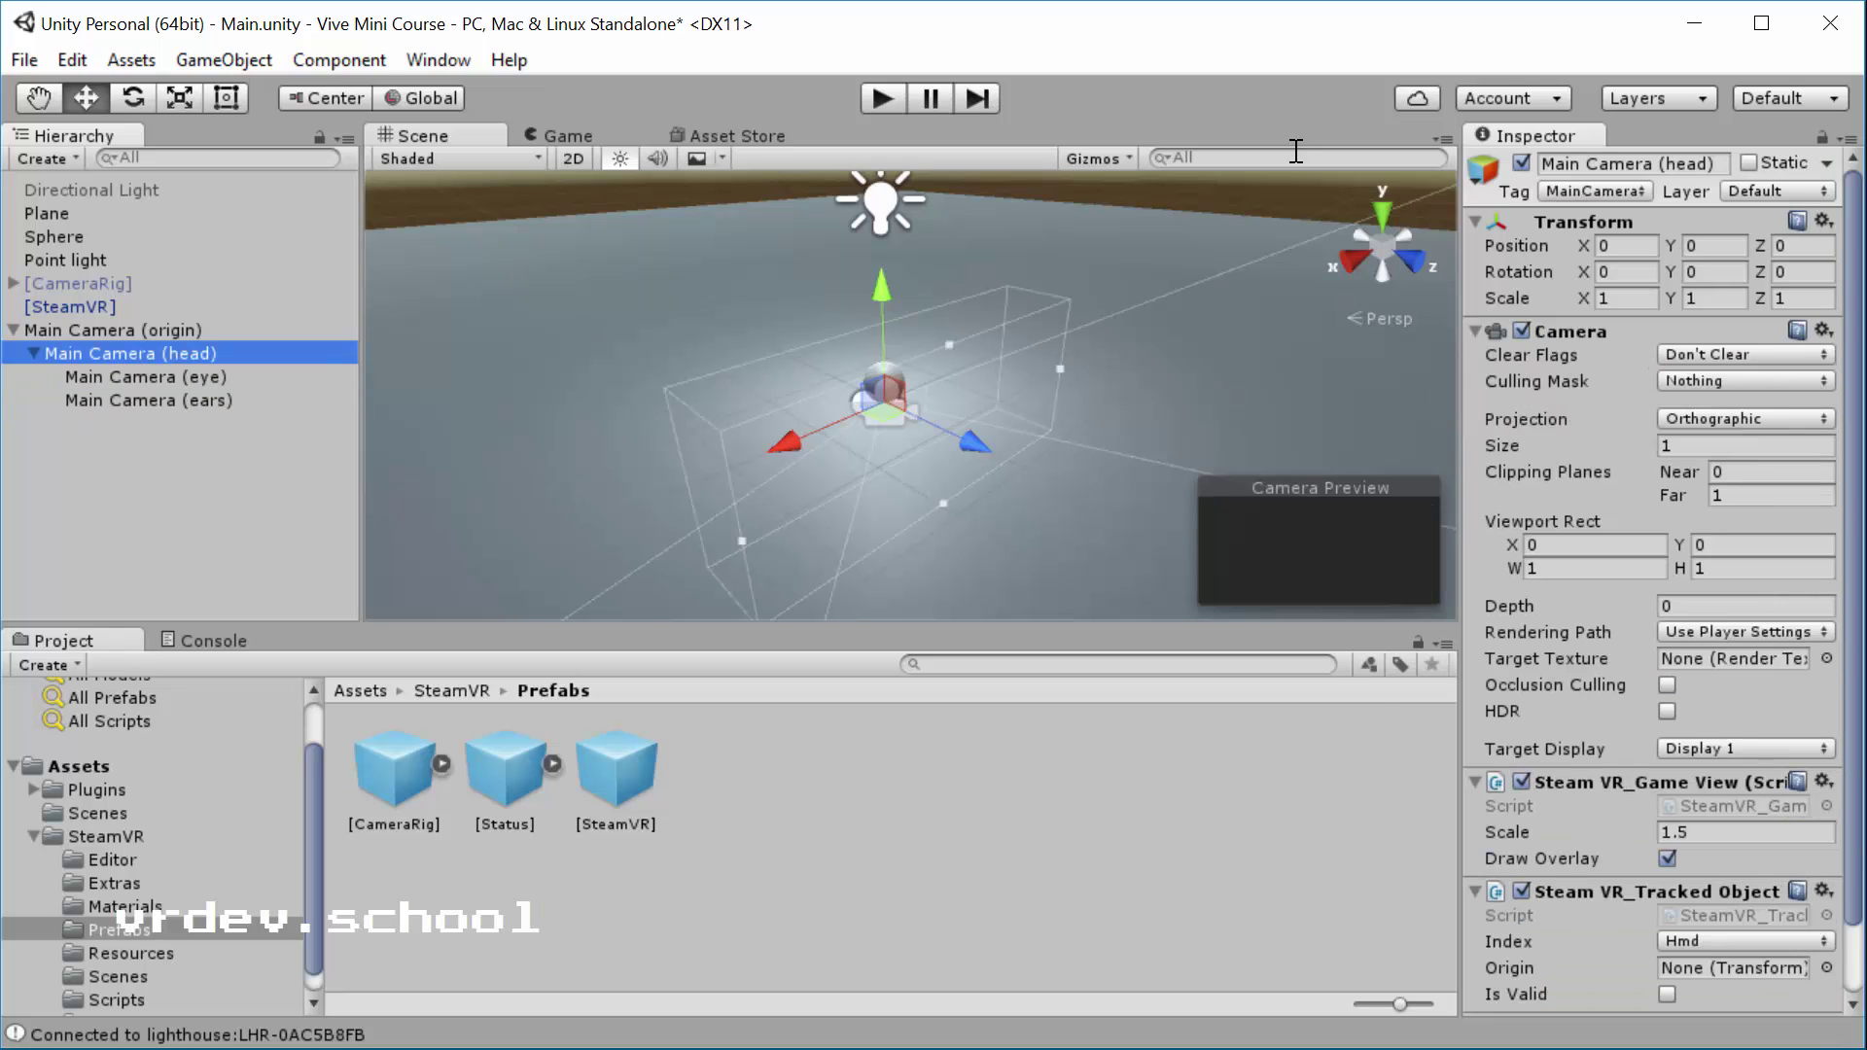
scroll(1583, 609, "down", 2)
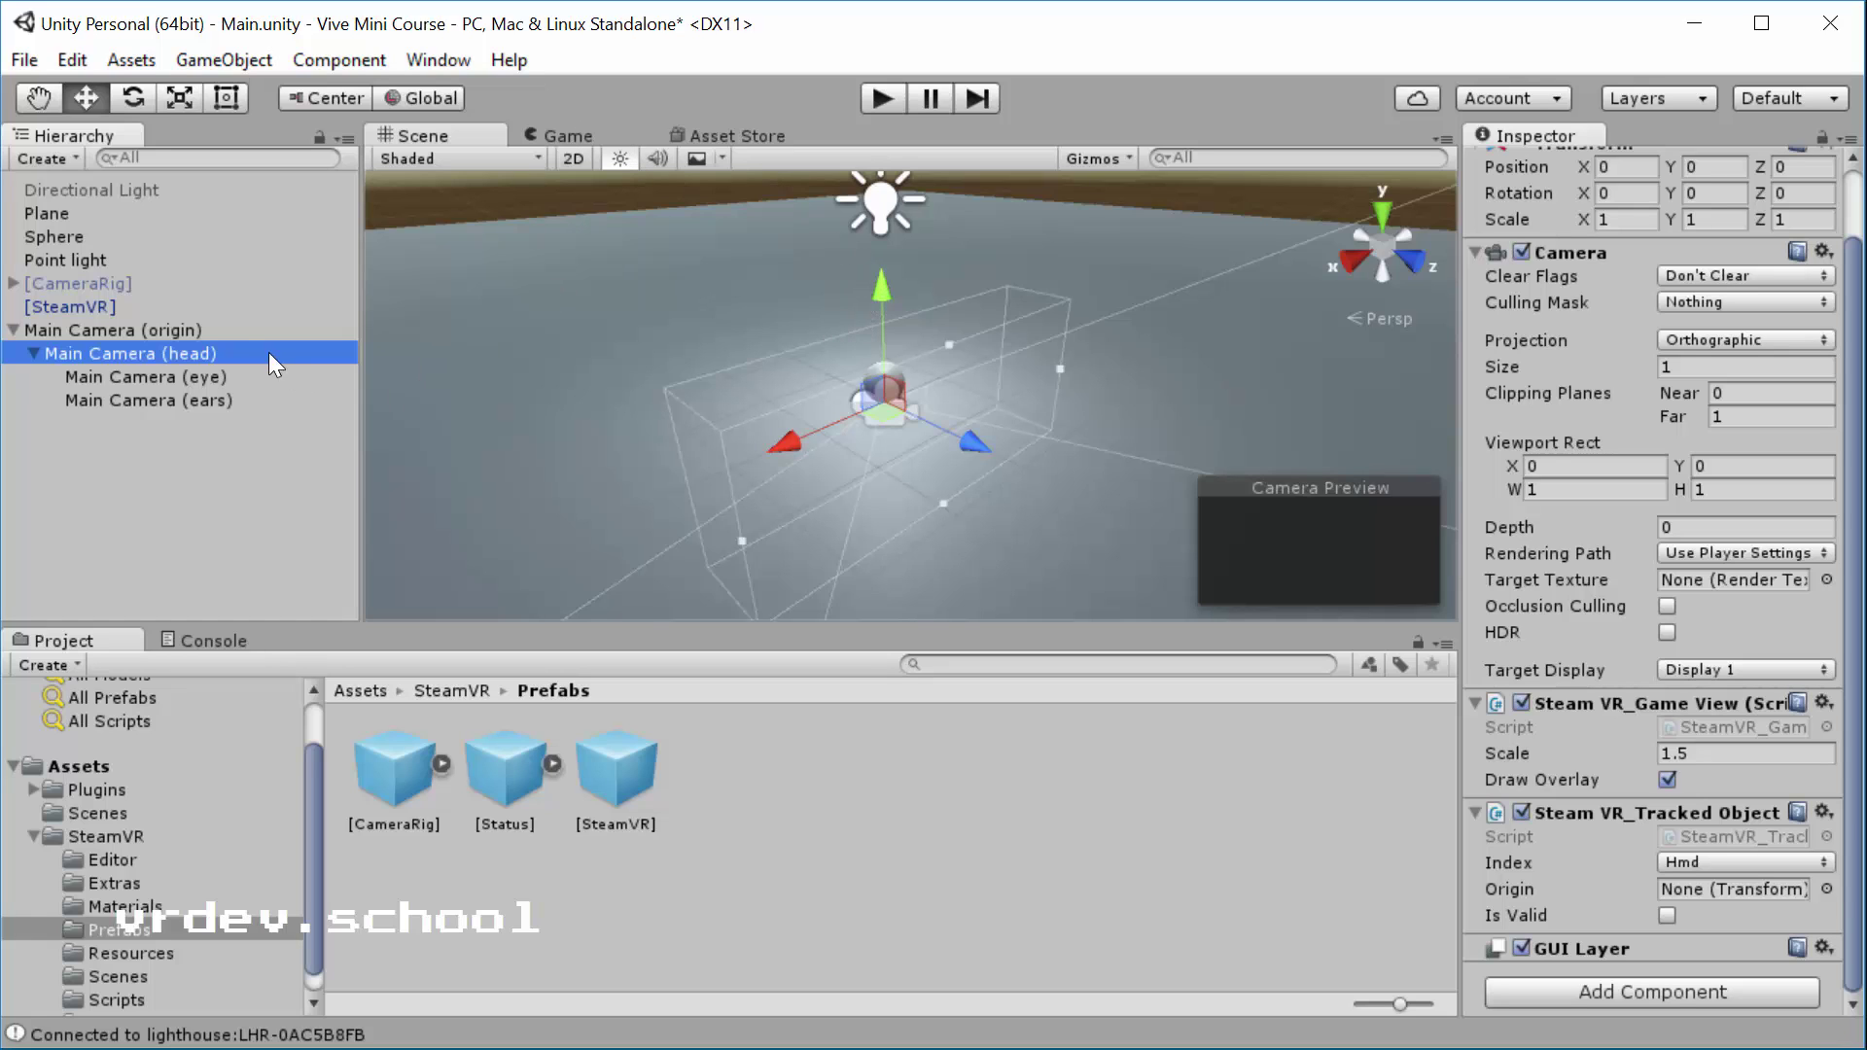
left_click(235, 329)
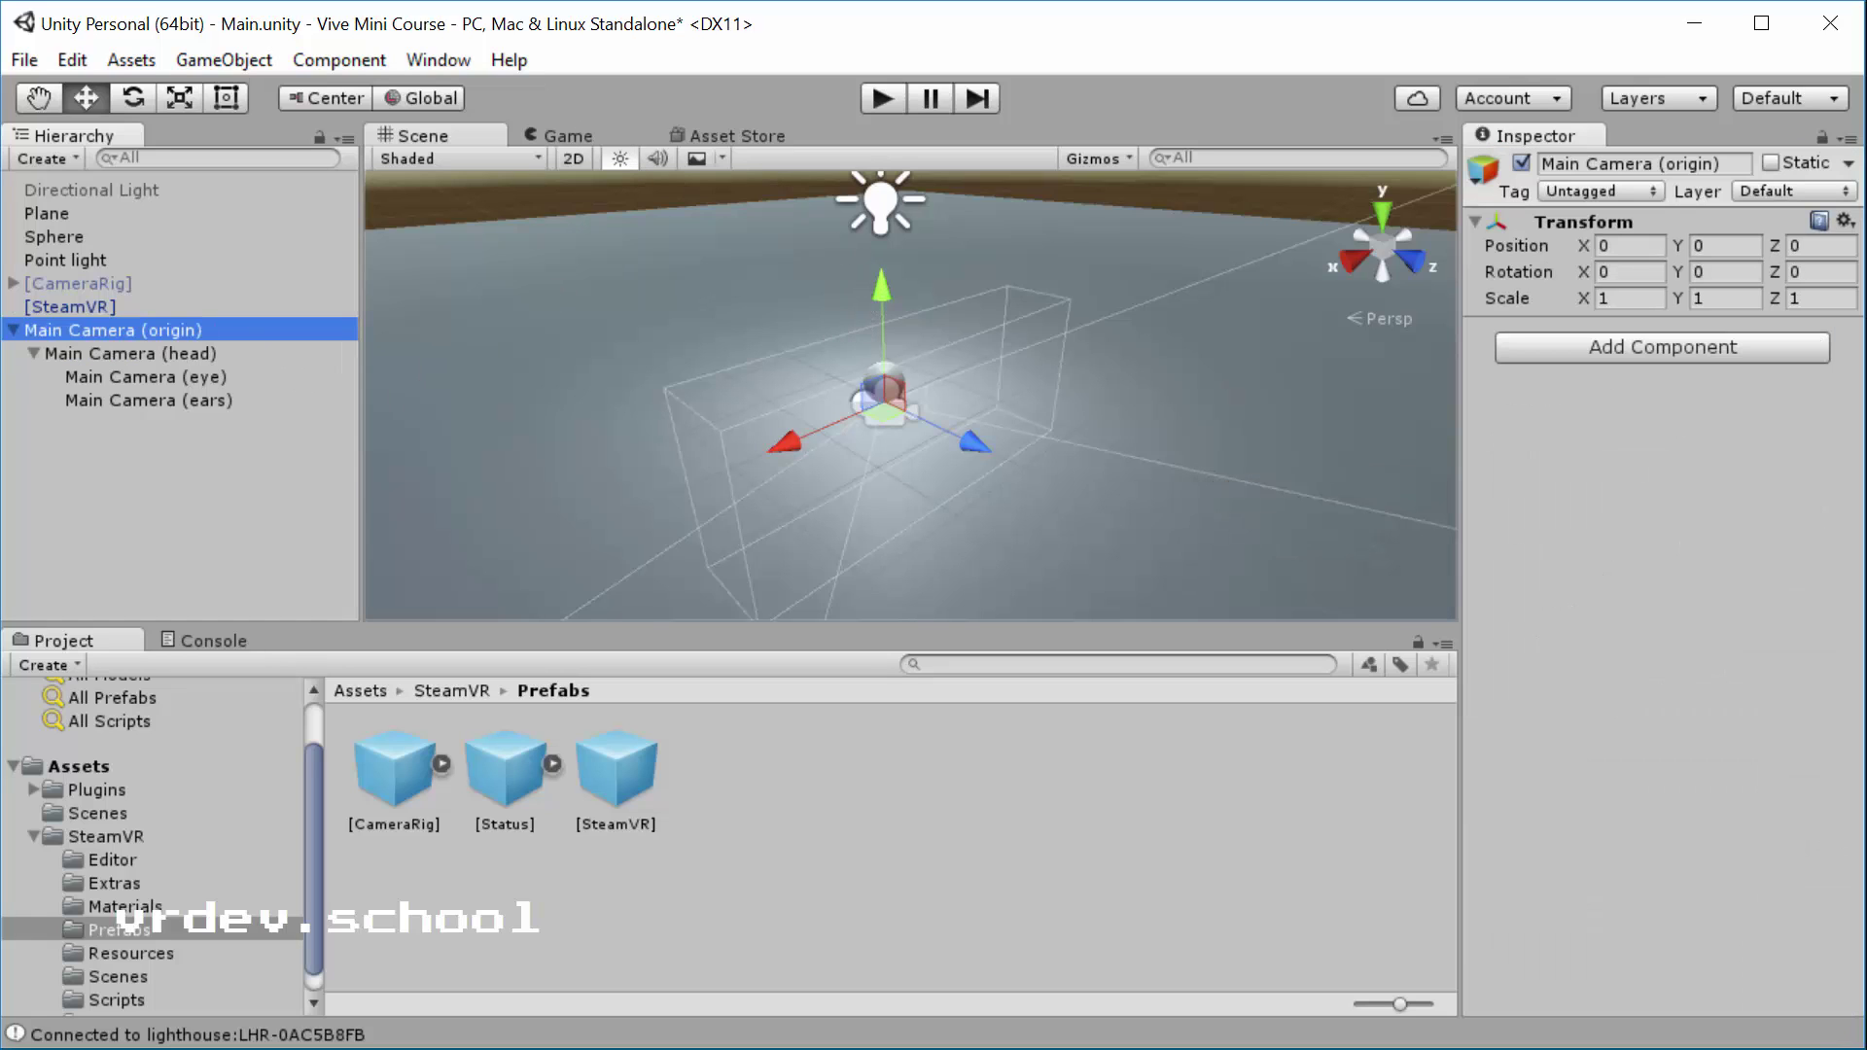
left_click(227, 343)
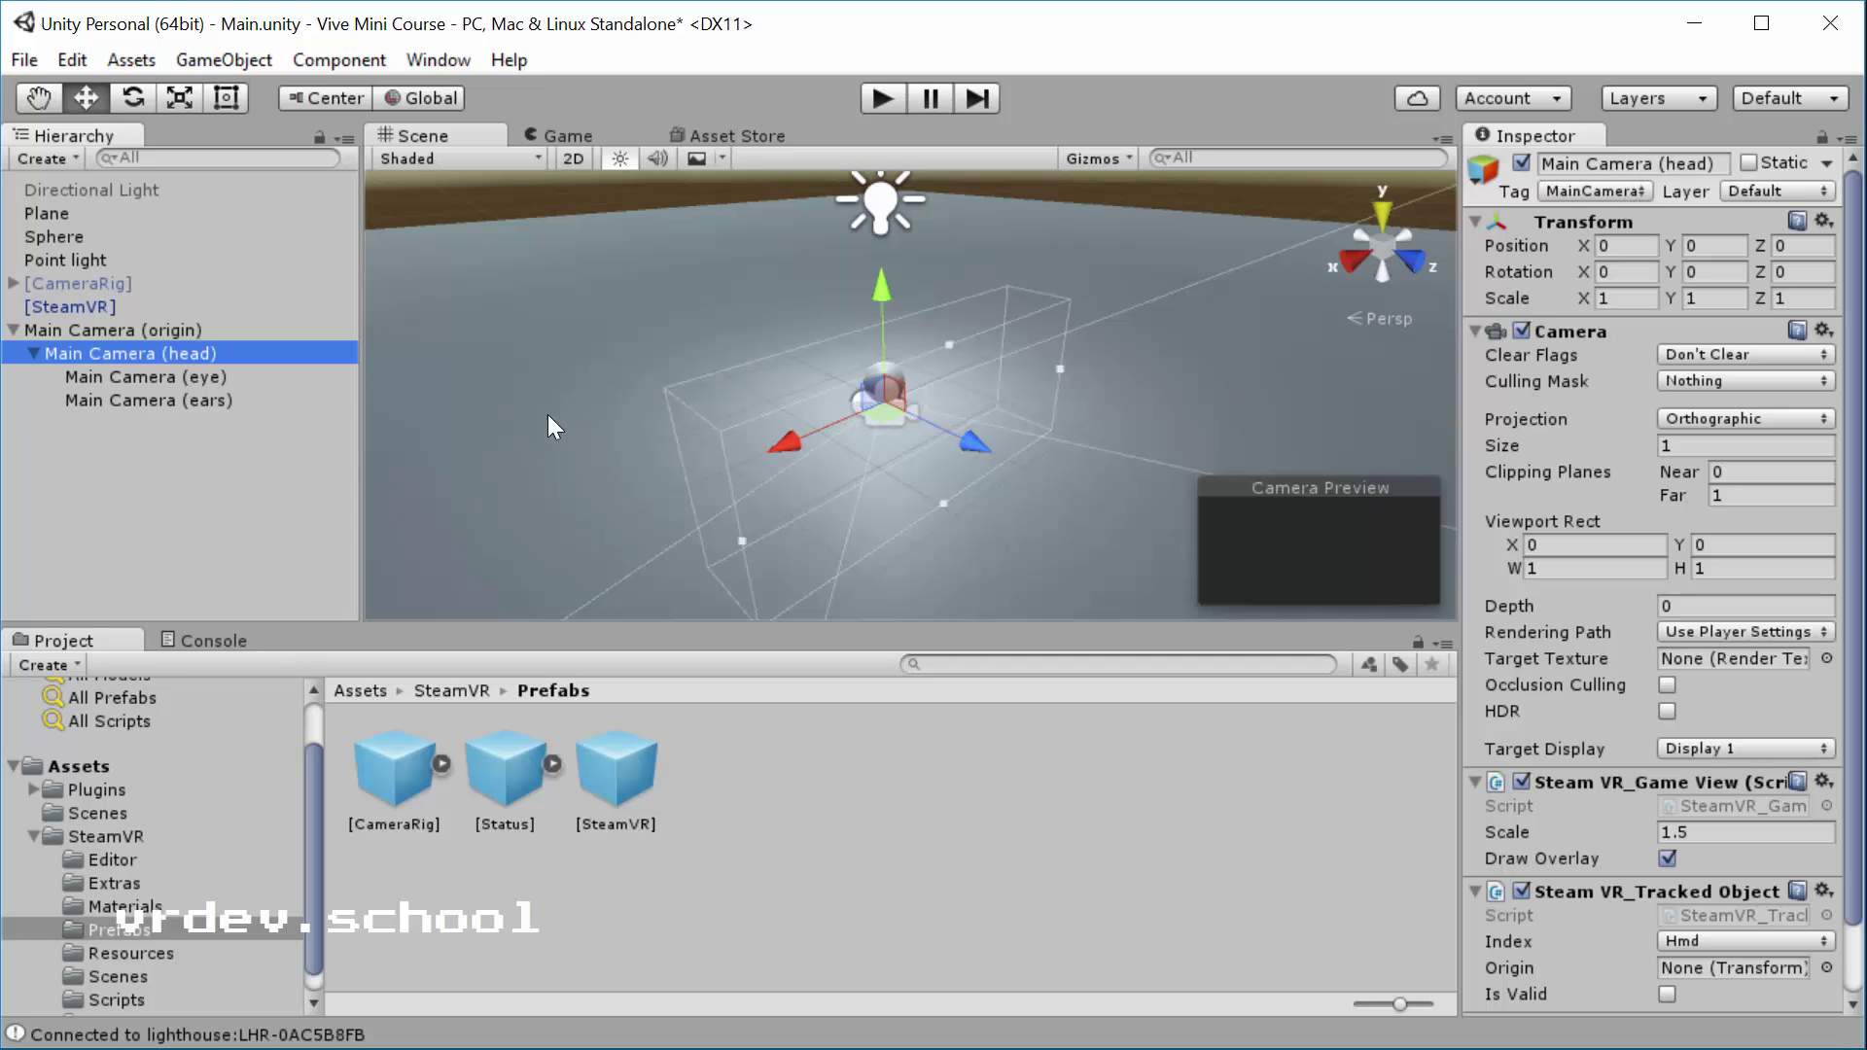
left_click(160, 332)
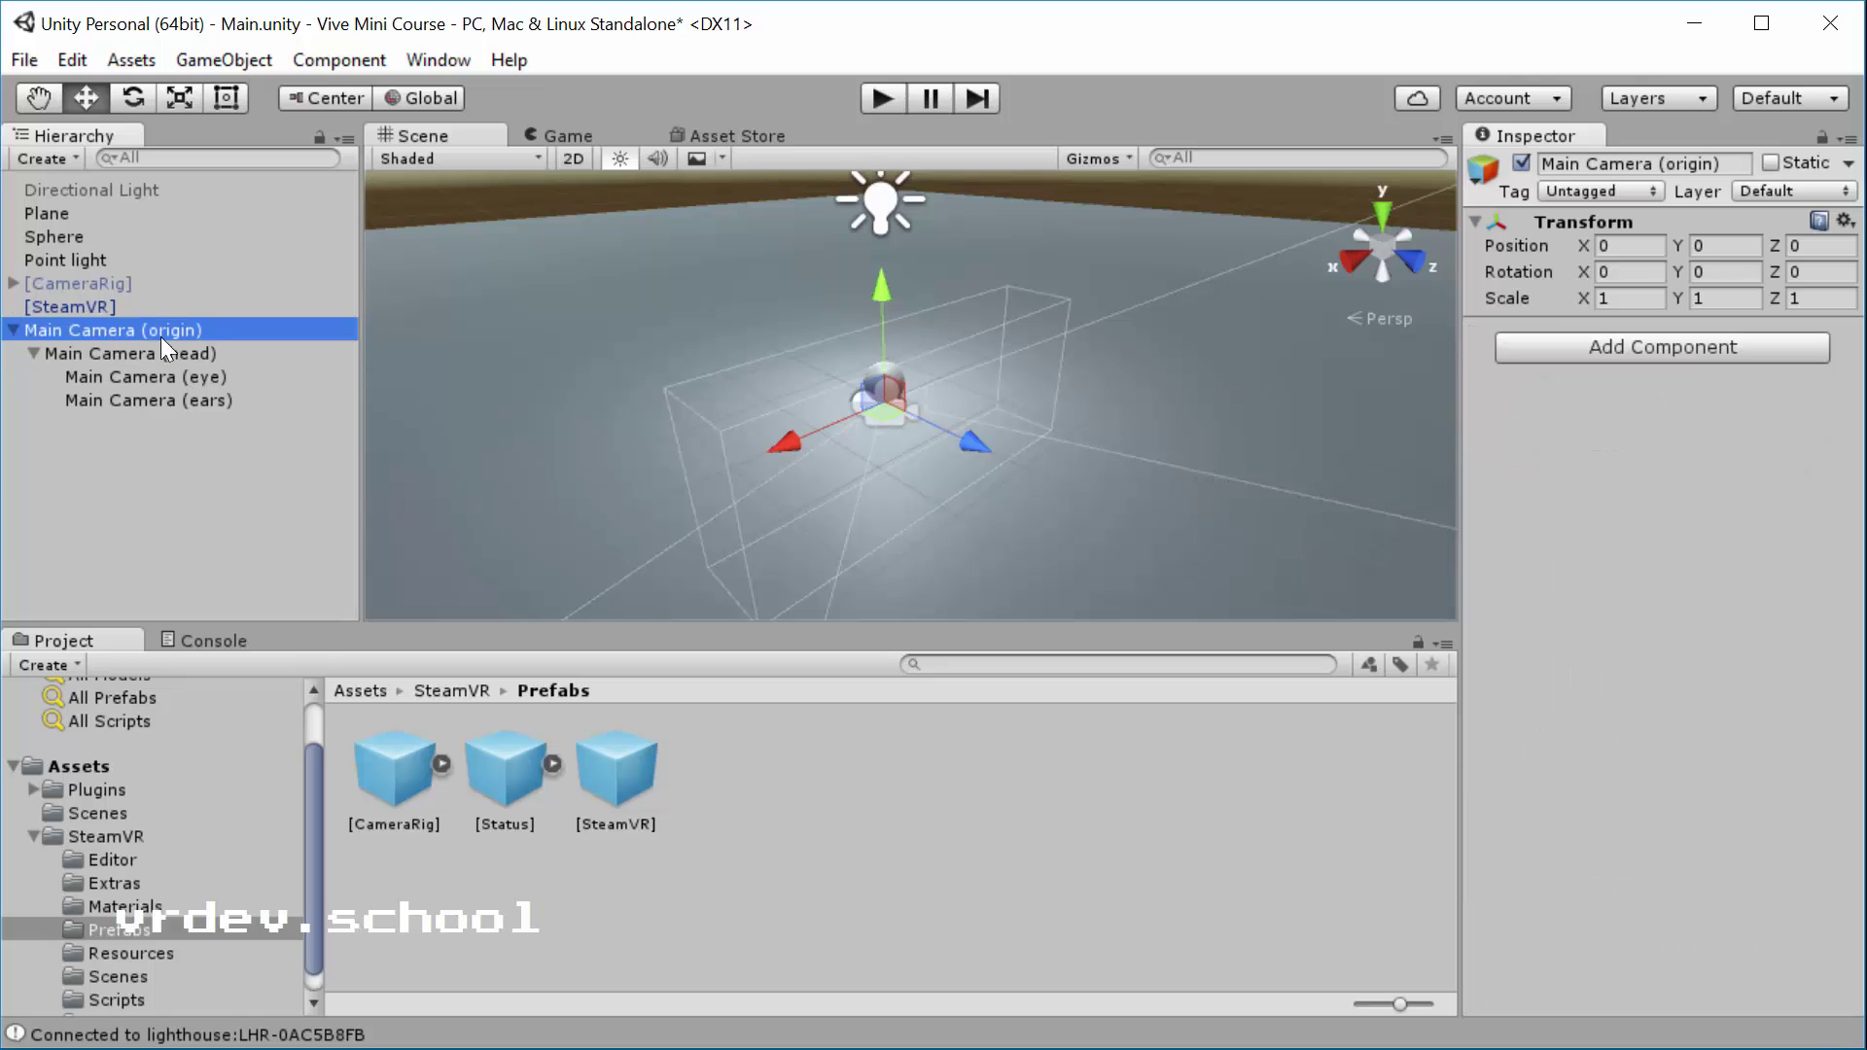
left_click(199, 353)
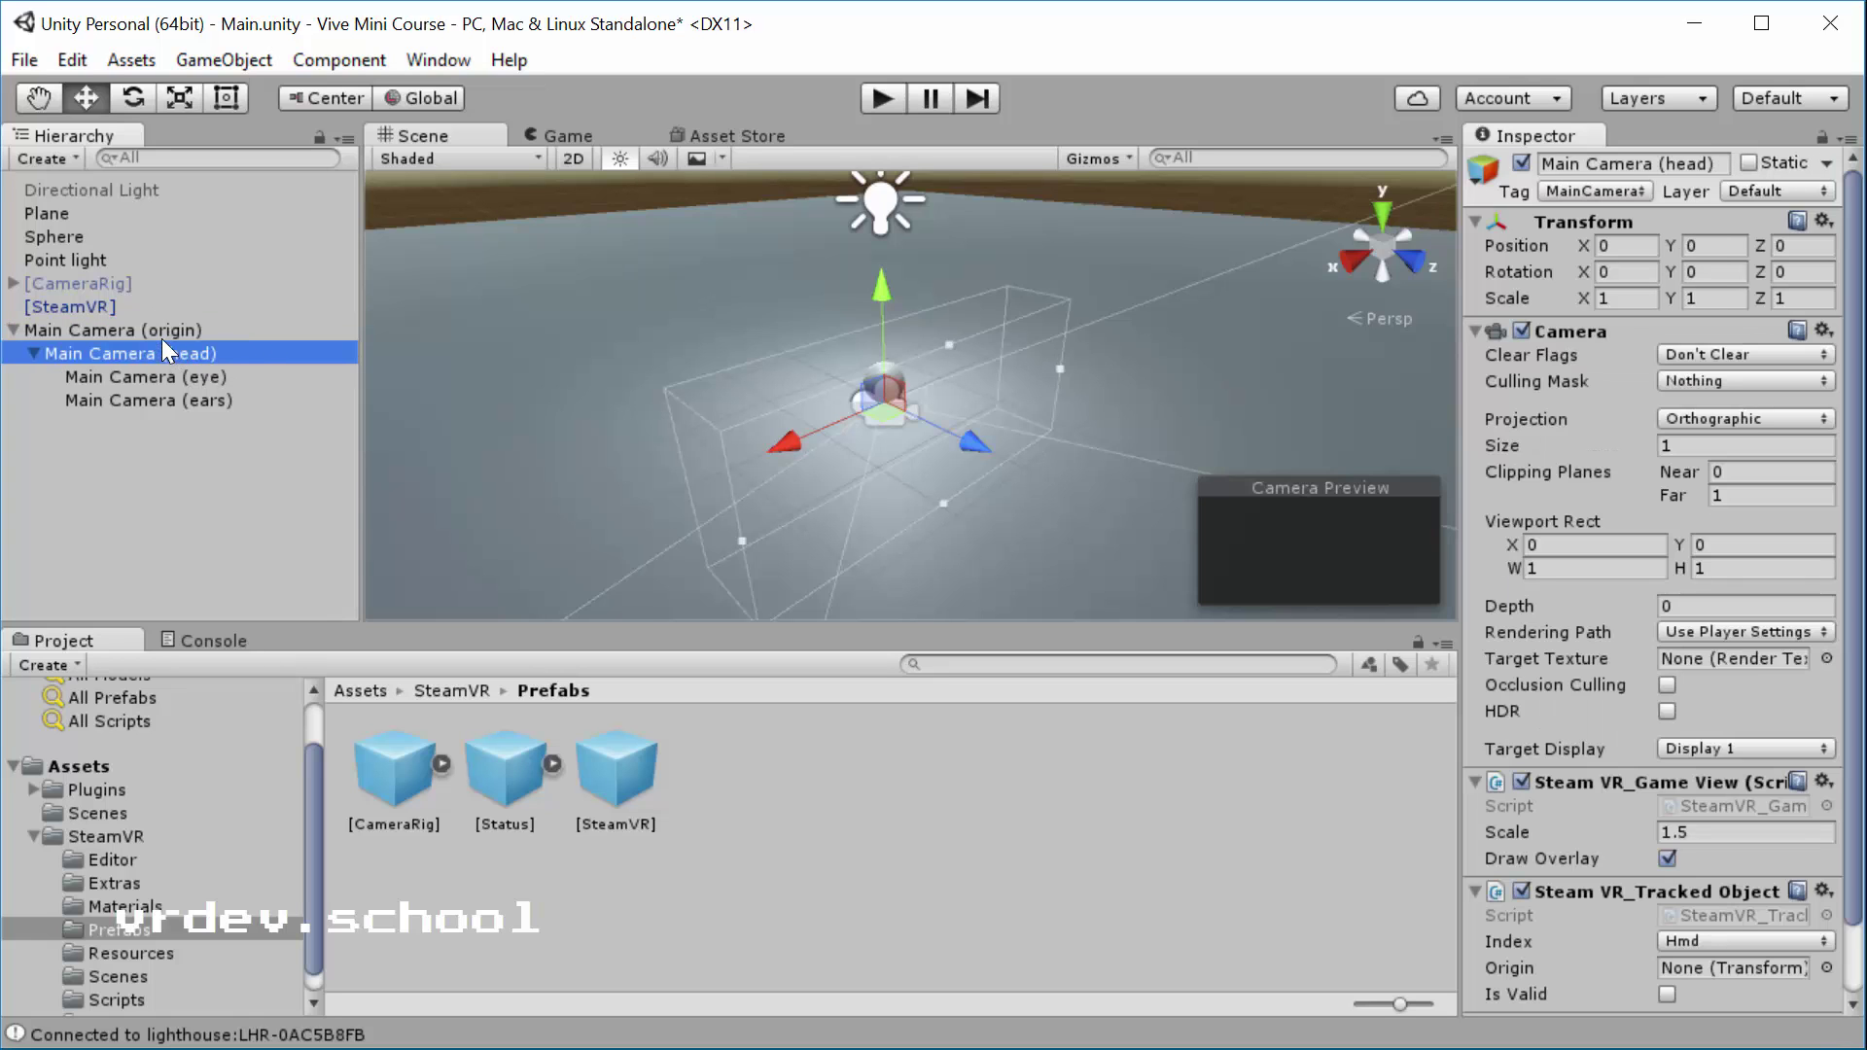
left_click(158, 337)
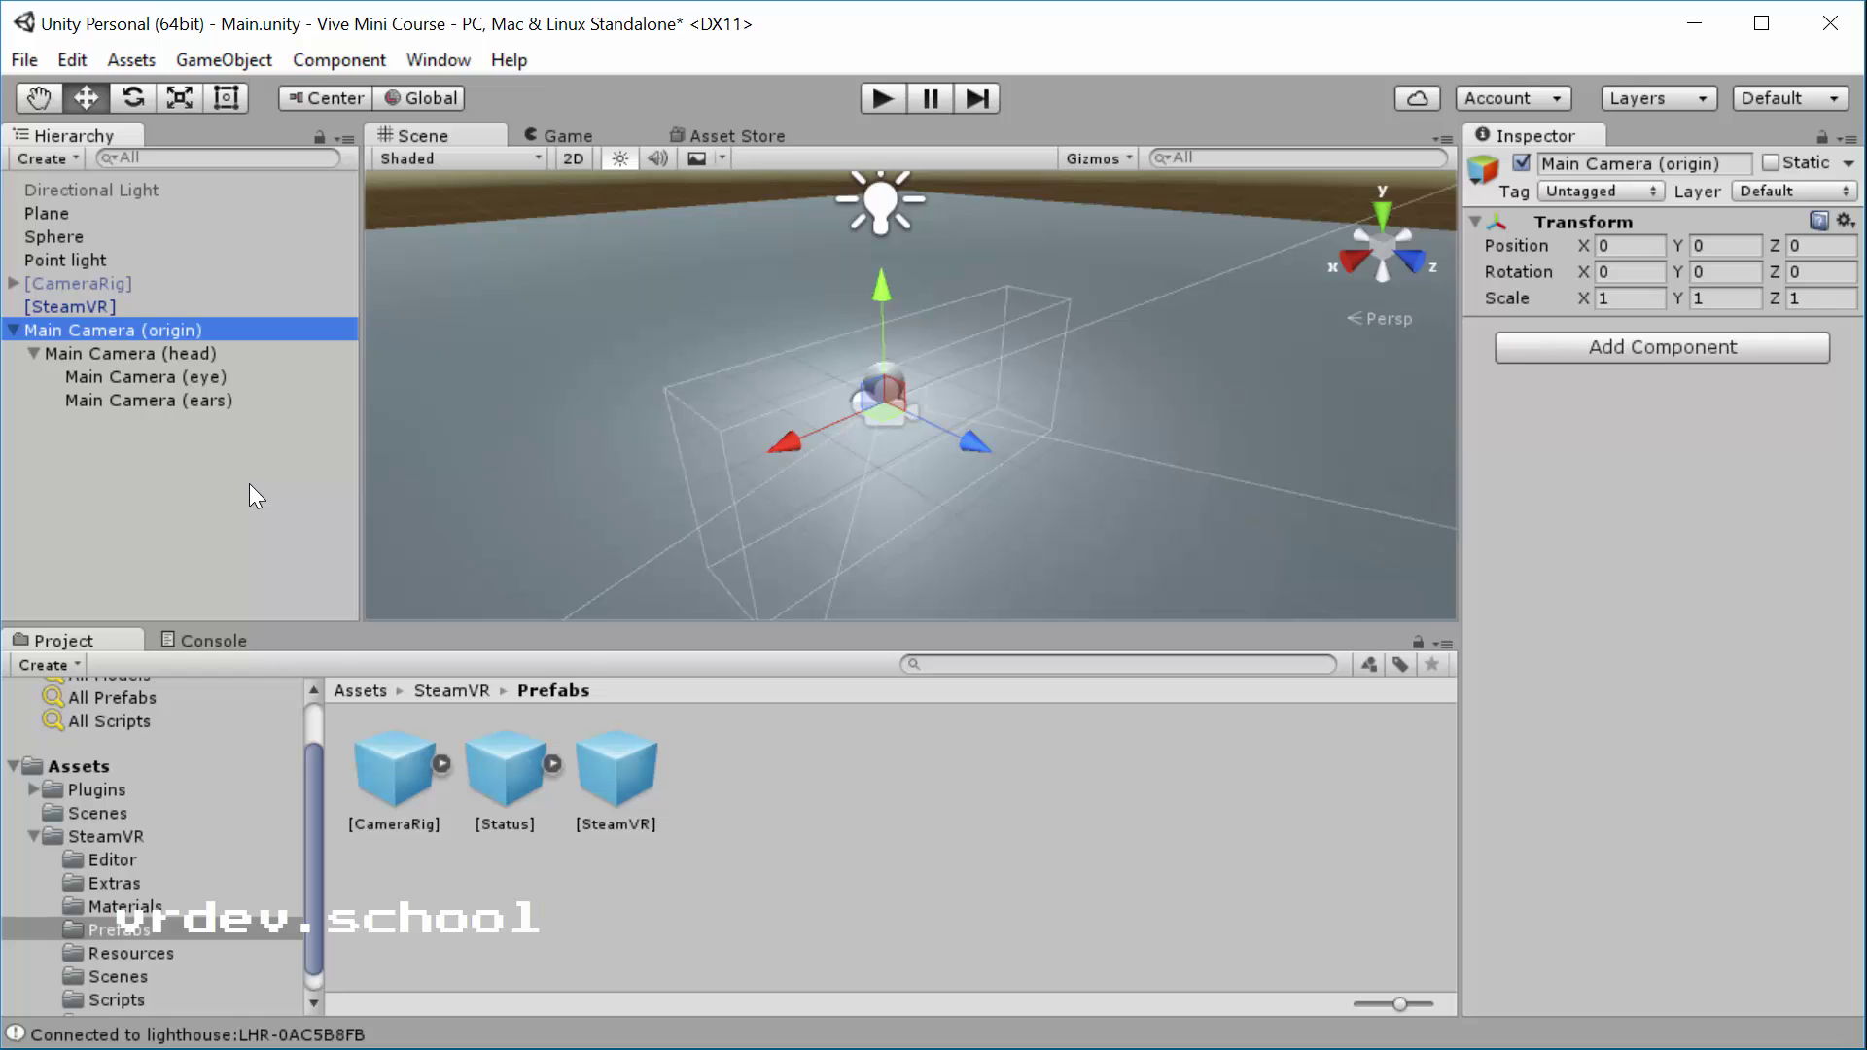
left_click(171, 358)
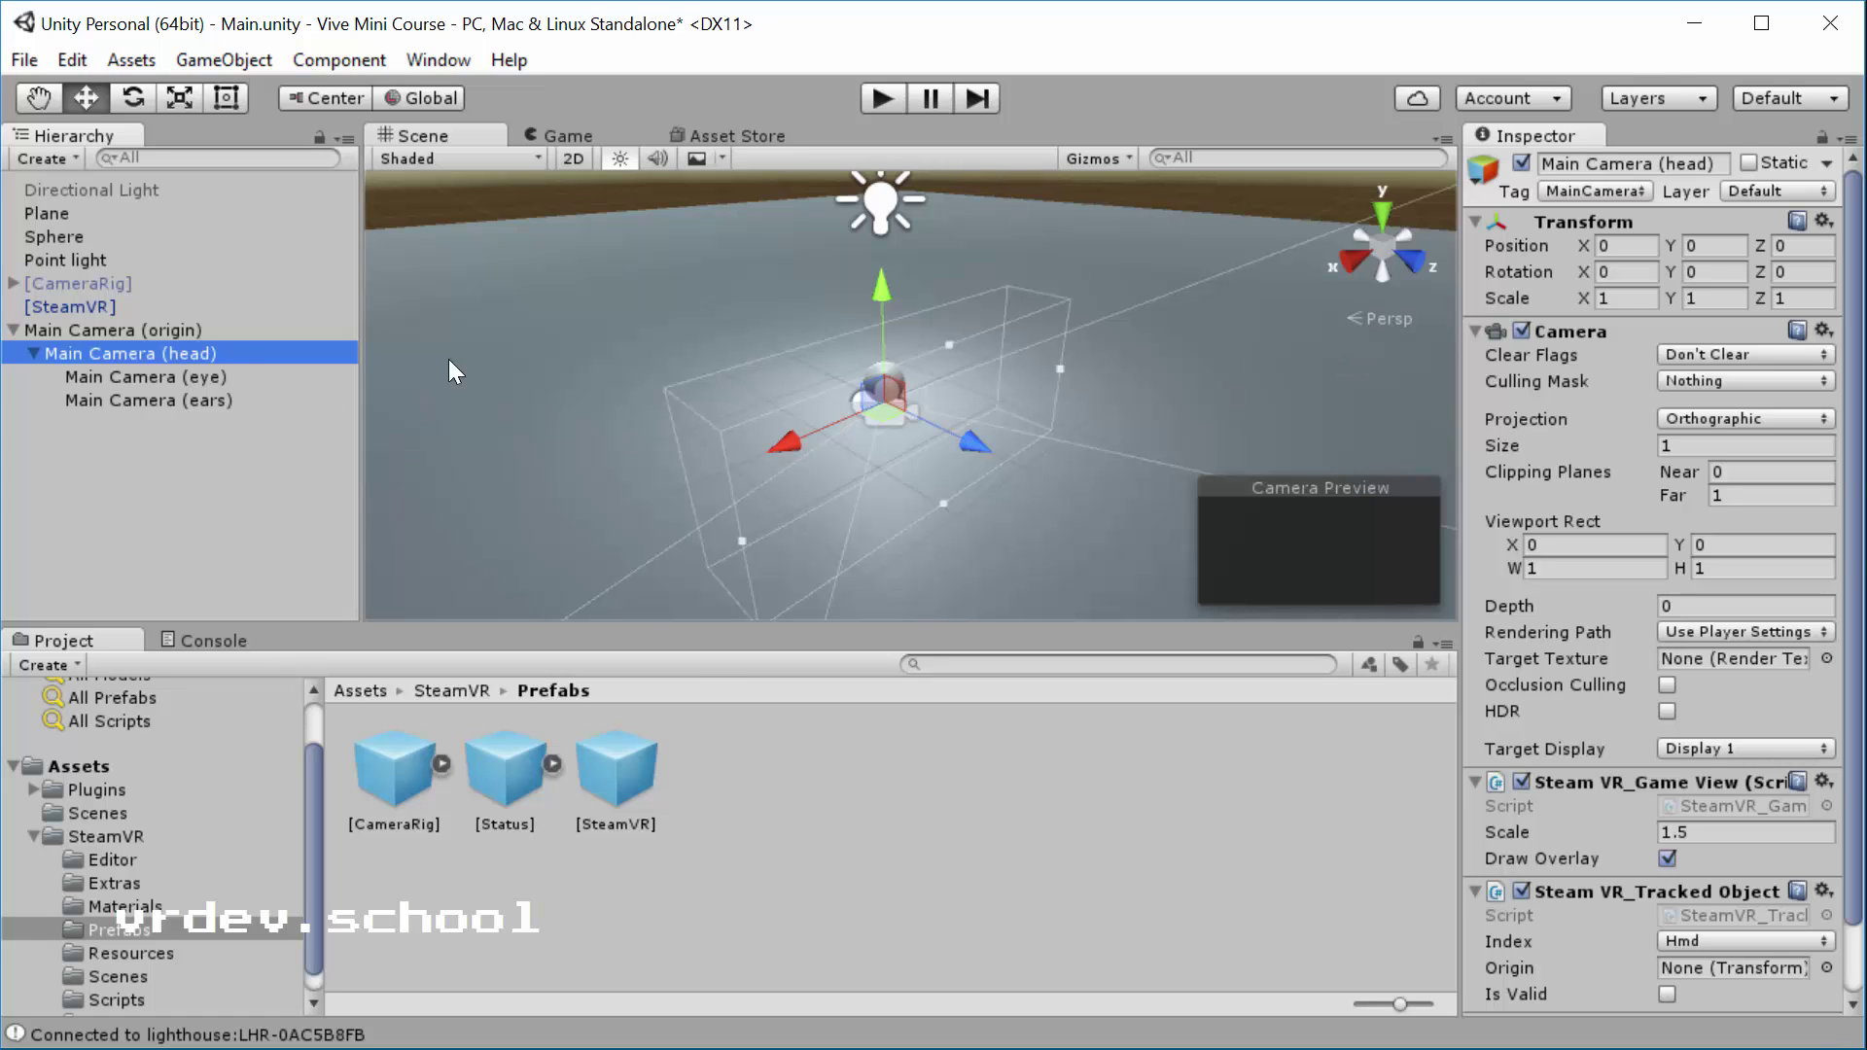
Step: Inspect the components of Main Camera (head) and Main Camera (eye)
key("Up")
left_click(171, 358)
scroll(1662, 584, "down", 2)
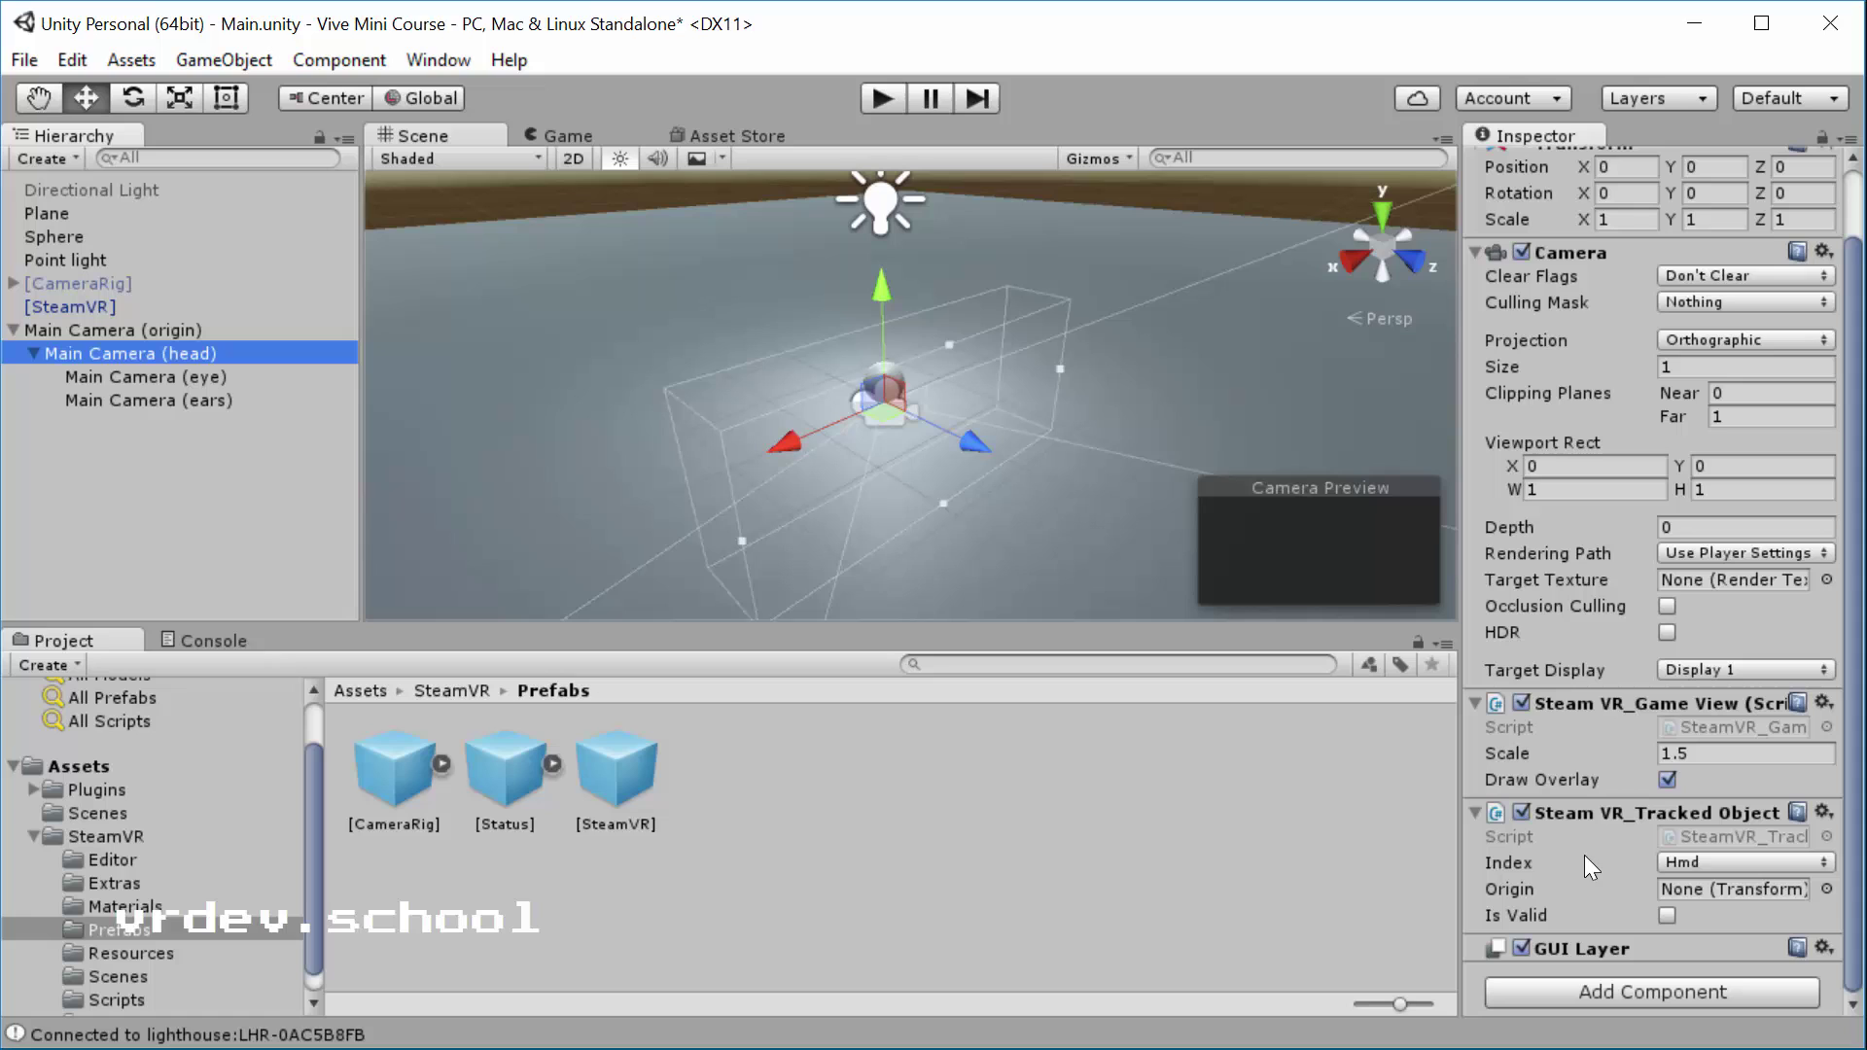
left_click(146, 377)
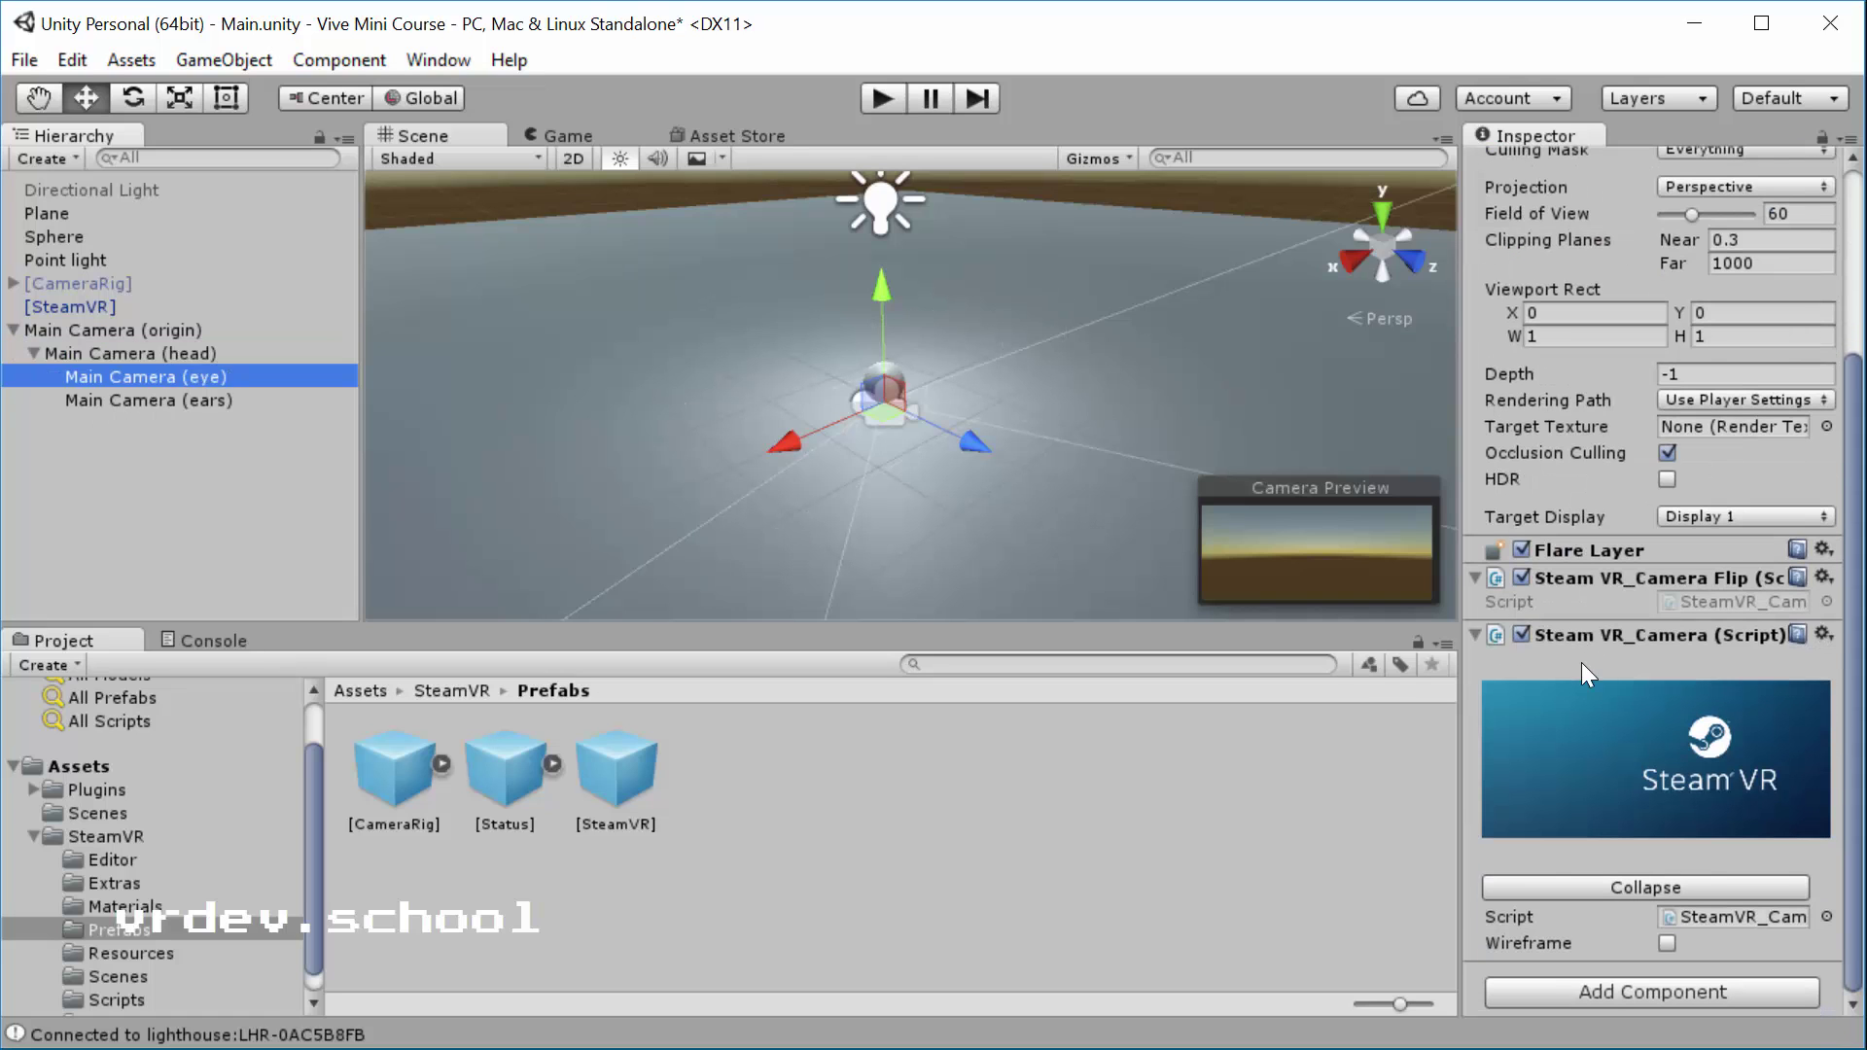
Step: Collapse the rig to a single Main Camera, then re-expand it into the origin rig and unfold its children
left_click(1590, 885)
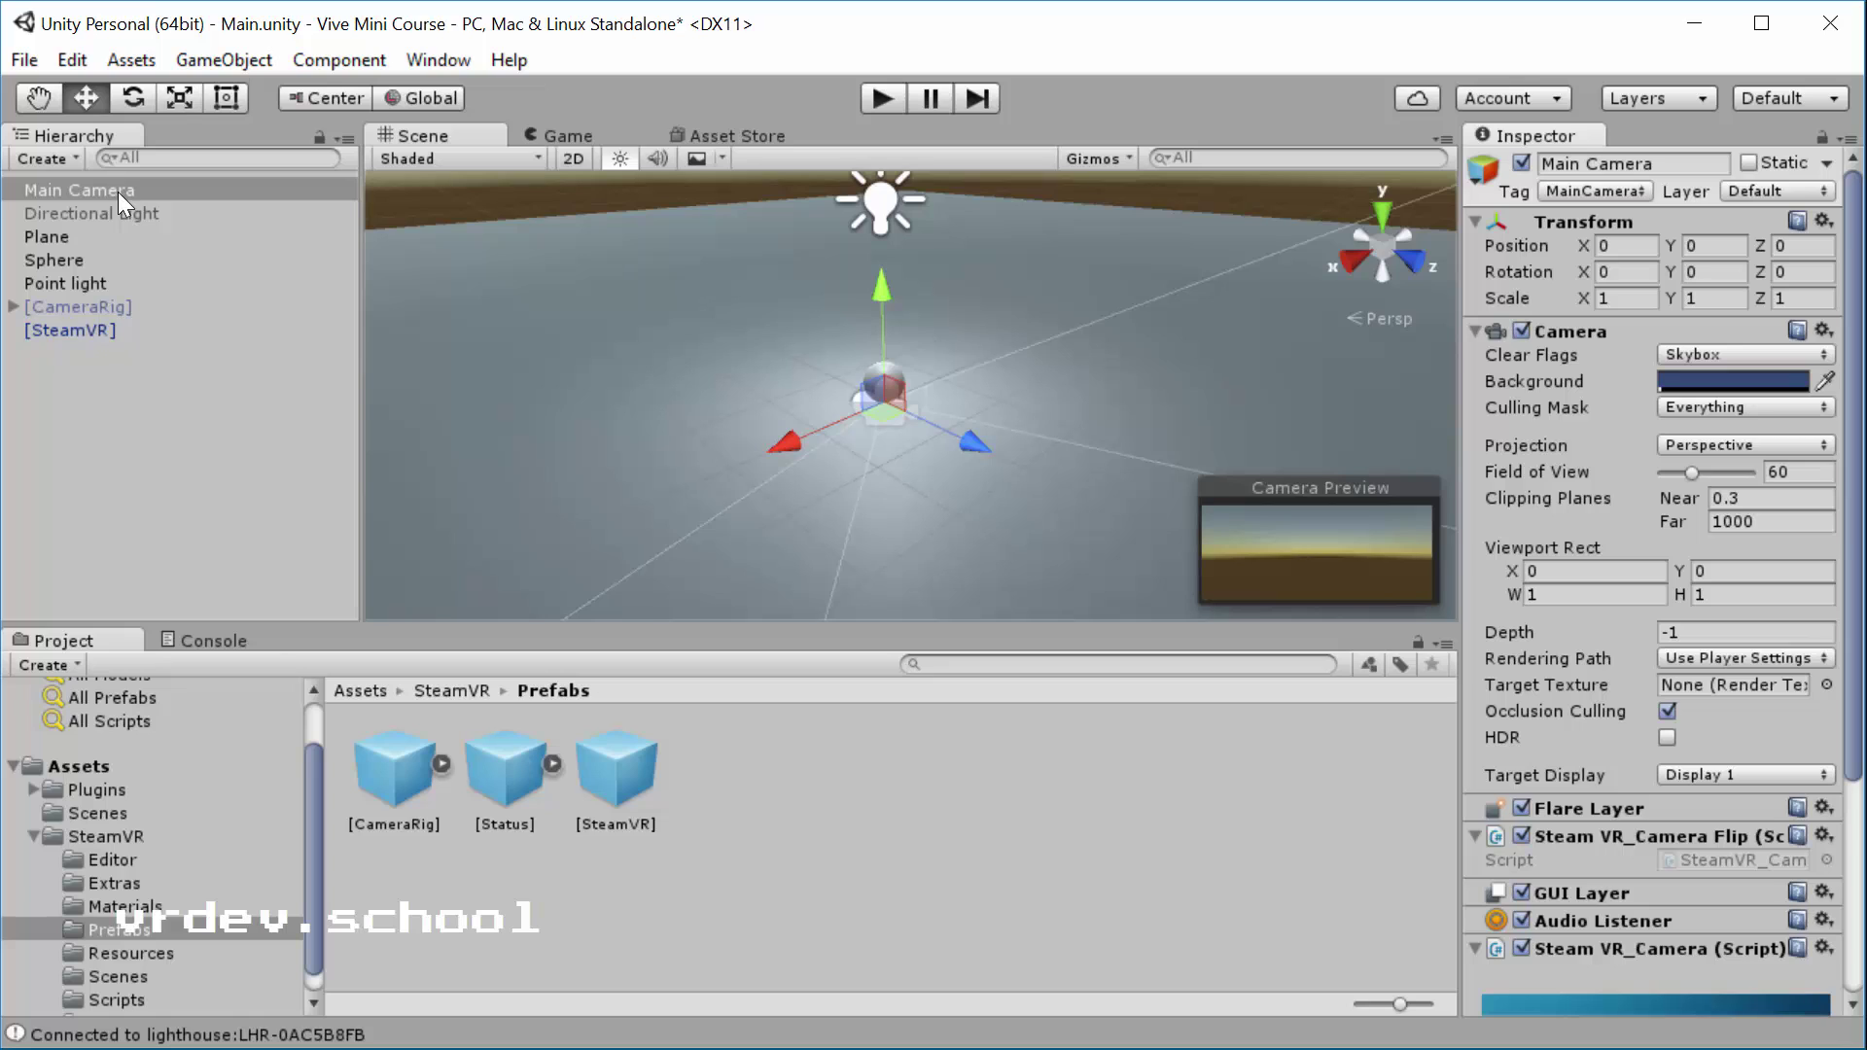
scroll(1677, 807, "down", 5)
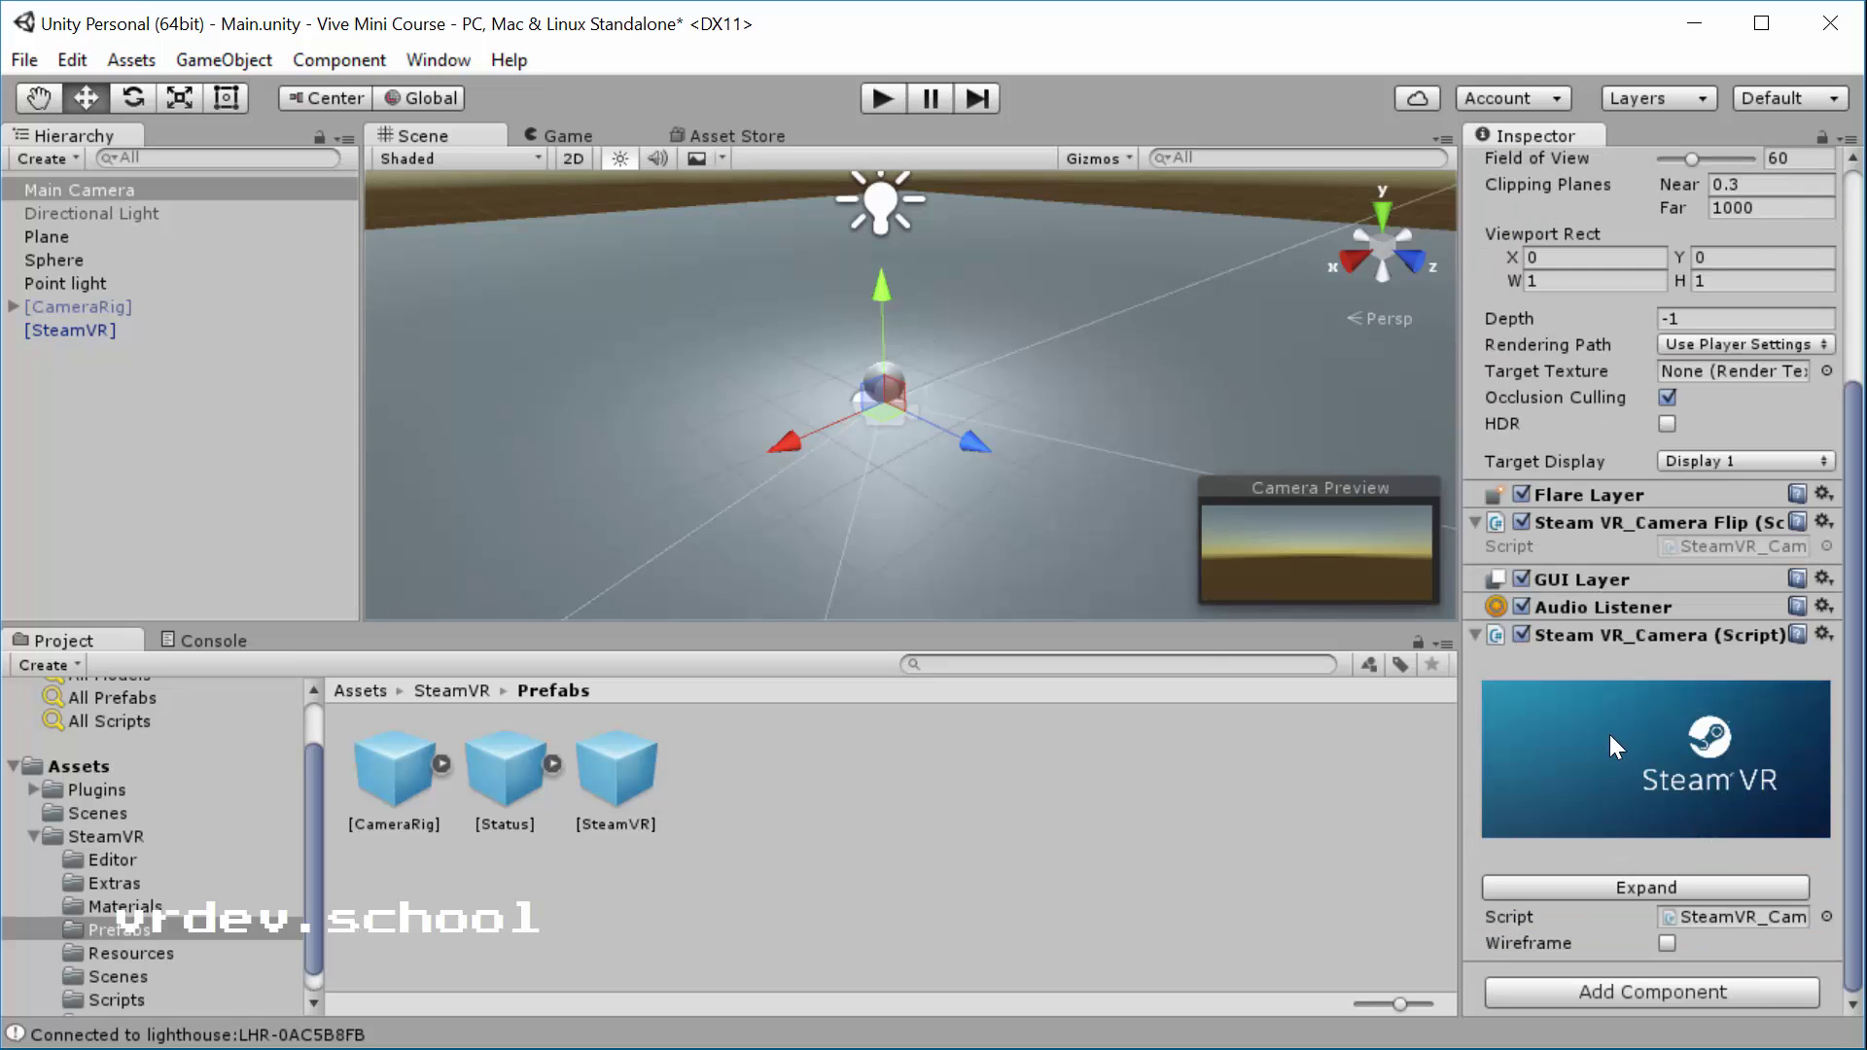
left_click(1589, 890)
left_click(58, 330)
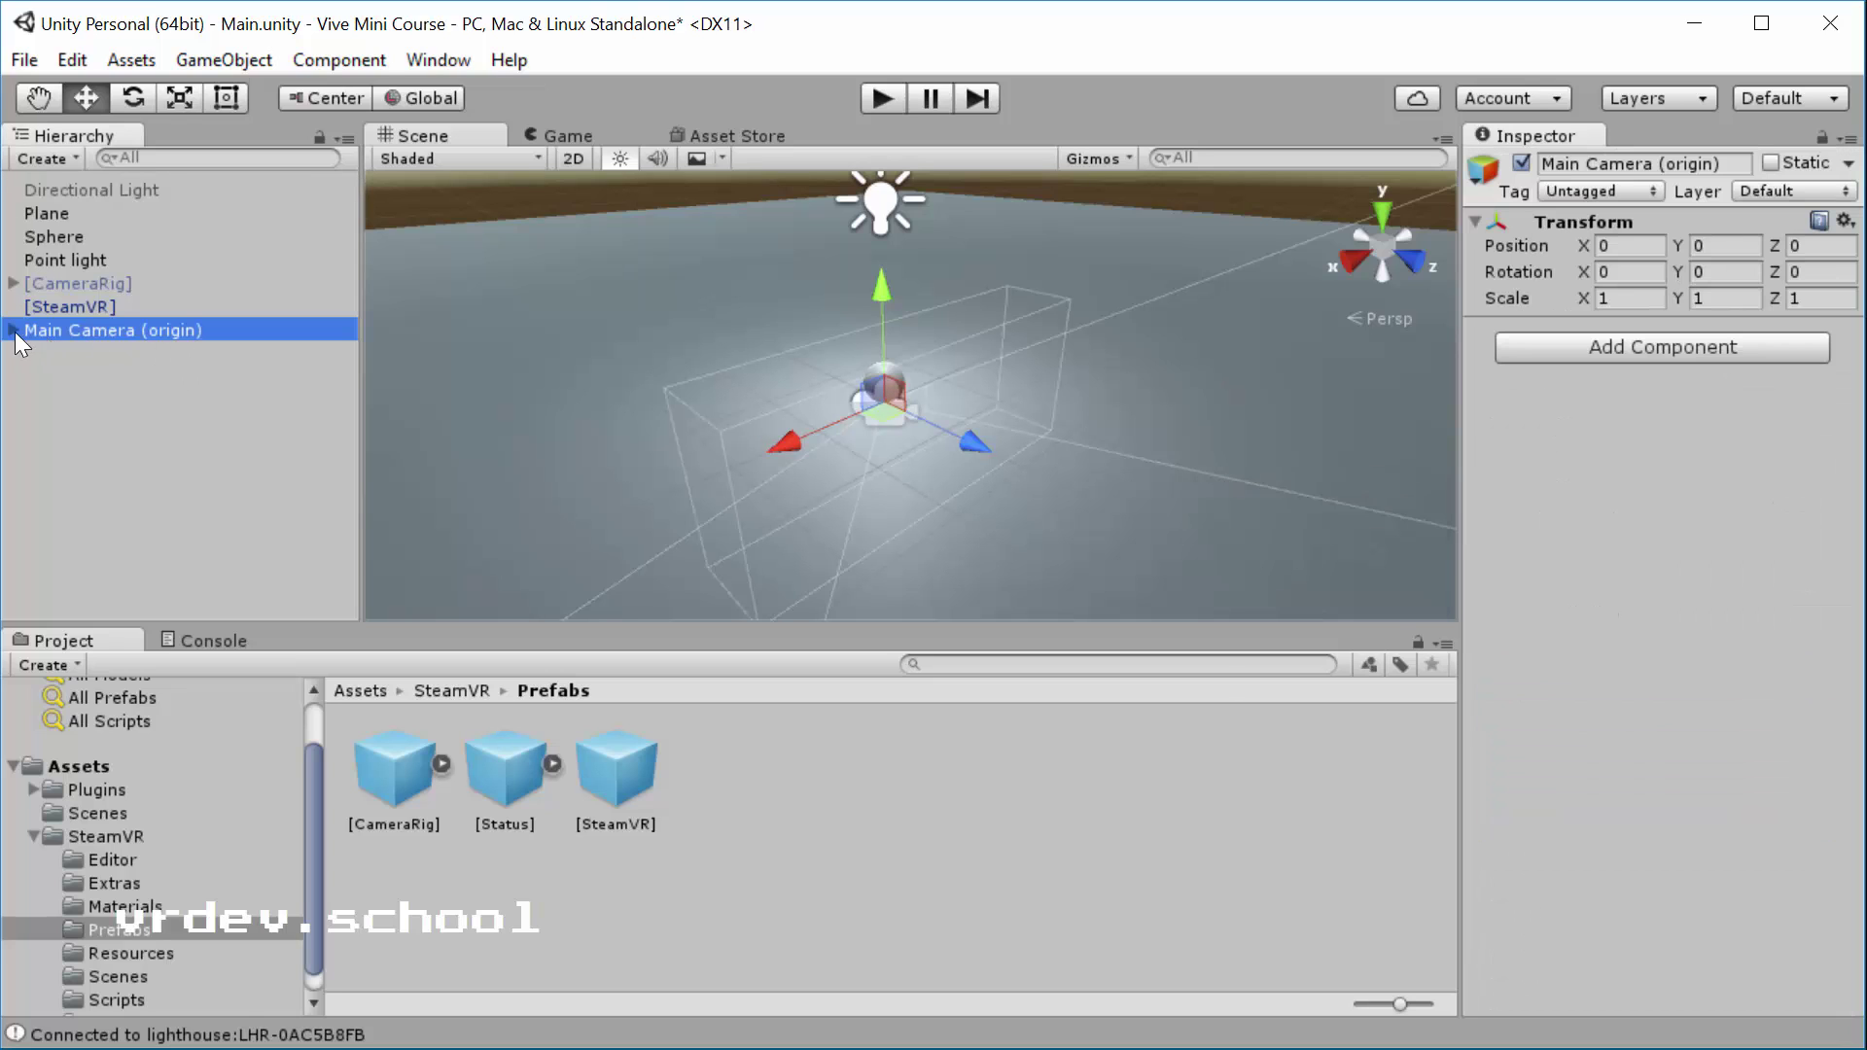
left_click(13, 330)
left_click(39, 350)
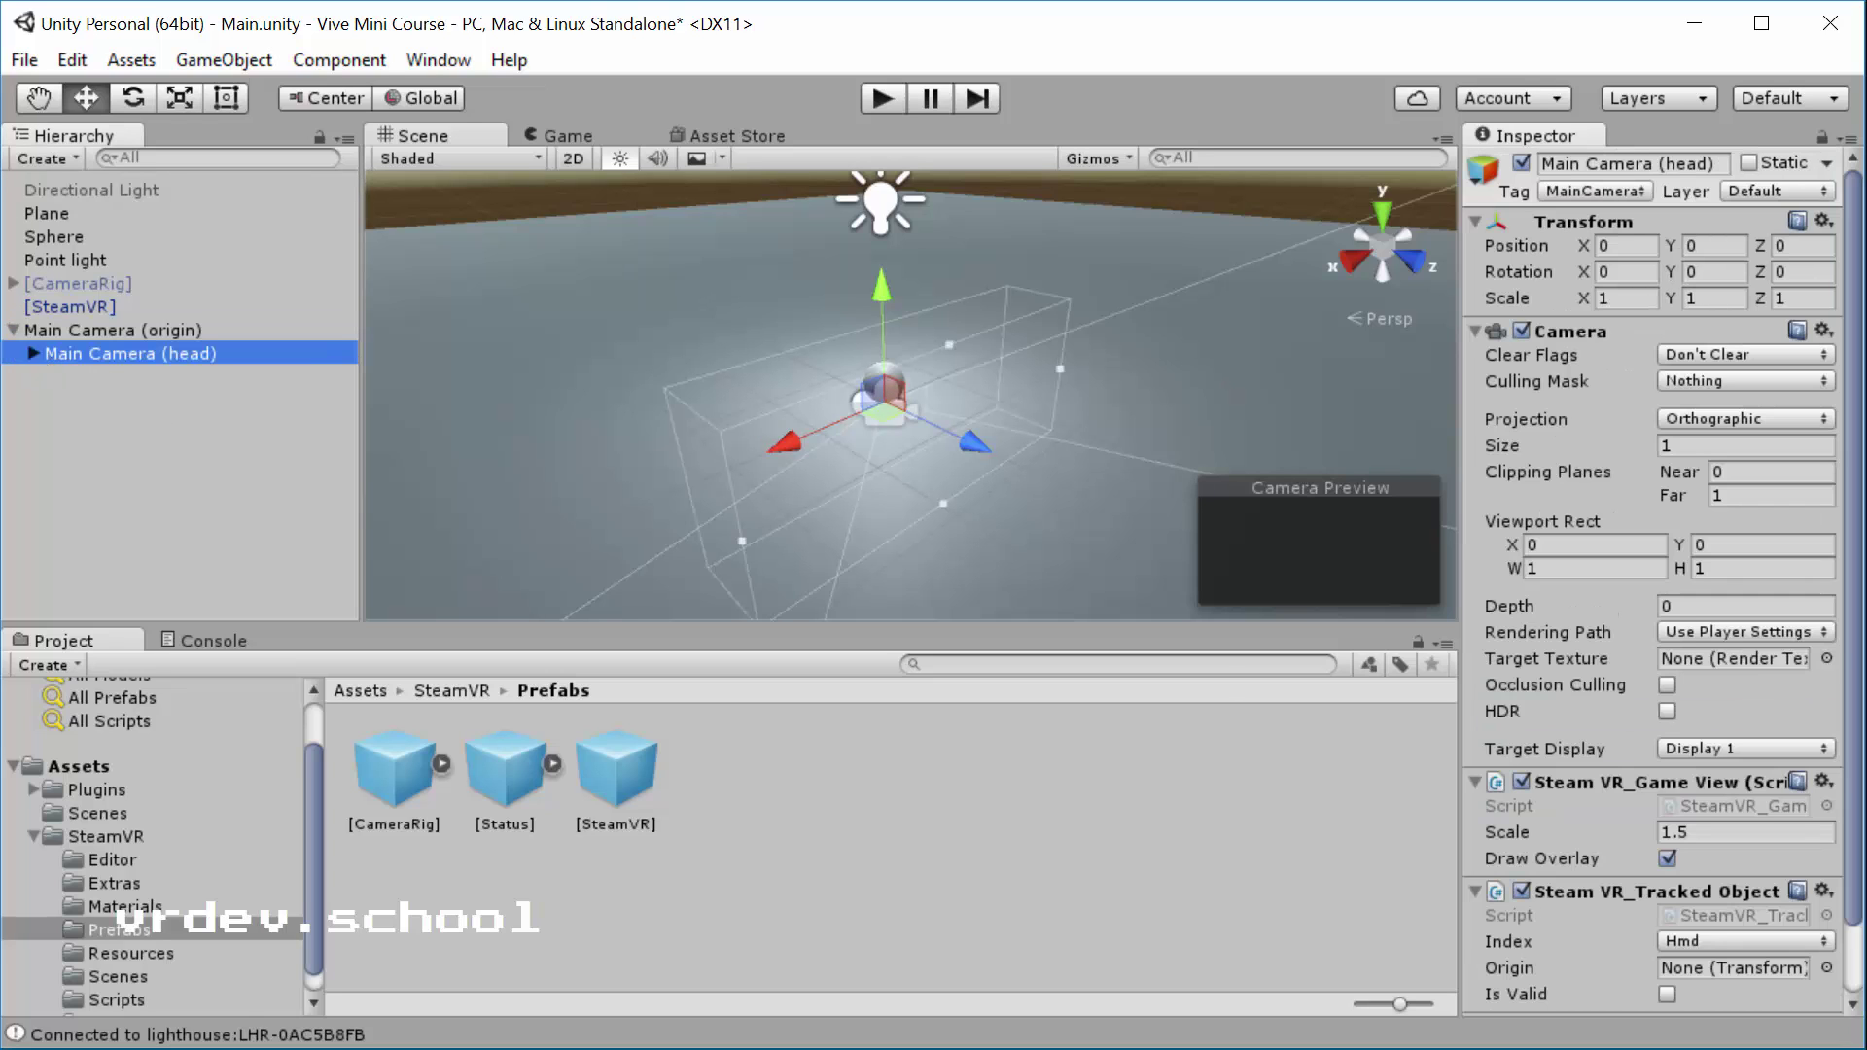
left_click(34, 353)
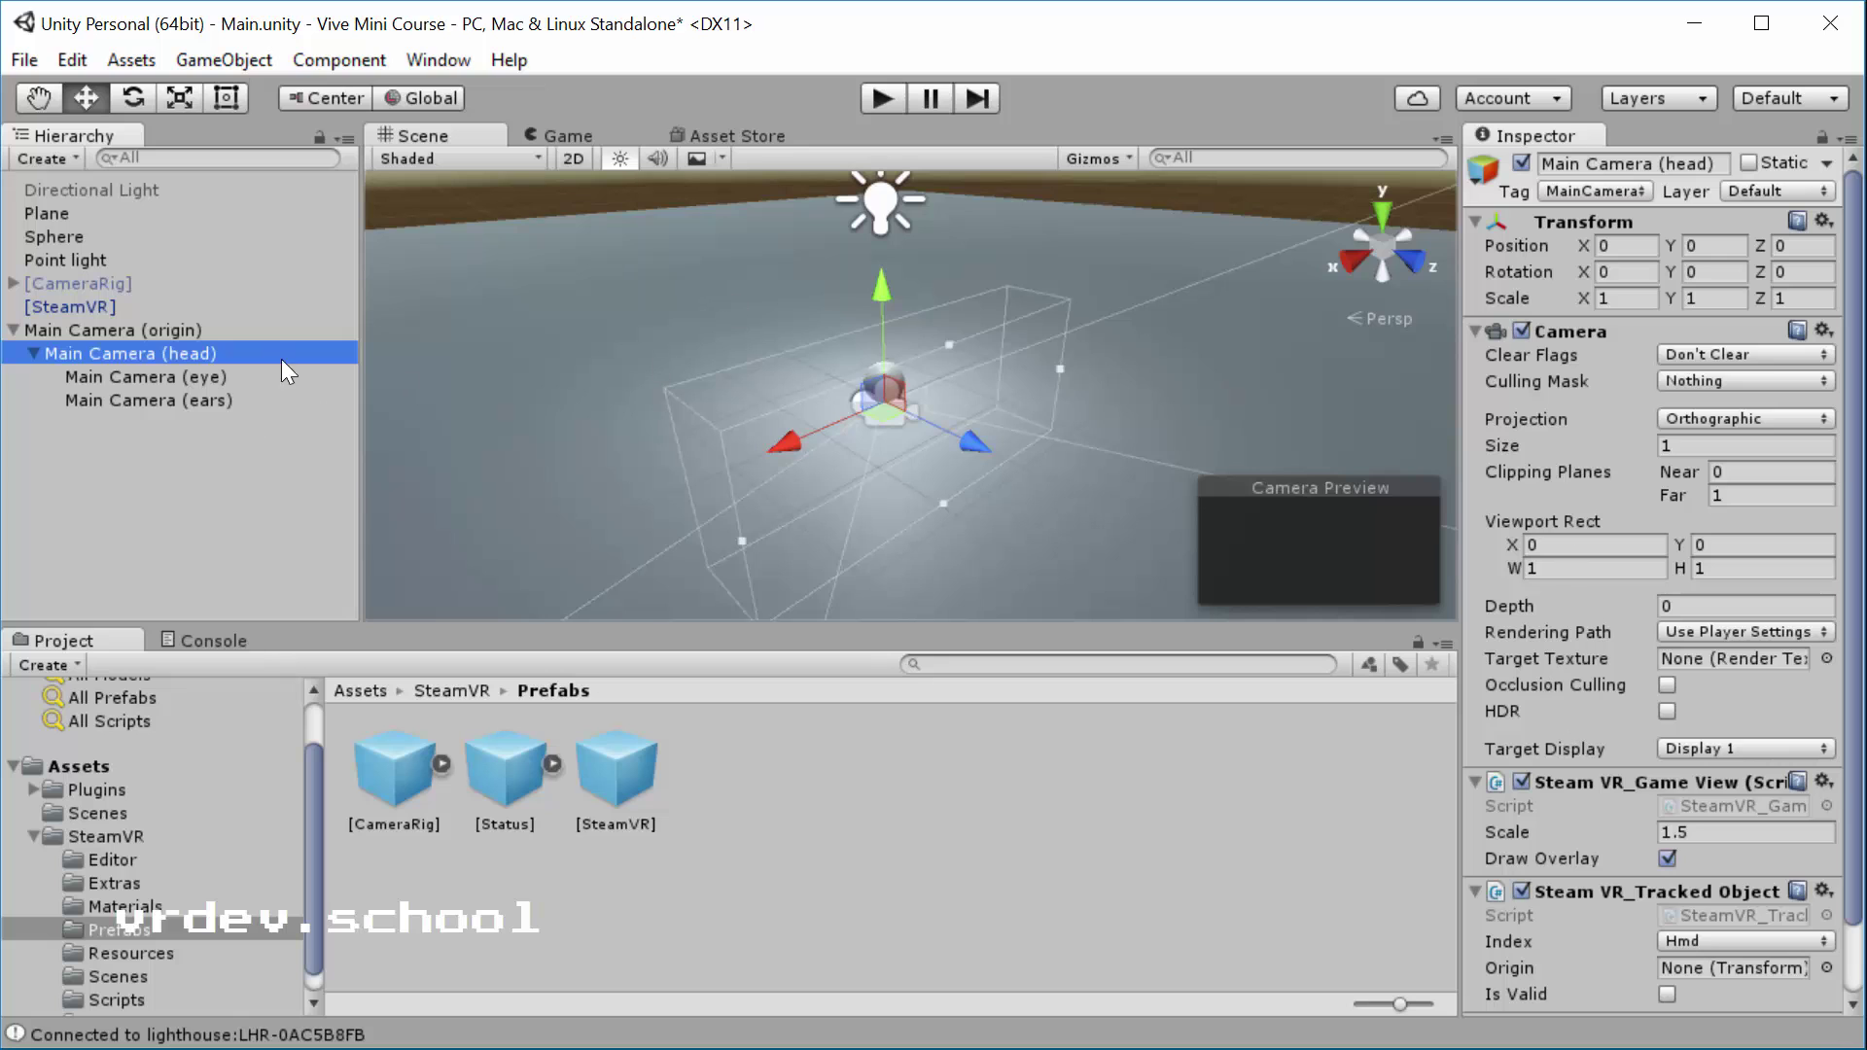
left_click(188, 332)
left_click(194, 372)
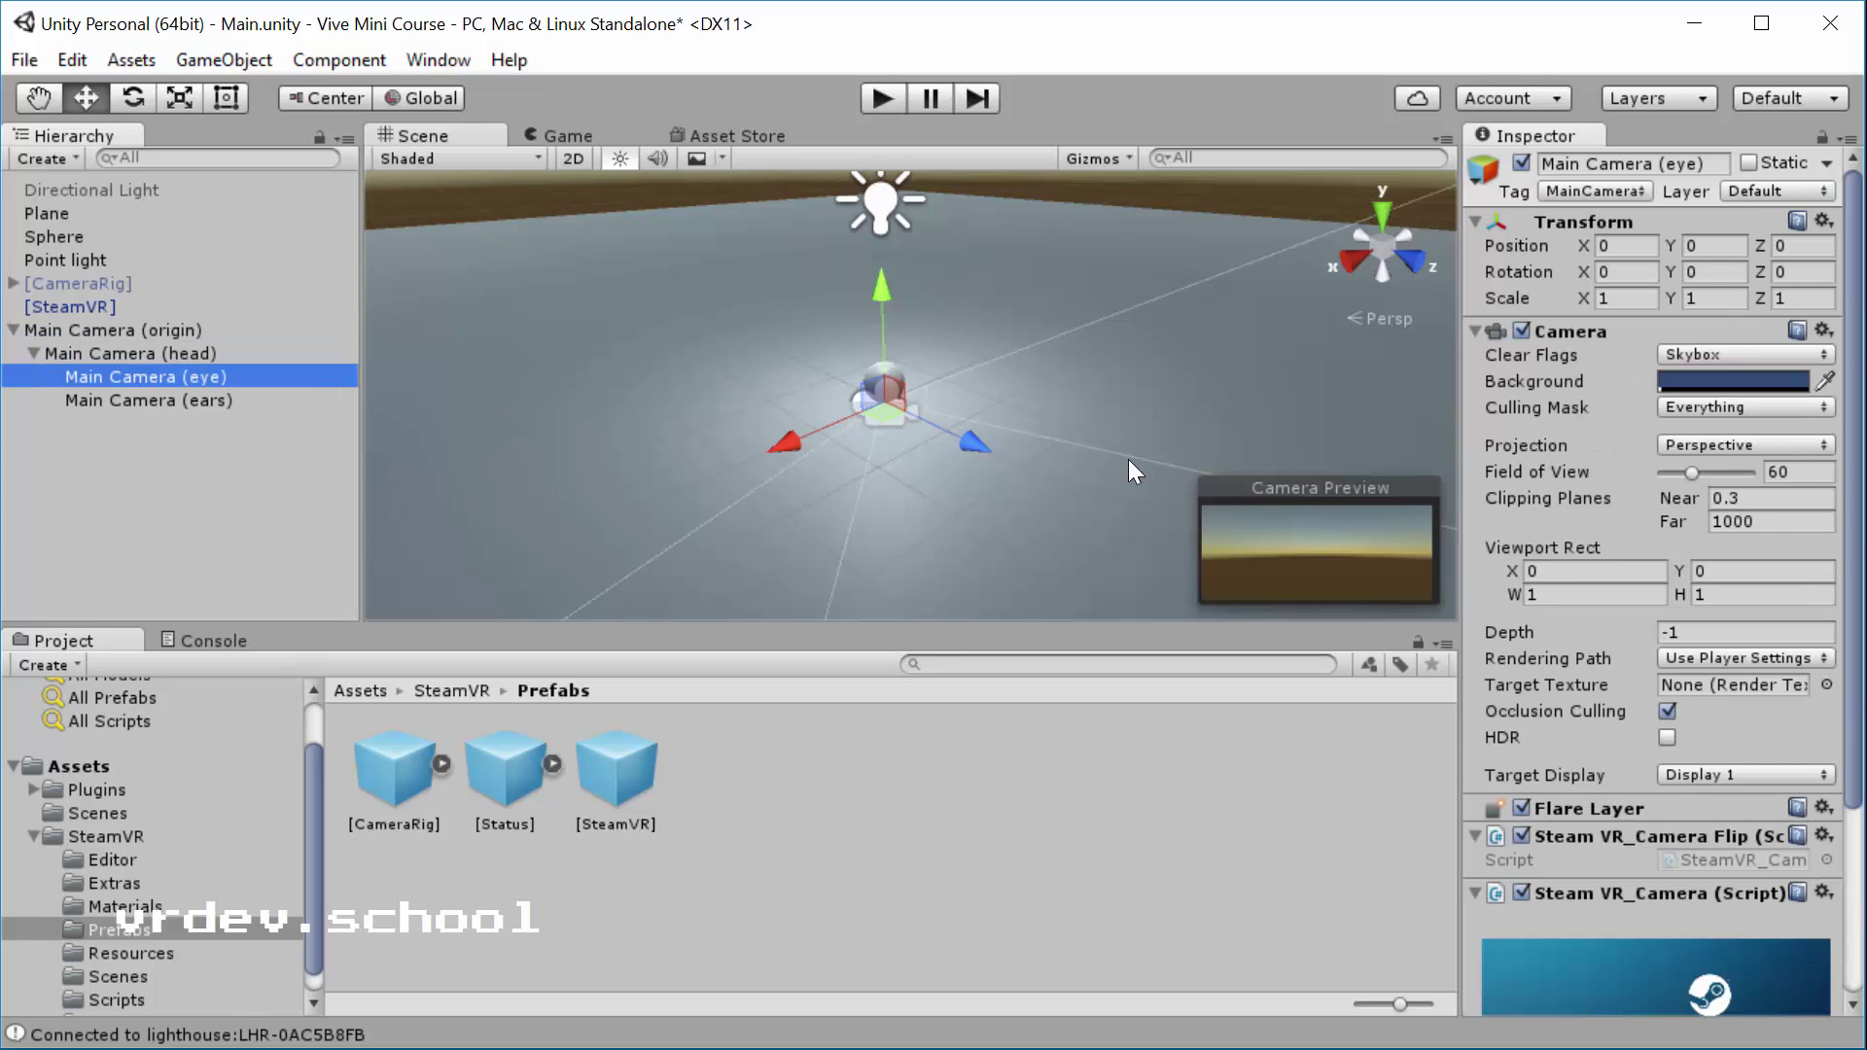
scroll(1561, 589, "down", 2)
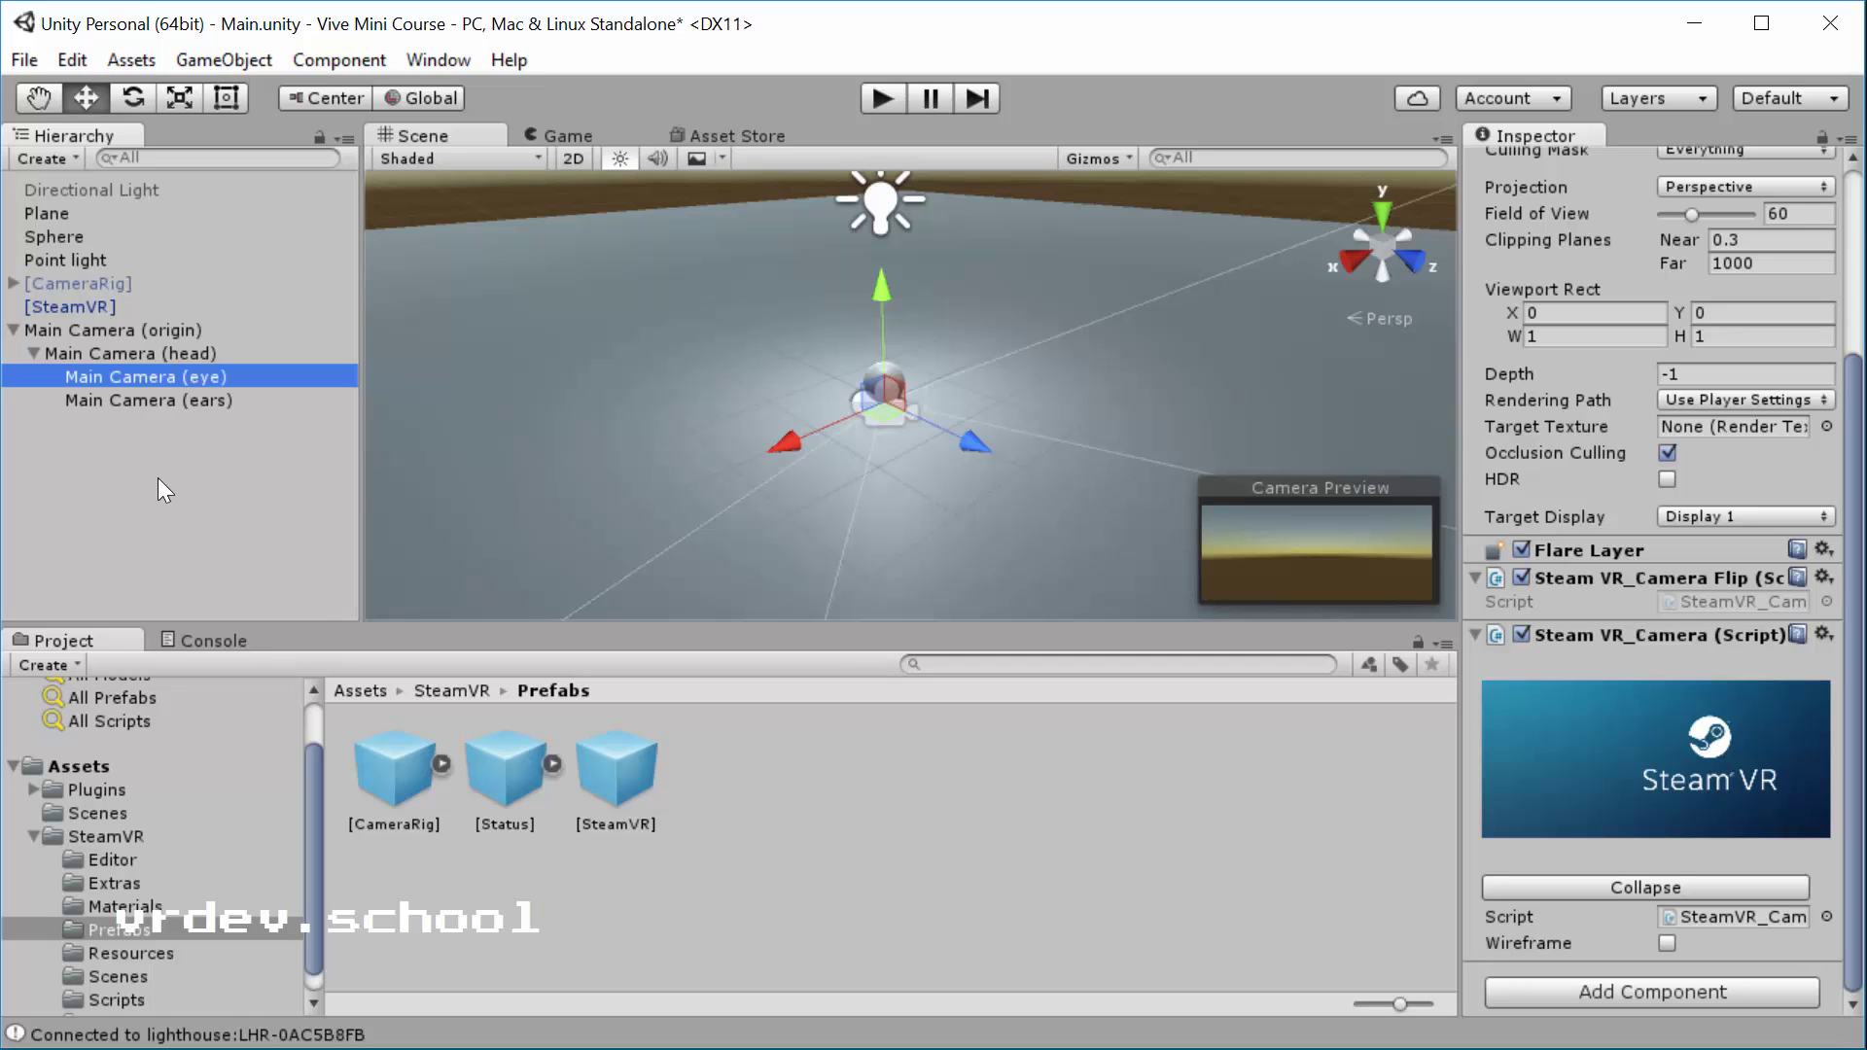
Step: Expand and collapse [CameraRig], then select Main Camera (origin) as the parent for new objects
left_click(14, 283, "alt")
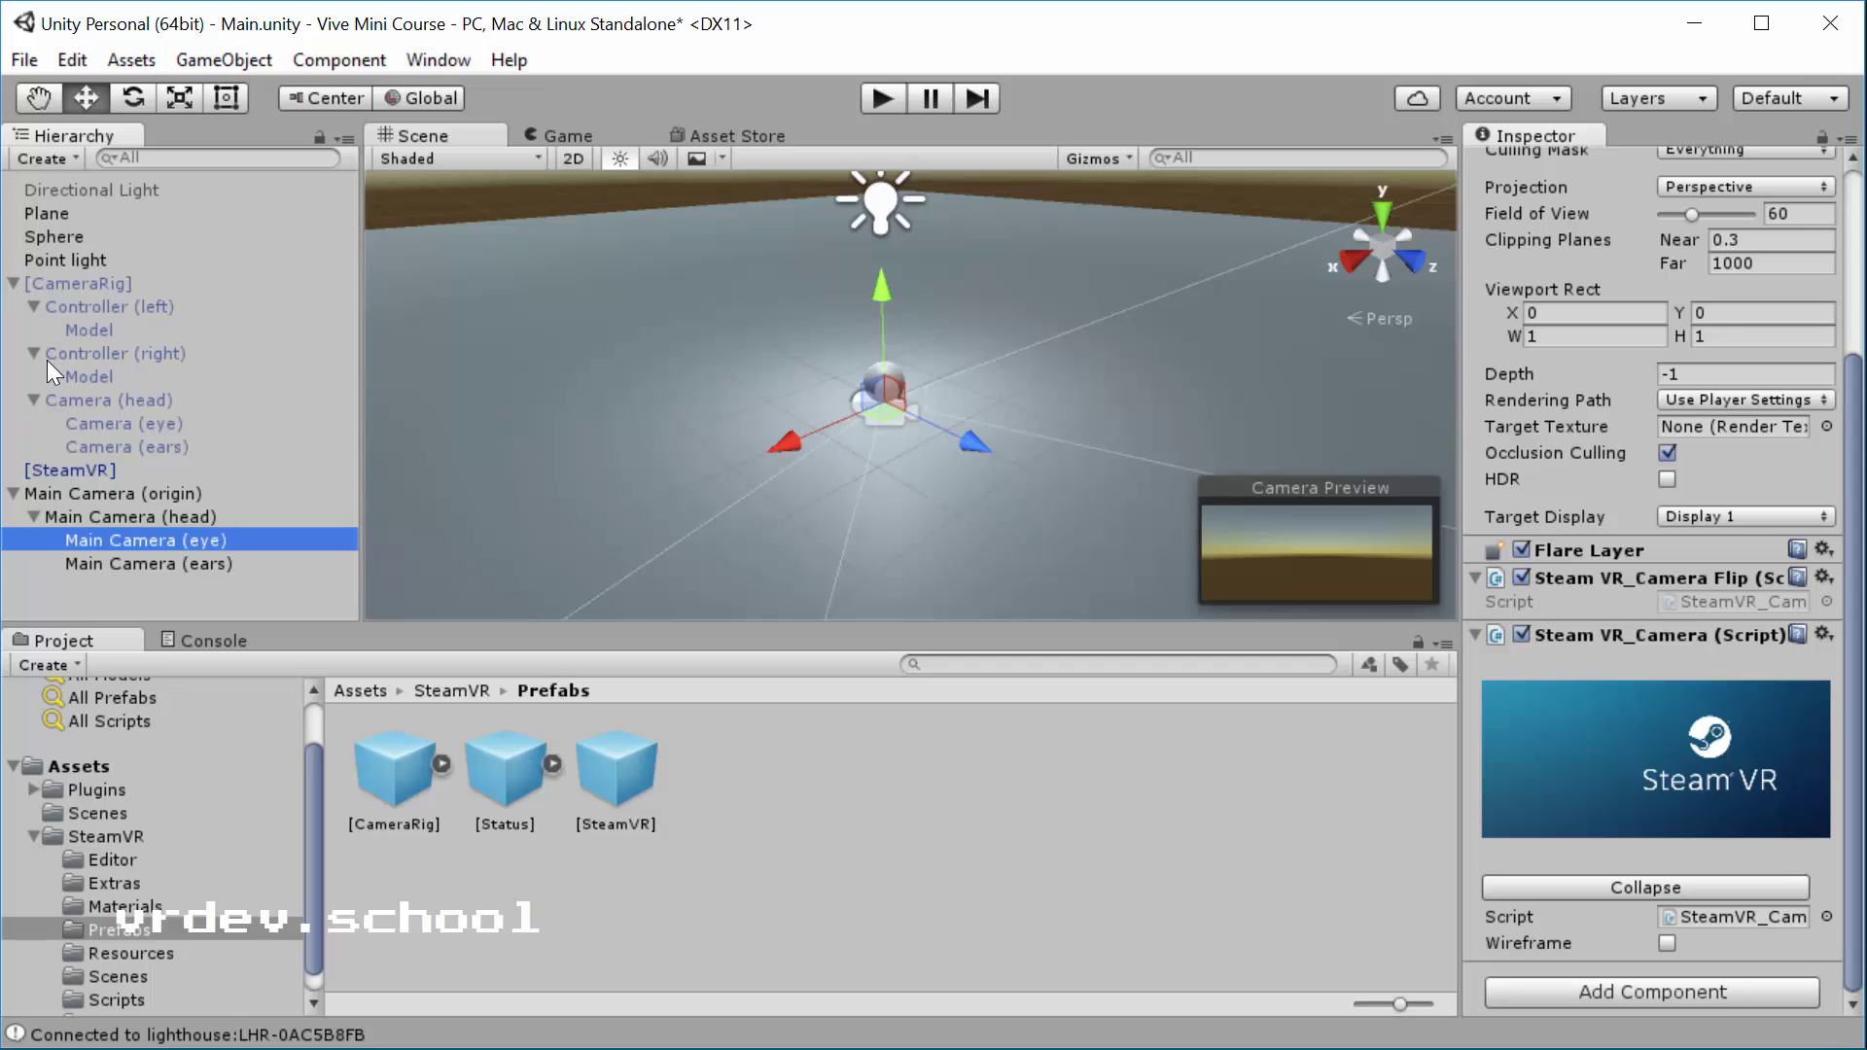
left_click(13, 283, "alt")
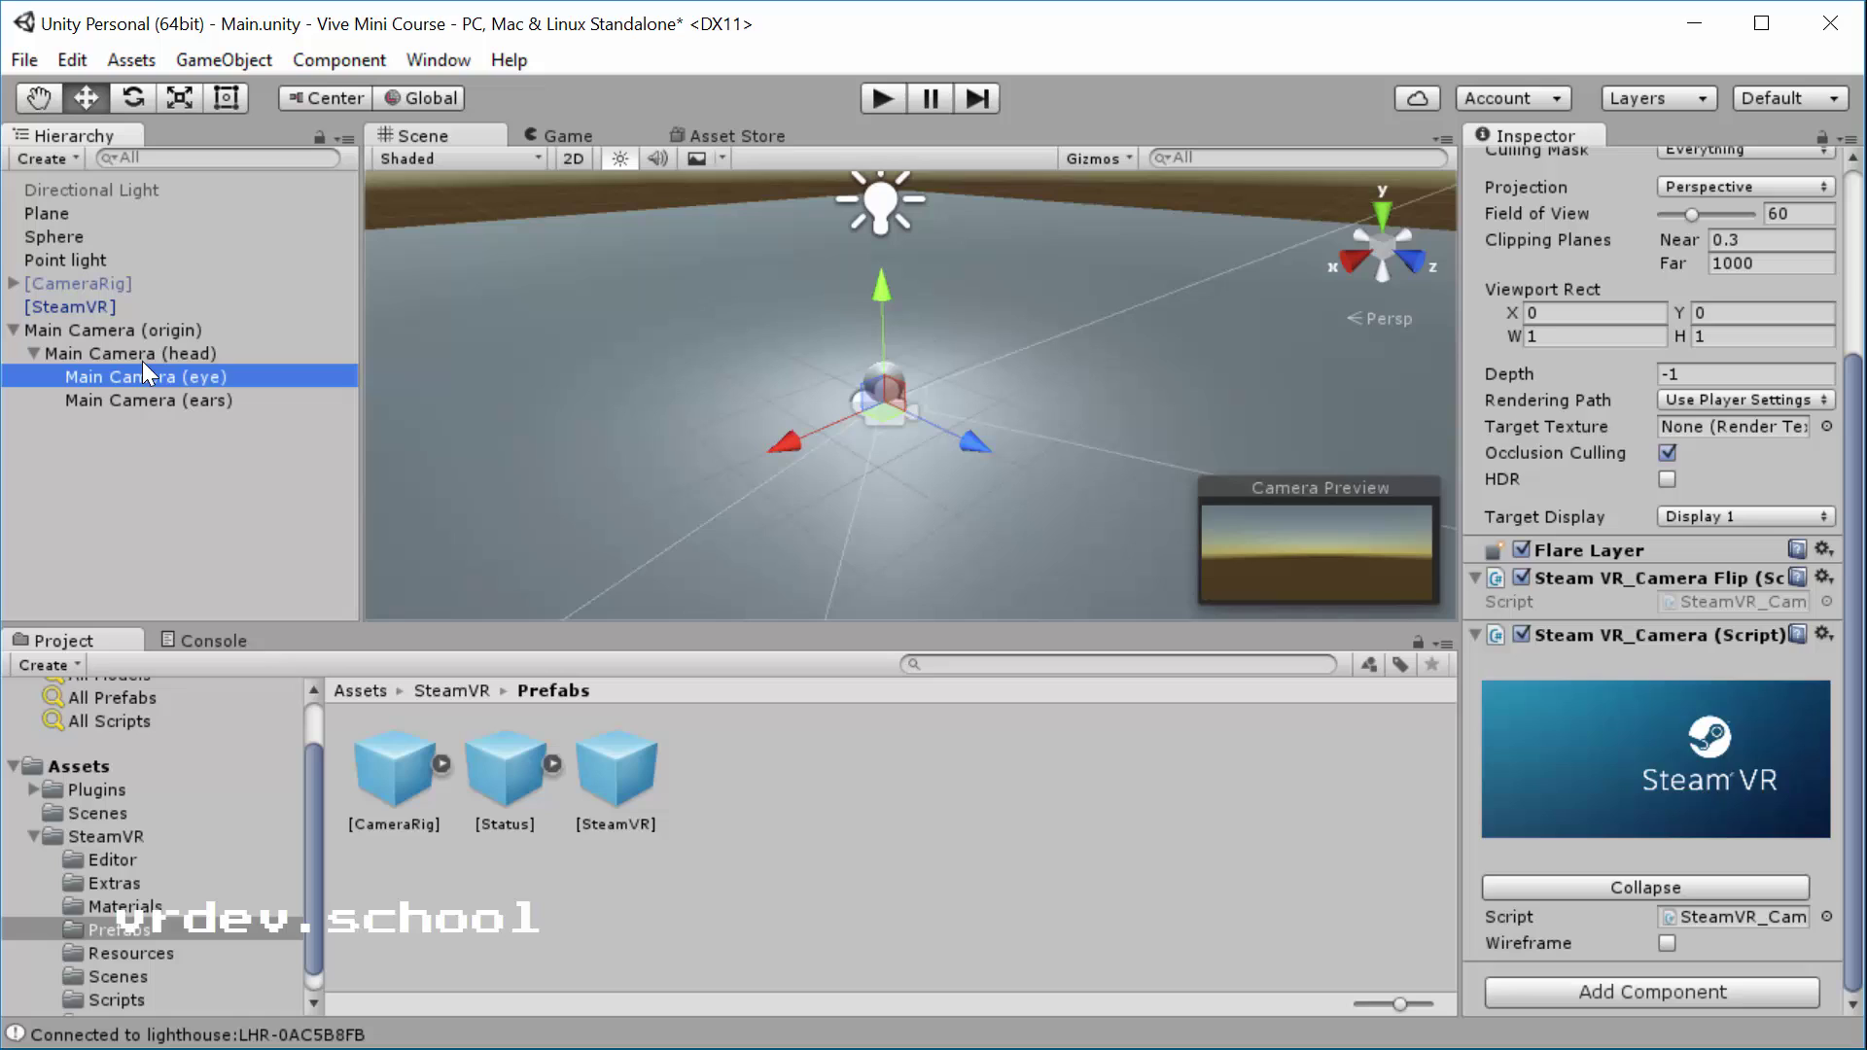
left_click(156, 331)
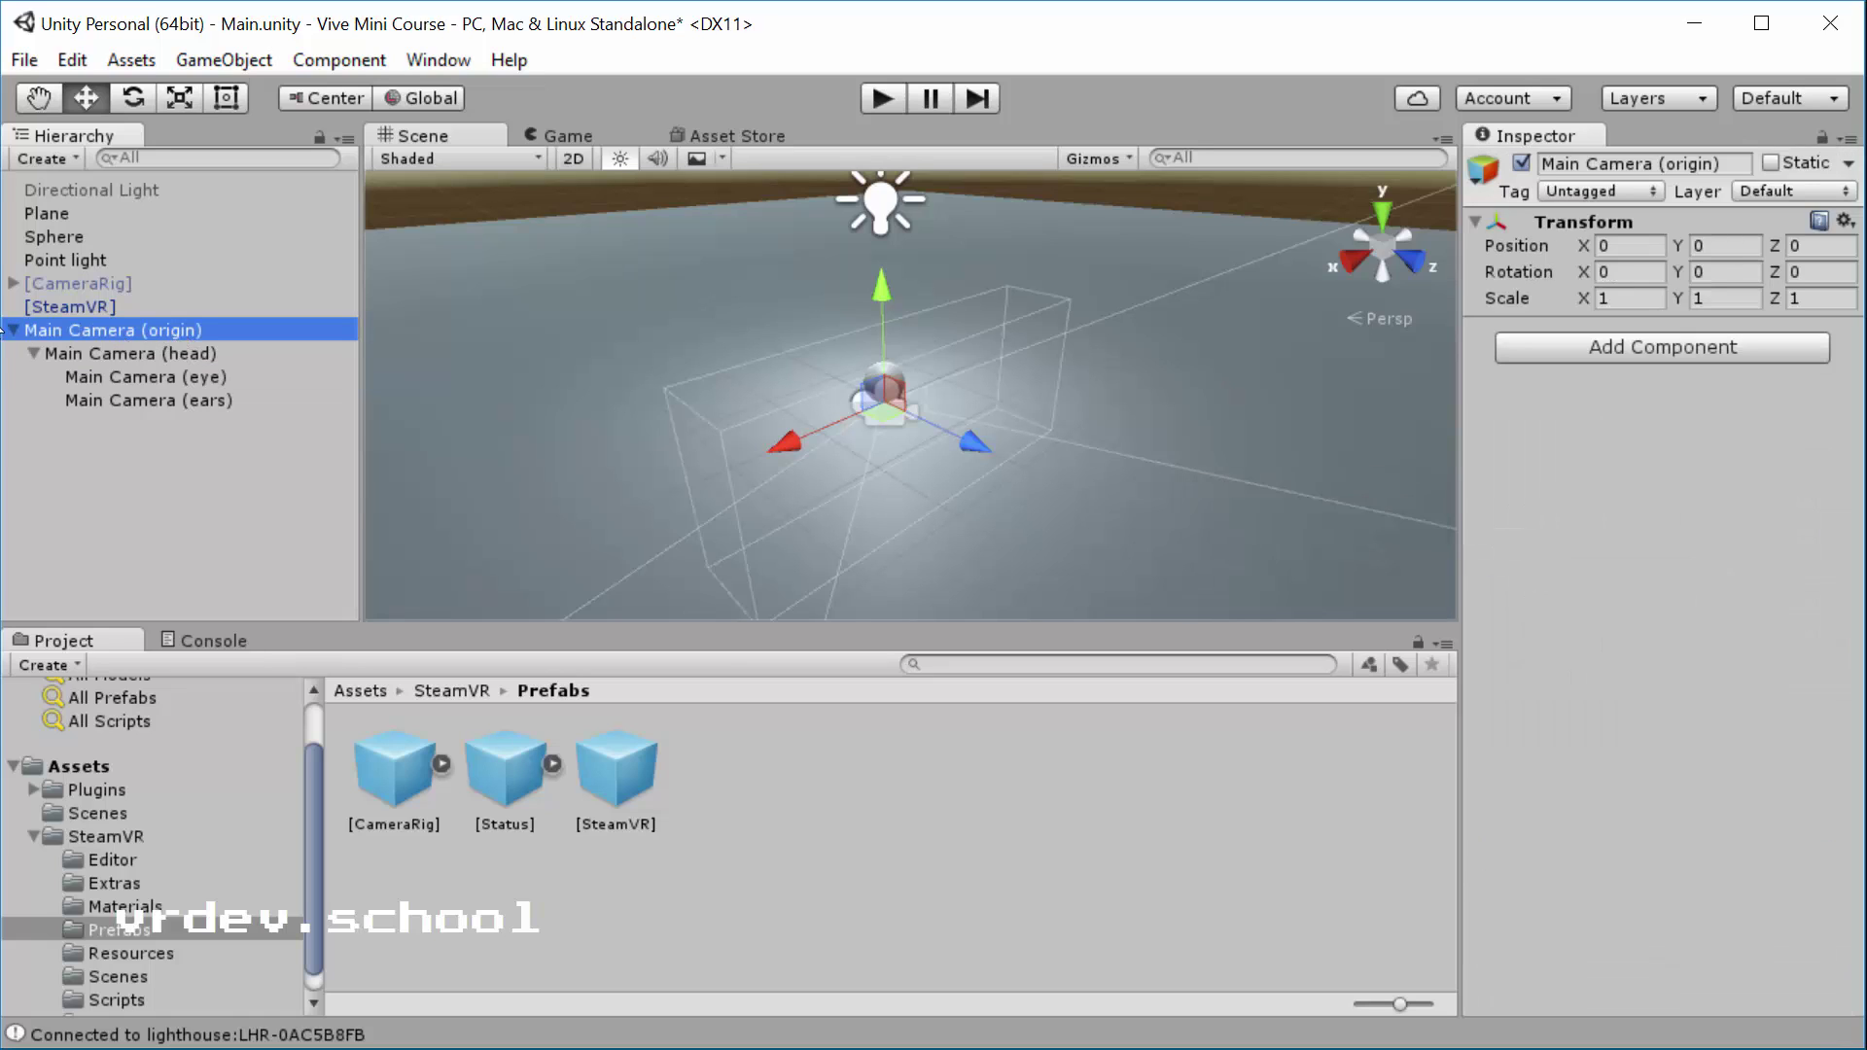
left_click(204, 56)
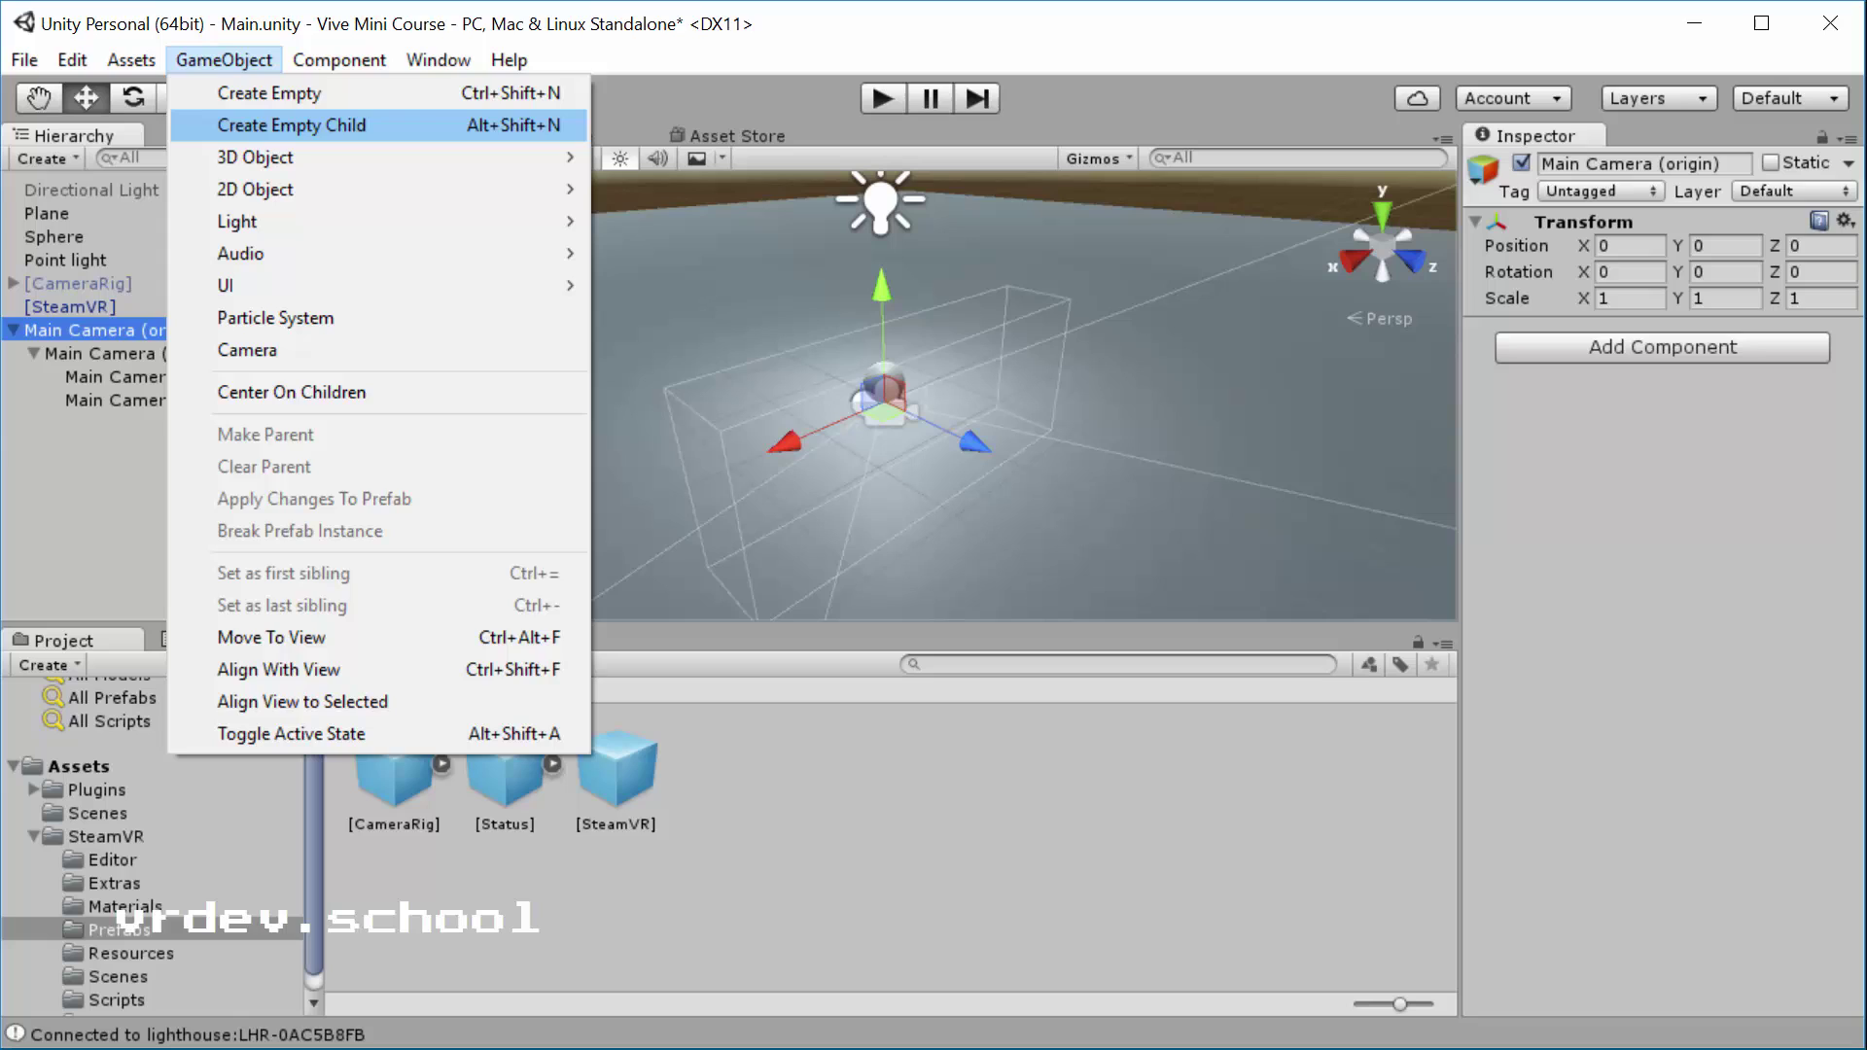
Step: Create an empty child at the top of Main Camera (origin) named 'Left Controller'
left_click(373, 127)
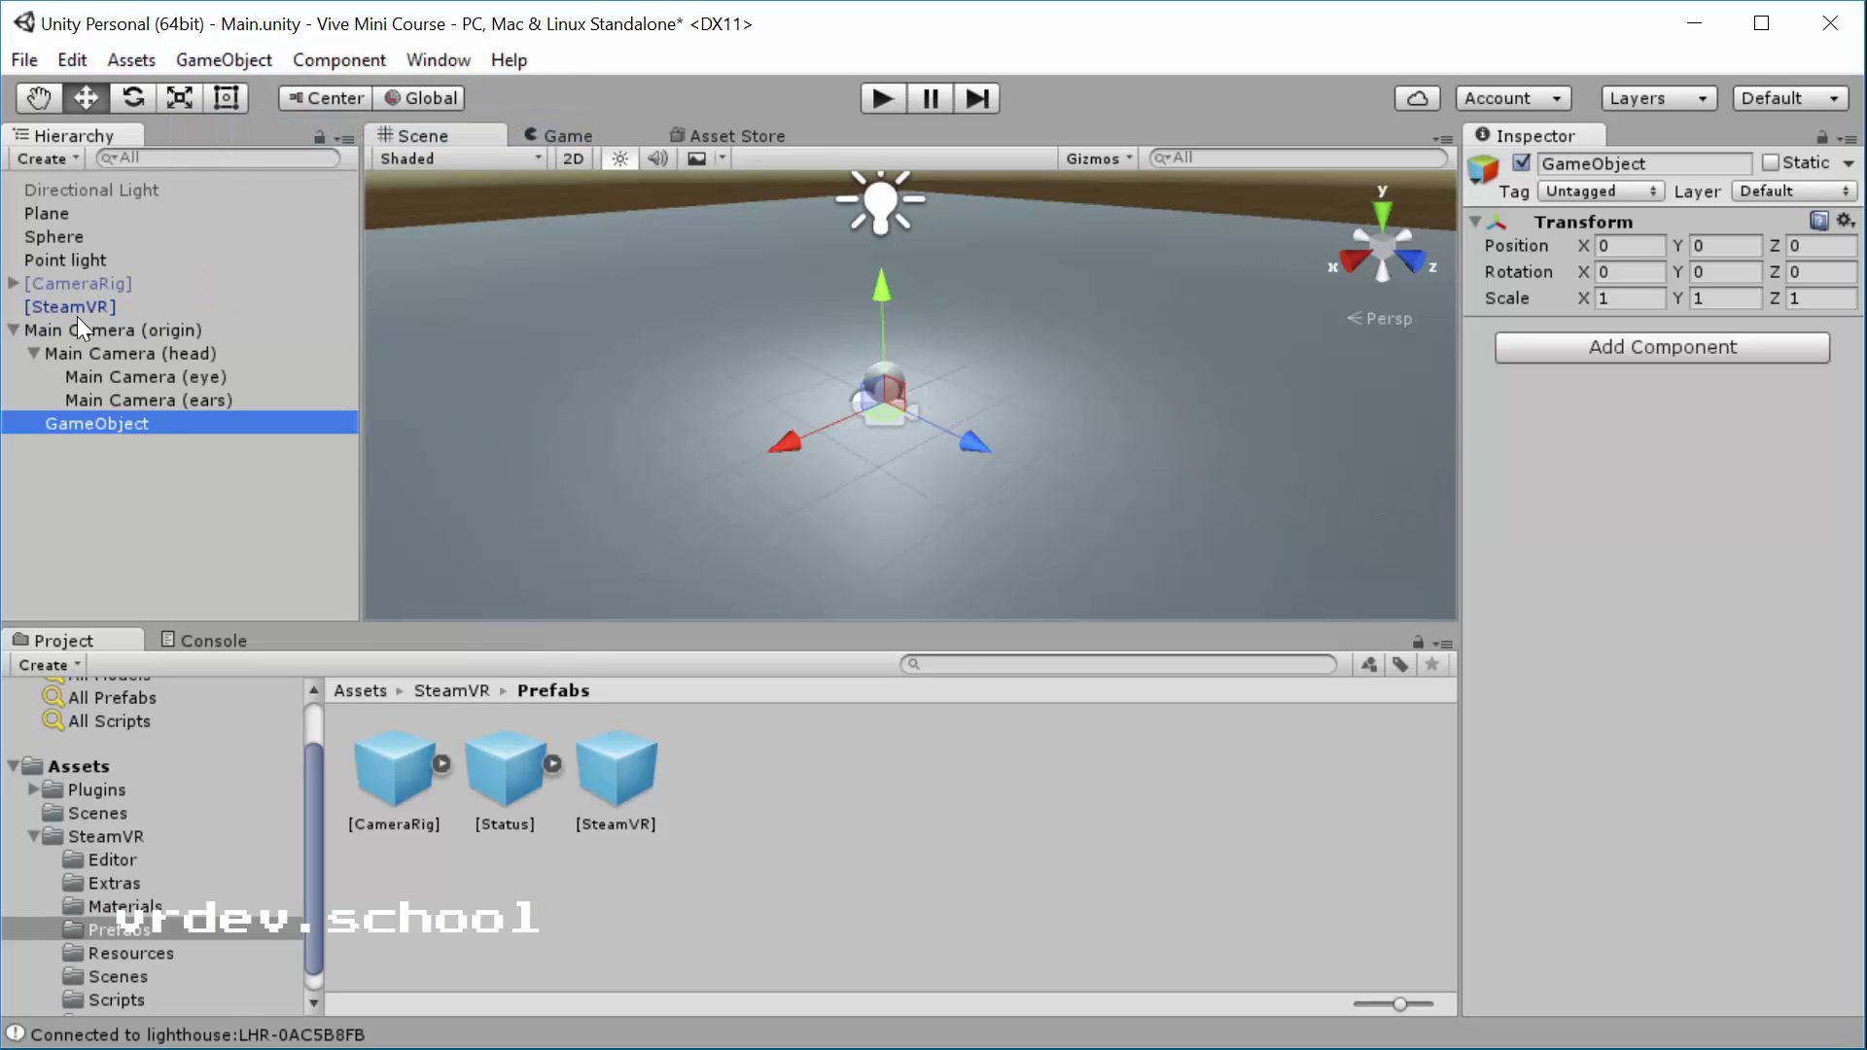
left_click_drag(85, 424, 231, 358)
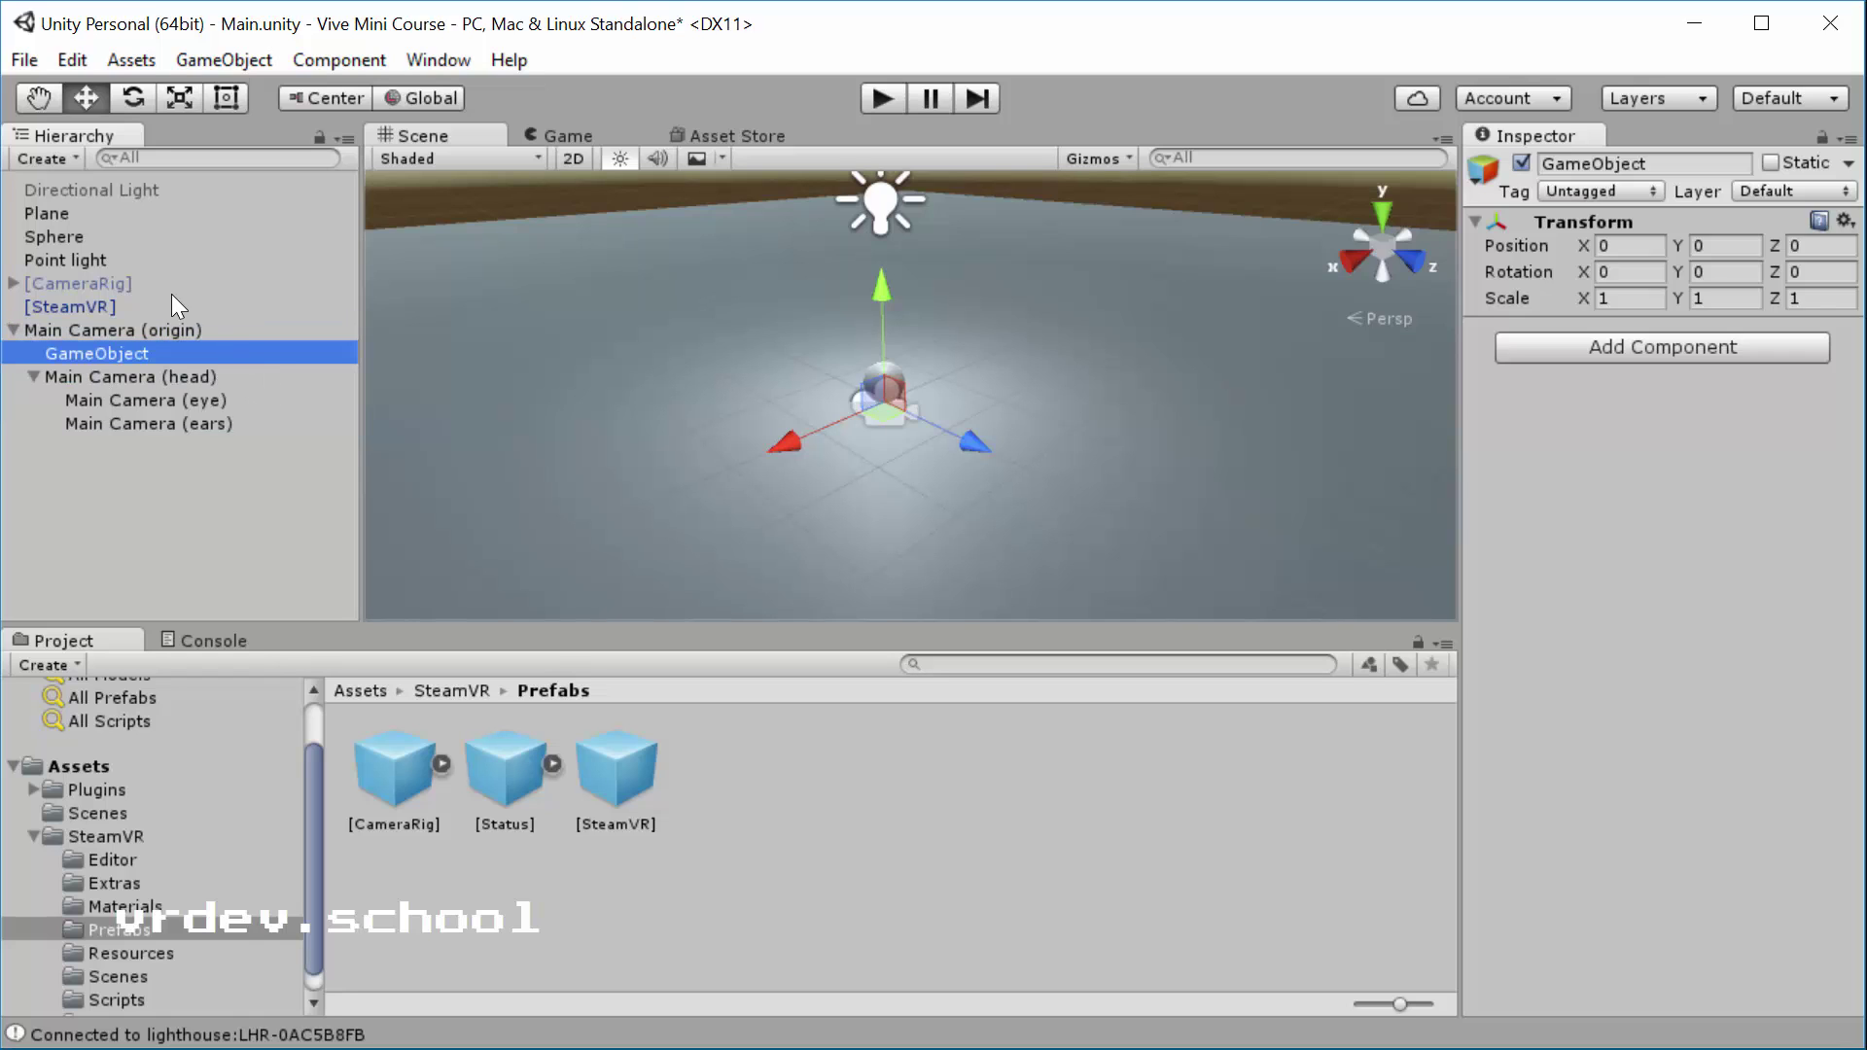
left_click(1604, 163)
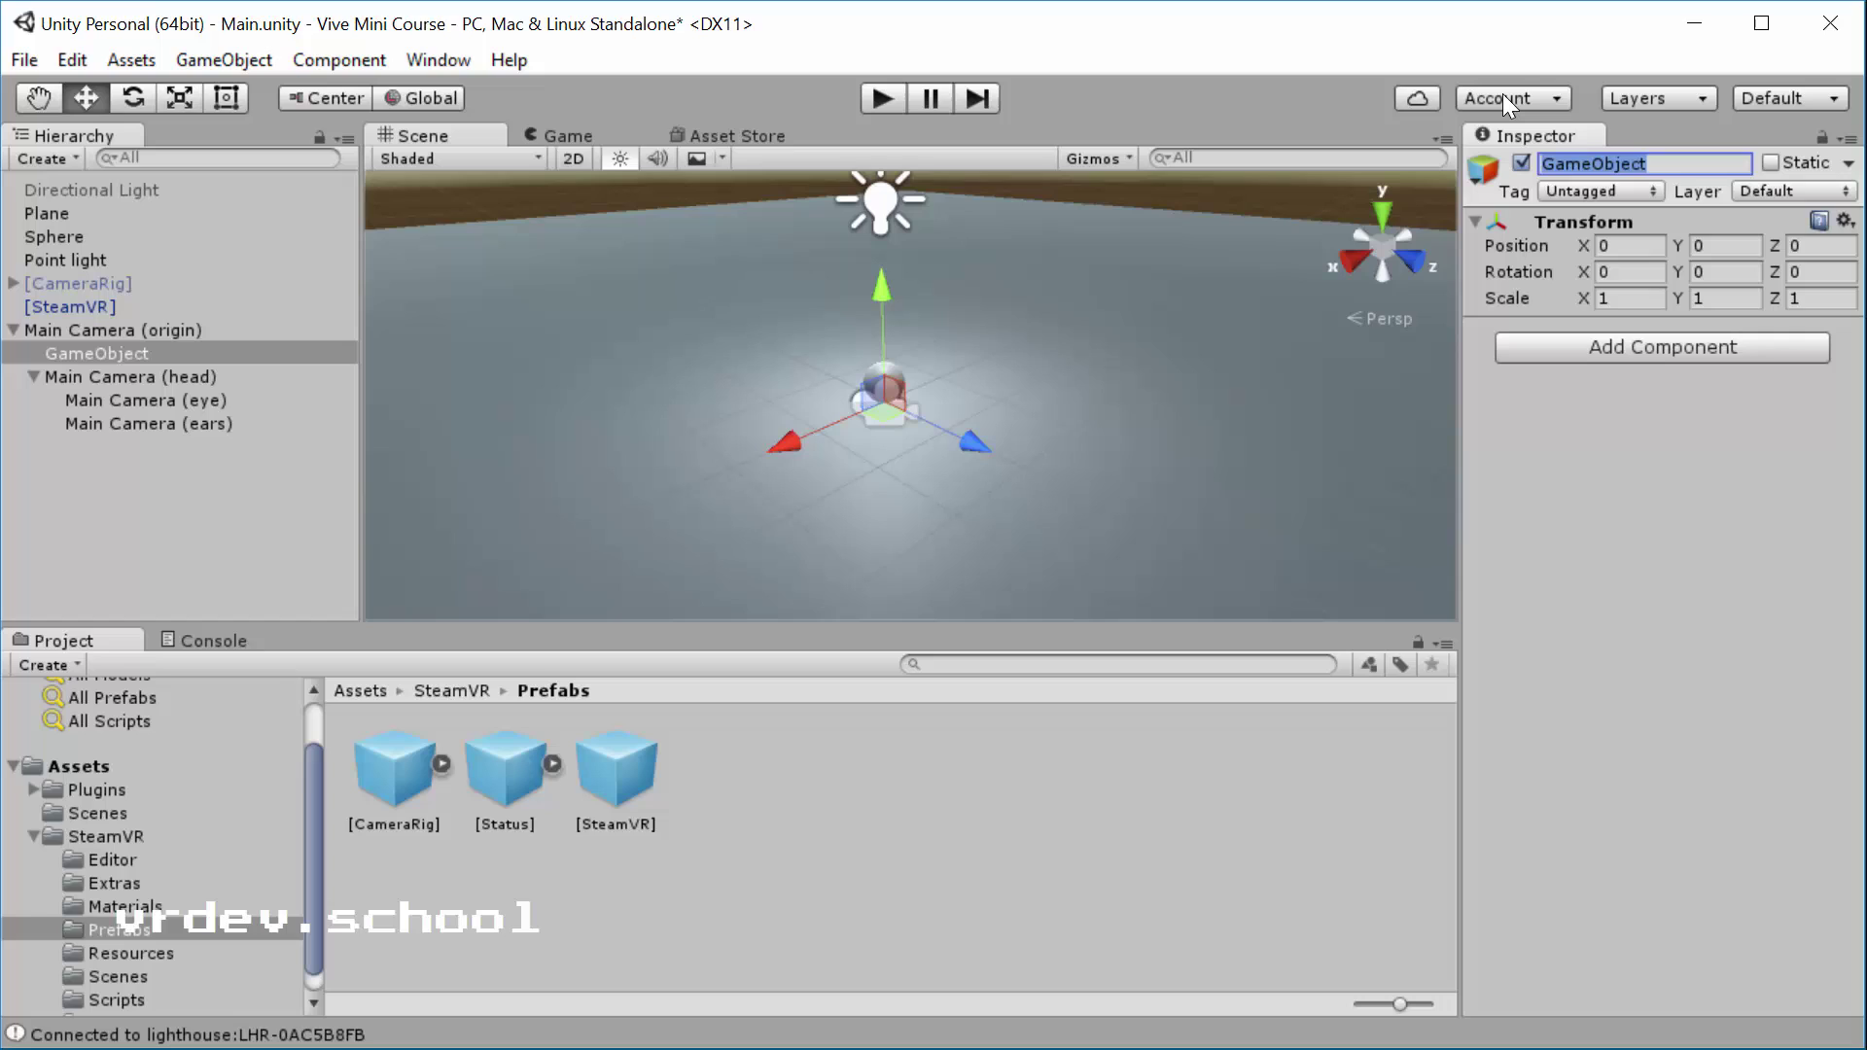
type("Left C")
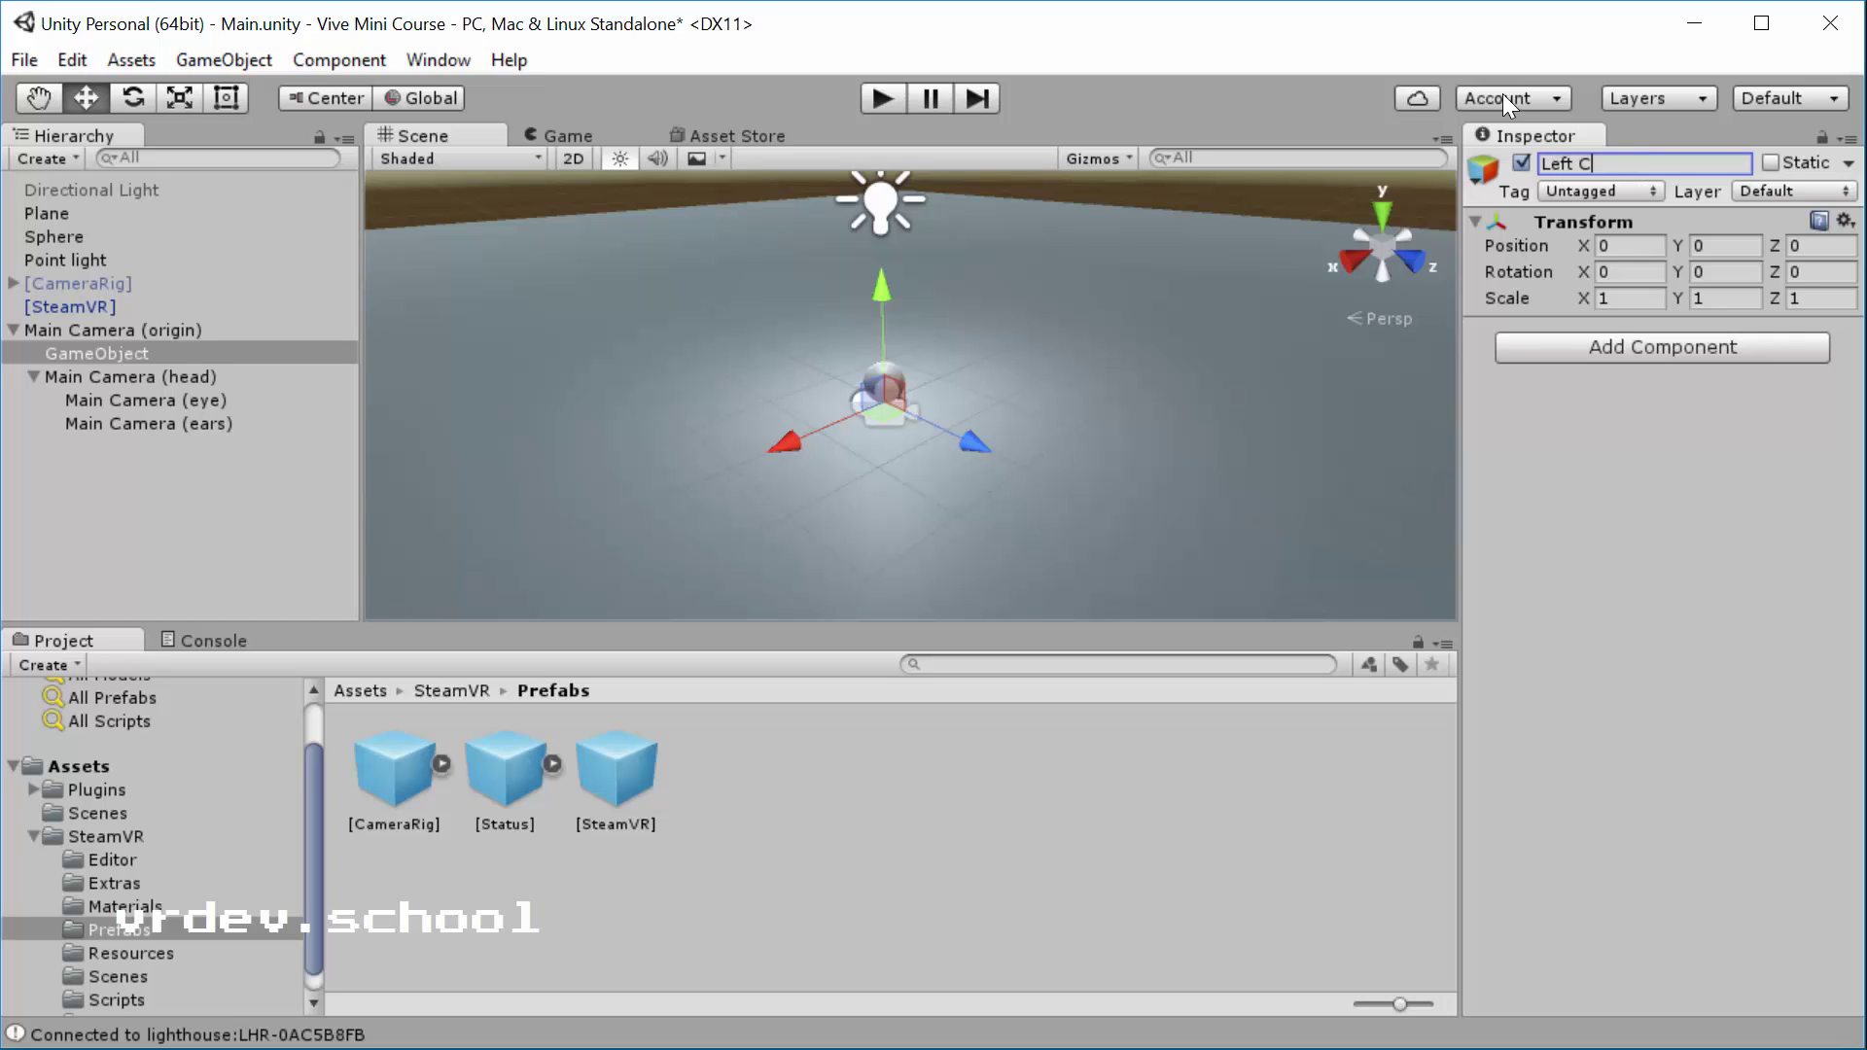
type("ontroller")
key("Return")
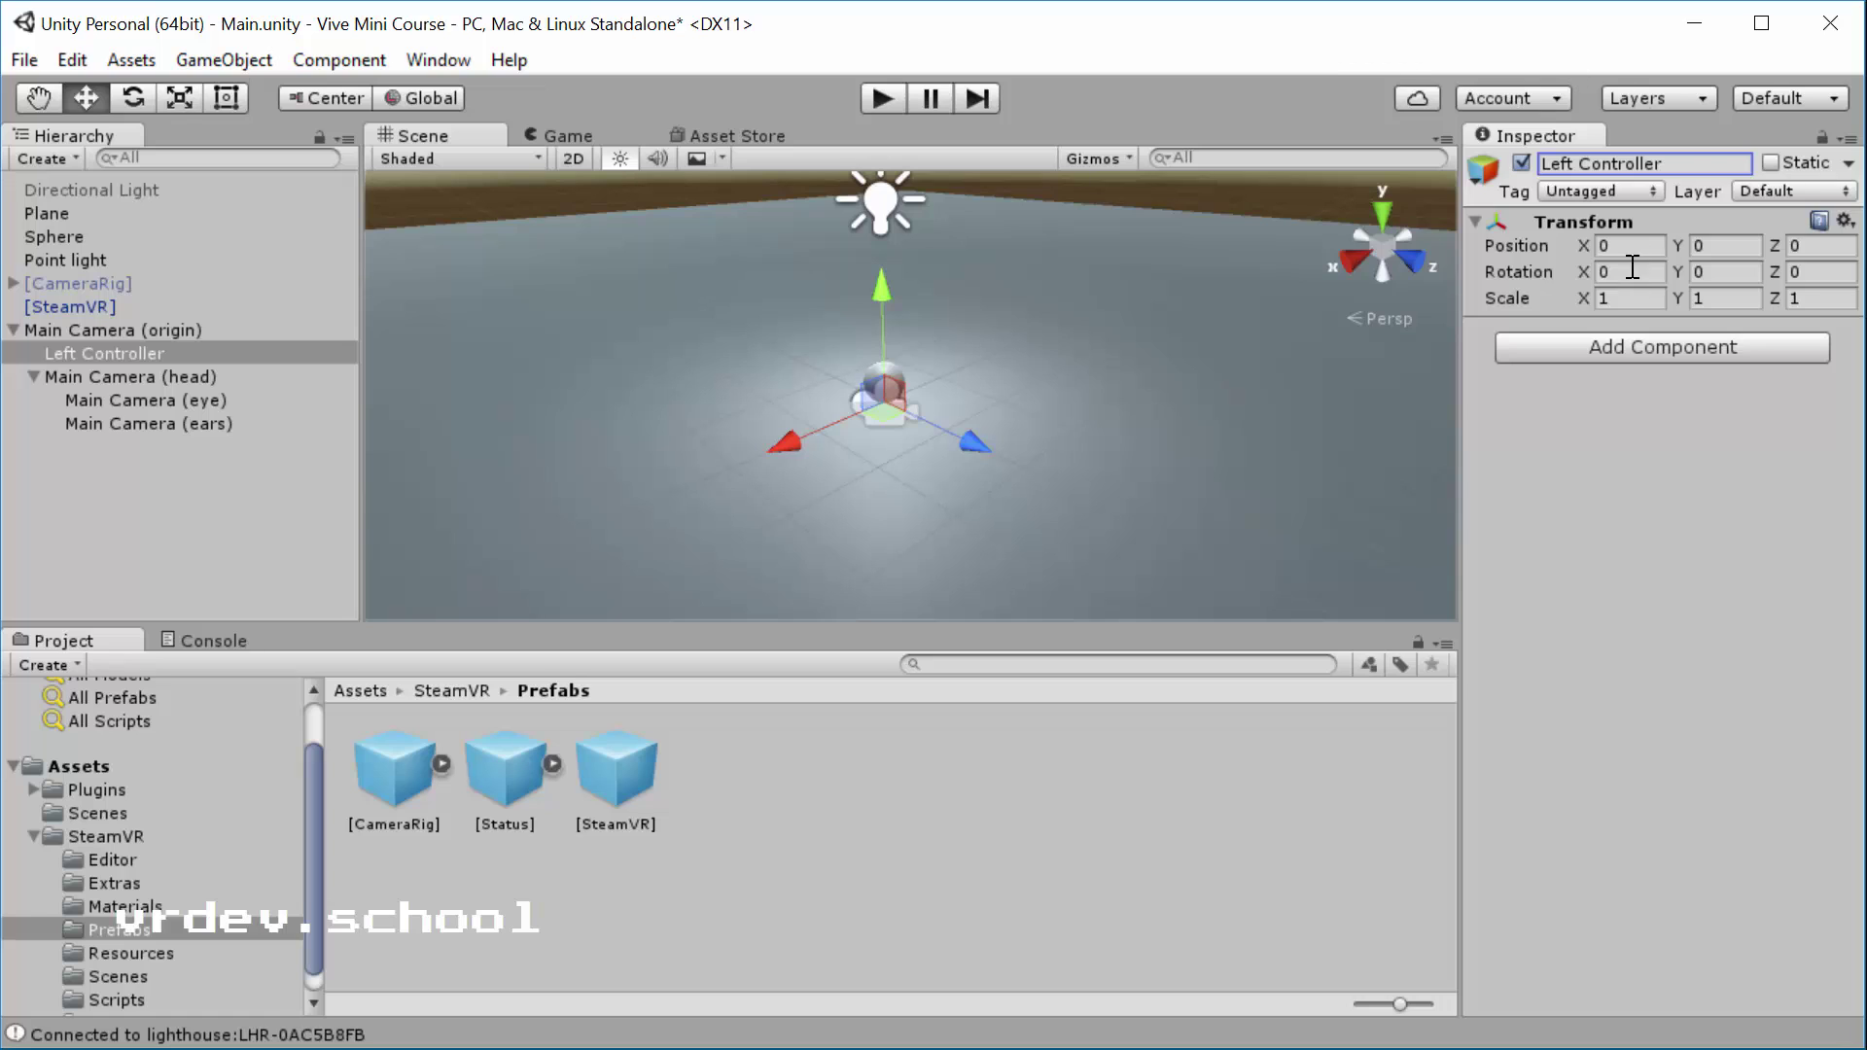
Step: Add a SteamVR_Tracked Object component to Left Controller with Index set to None
left_click(1618, 352)
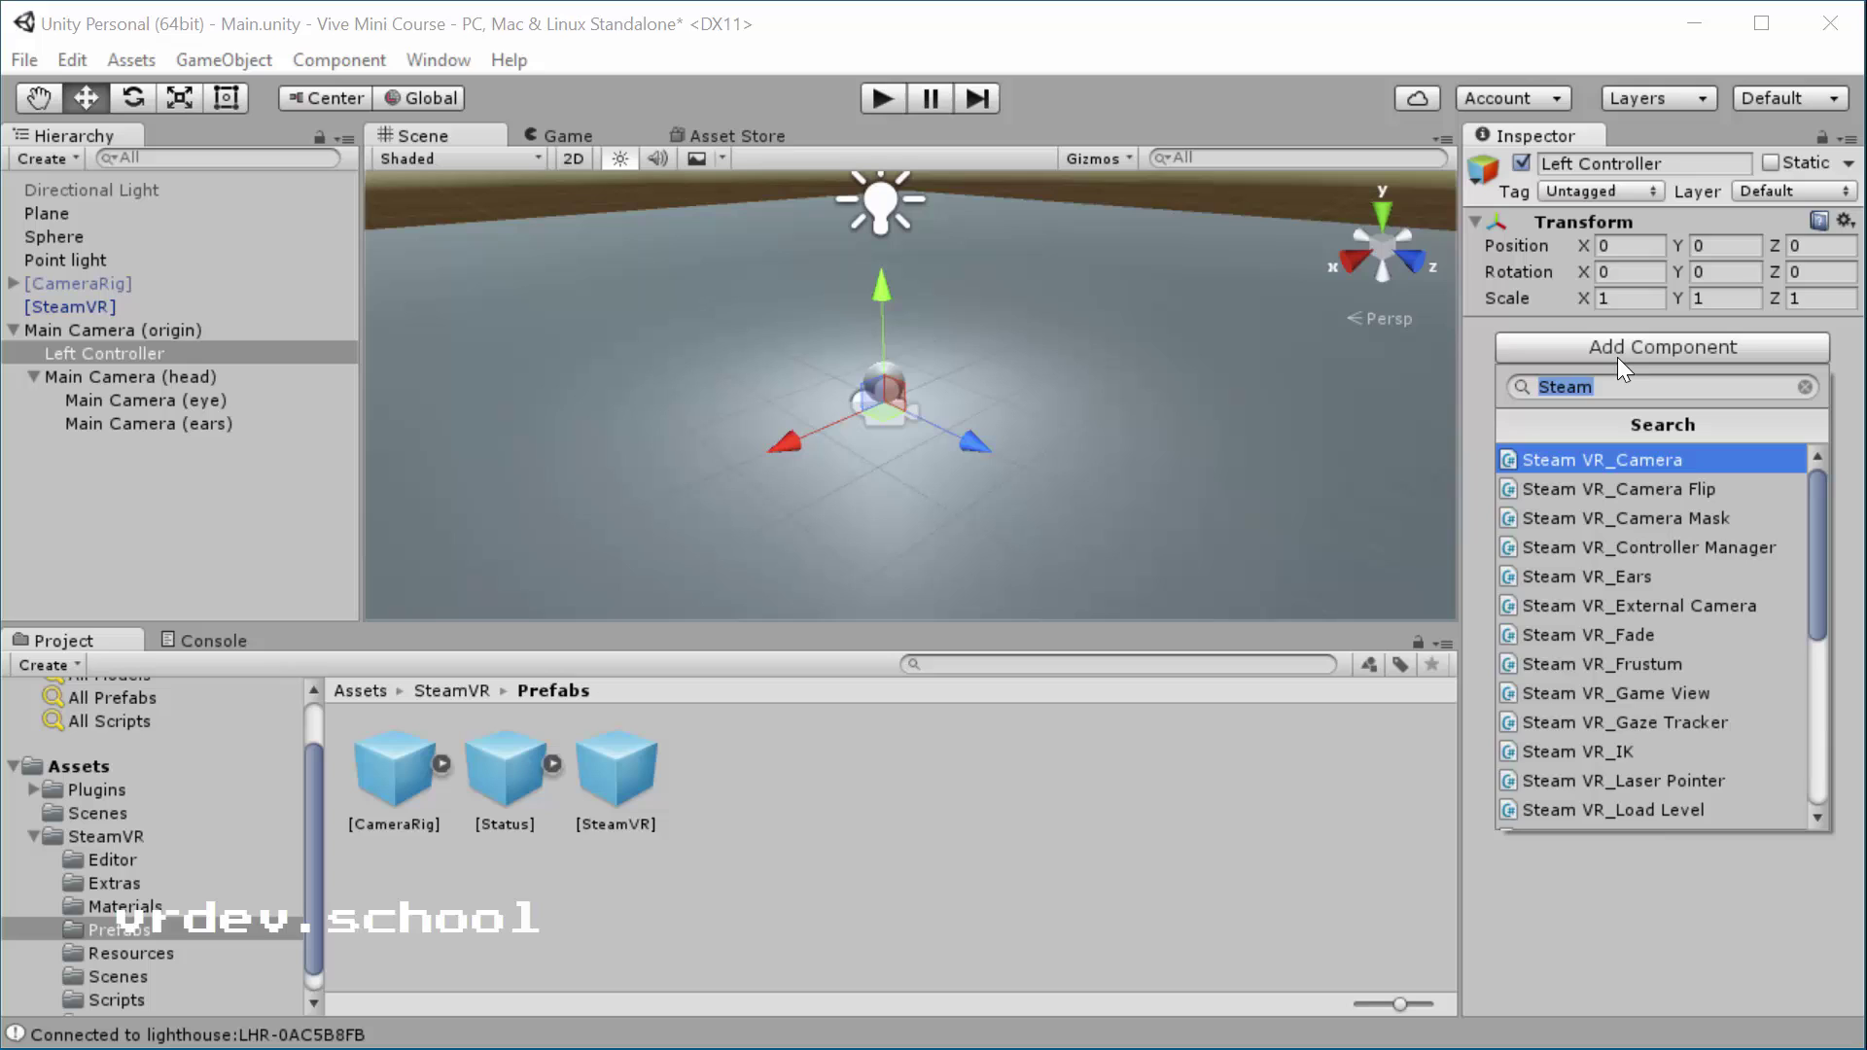
type("SteamVr")
key("BackSpace")
type("R Track")
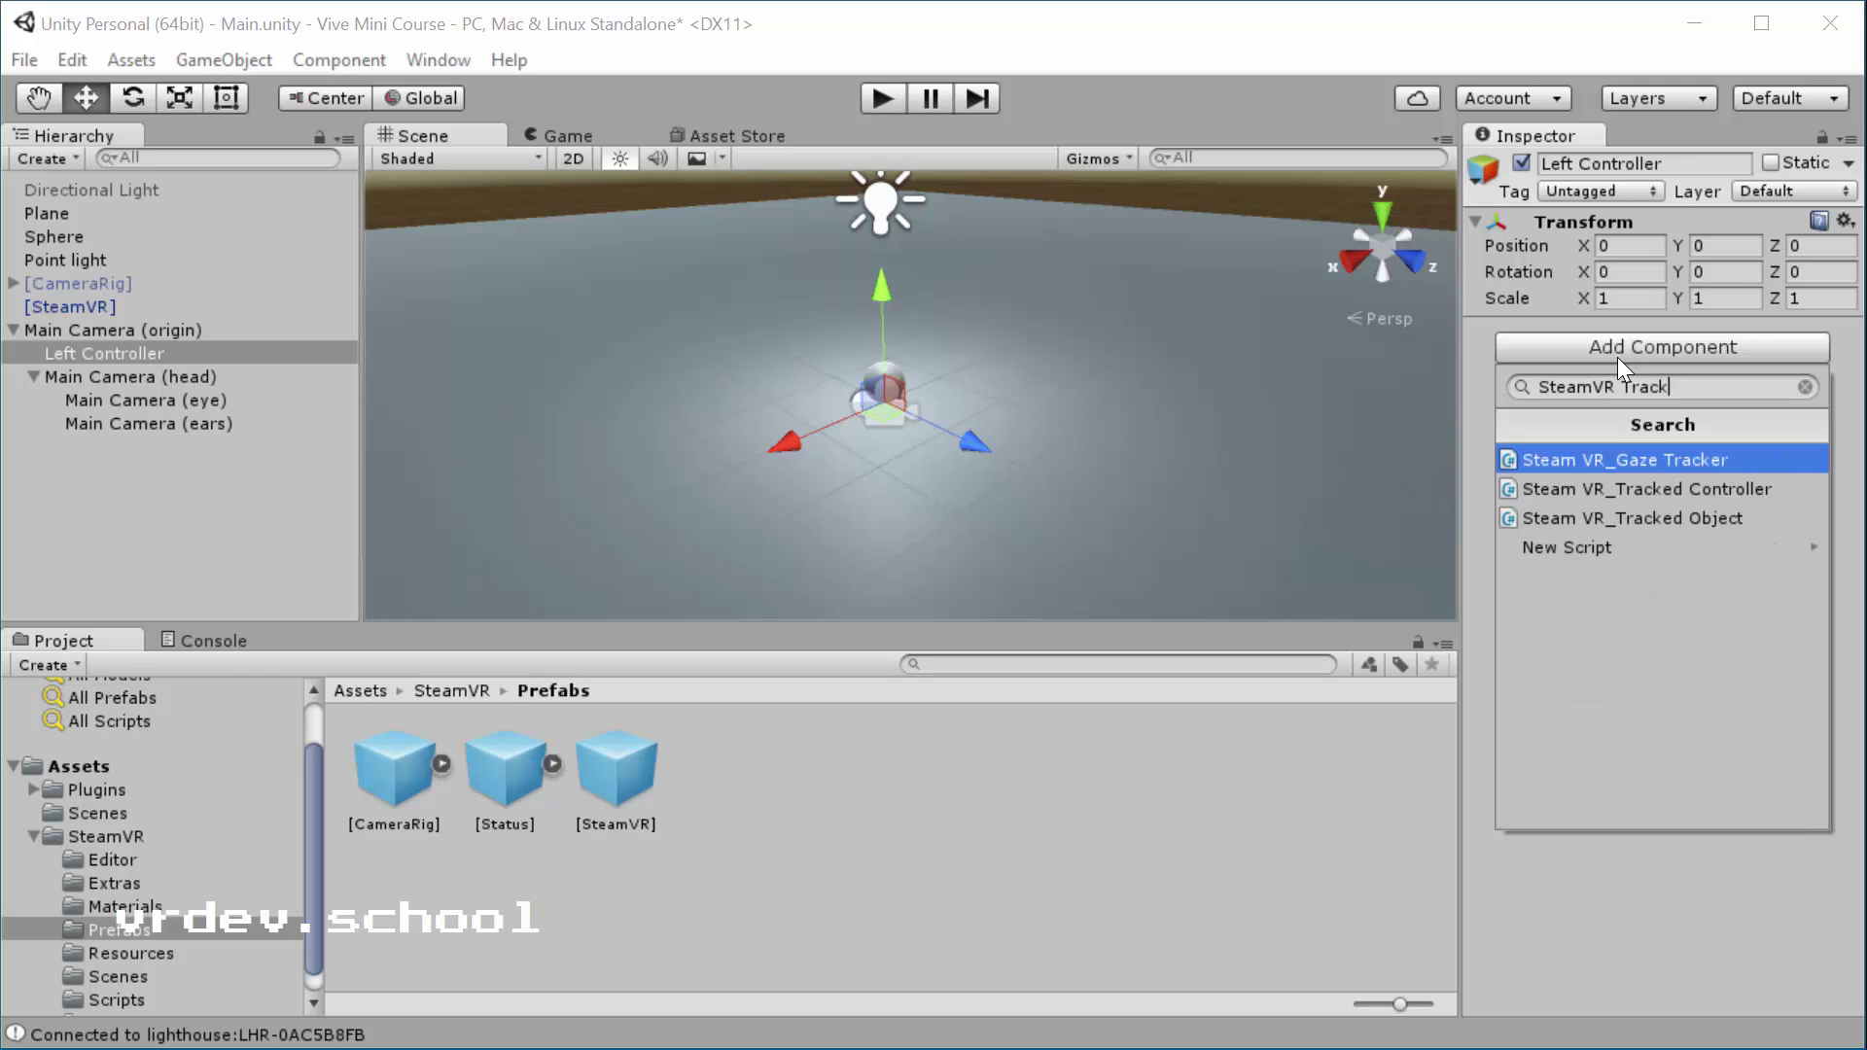
left_click(1678, 520)
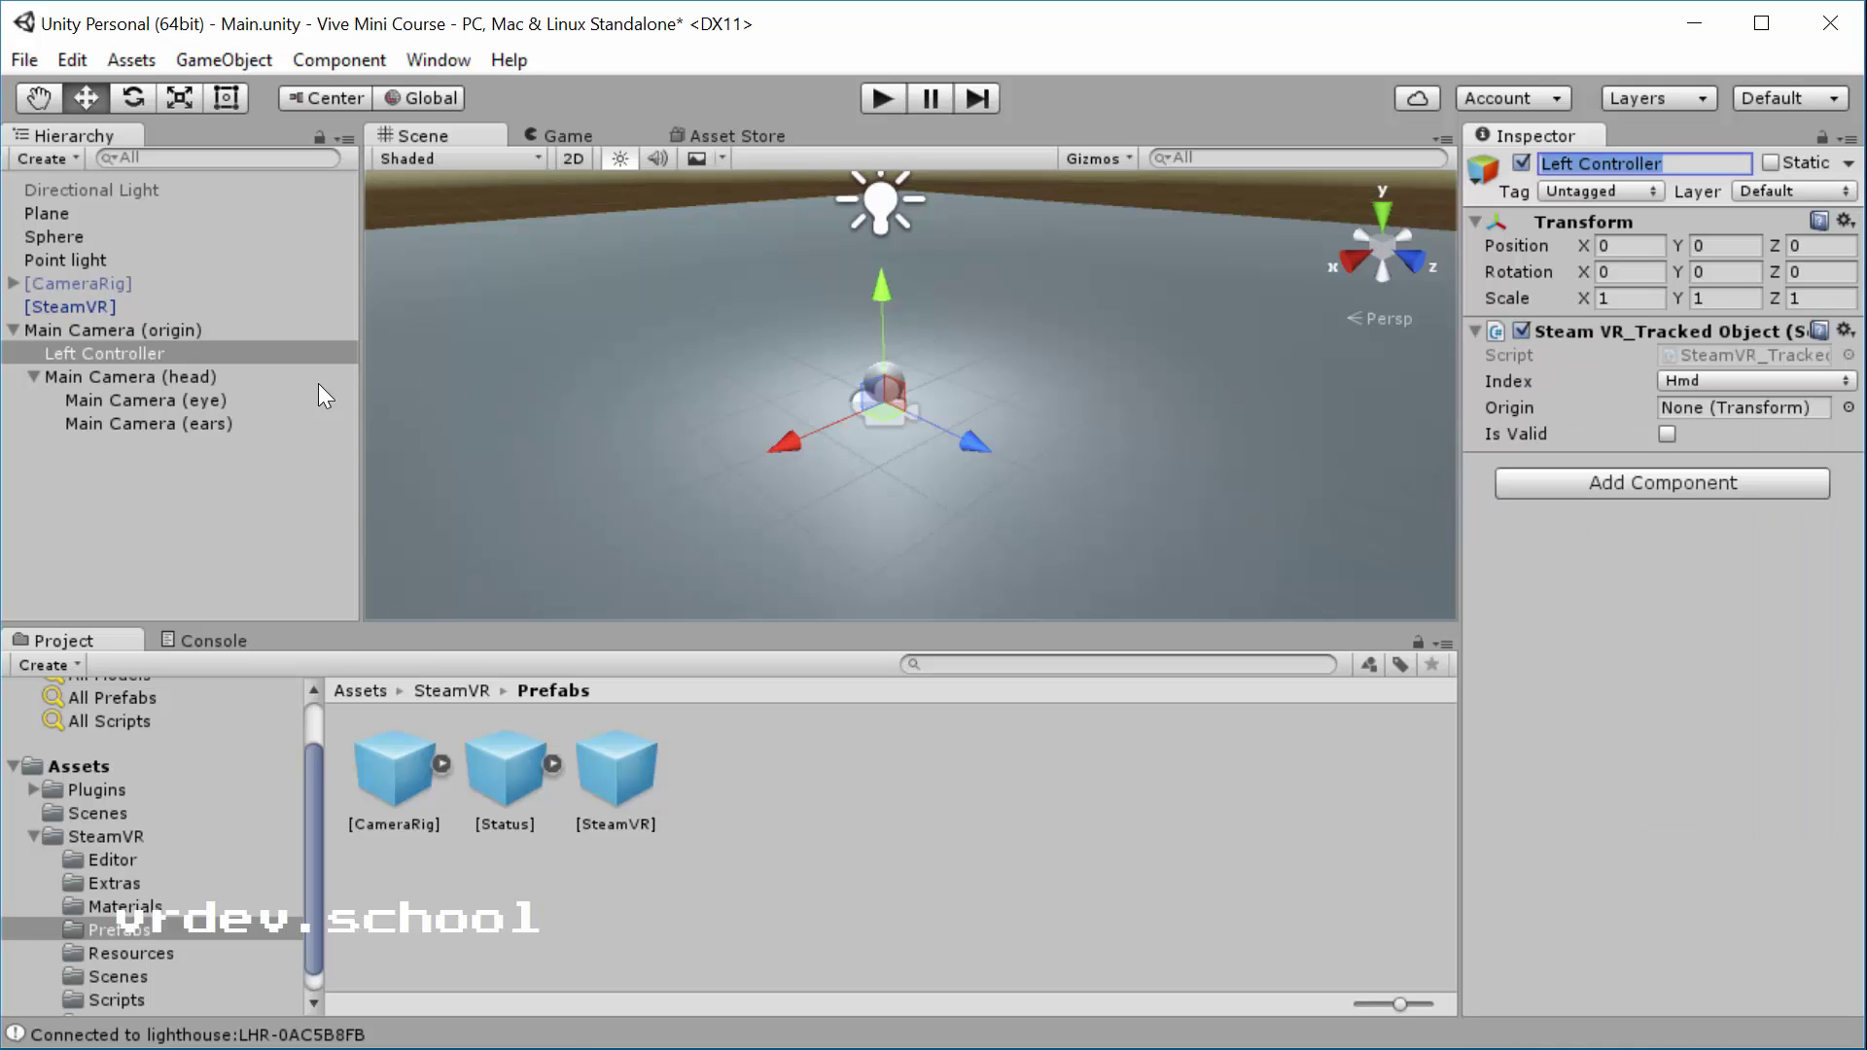
left_click(1740, 380)
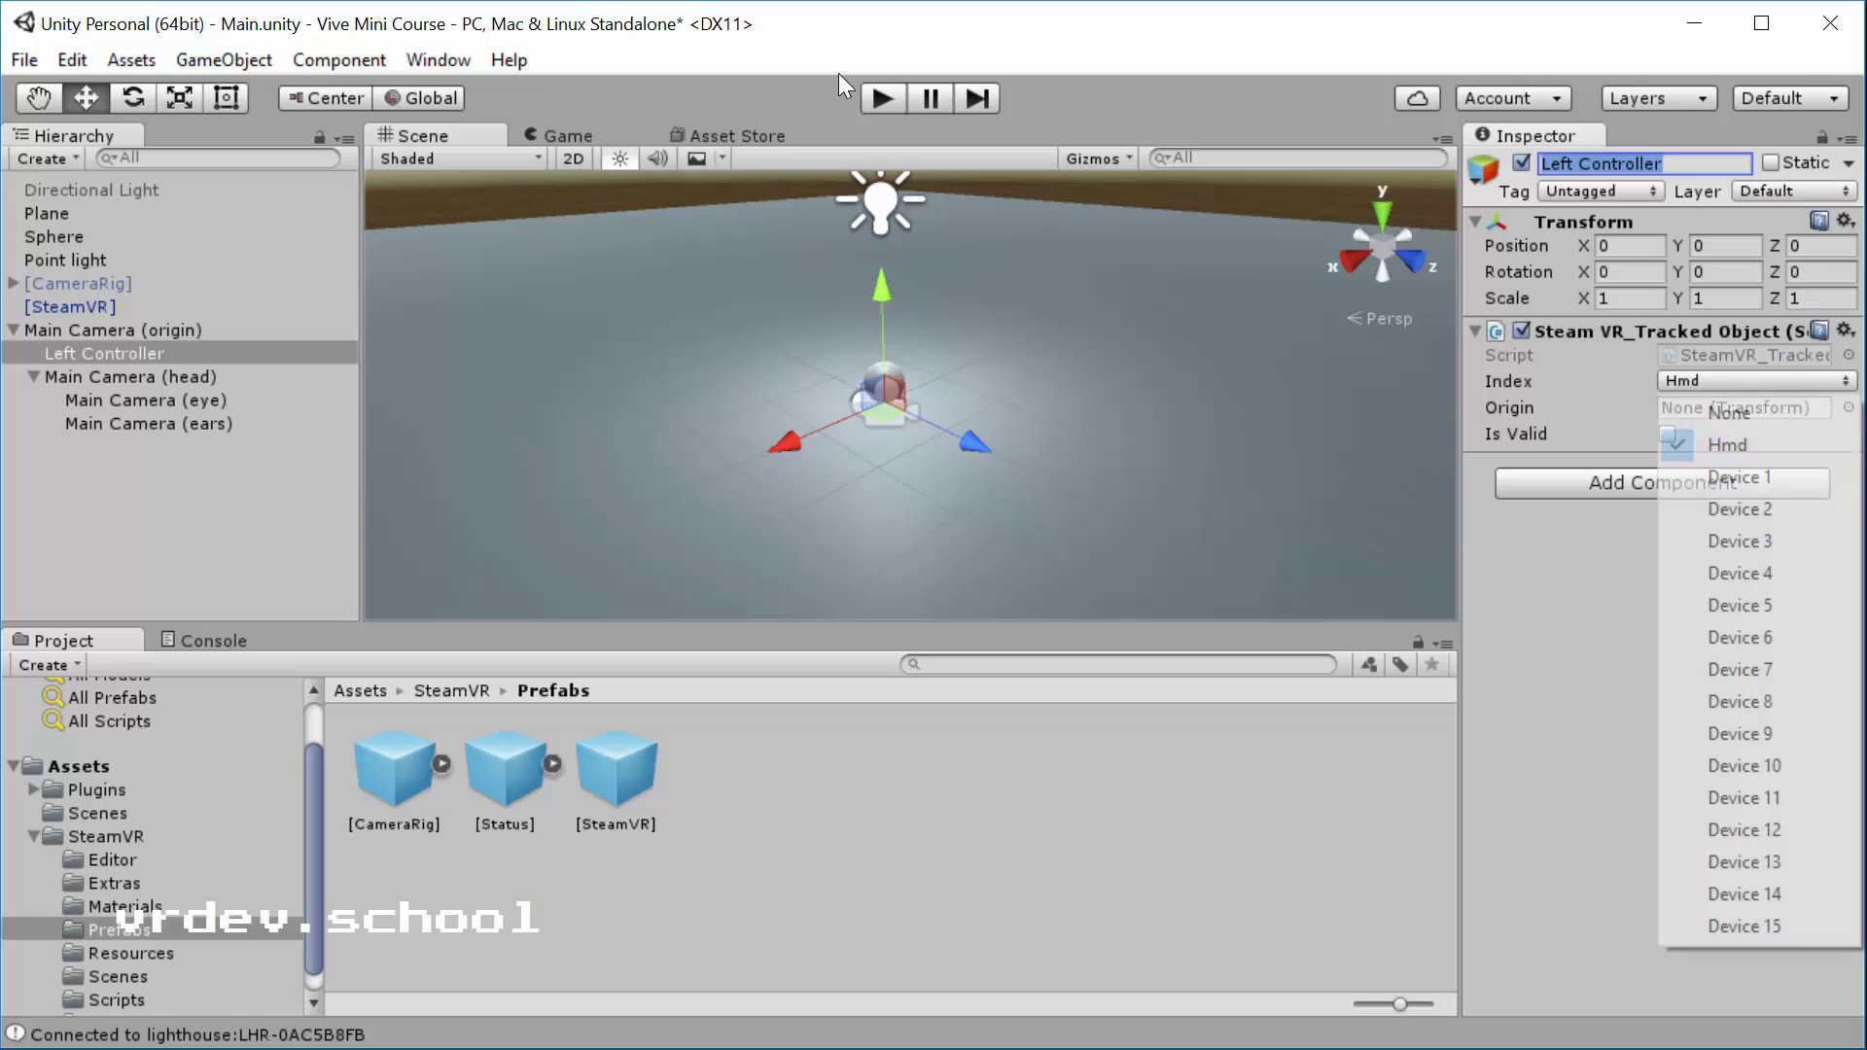
left_click(1721, 408)
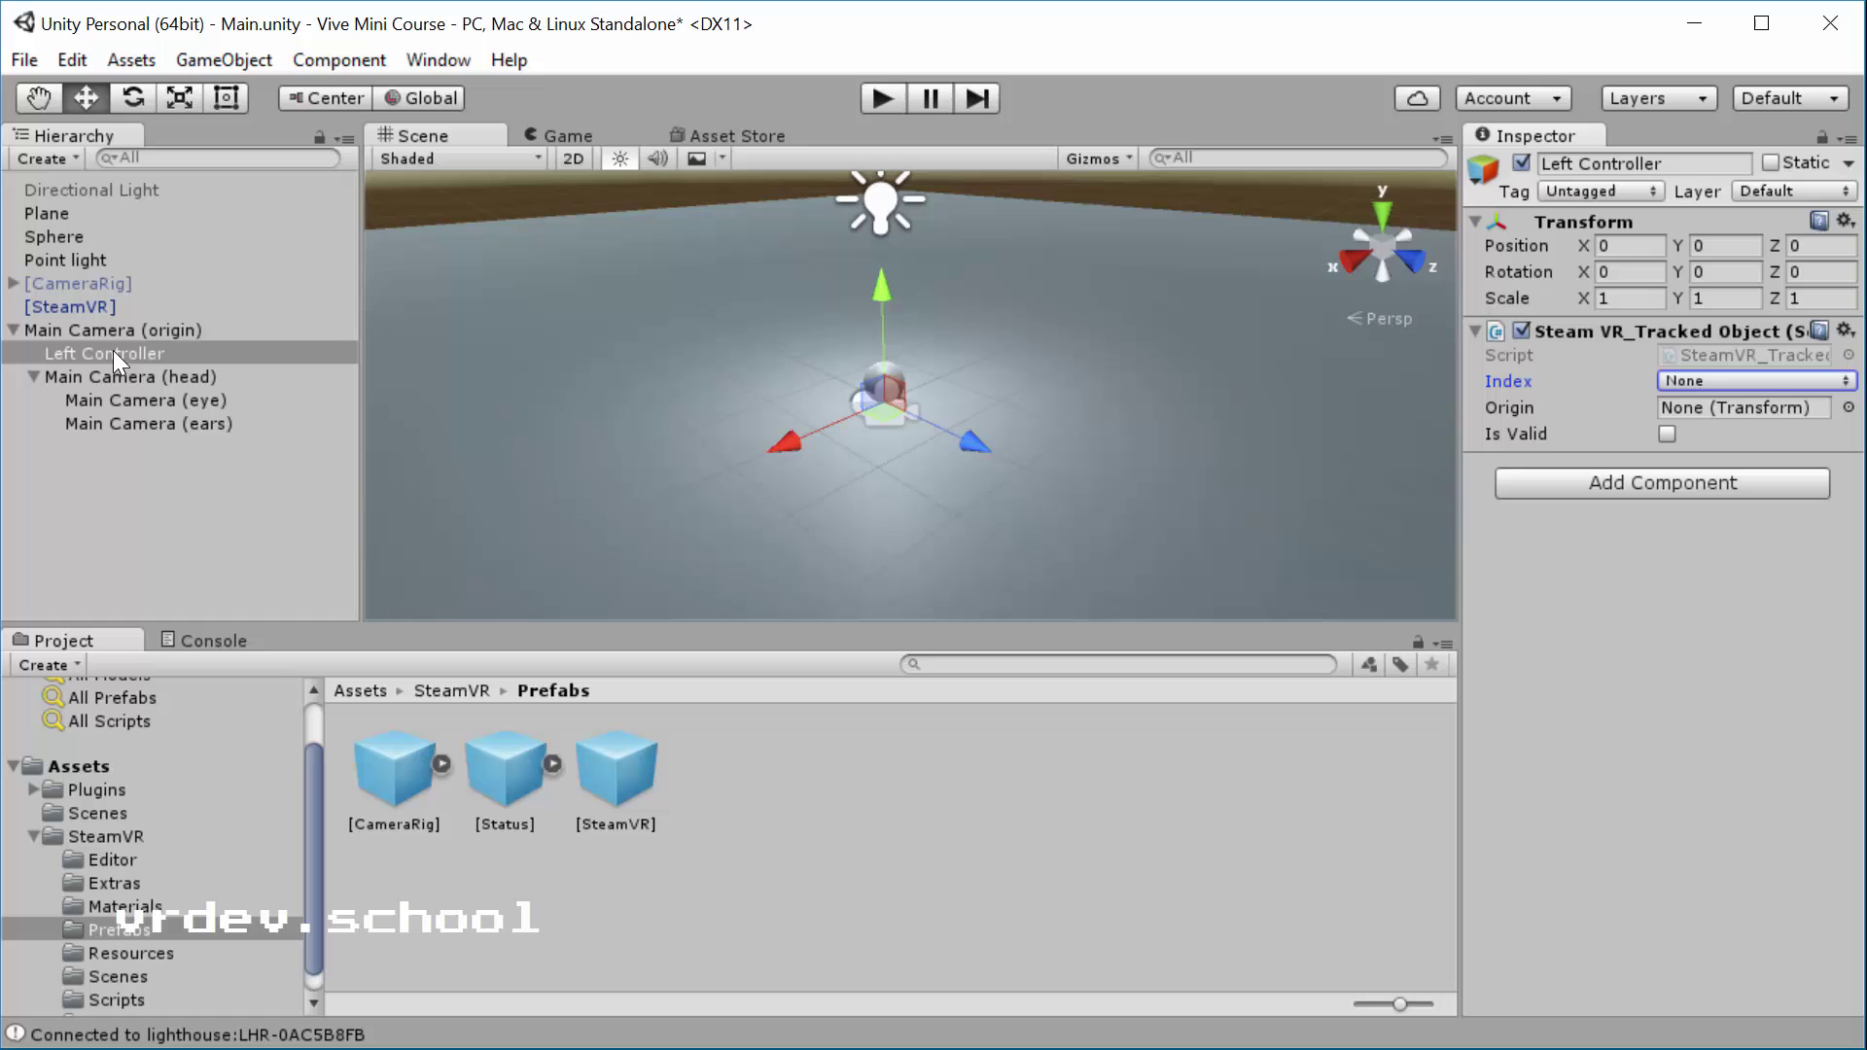
Step: Create an empty child under Left Controller named 'Model'
left_click(223, 59)
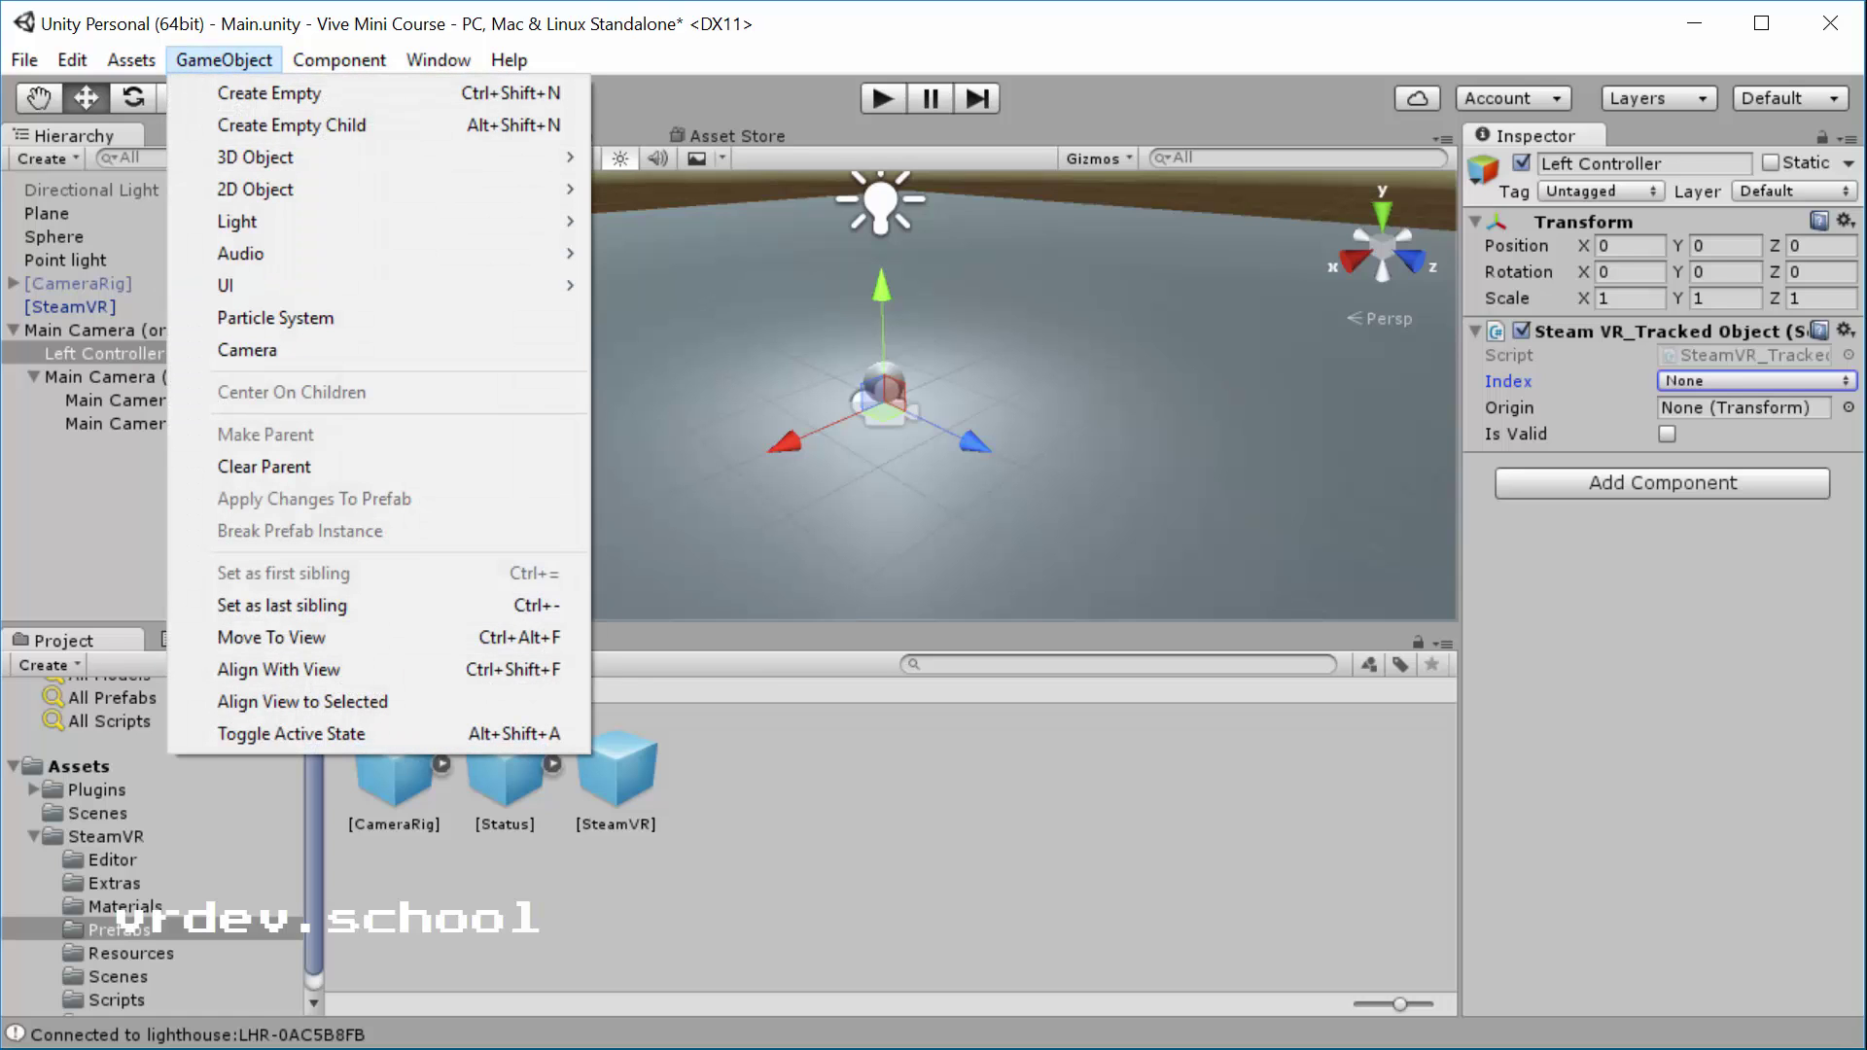
left_click(285, 124)
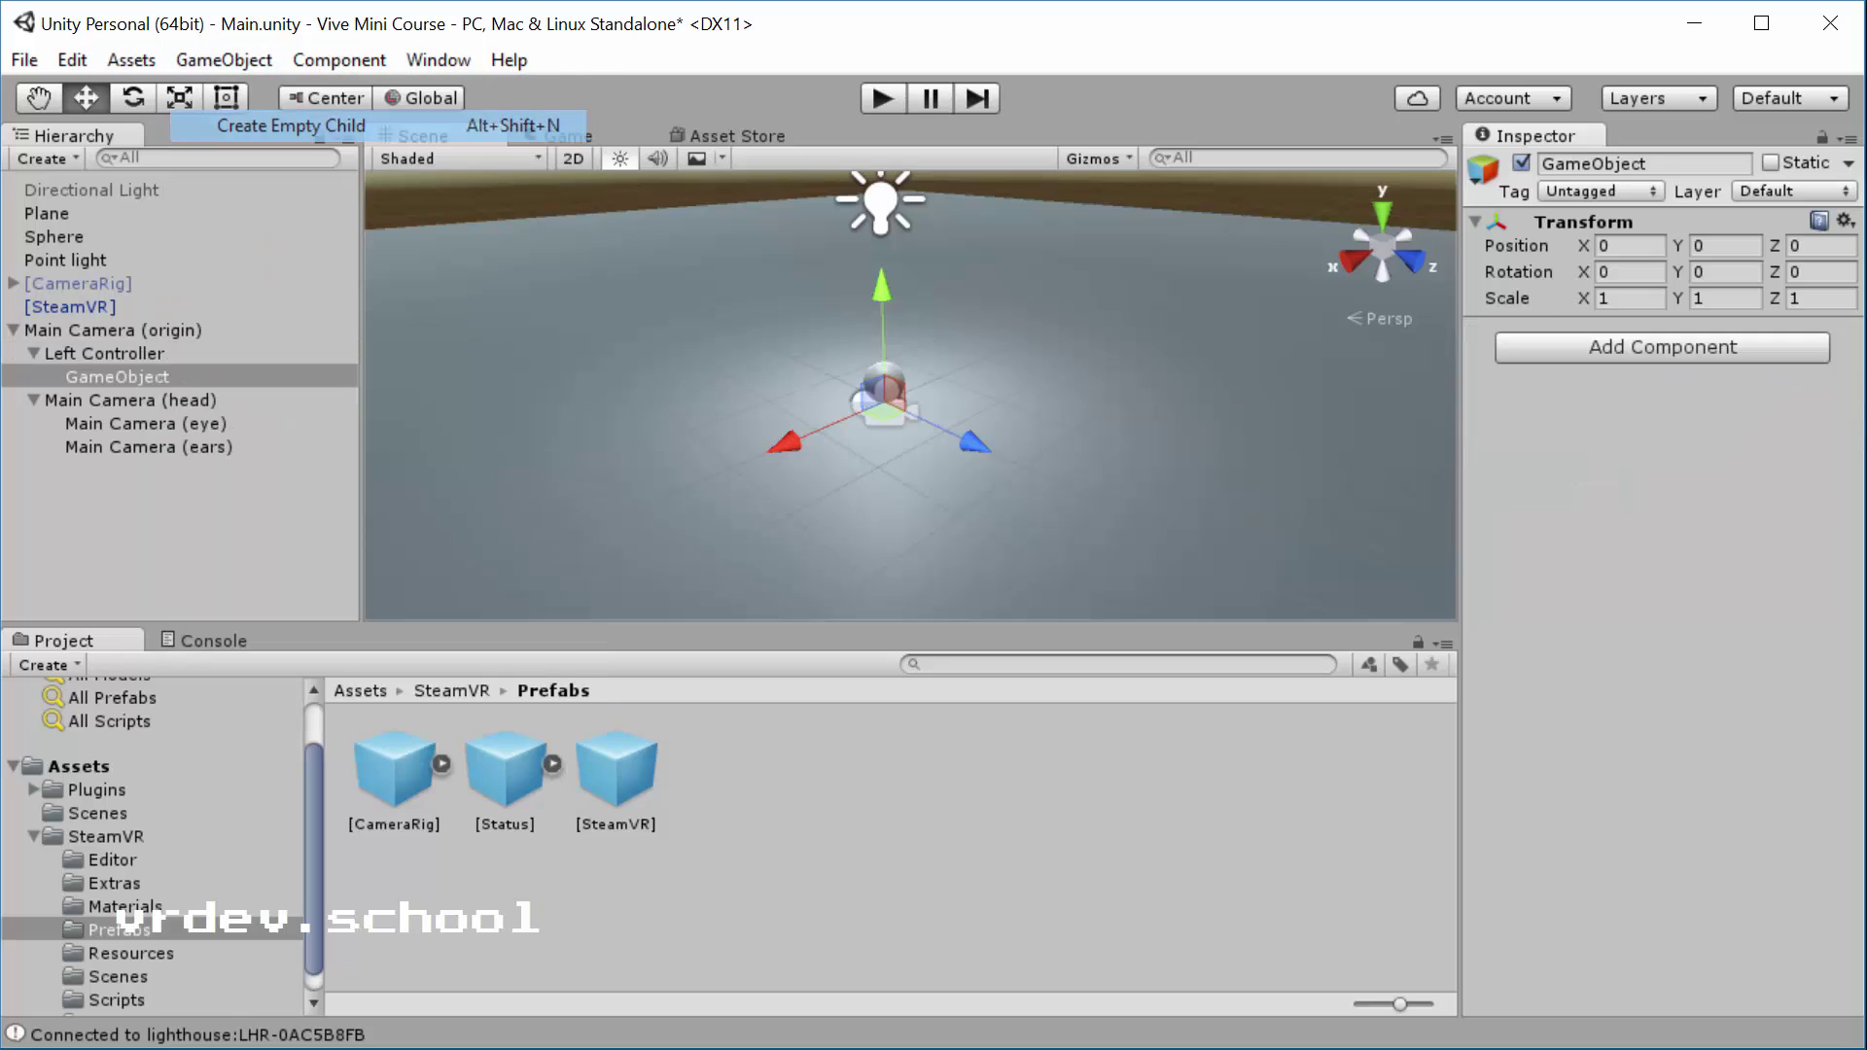
left_click(1581, 165)
type("Model")
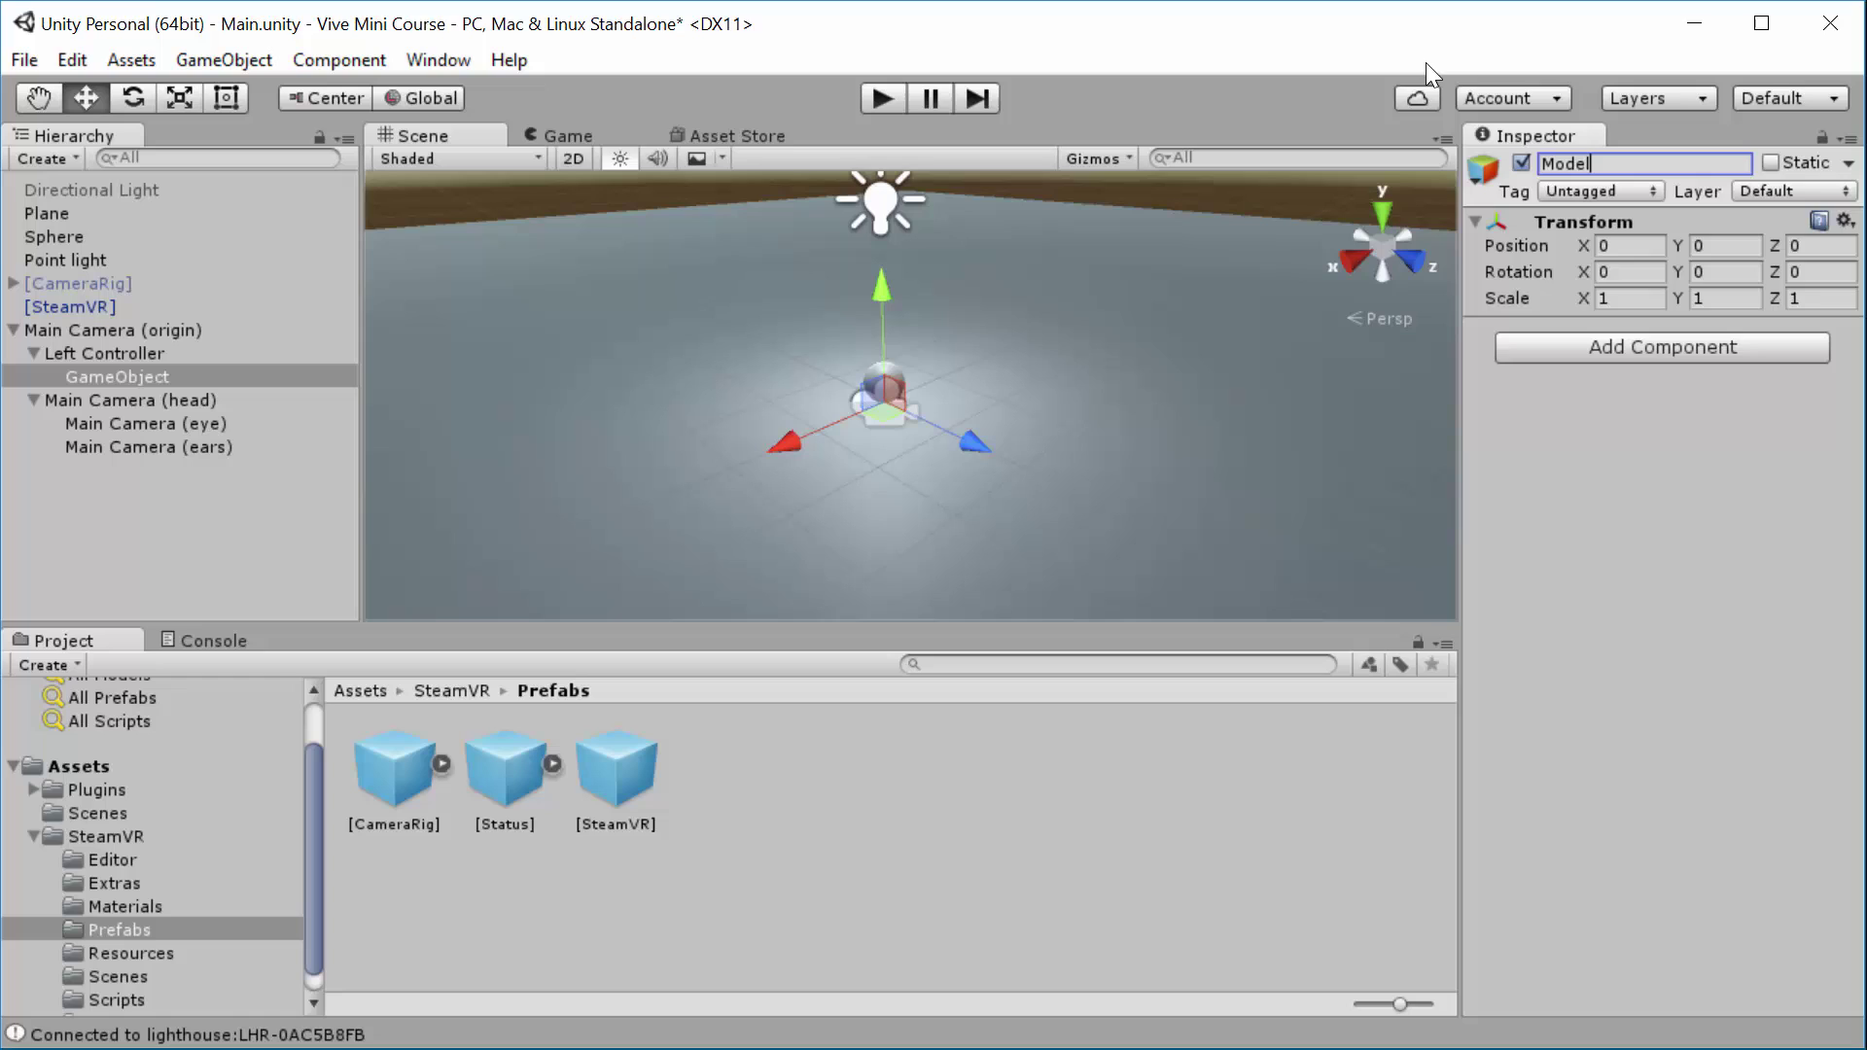
key("Return")
Step: Add a SteamVR_Render Model component to the Model object
left_click(1688, 339)
key("BackSpace")
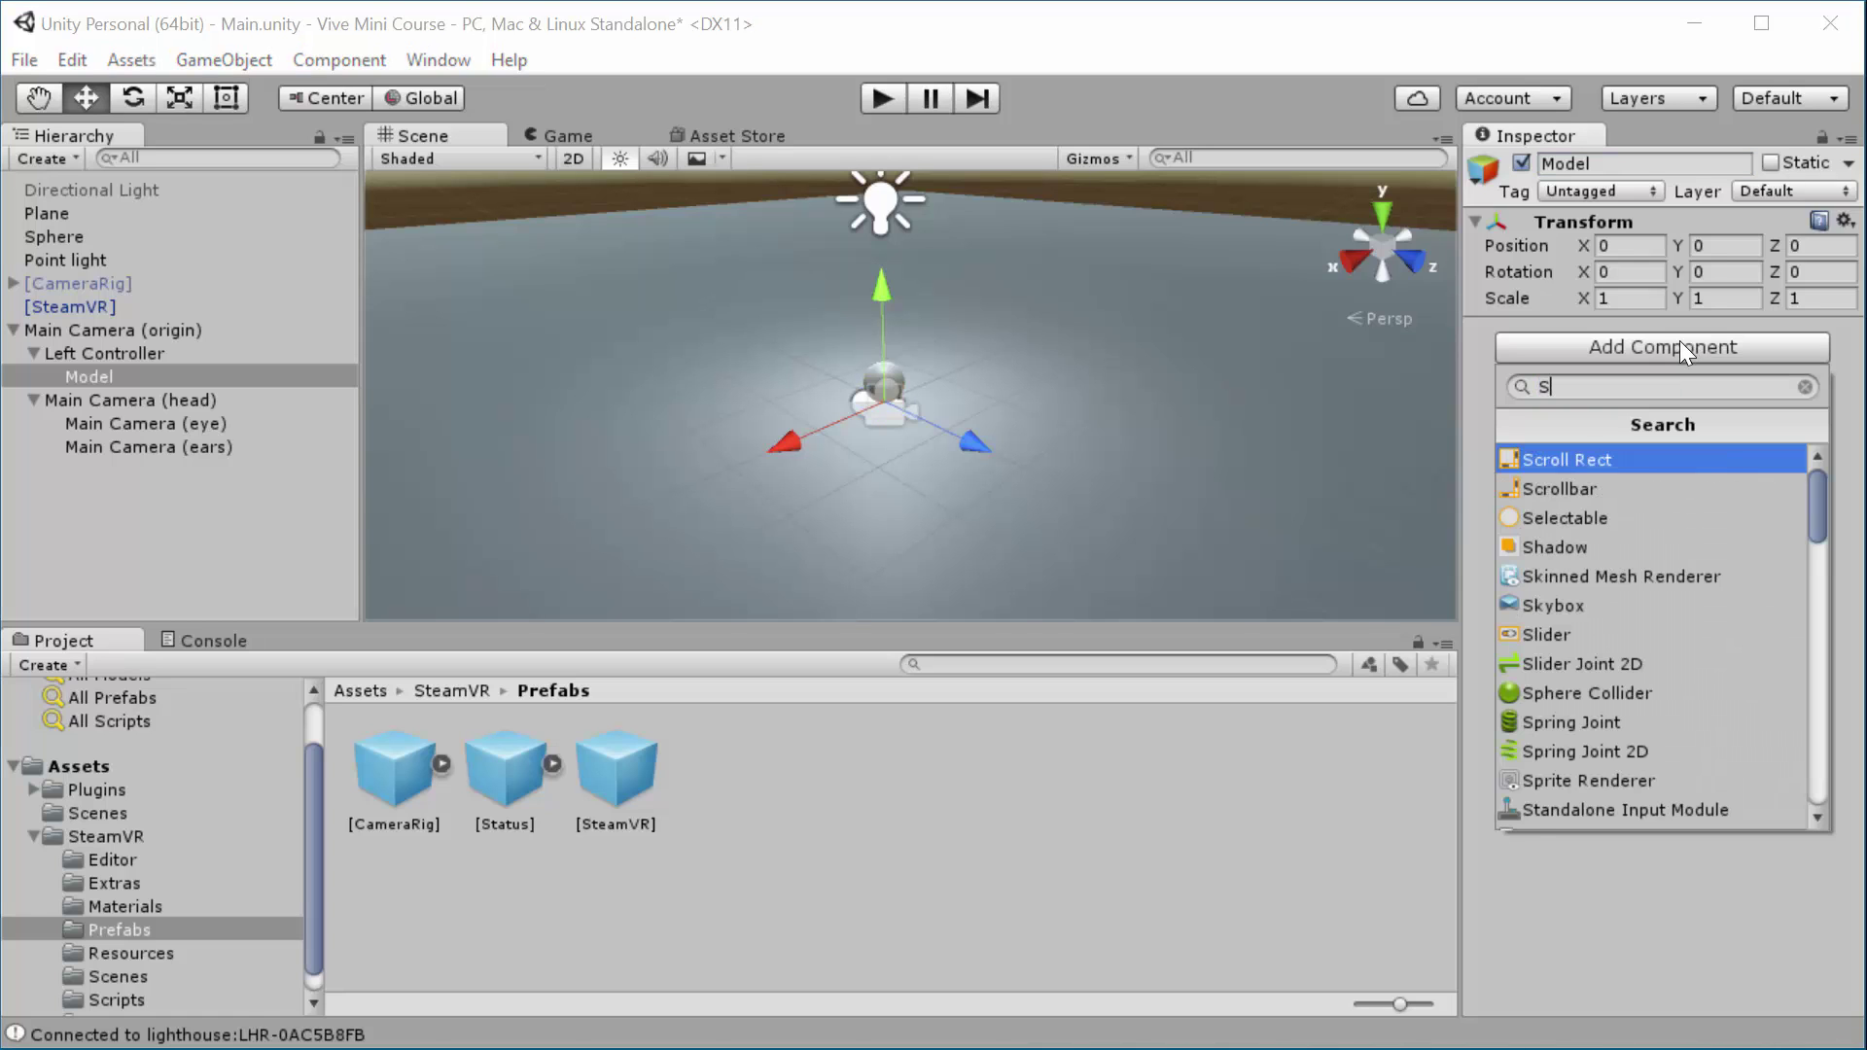
type("Steam")
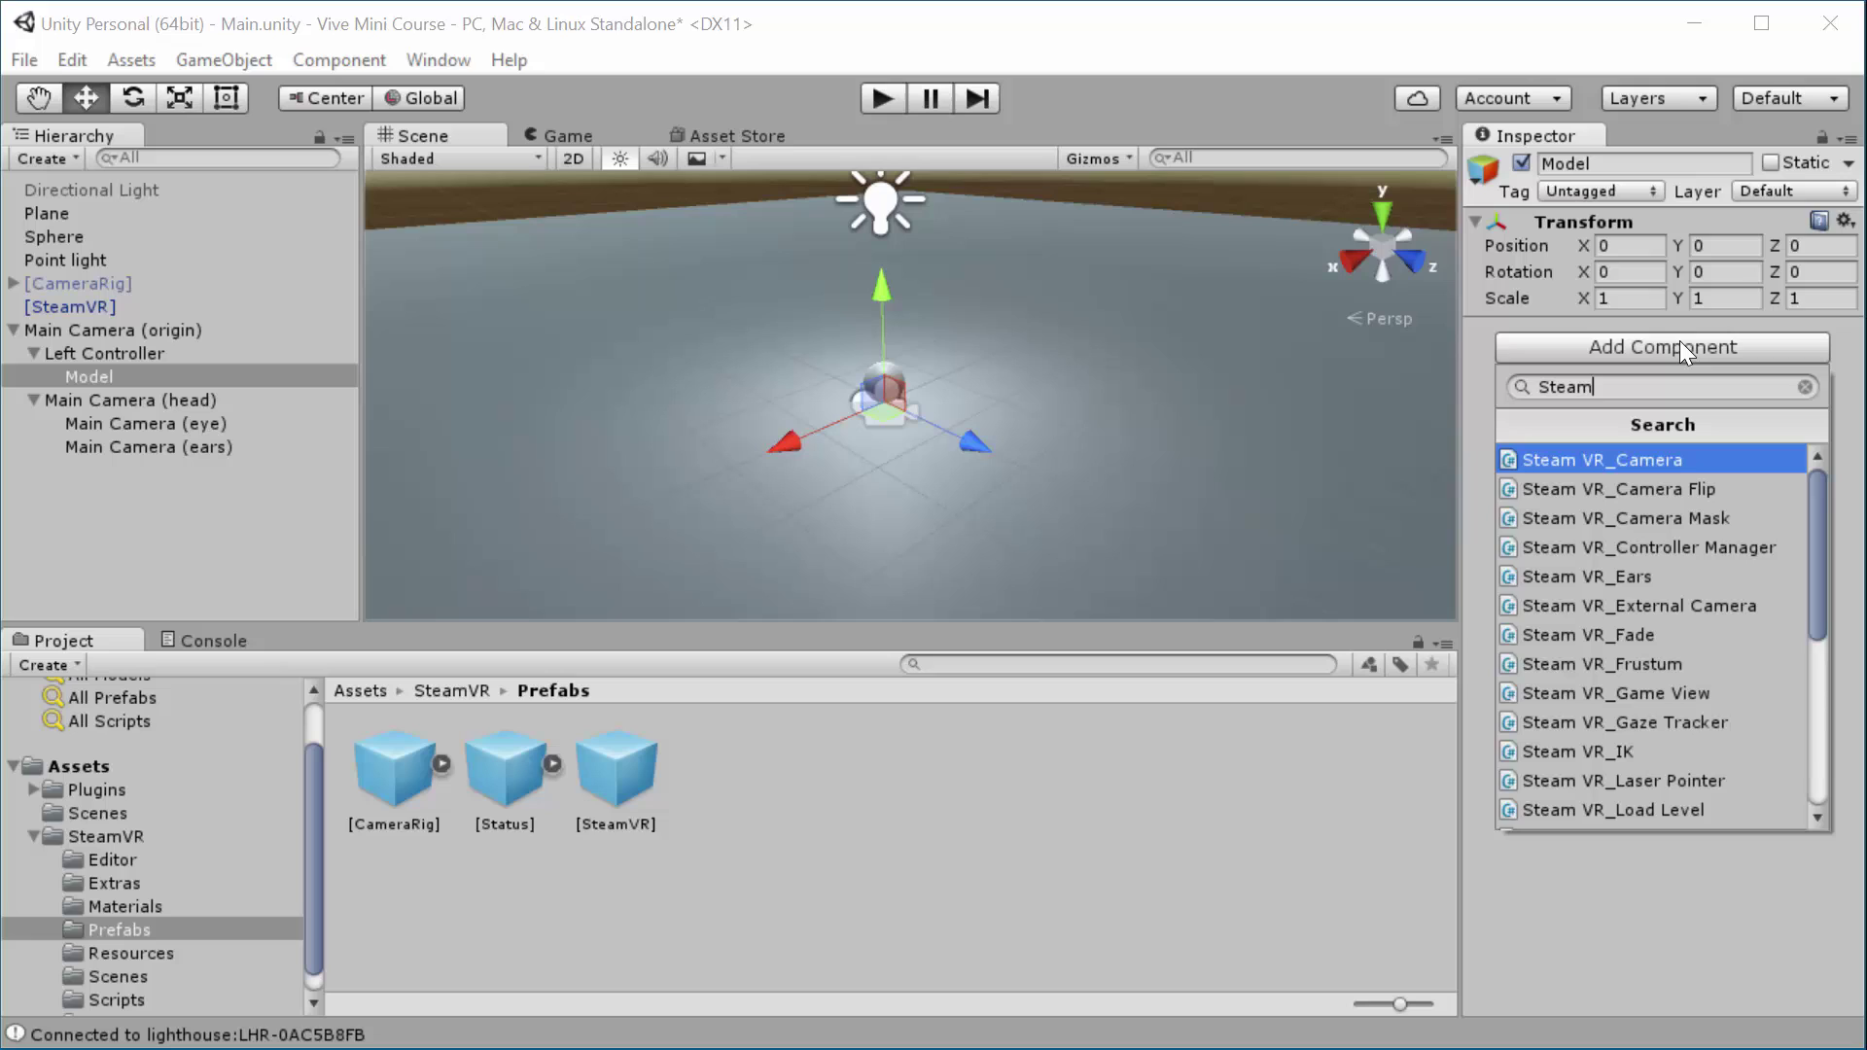
key("Down")
key("Down")
key("Down")
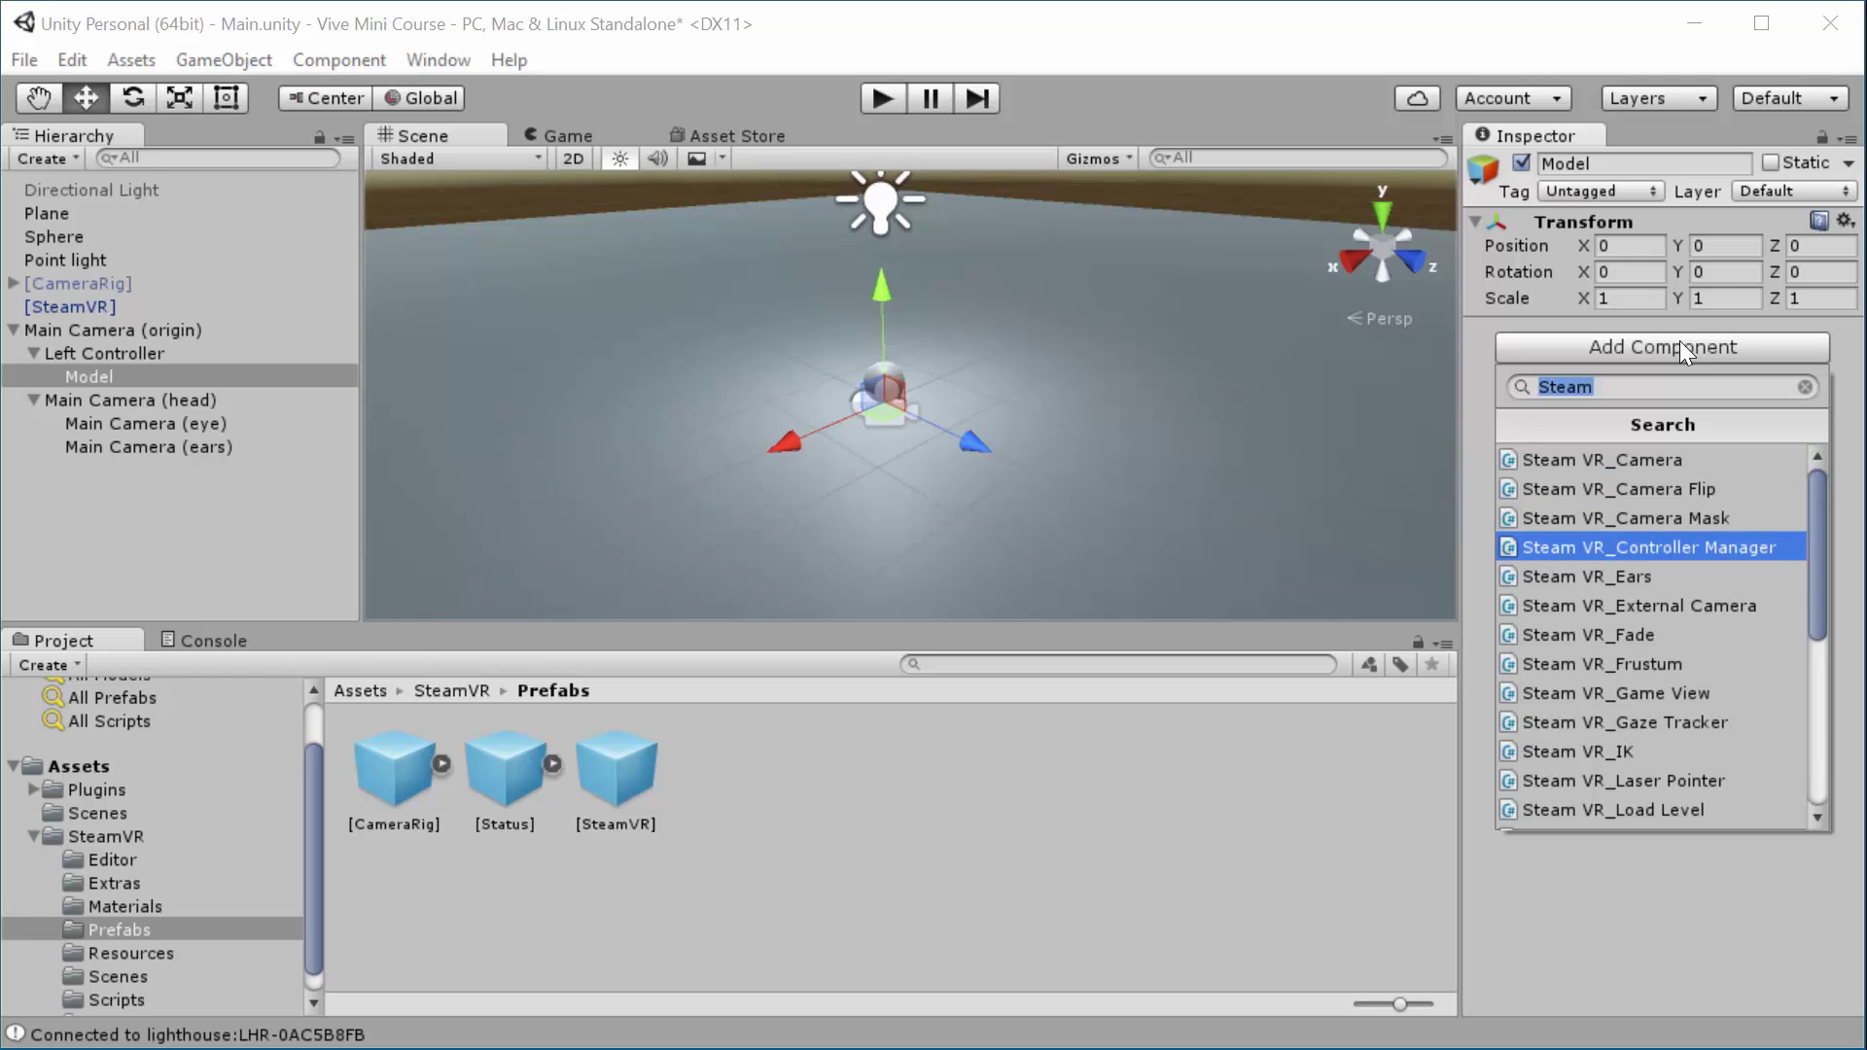
type("Rend")
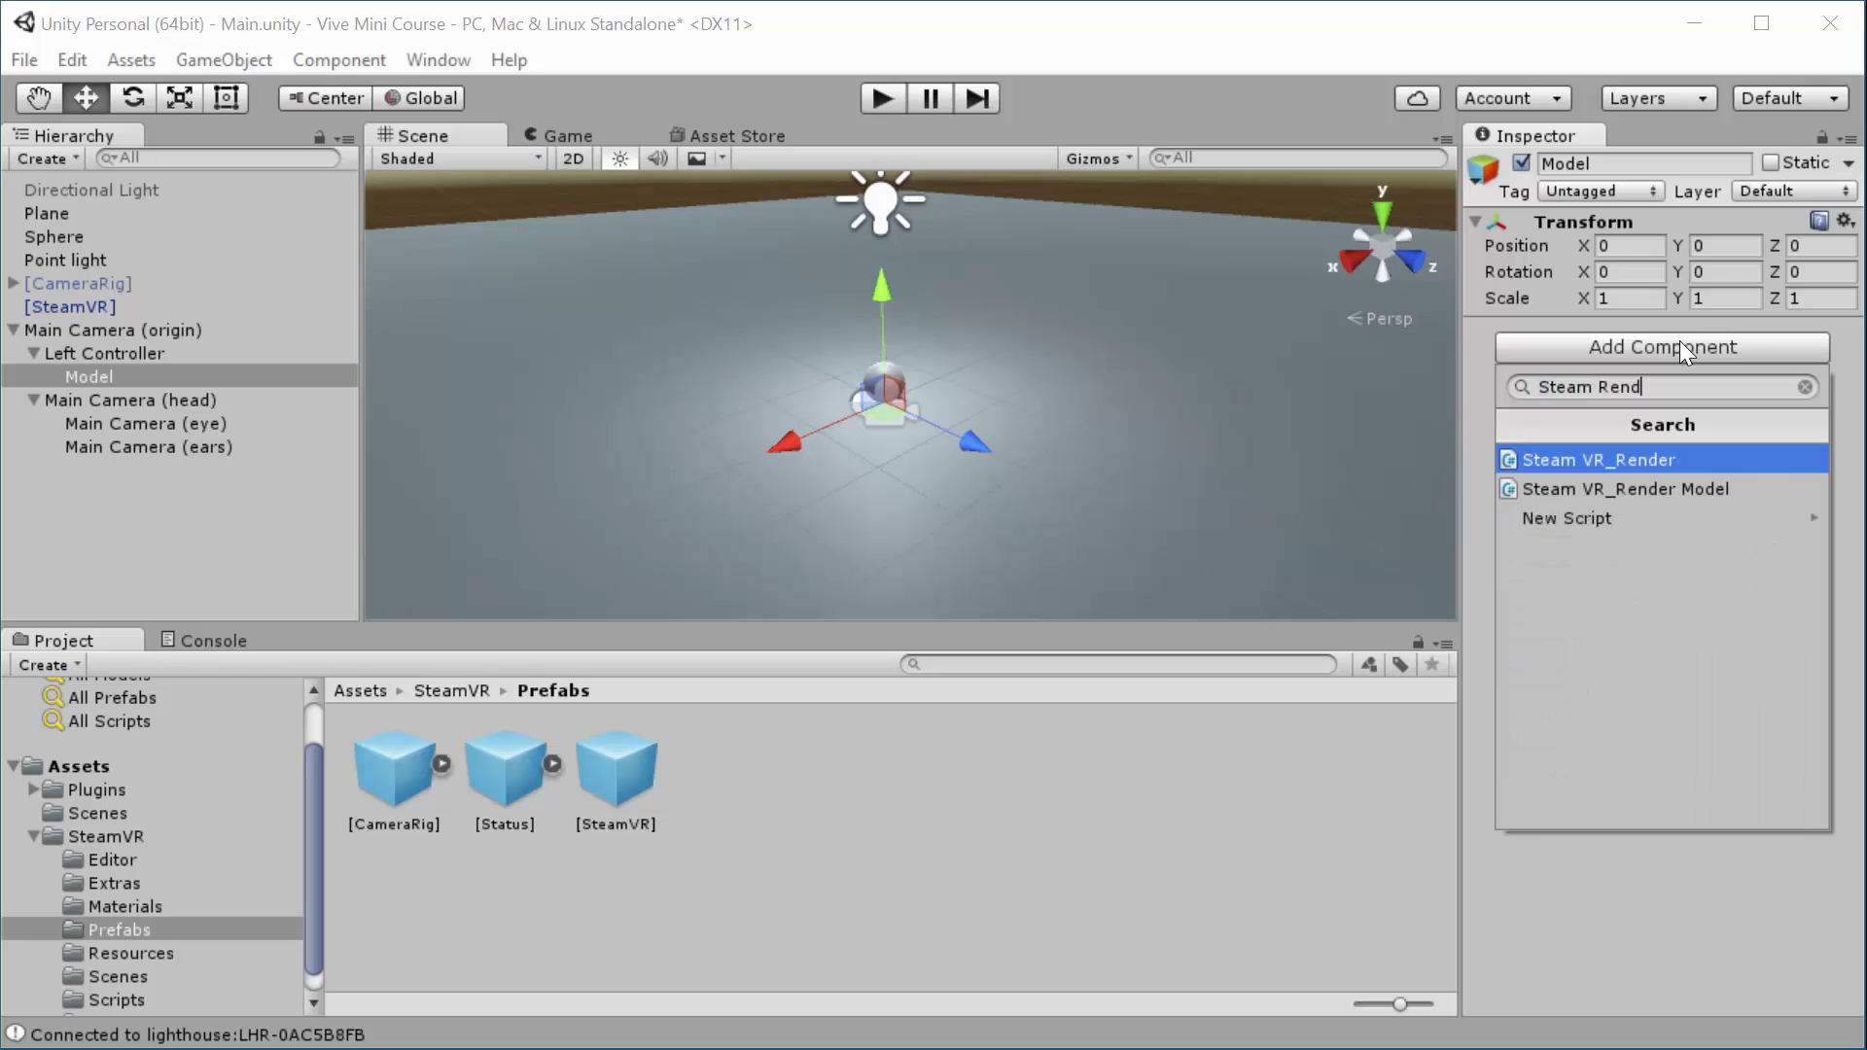
left_click(1677, 488)
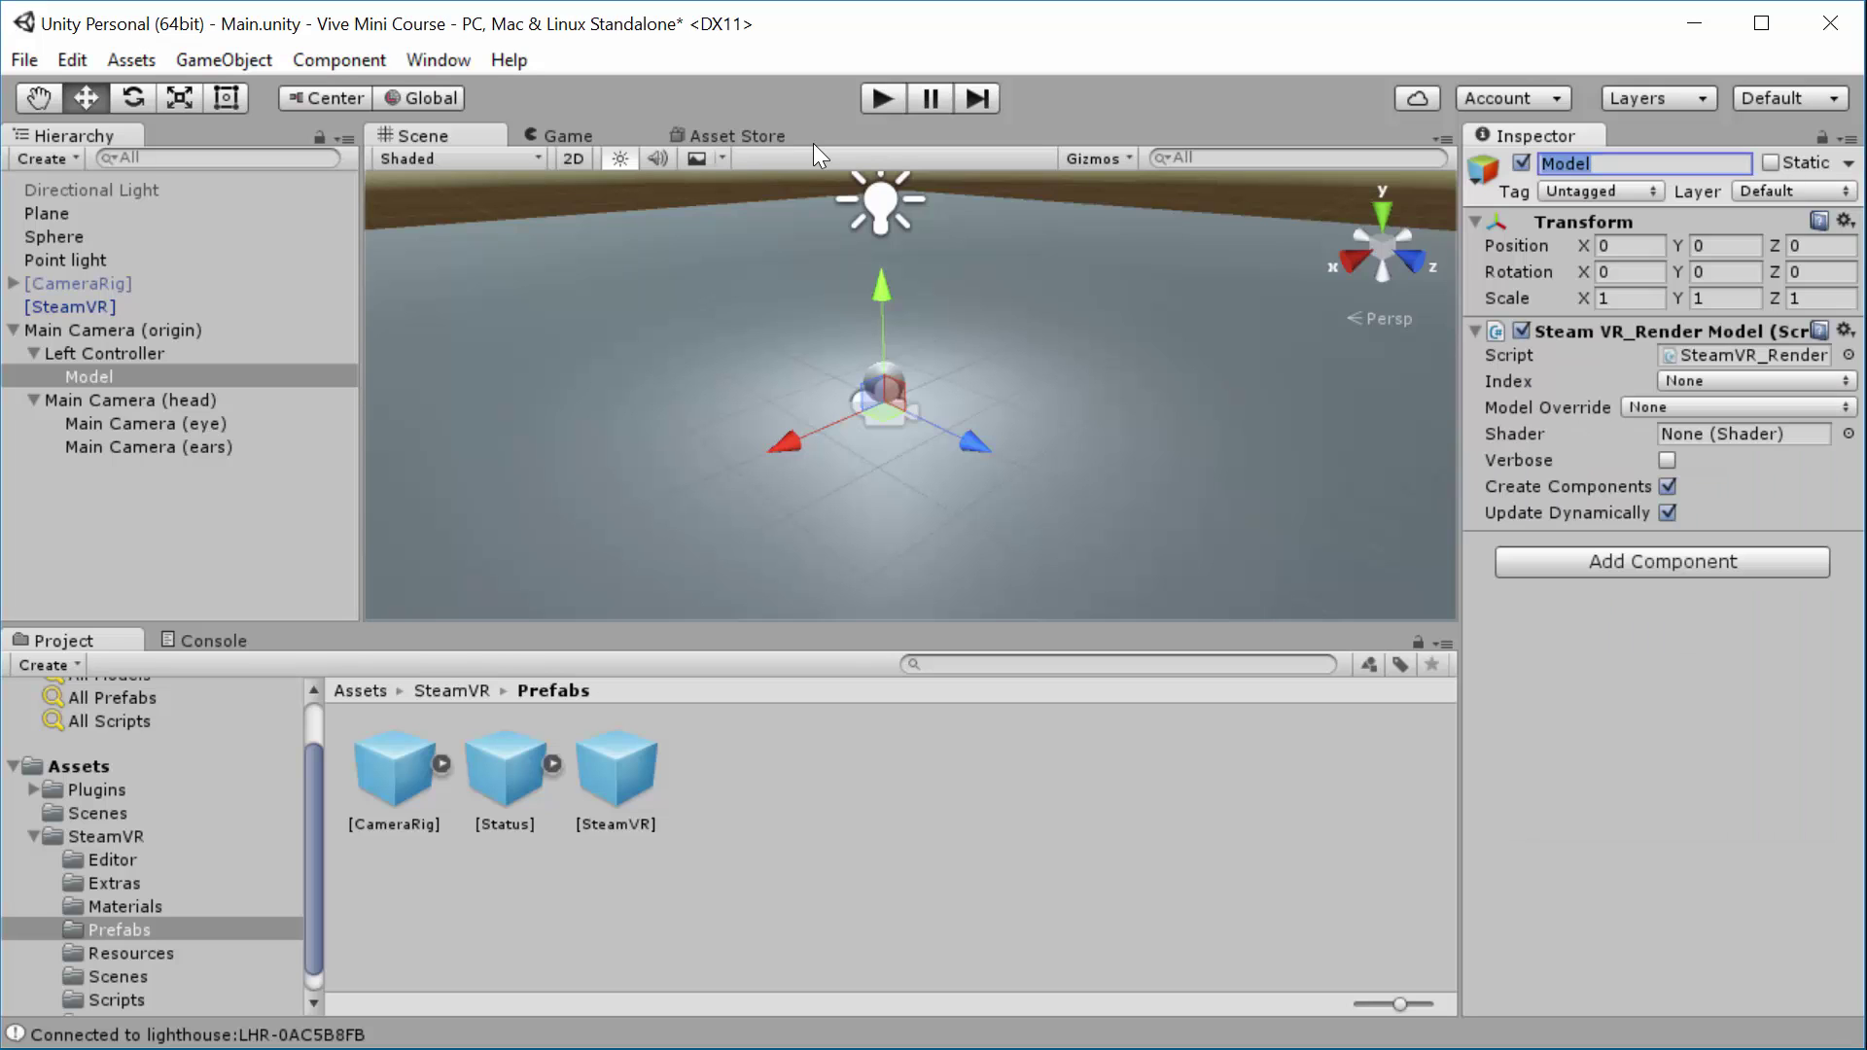
Step: Pick the Standard shader for the Model's SteamVR_Render Model instead of Nature/Tree Creator
left_click(1848, 433)
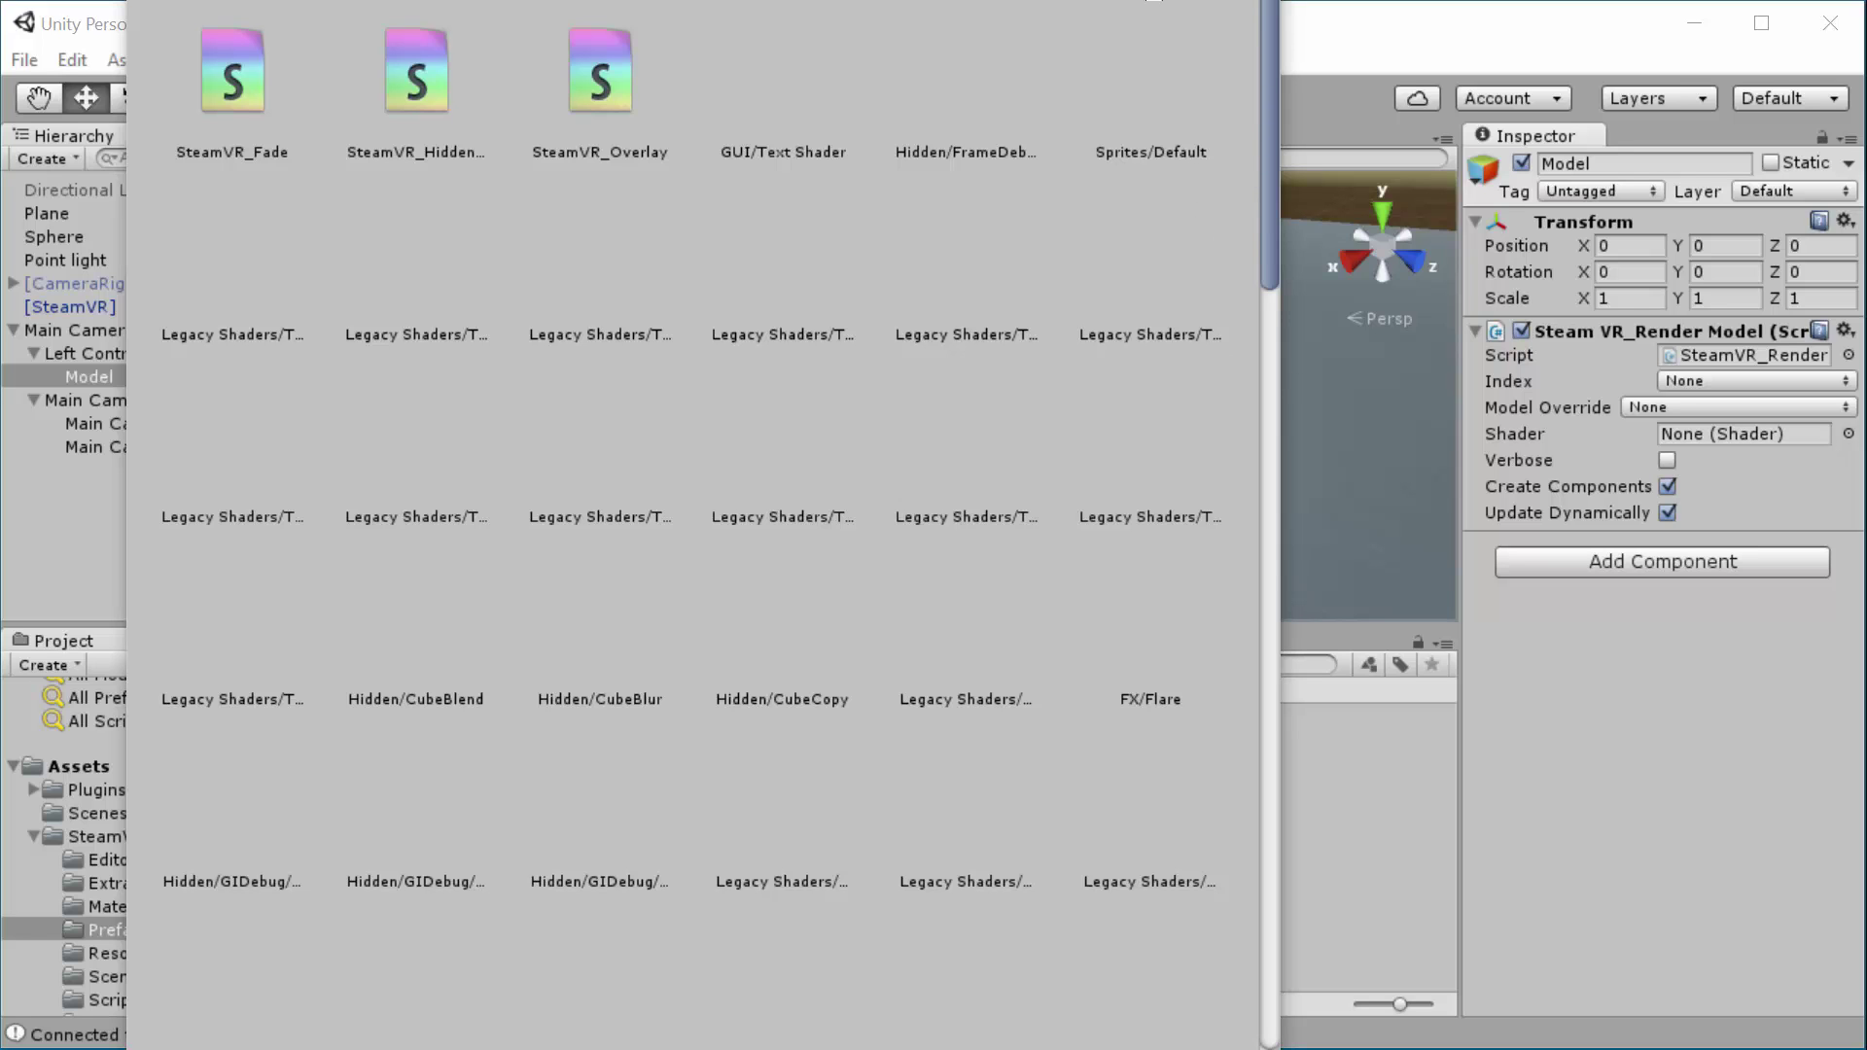
left_click_drag(1154, 2, 1075, 24)
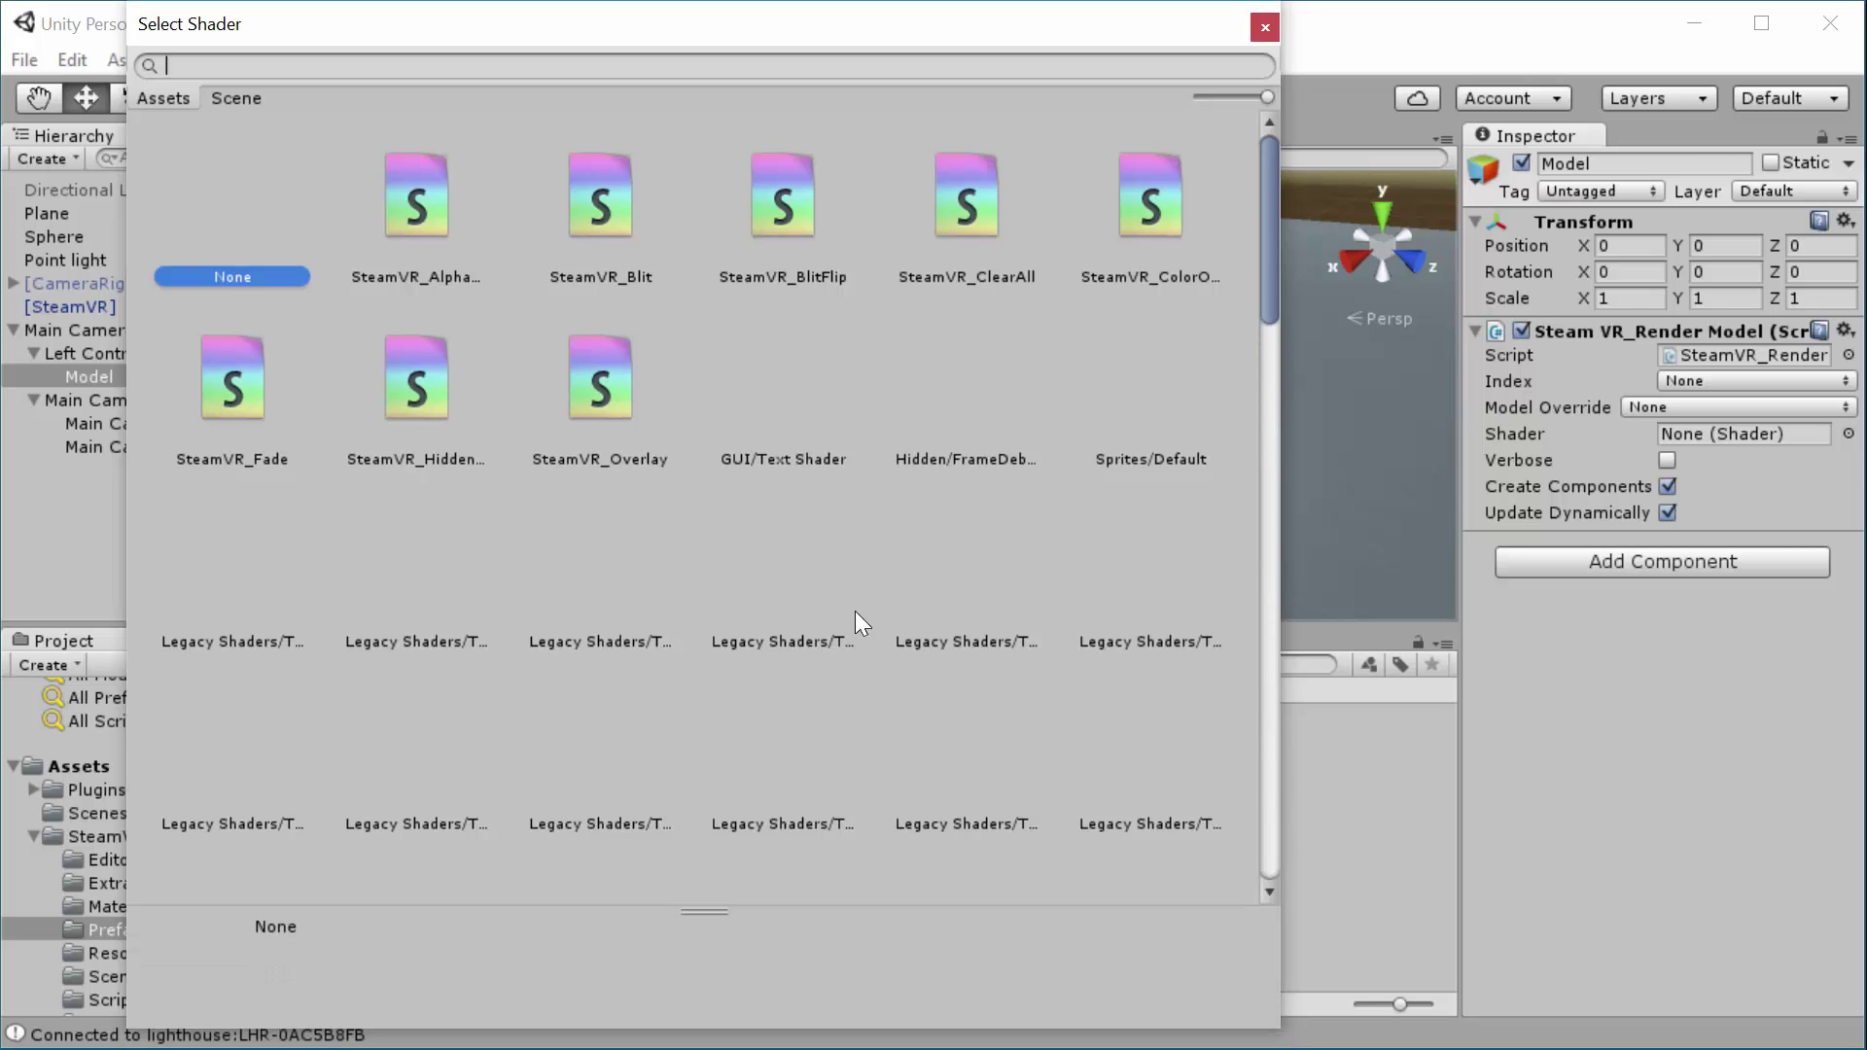
scroll(935, 569, "down", 4)
scroll(936, 569, "down", 4)
left_click(415, 699)
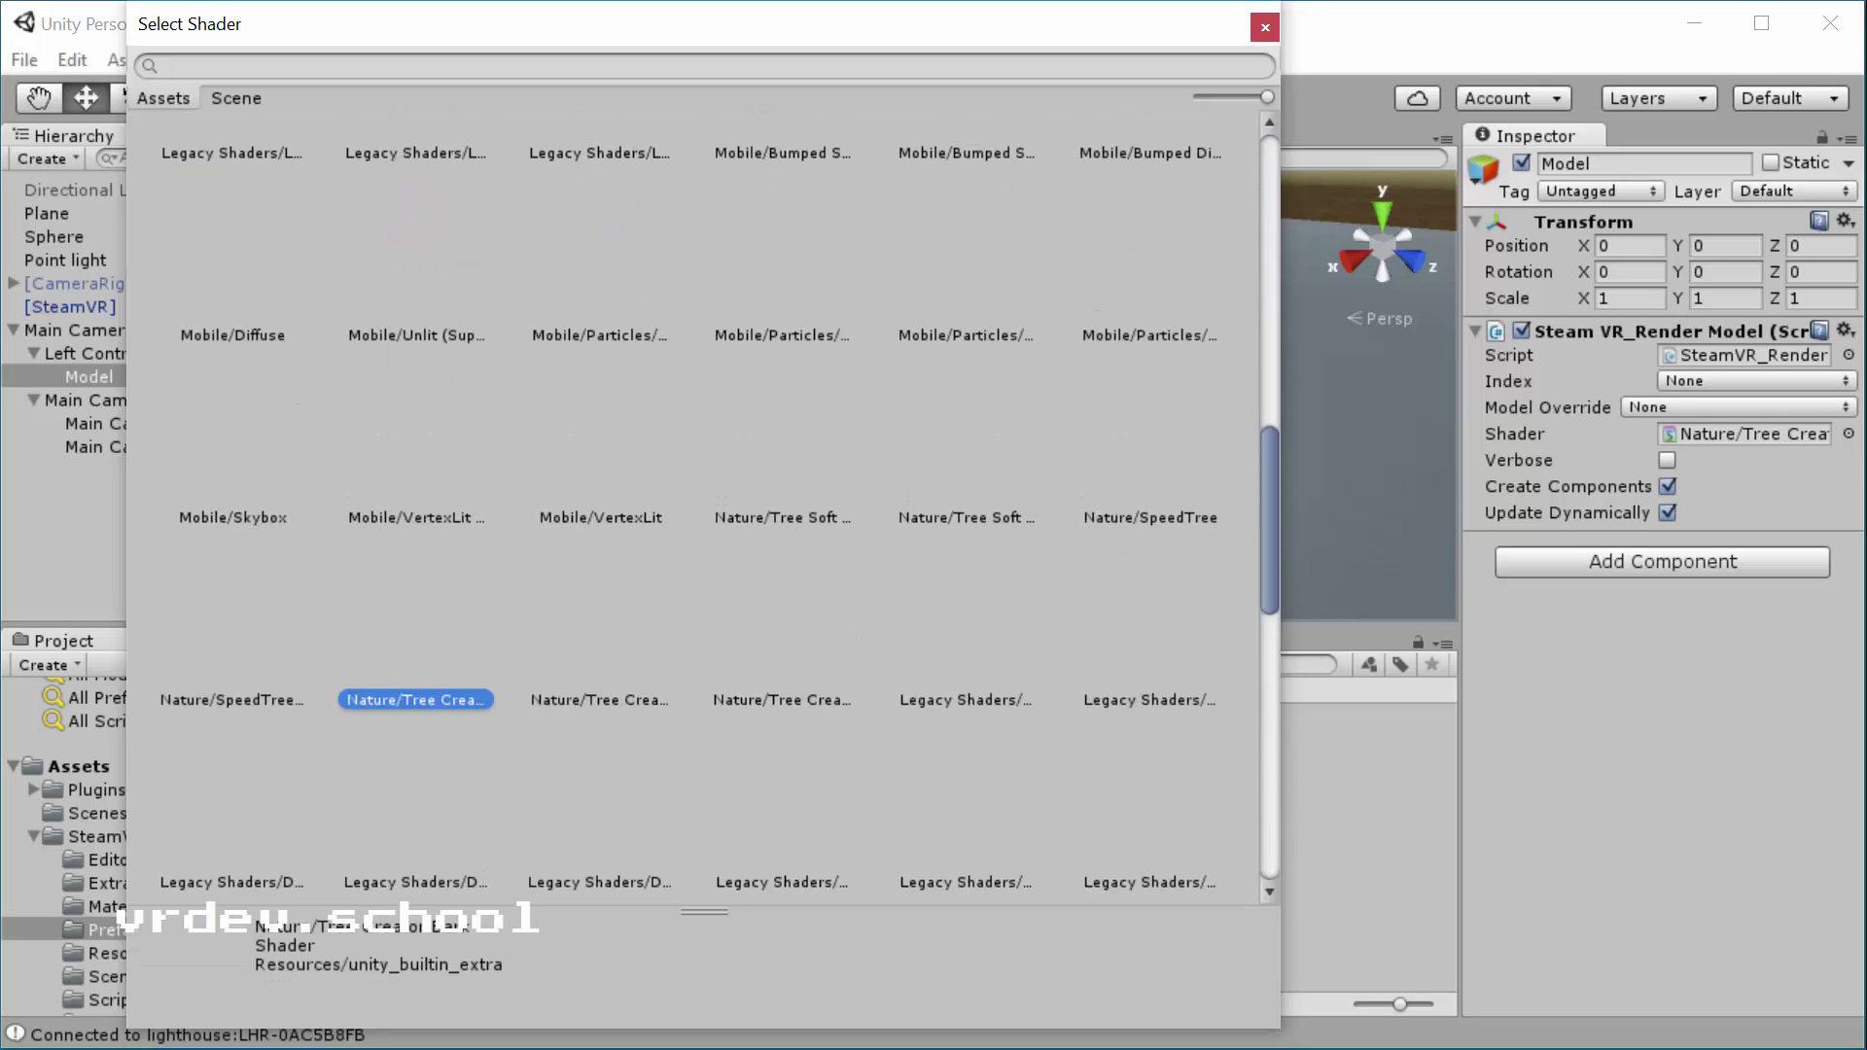
scroll(551, 634, "up", 10)
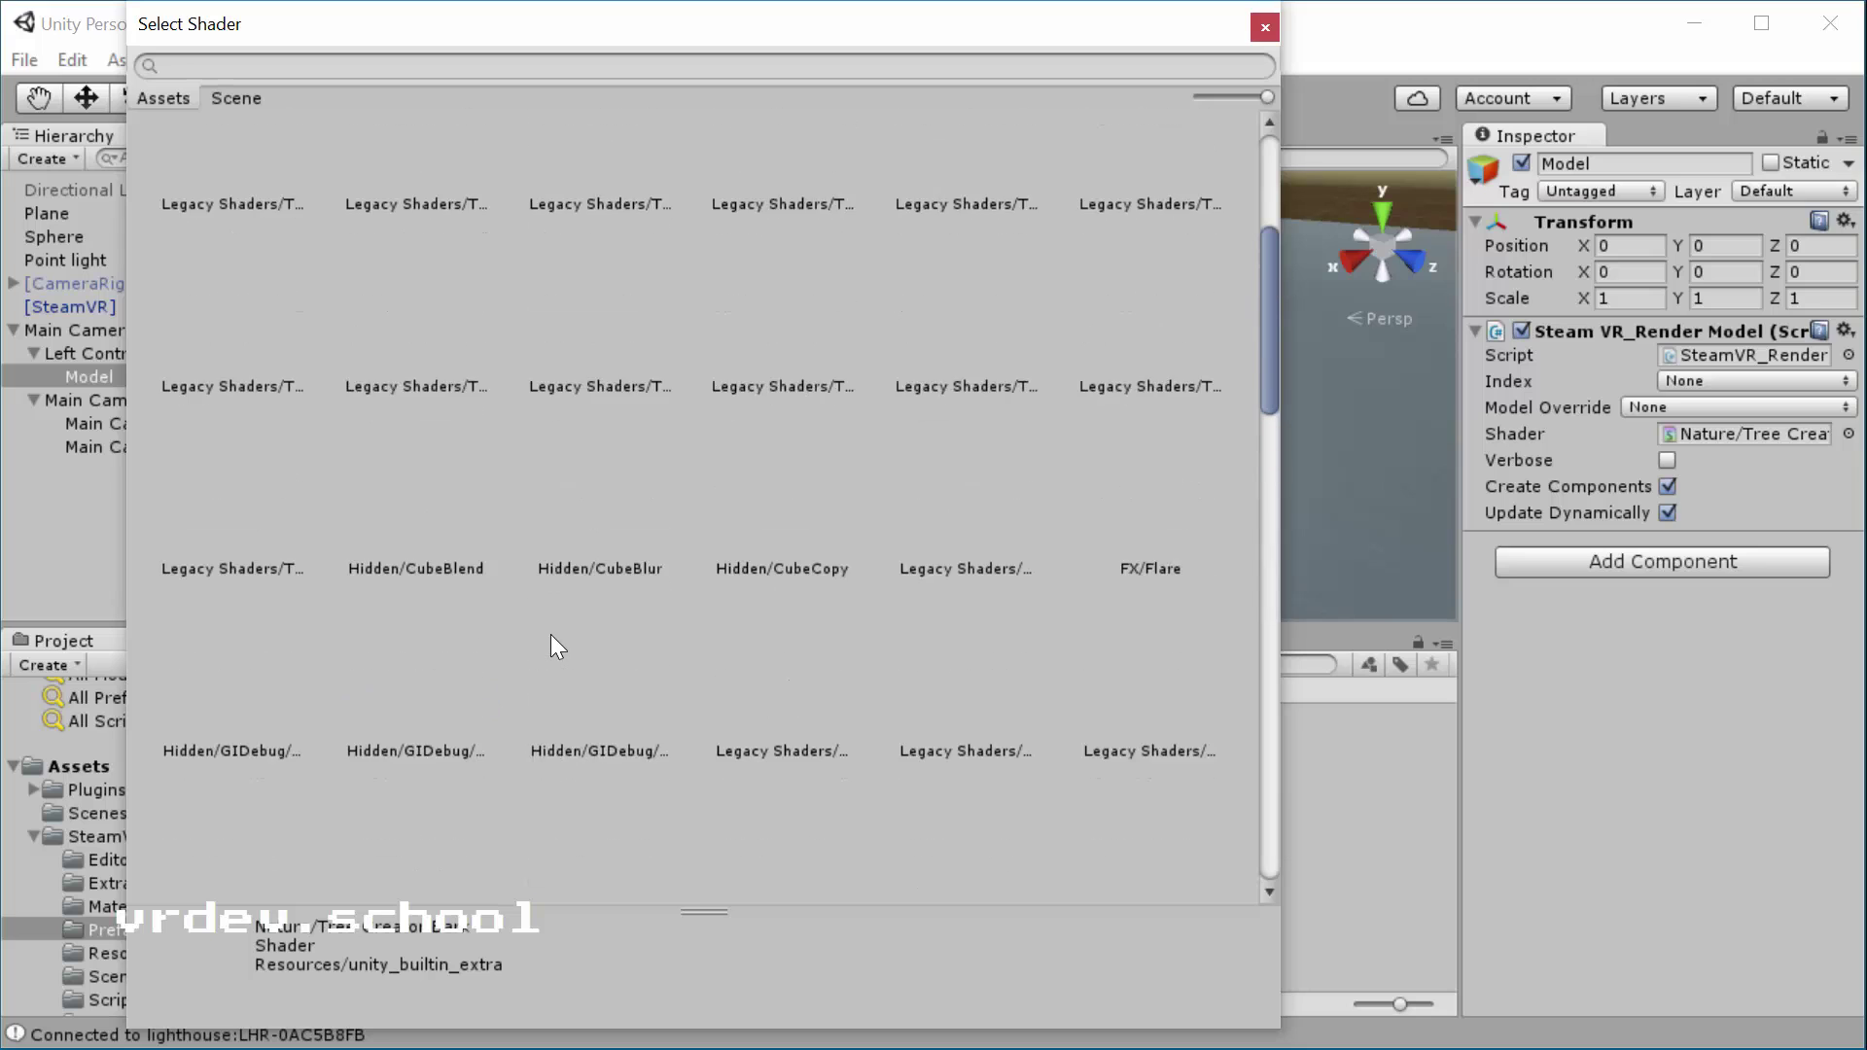
scroll(550, 633, "up", 2)
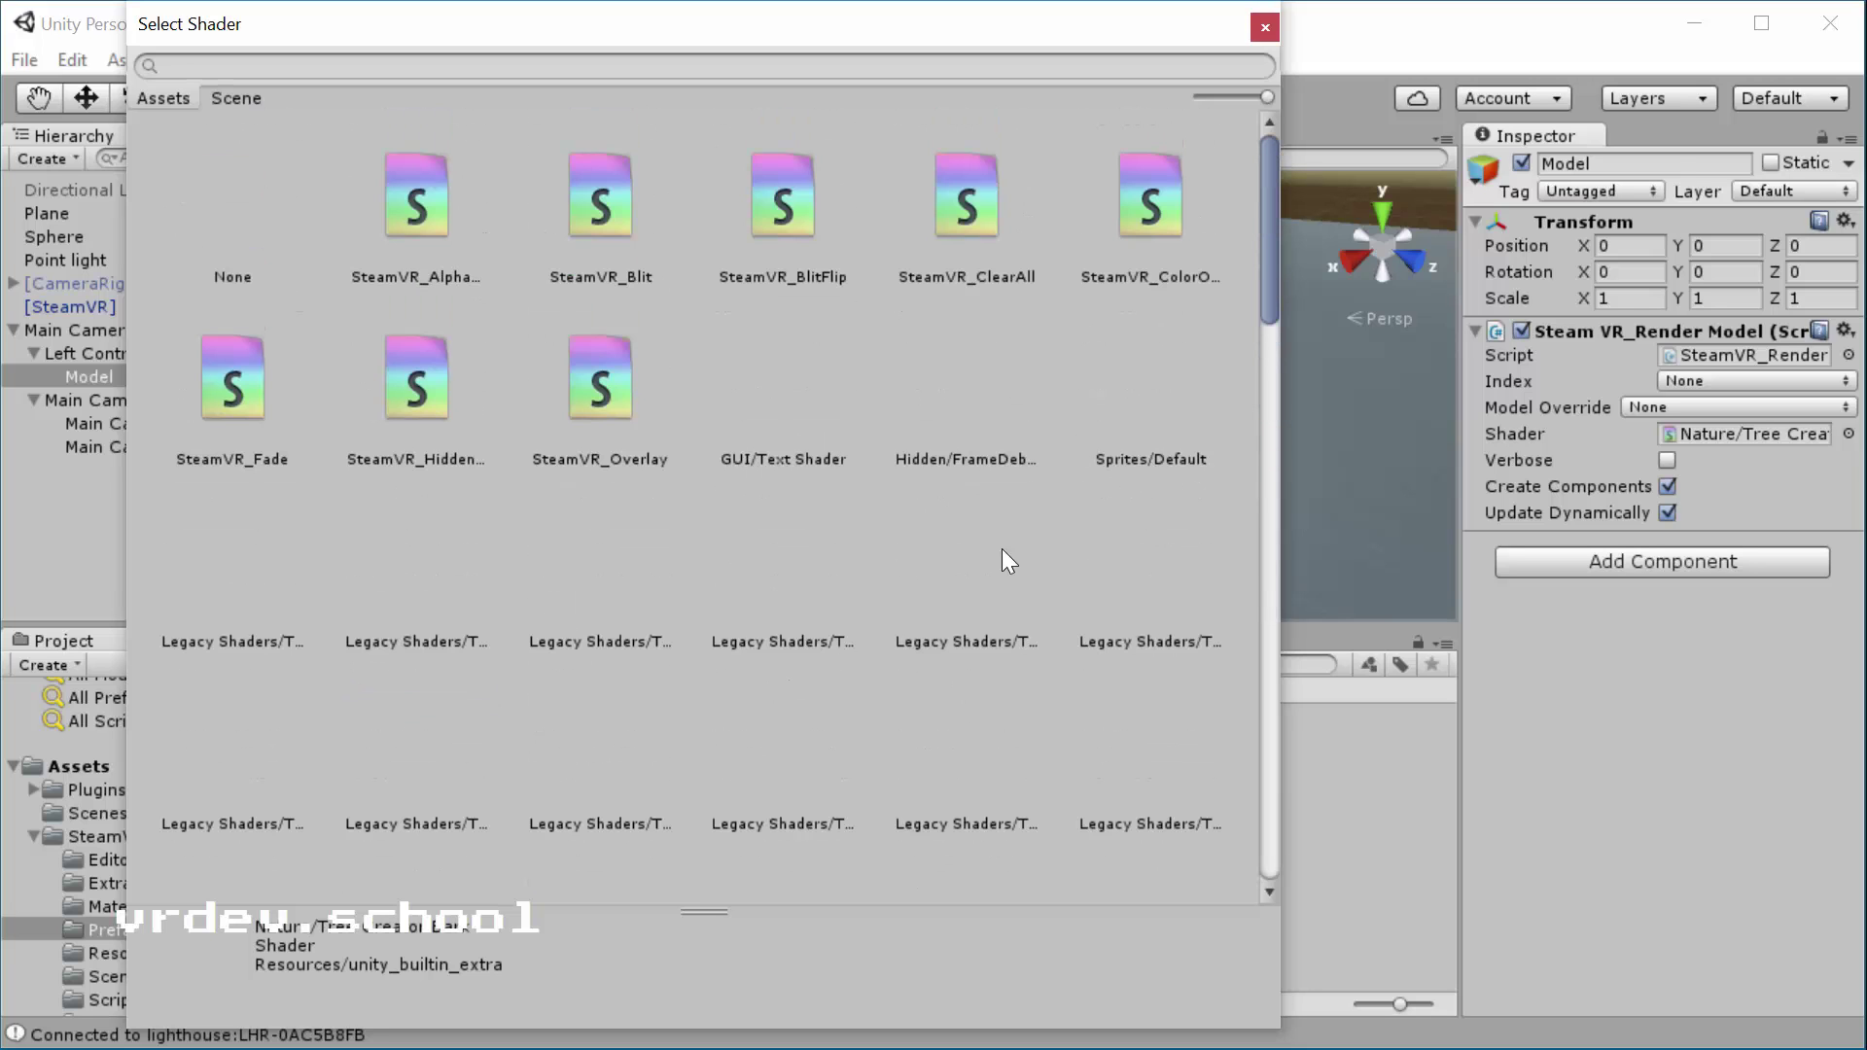
scroll(916, 521, "down", 2)
scroll(815, 516, "up", 2)
scroll(820, 525, "down", 6)
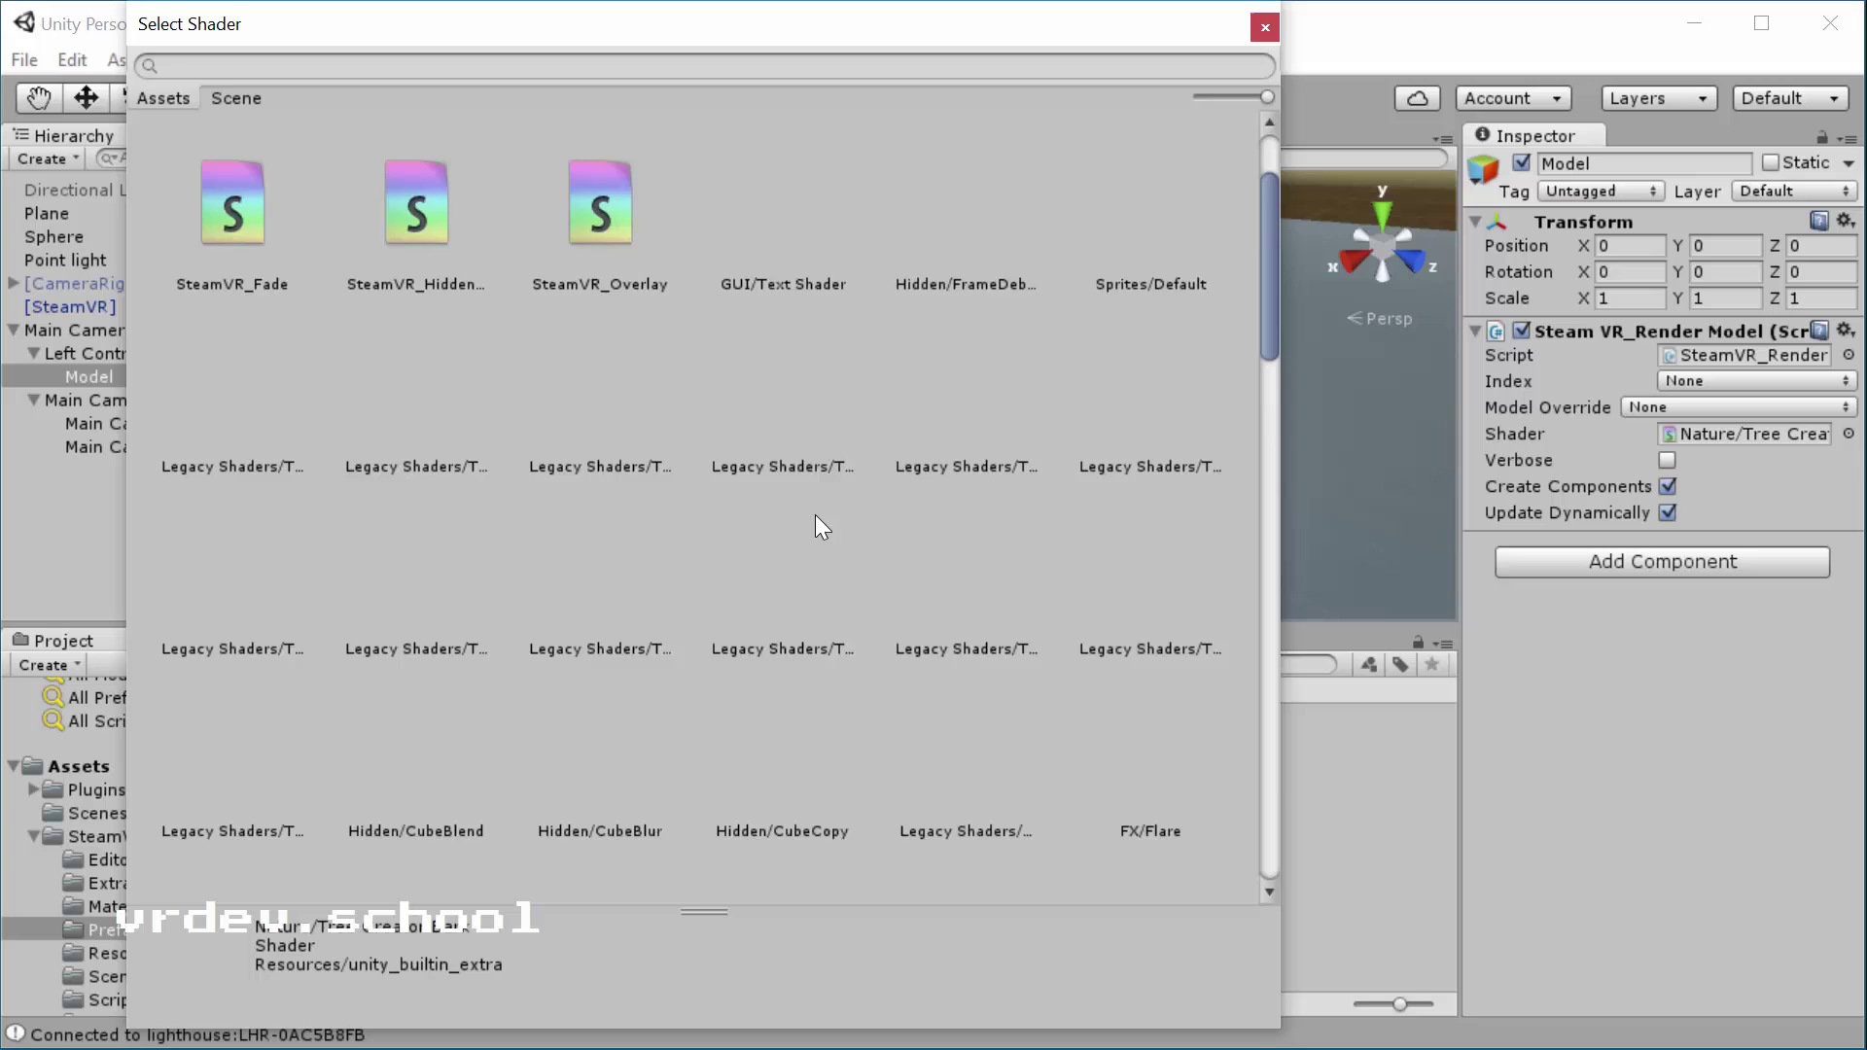
scroll(814, 516, "down", 15)
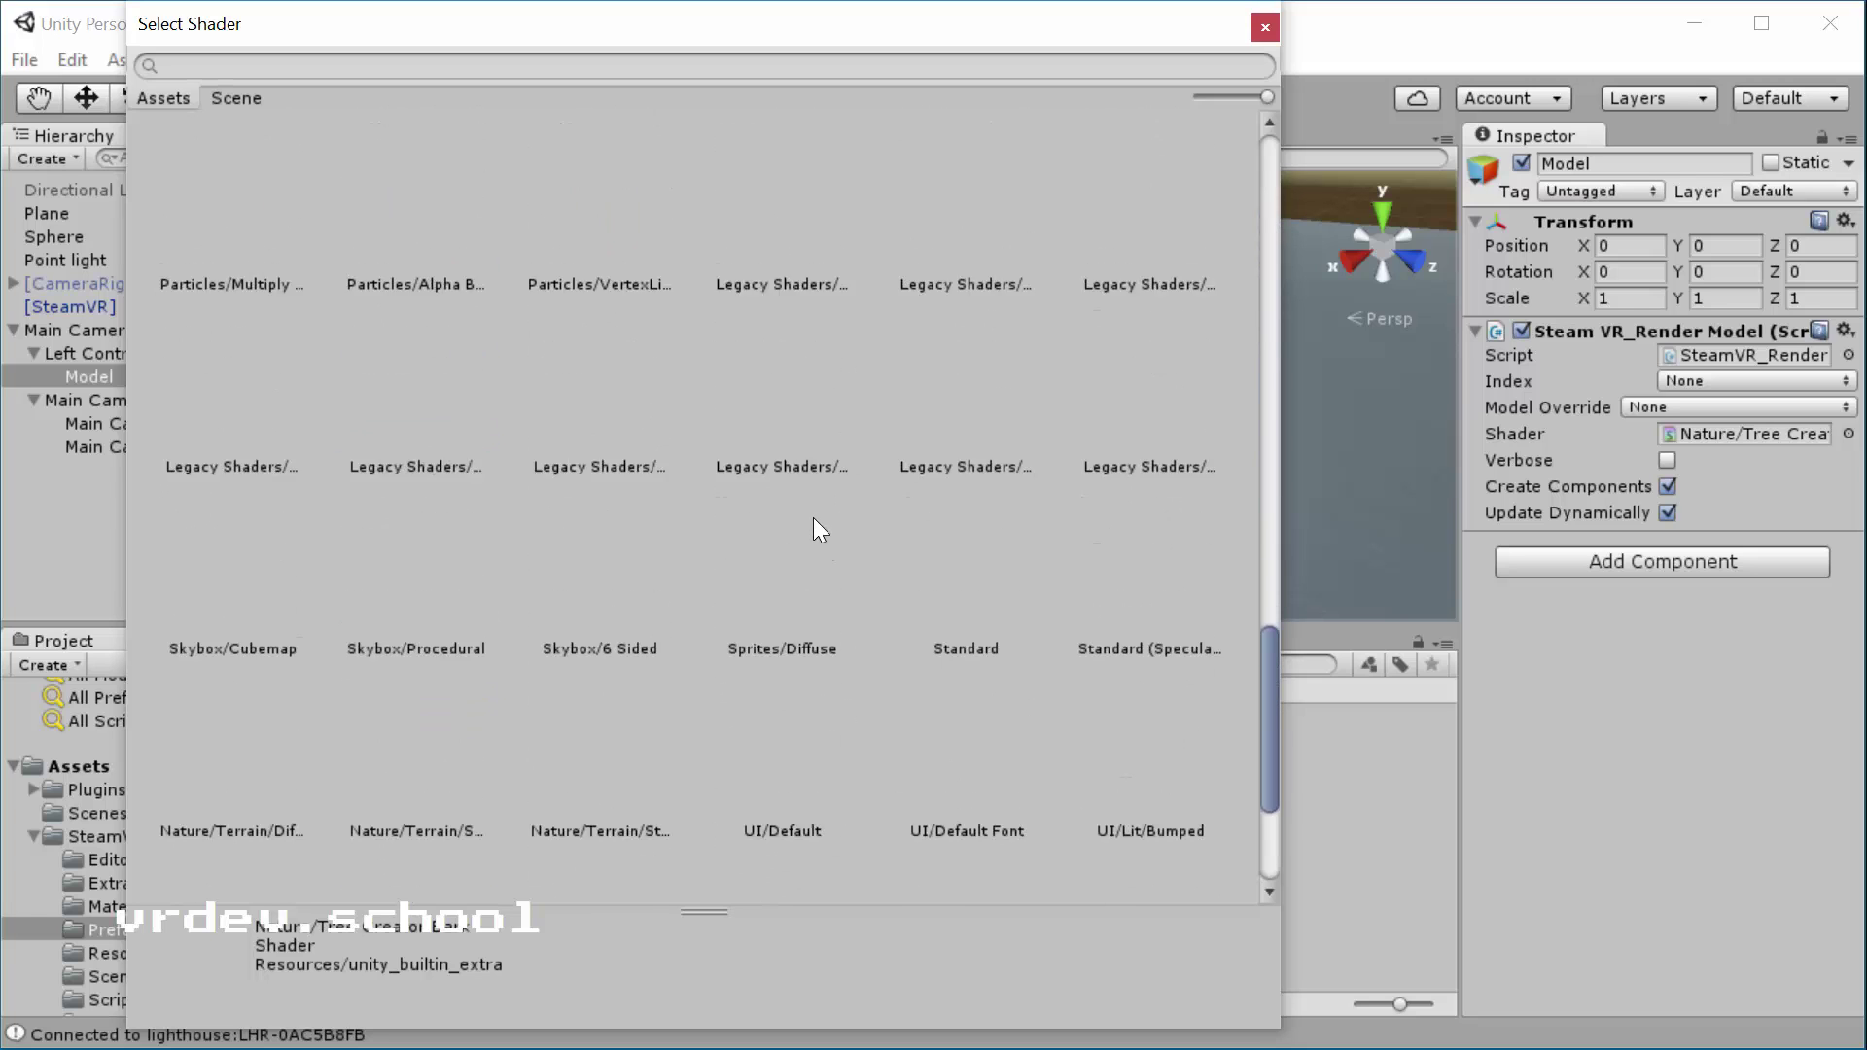
left_click(962, 556)
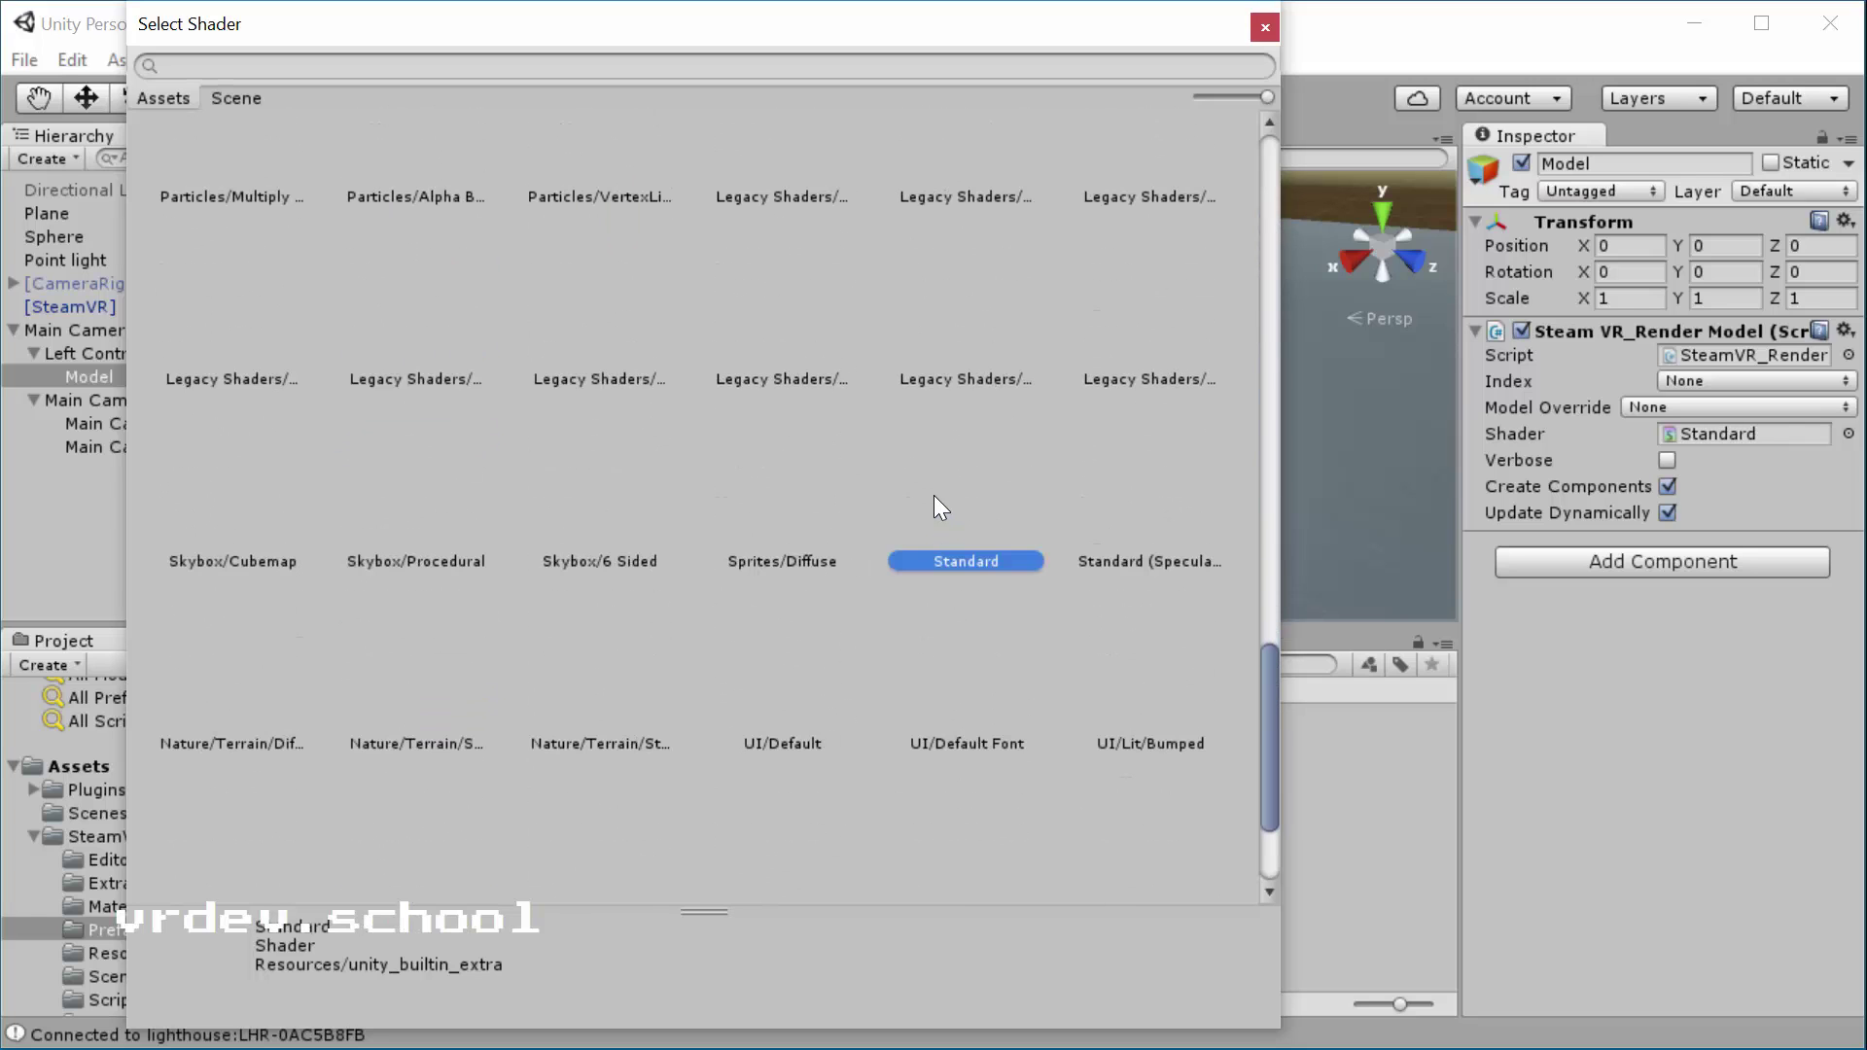
double_click(948, 521)
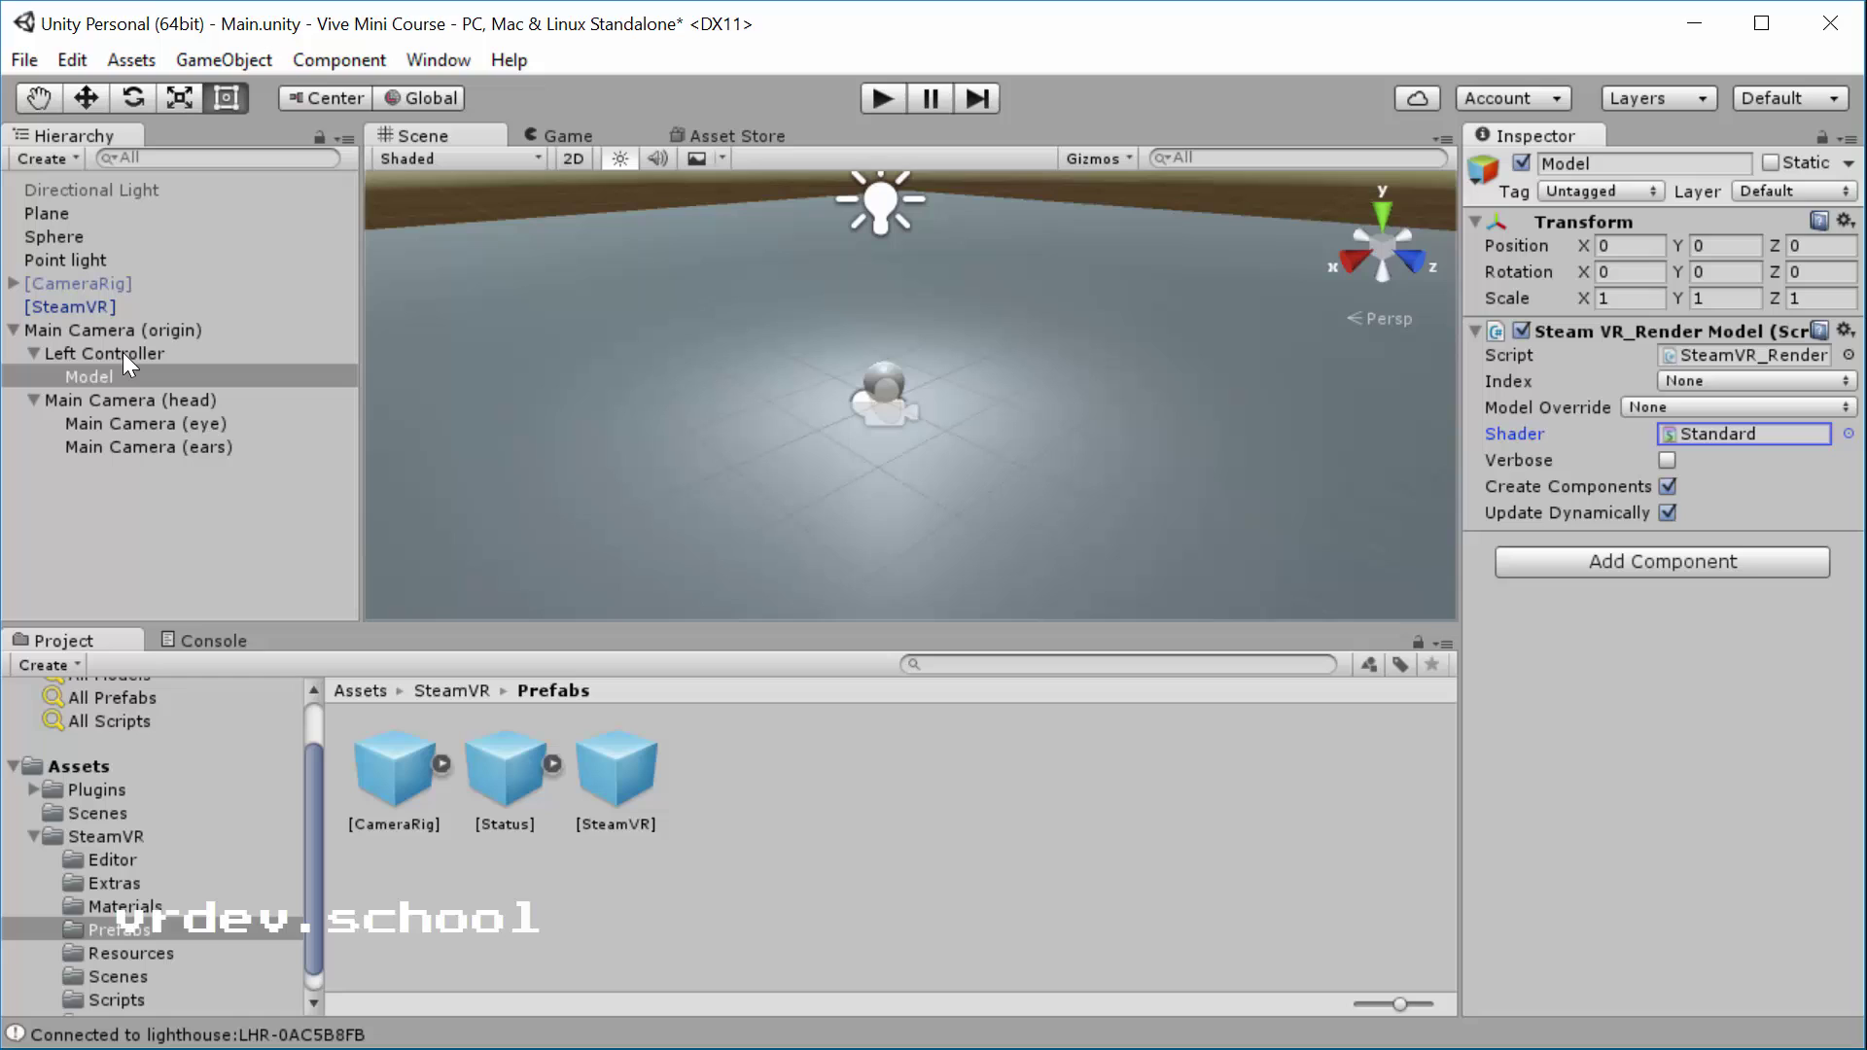
Step: Duplicate Left Controller and move the copy just above Main Camera (head)
left_click(36, 351)
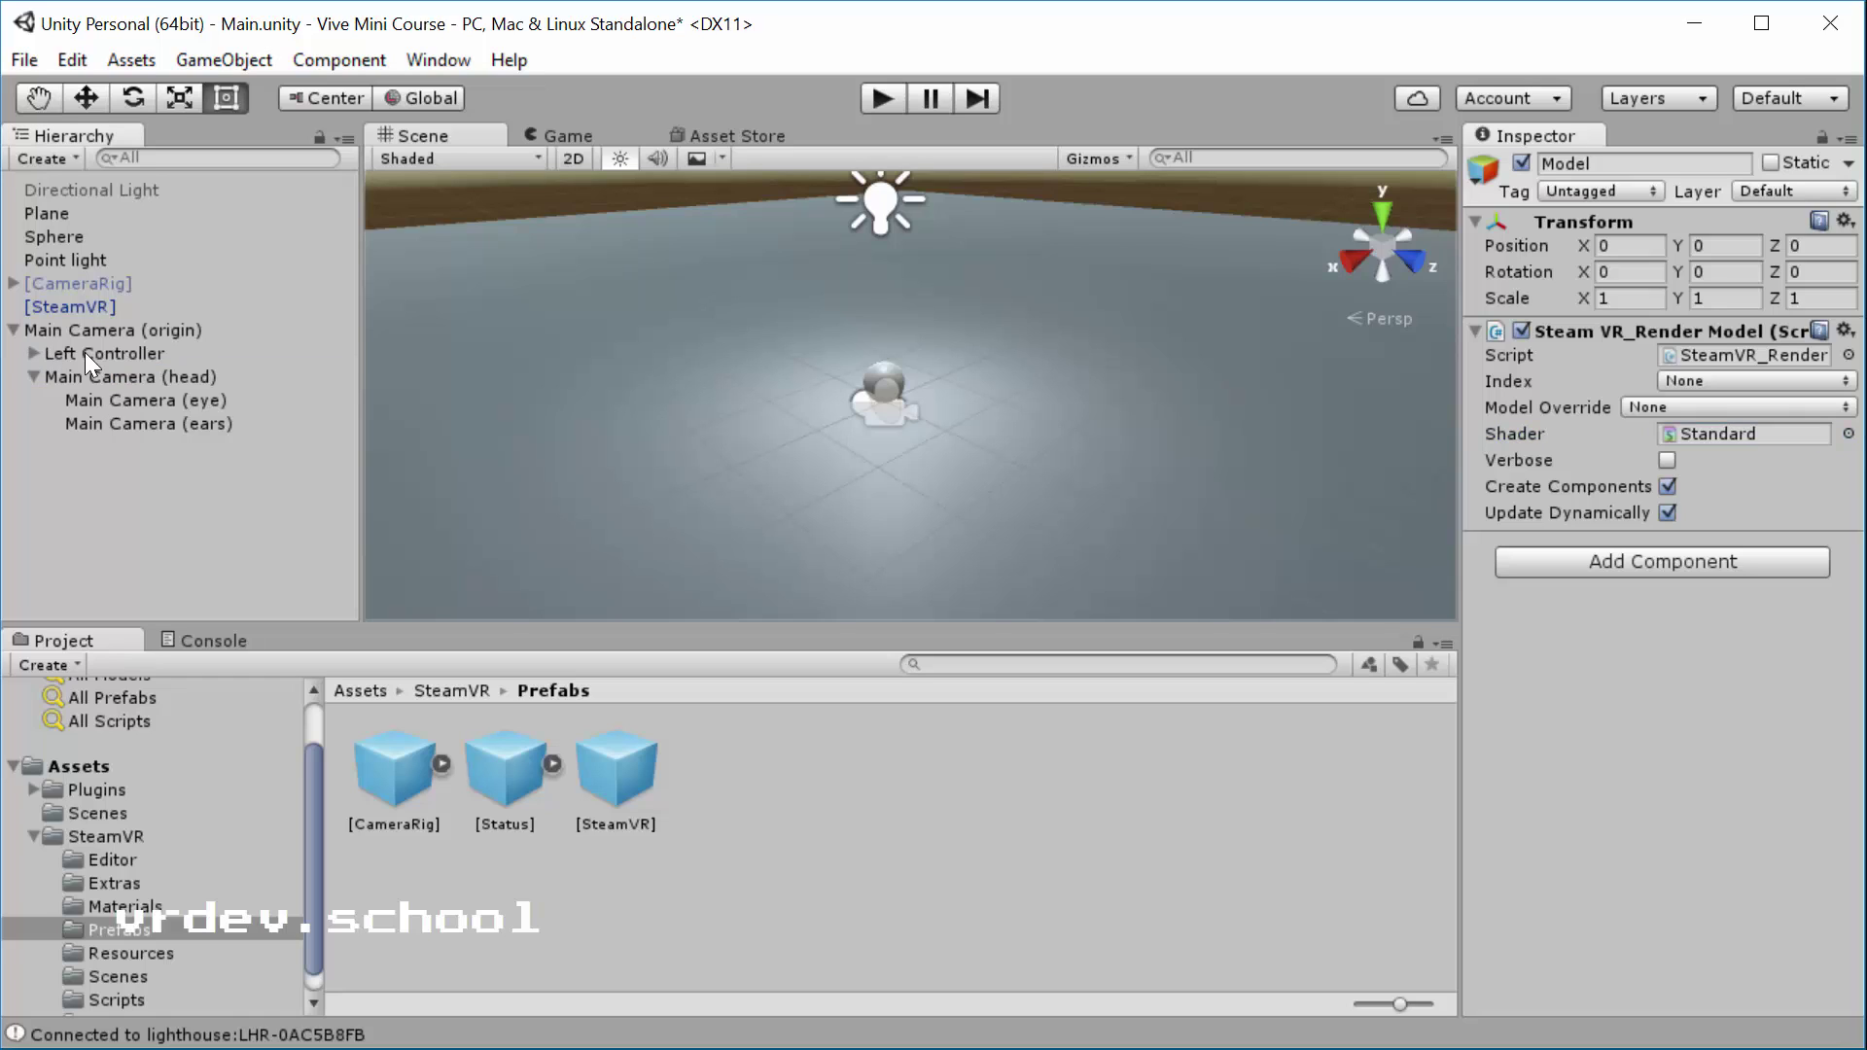
left_click(85, 352)
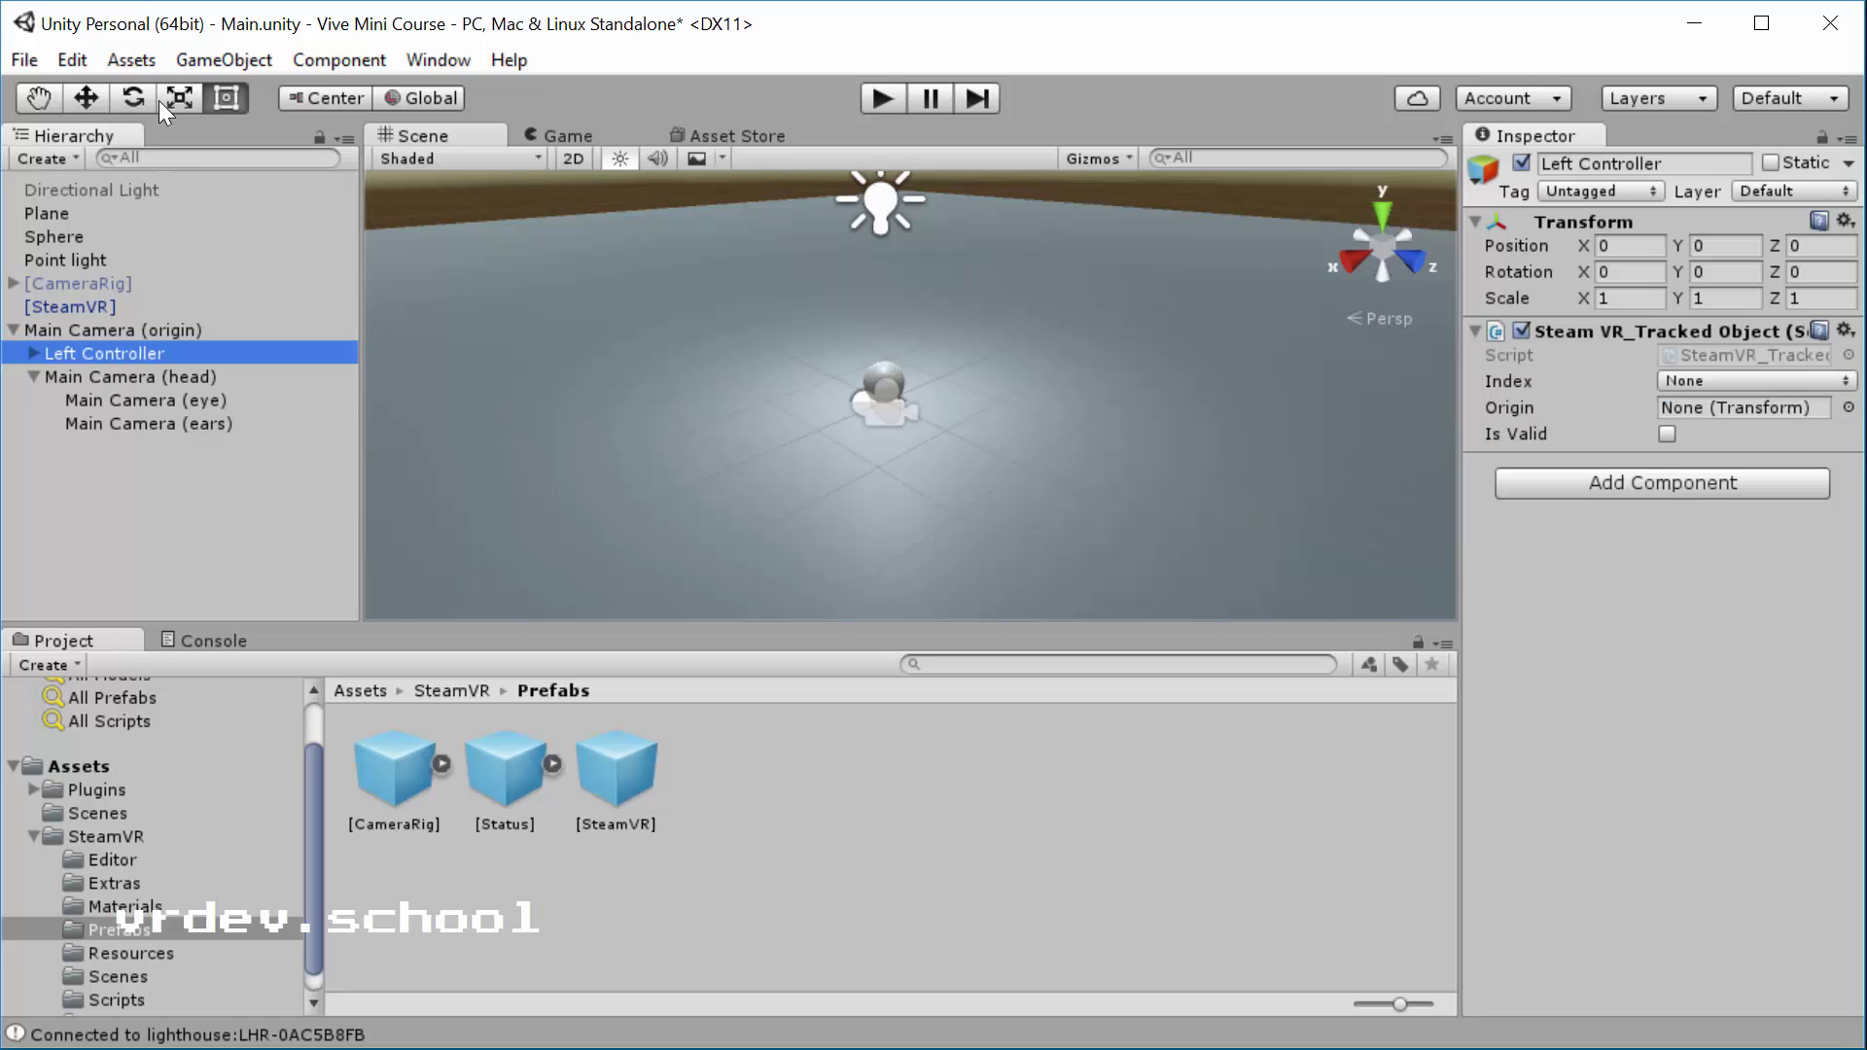
left_click(73, 60)
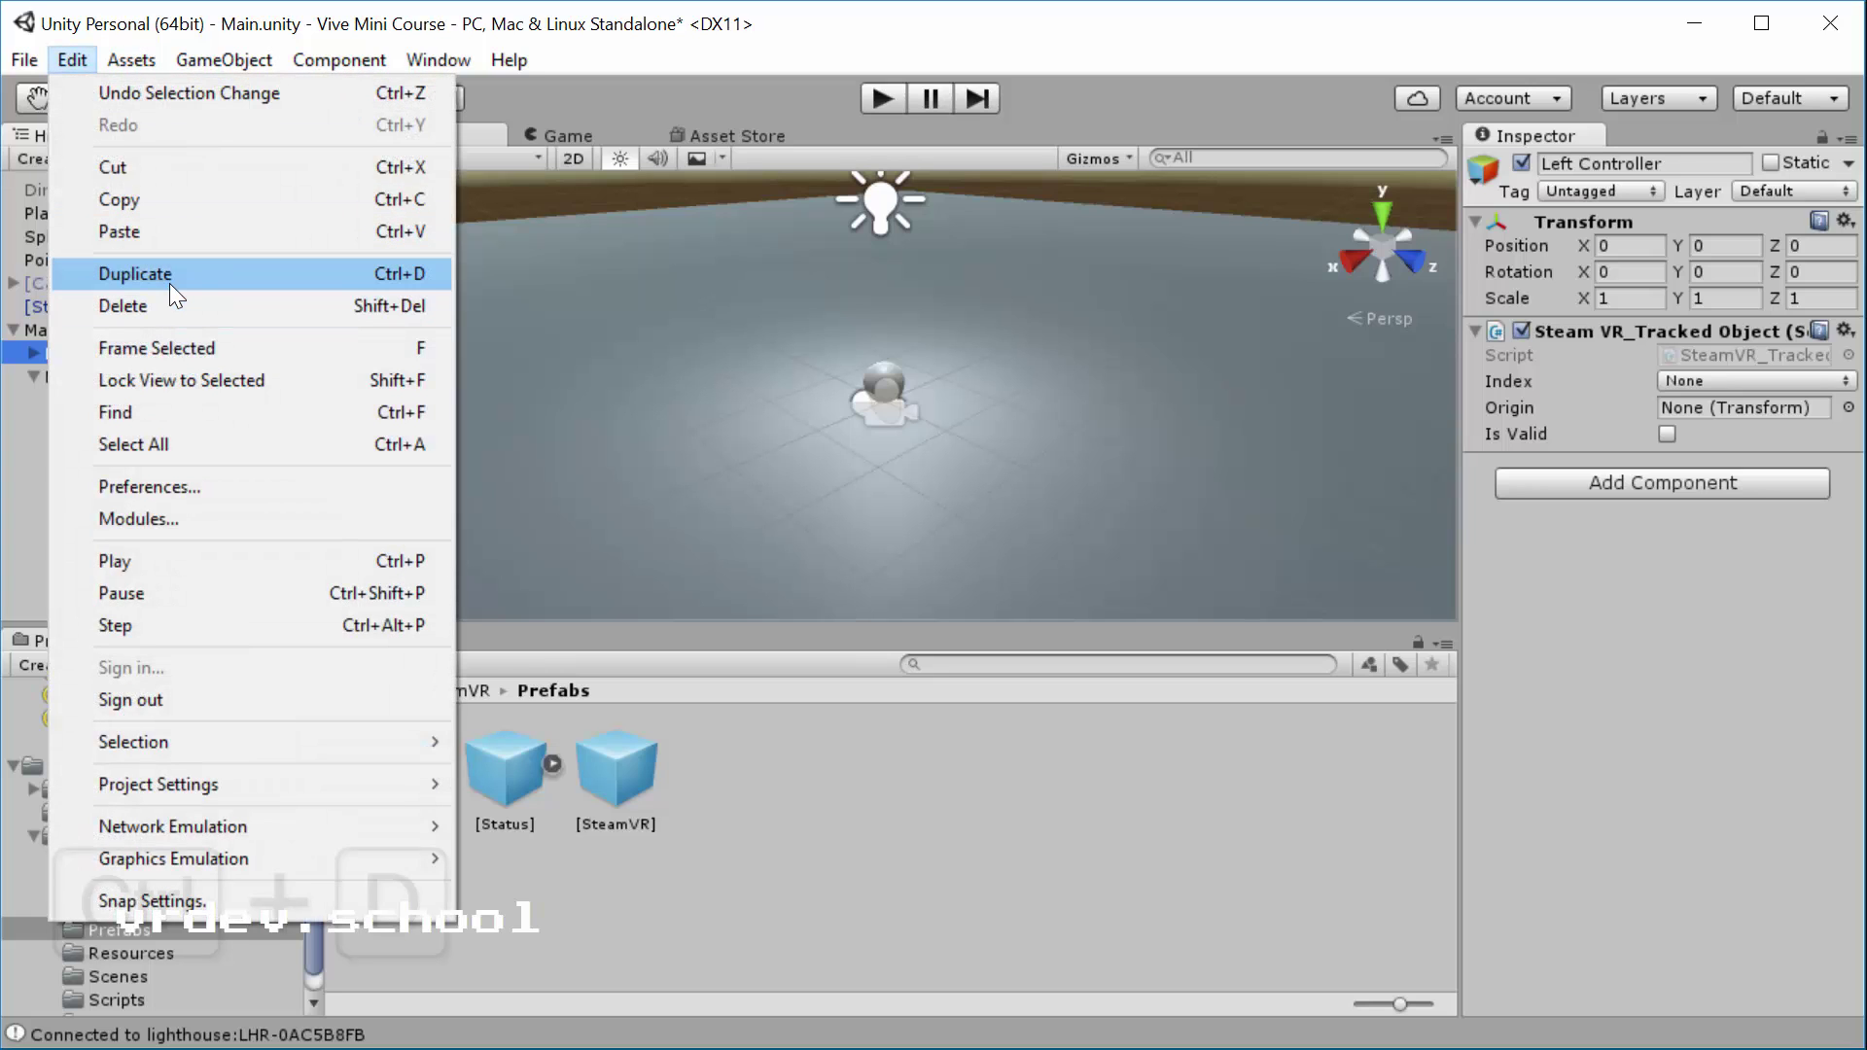
left_click(282, 275)
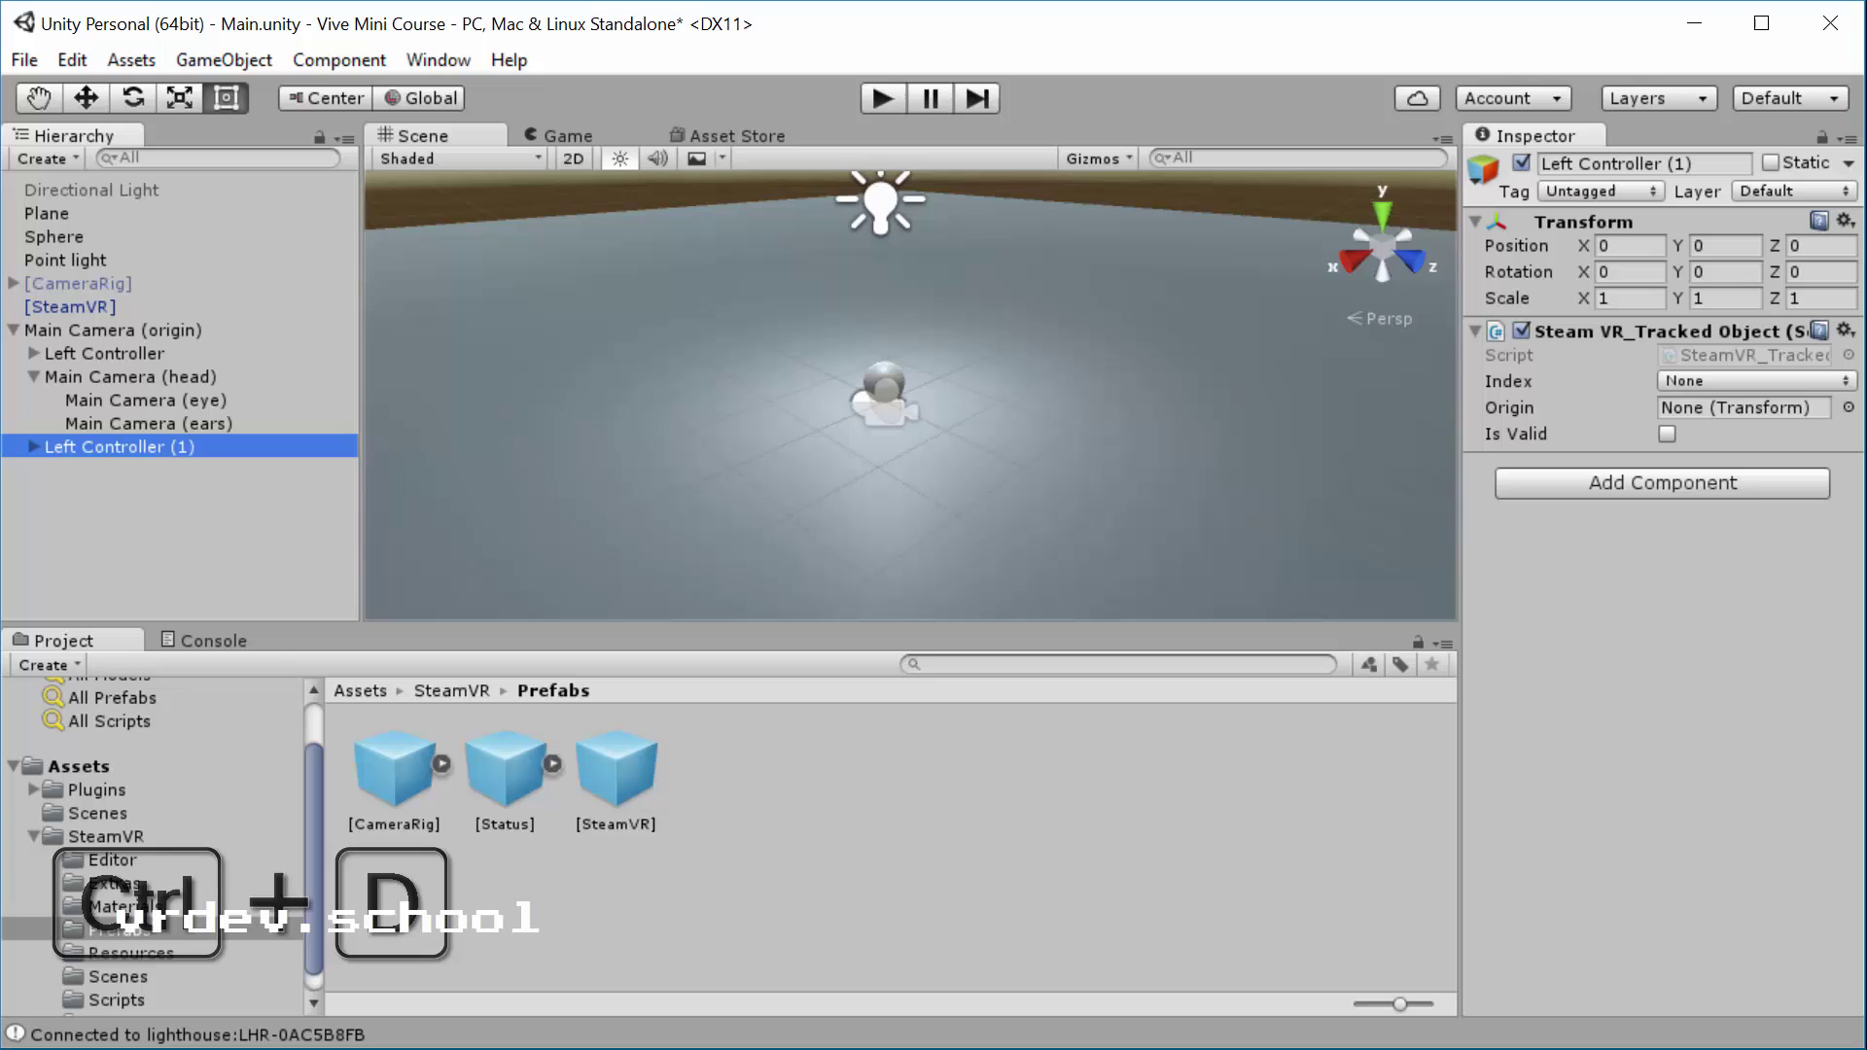
left_click_drag(68, 446, 150, 365)
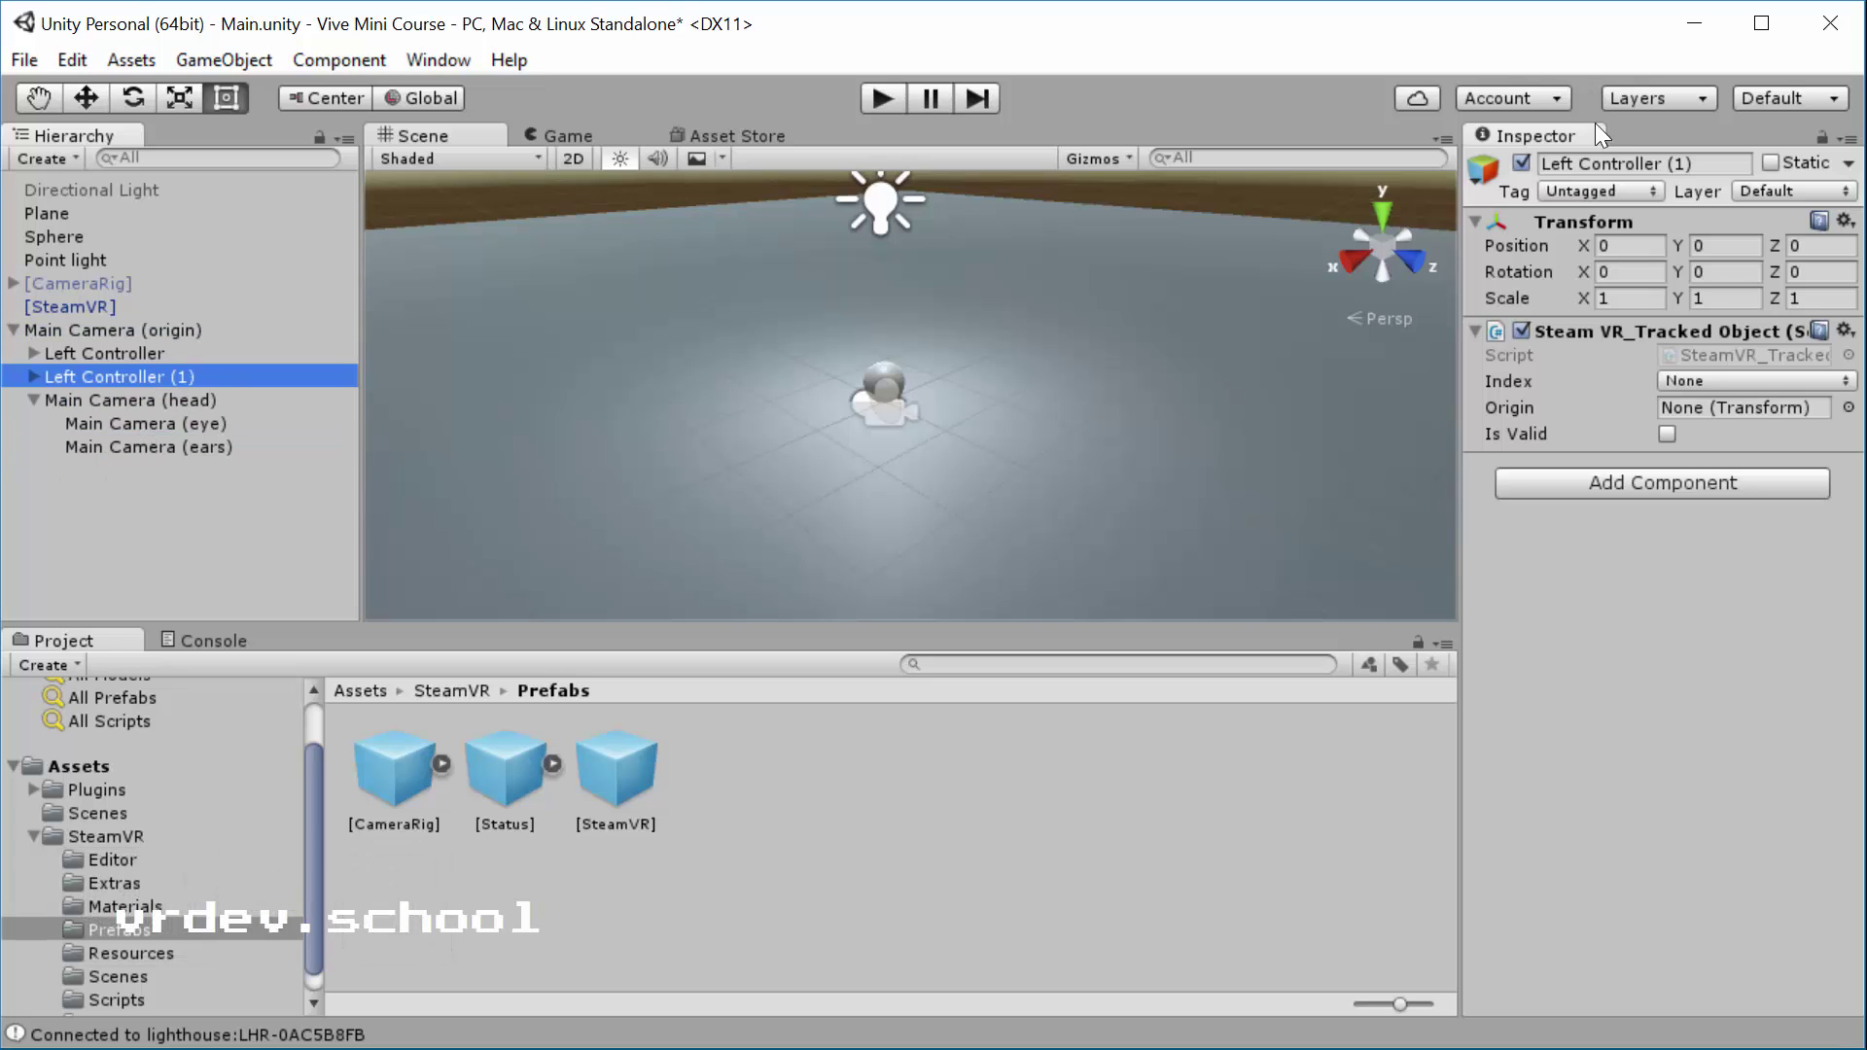
Step: Rename the copy to 'Right Controller' and inspect its Model child
left_click(1643, 163)
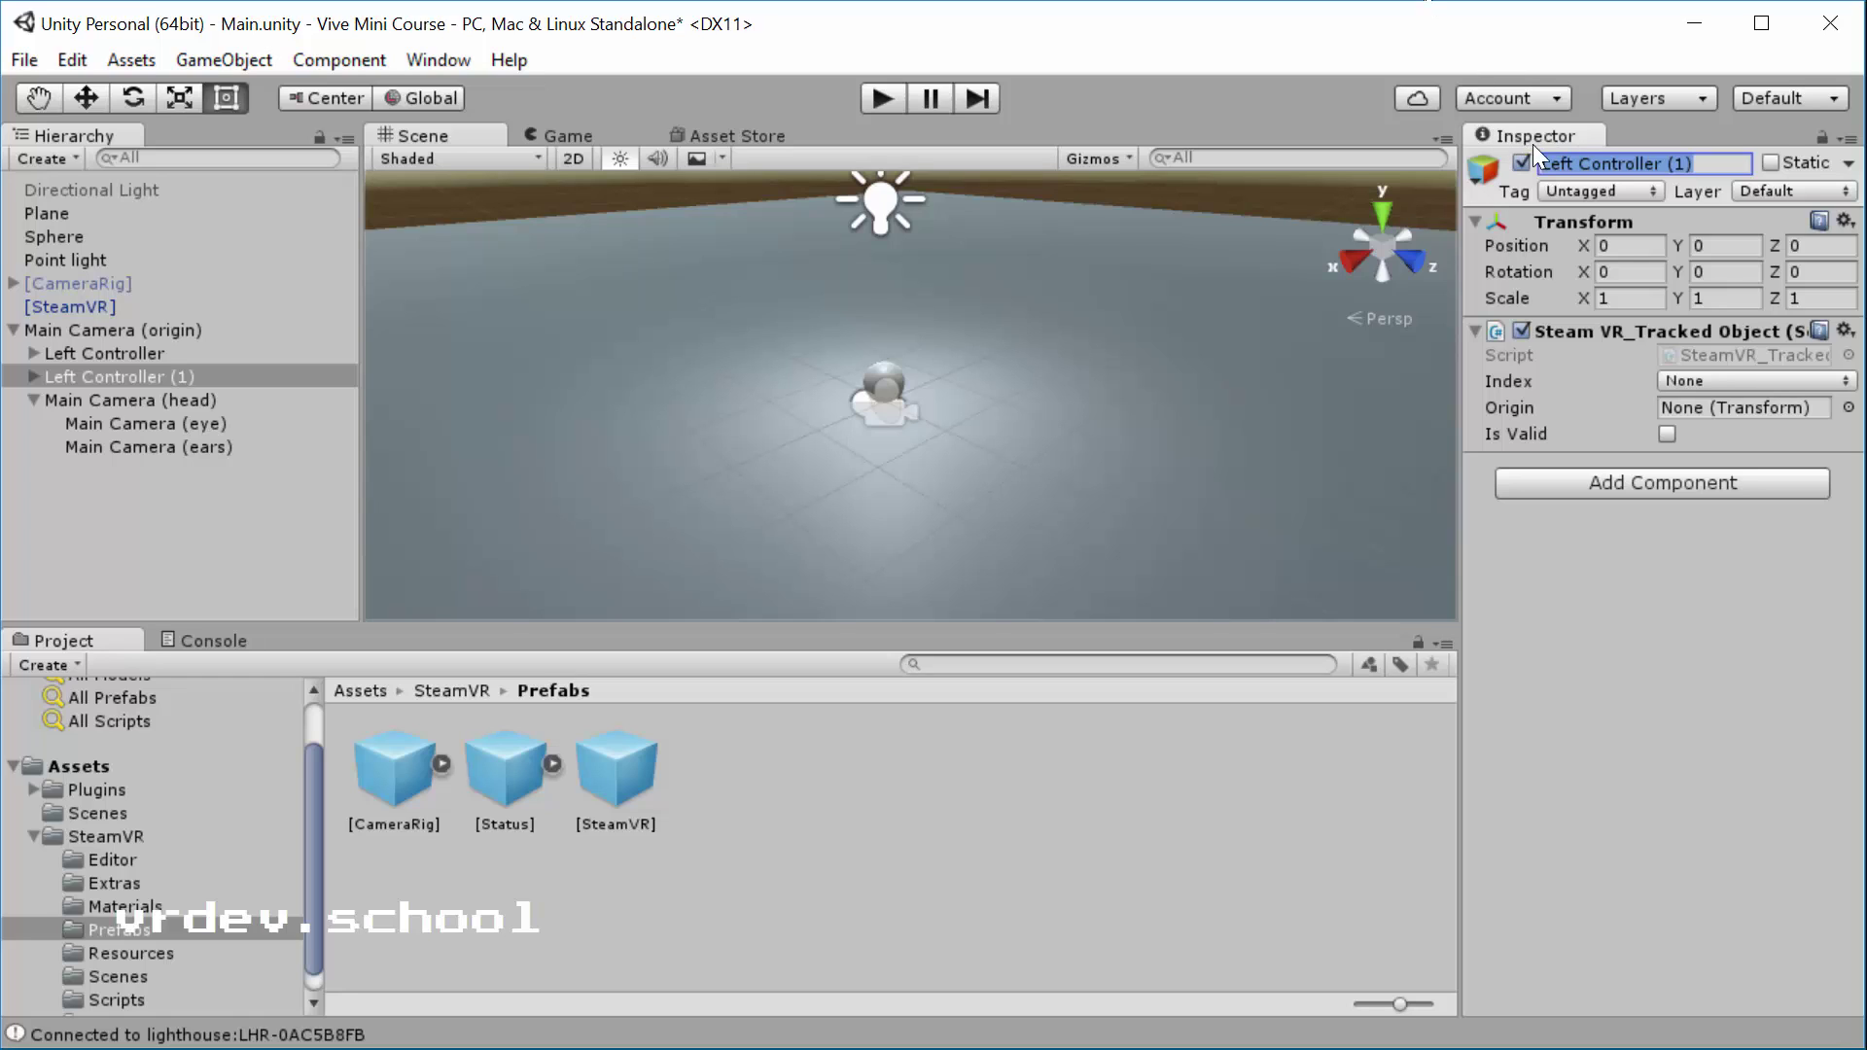
left_click(1581, 165)
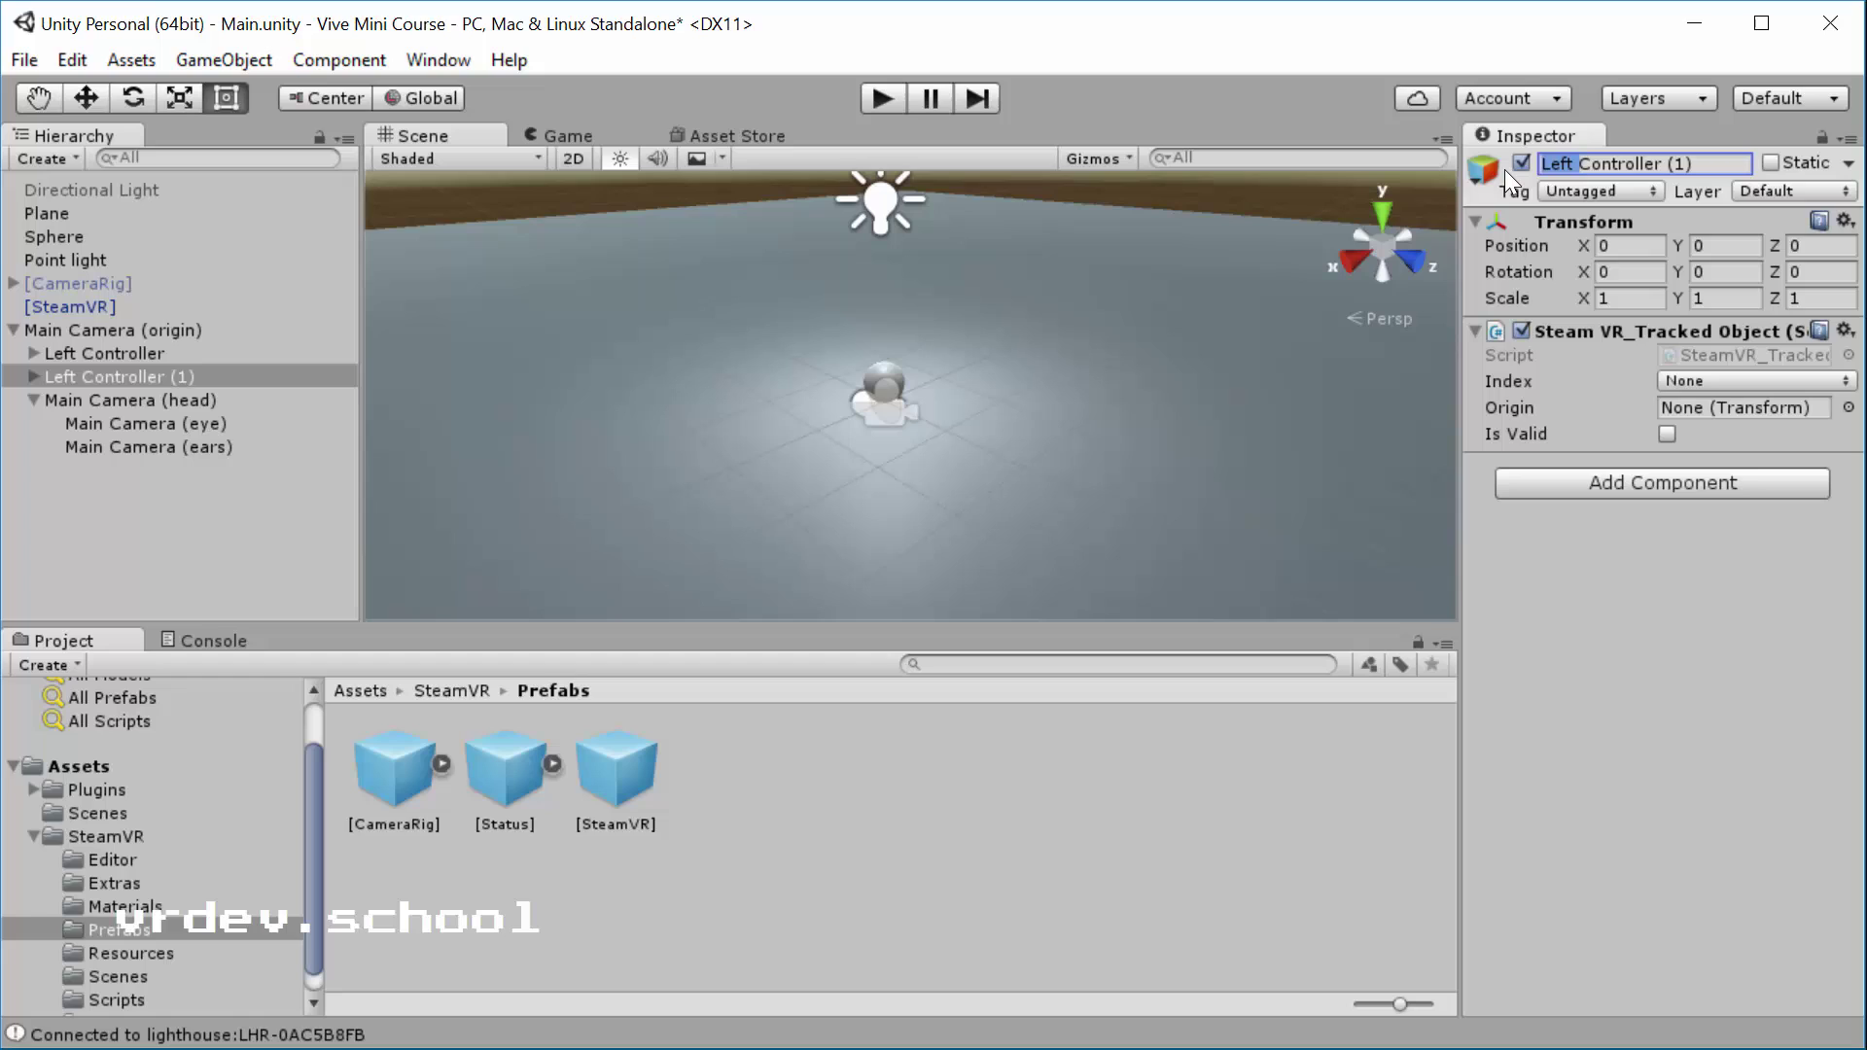
type("Right")
key("BackSpace")
key("BackSpace")
key("BackSpace")
key("BackSpace")
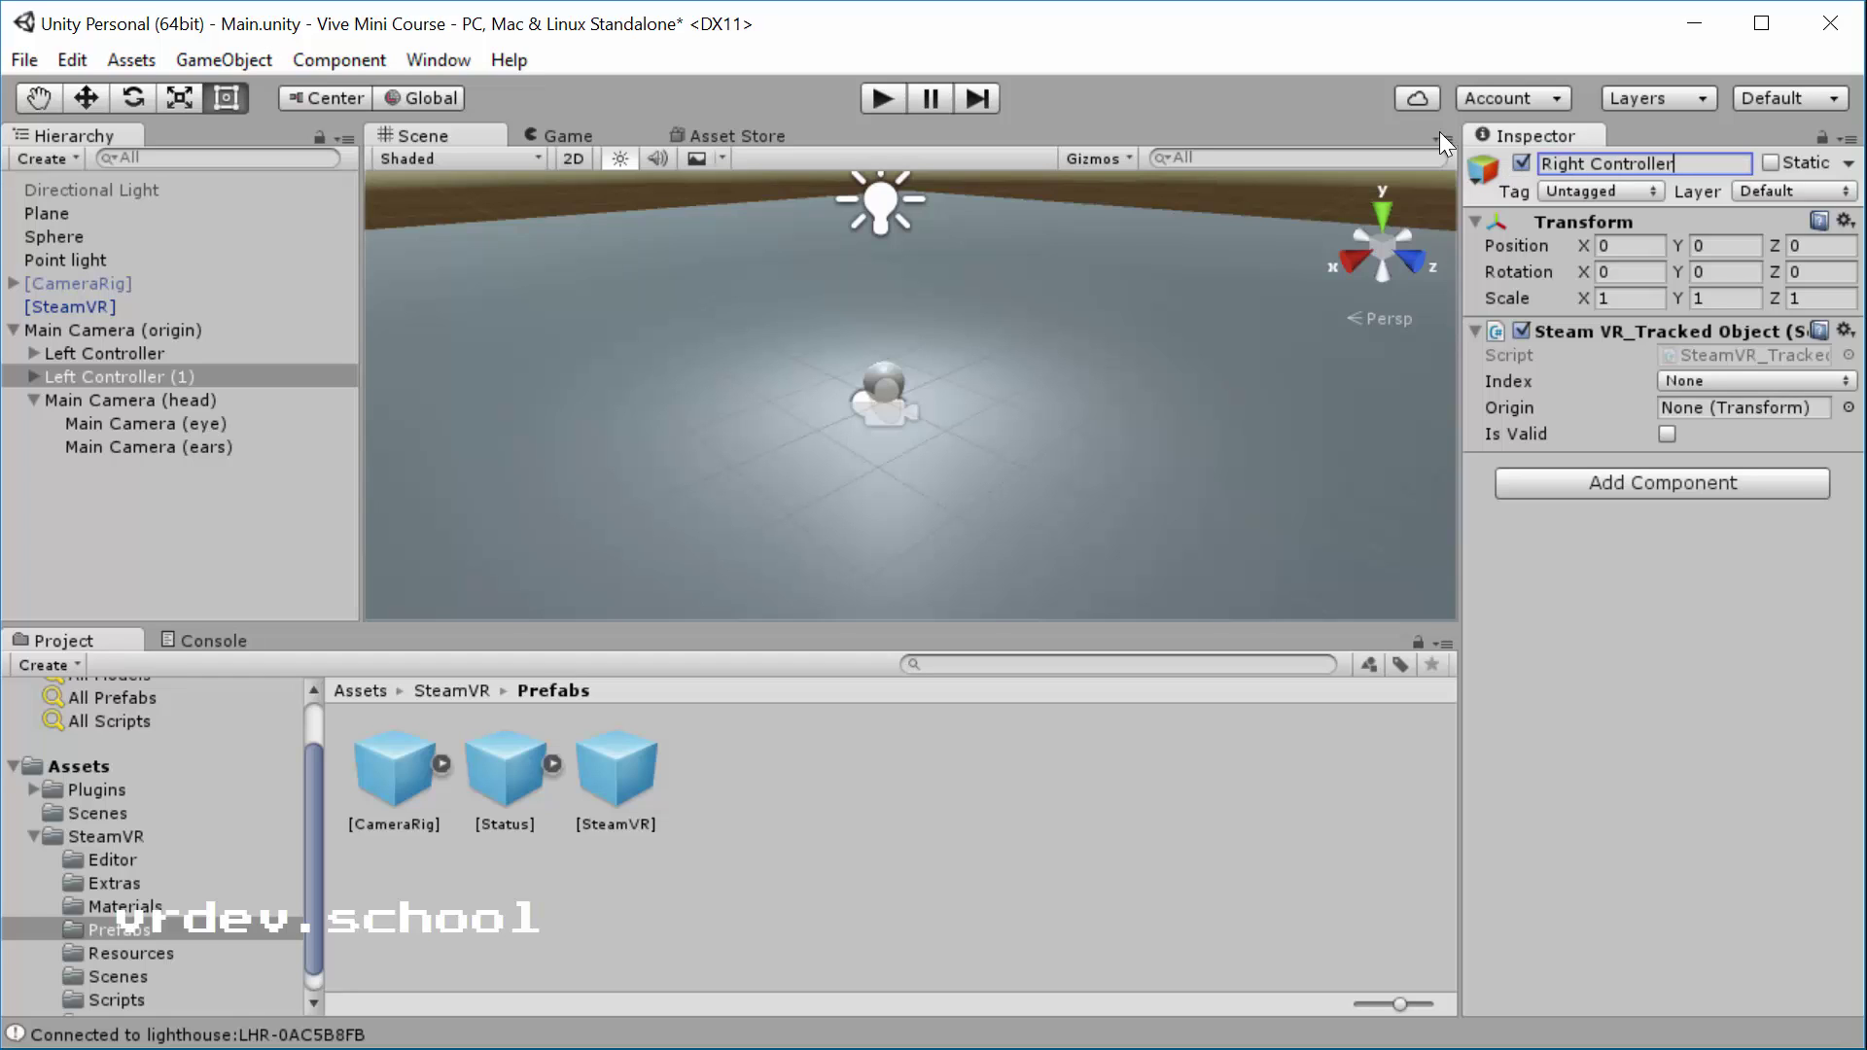
key("Return")
left_click(34, 376)
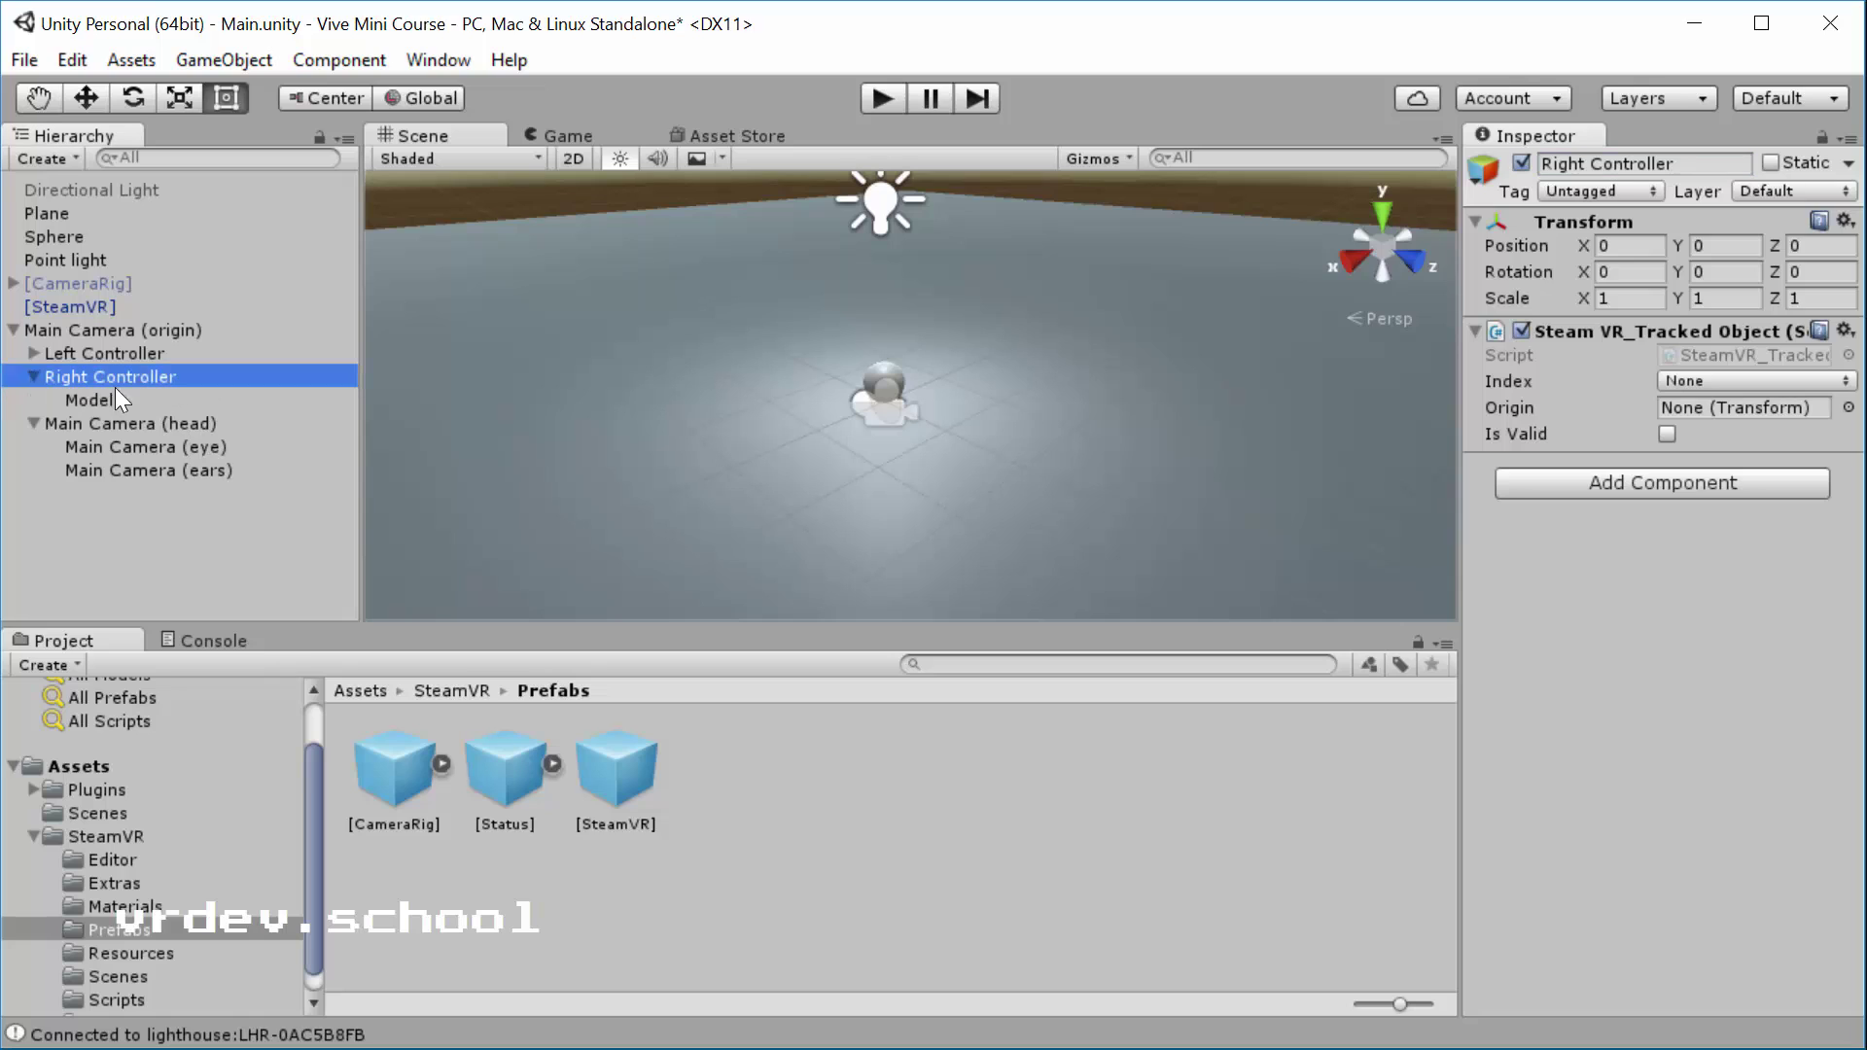
left_click(203, 402)
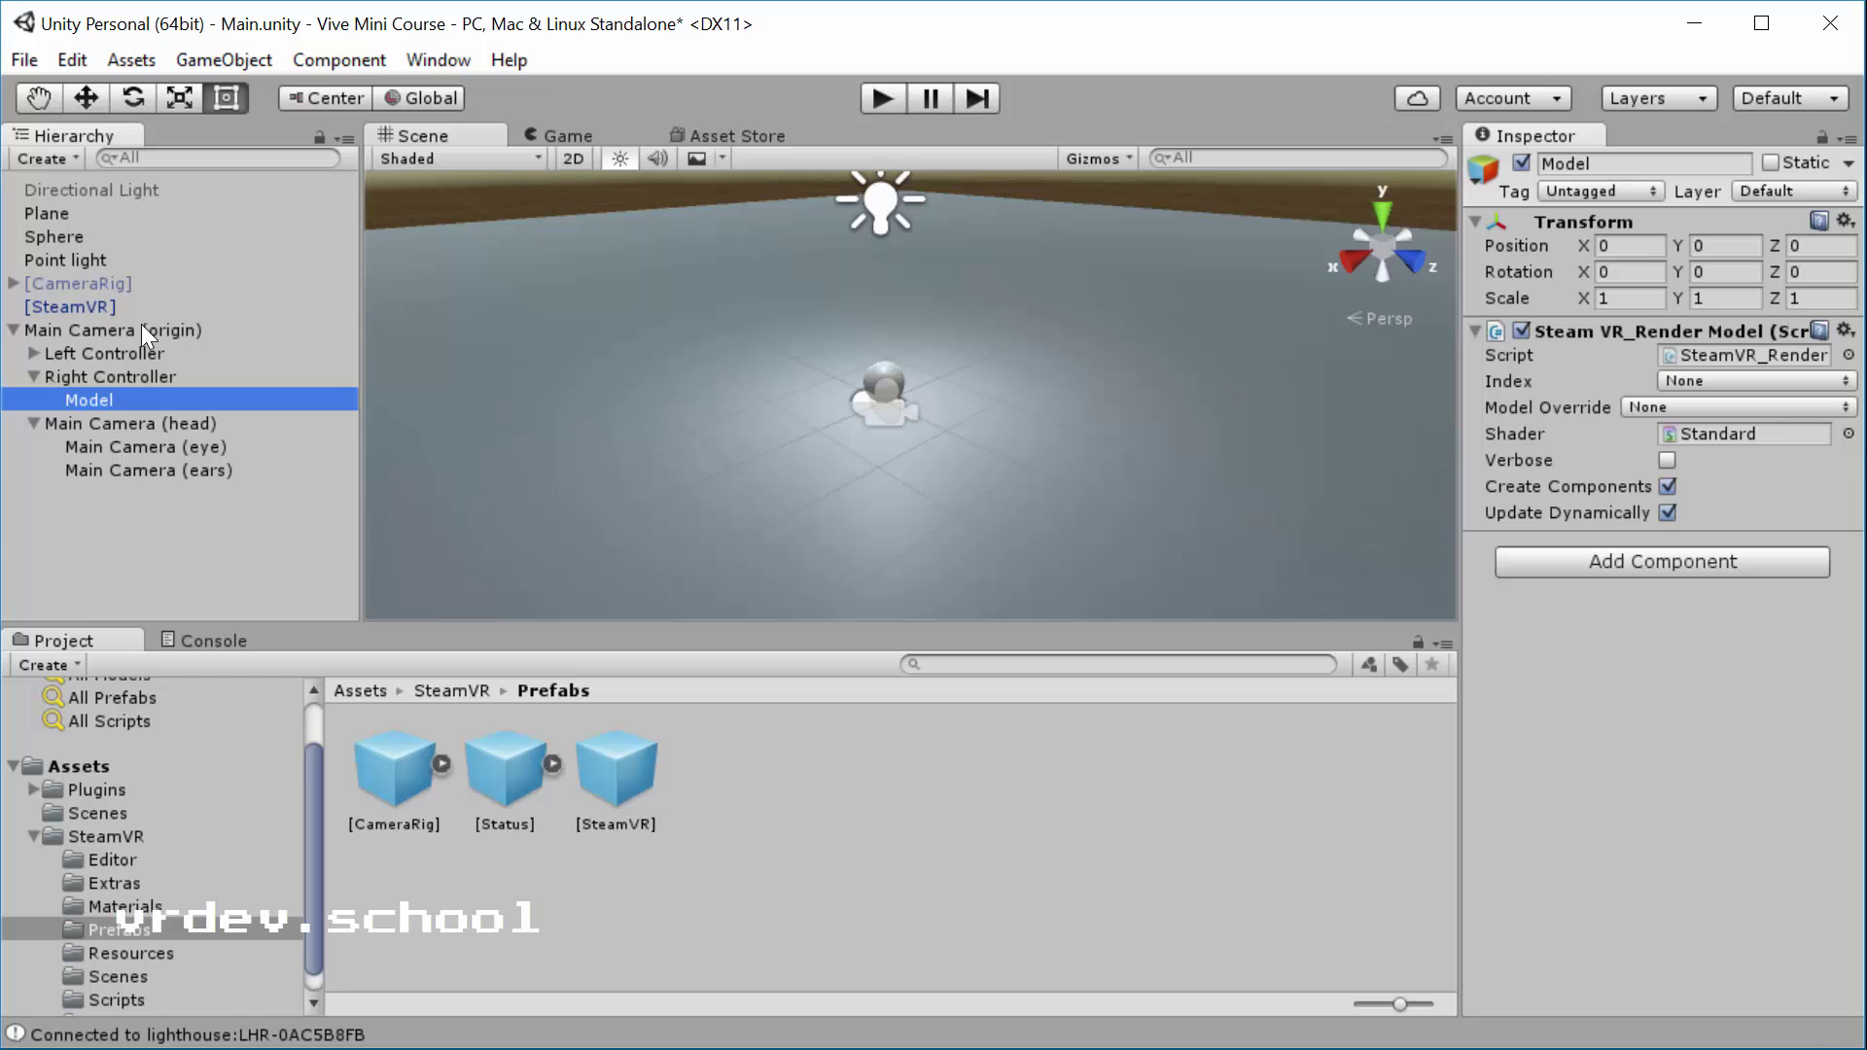
Step: Add a SteamVR_Controller Manager component to Main Camera (origin)
left_click(179, 329)
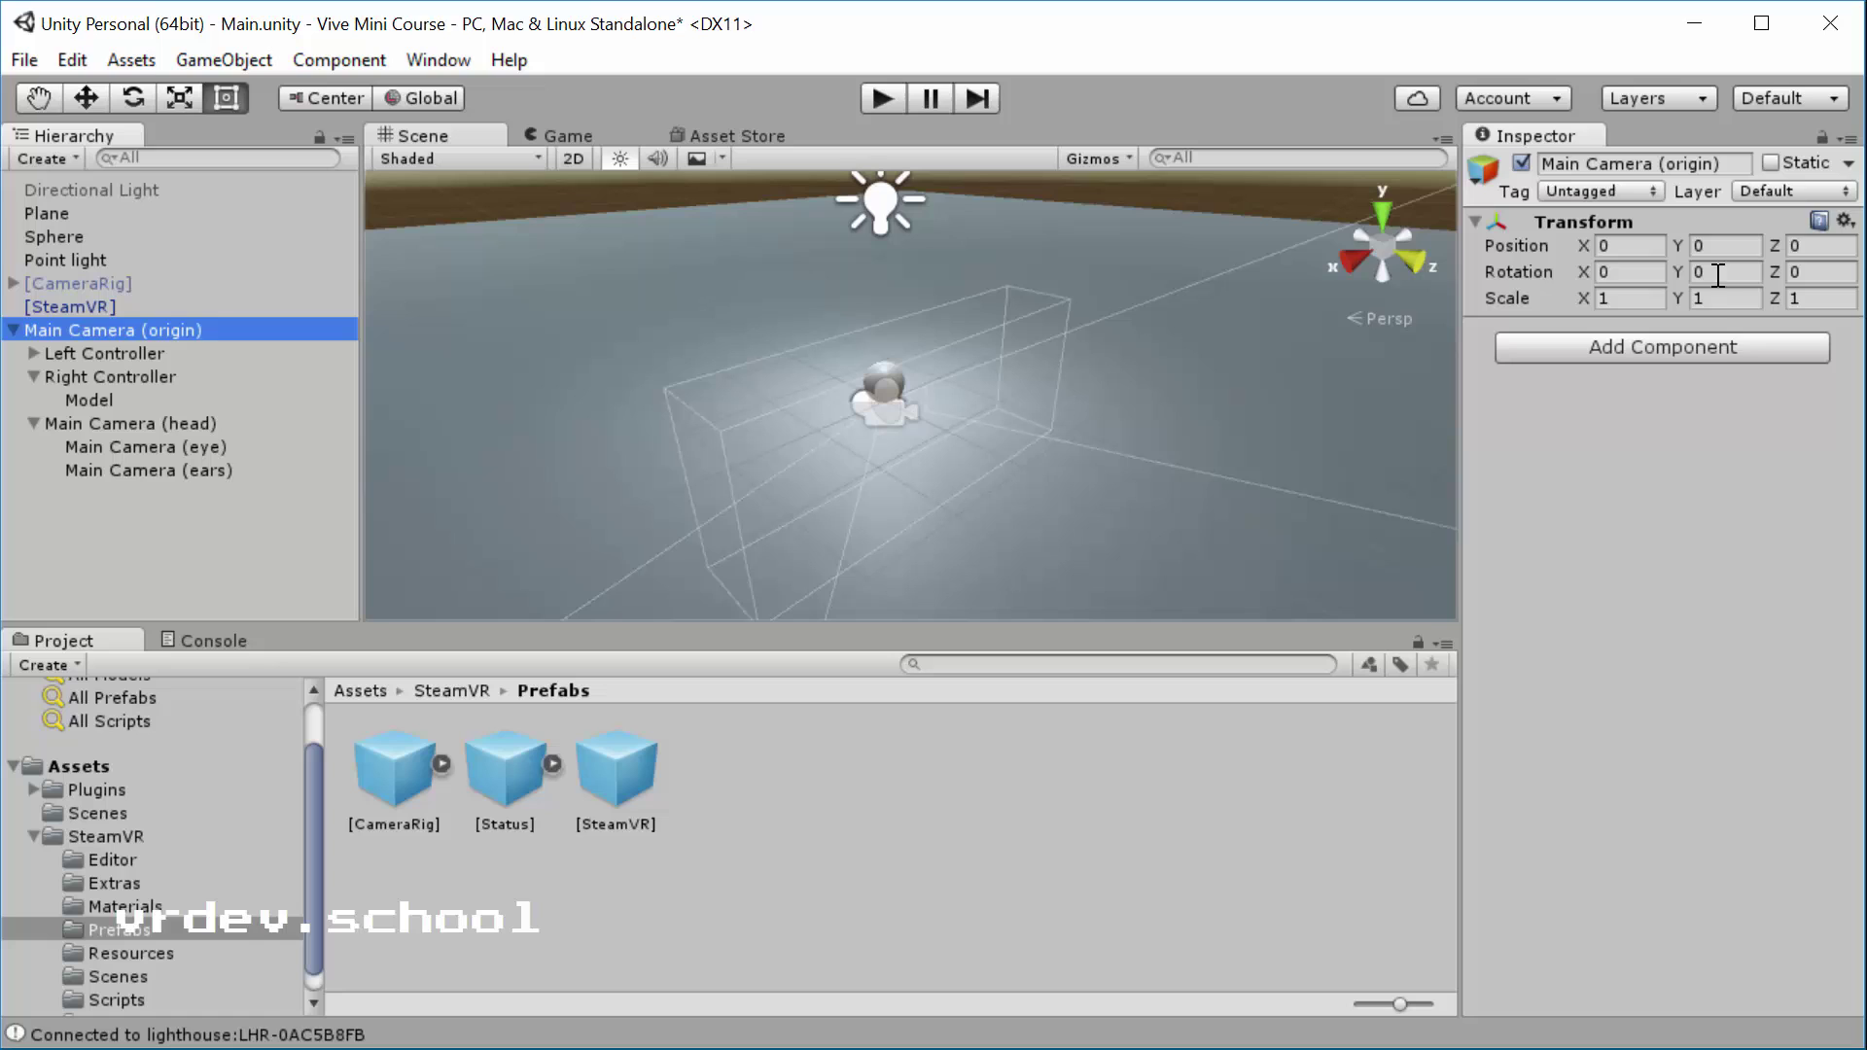
left_click(1590, 342)
type("Stream")
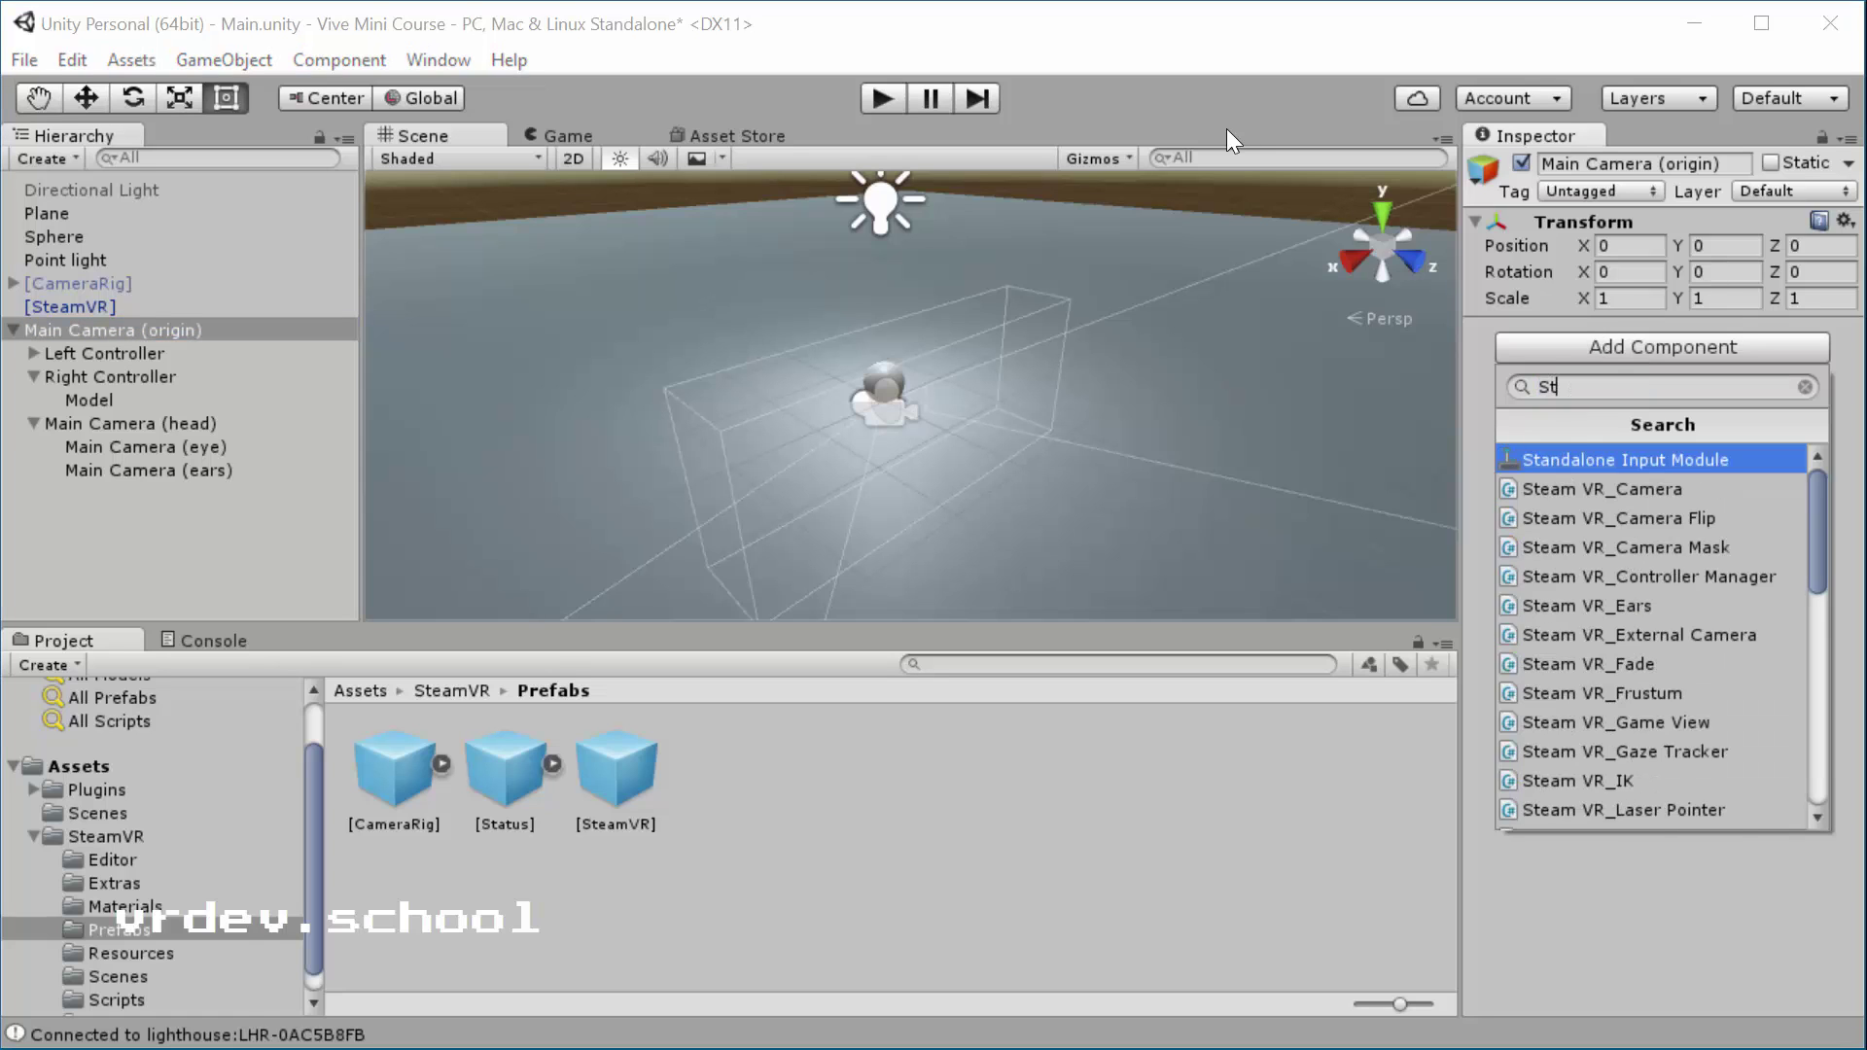
key("BackSpace")
key("BackSpace")
key("BackSpace")
key("BackSpace")
type("eam")
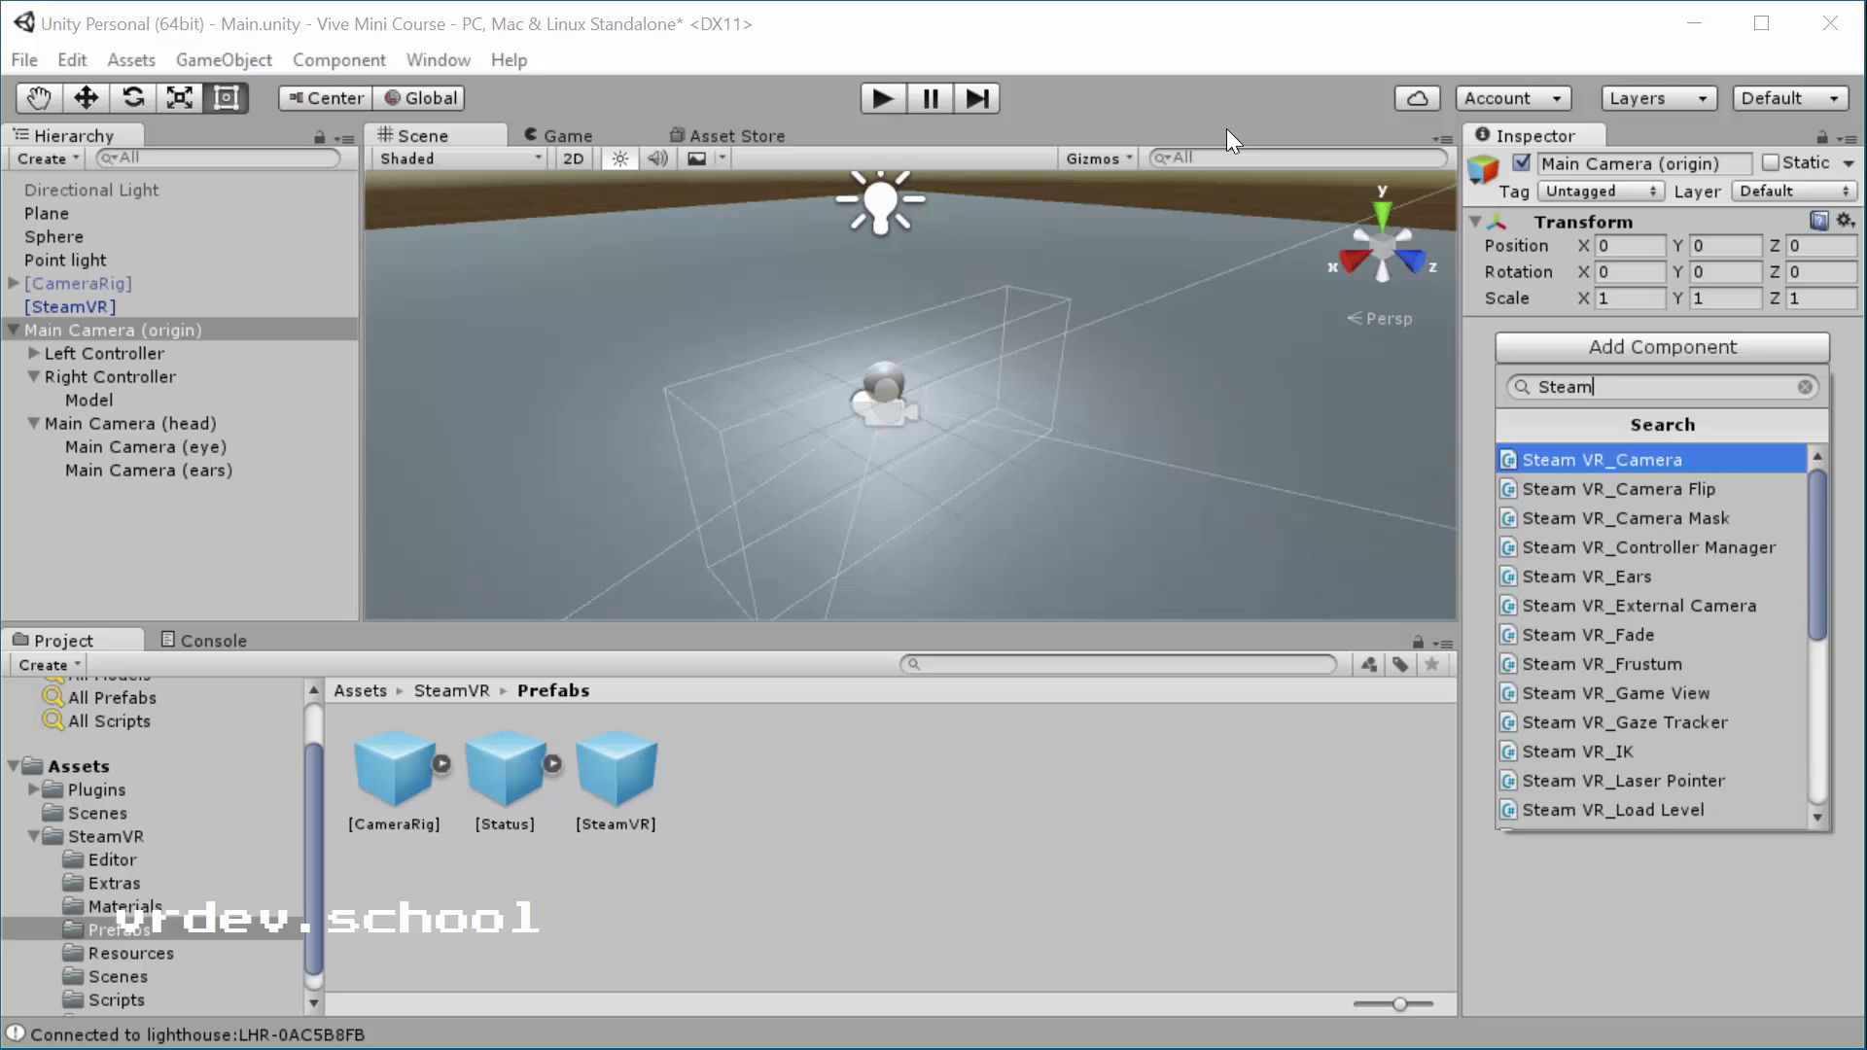
type(" VR Cont")
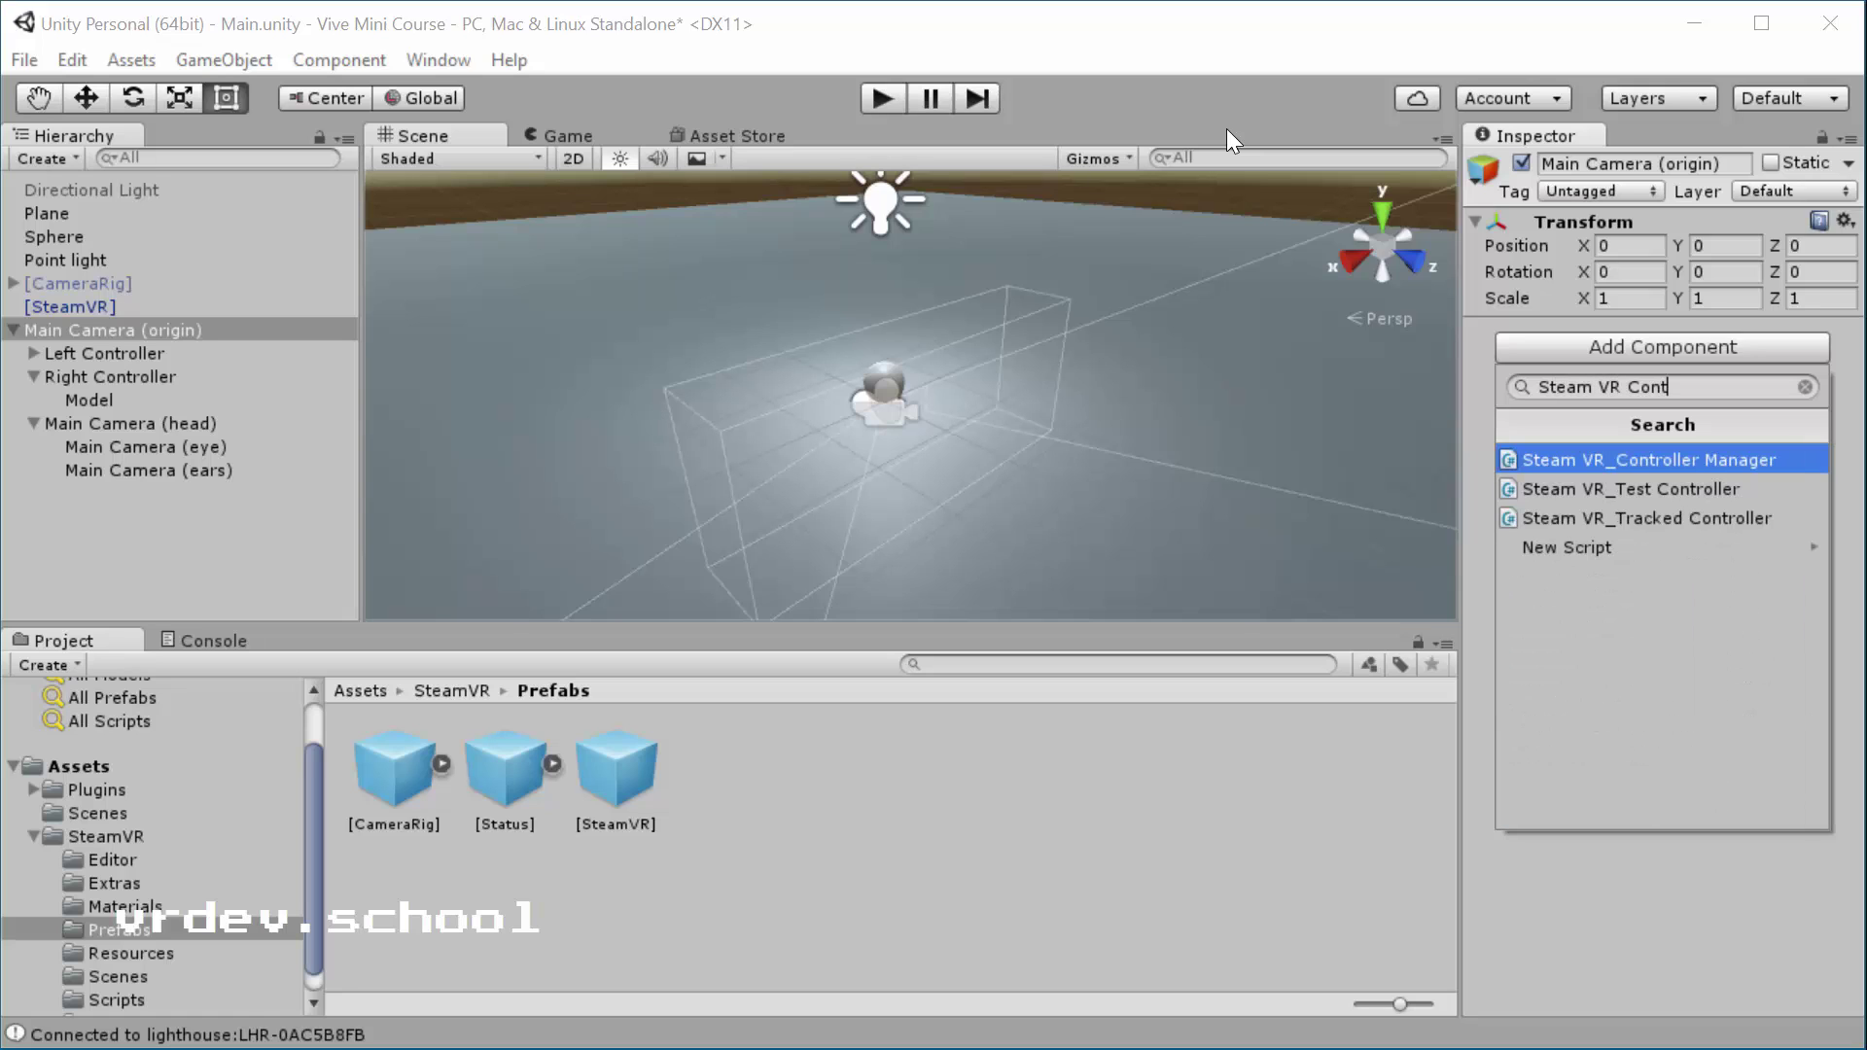
left_click(1584, 453)
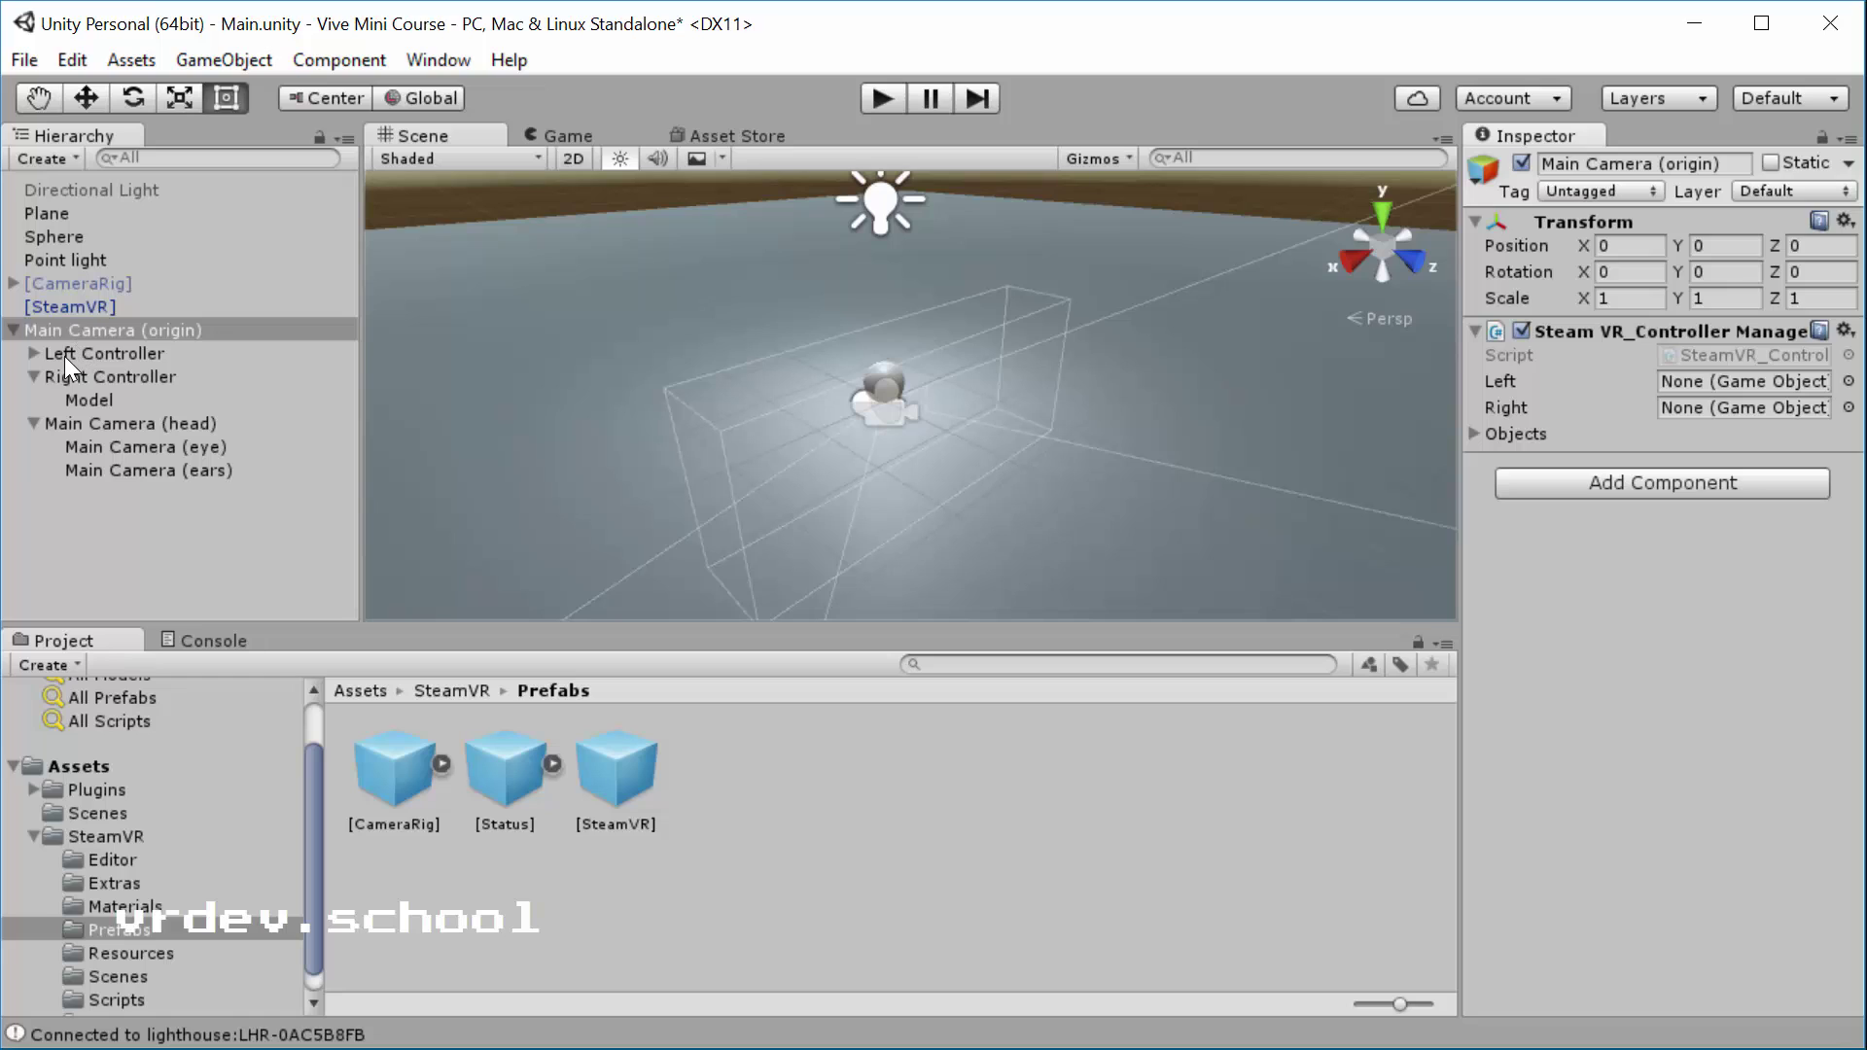
Step: Assign Left Controller and Right Controller to the manager's Left and Right slots
left_click_drag(64, 356, 1687, 385)
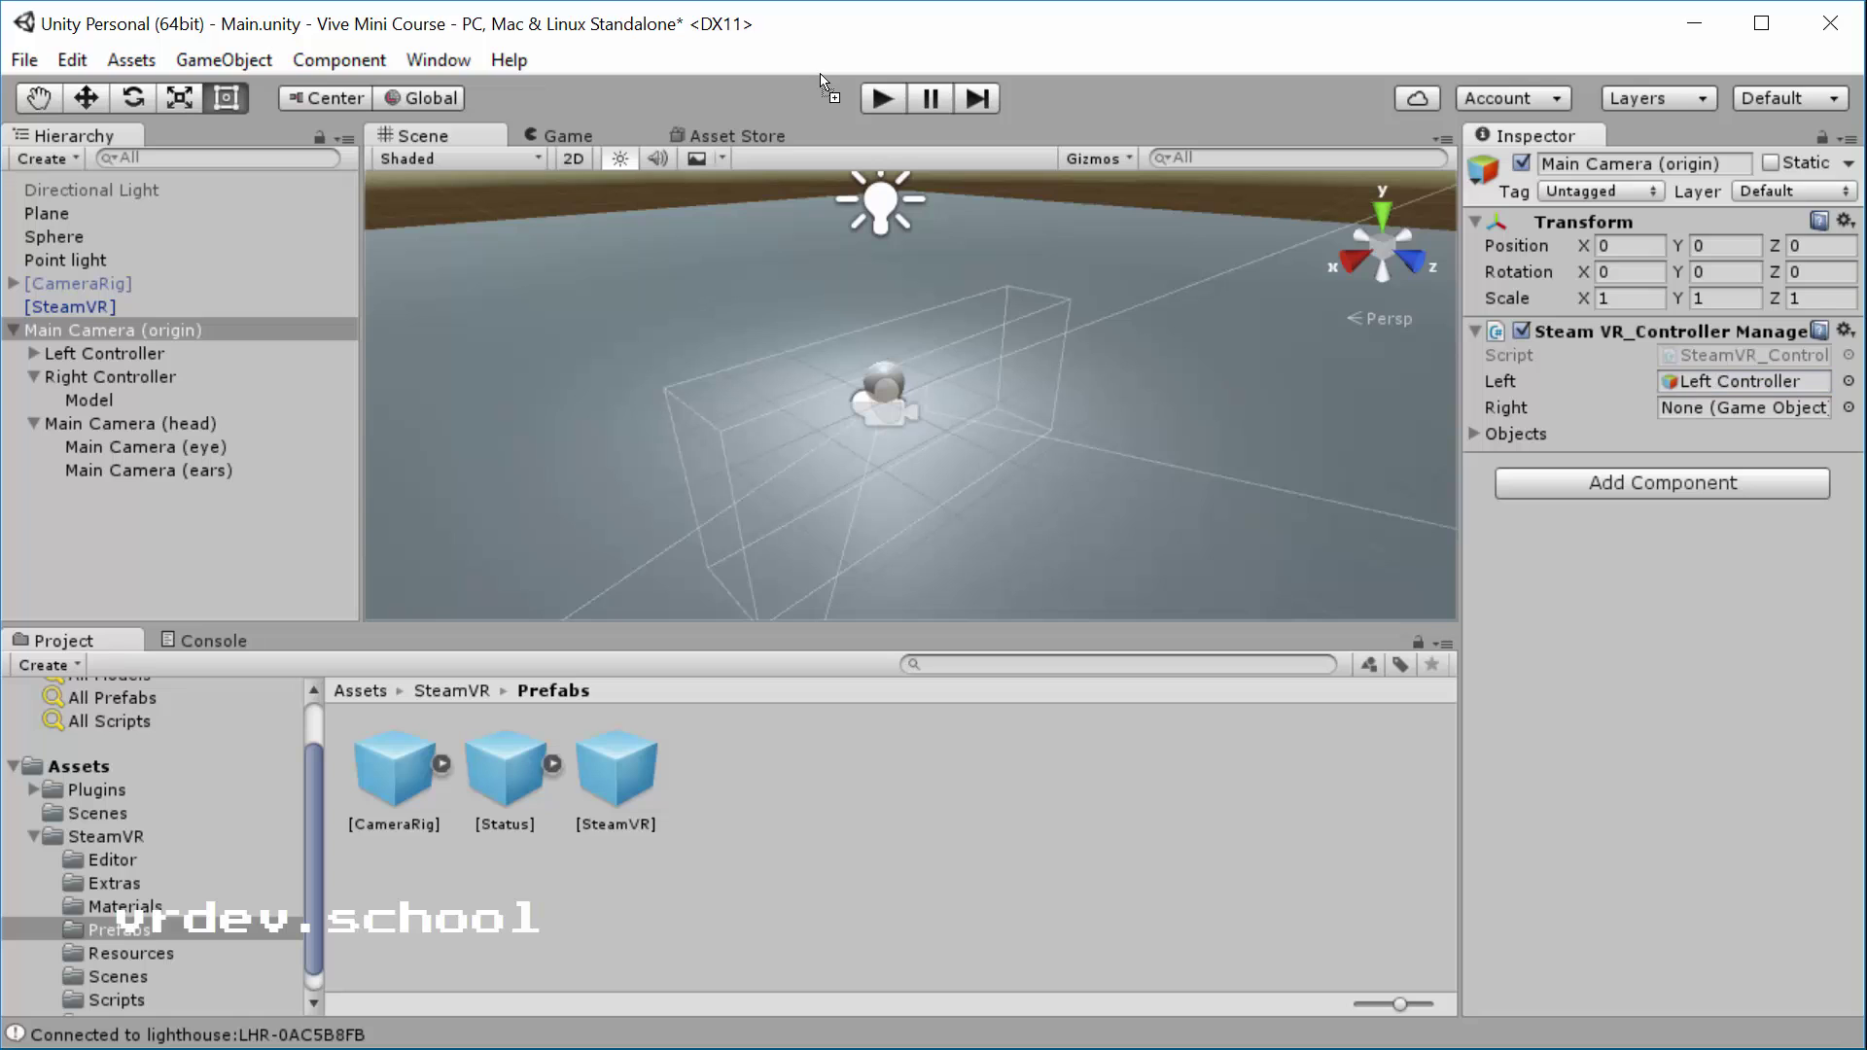
left_click(105, 376)
left_click(88, 330)
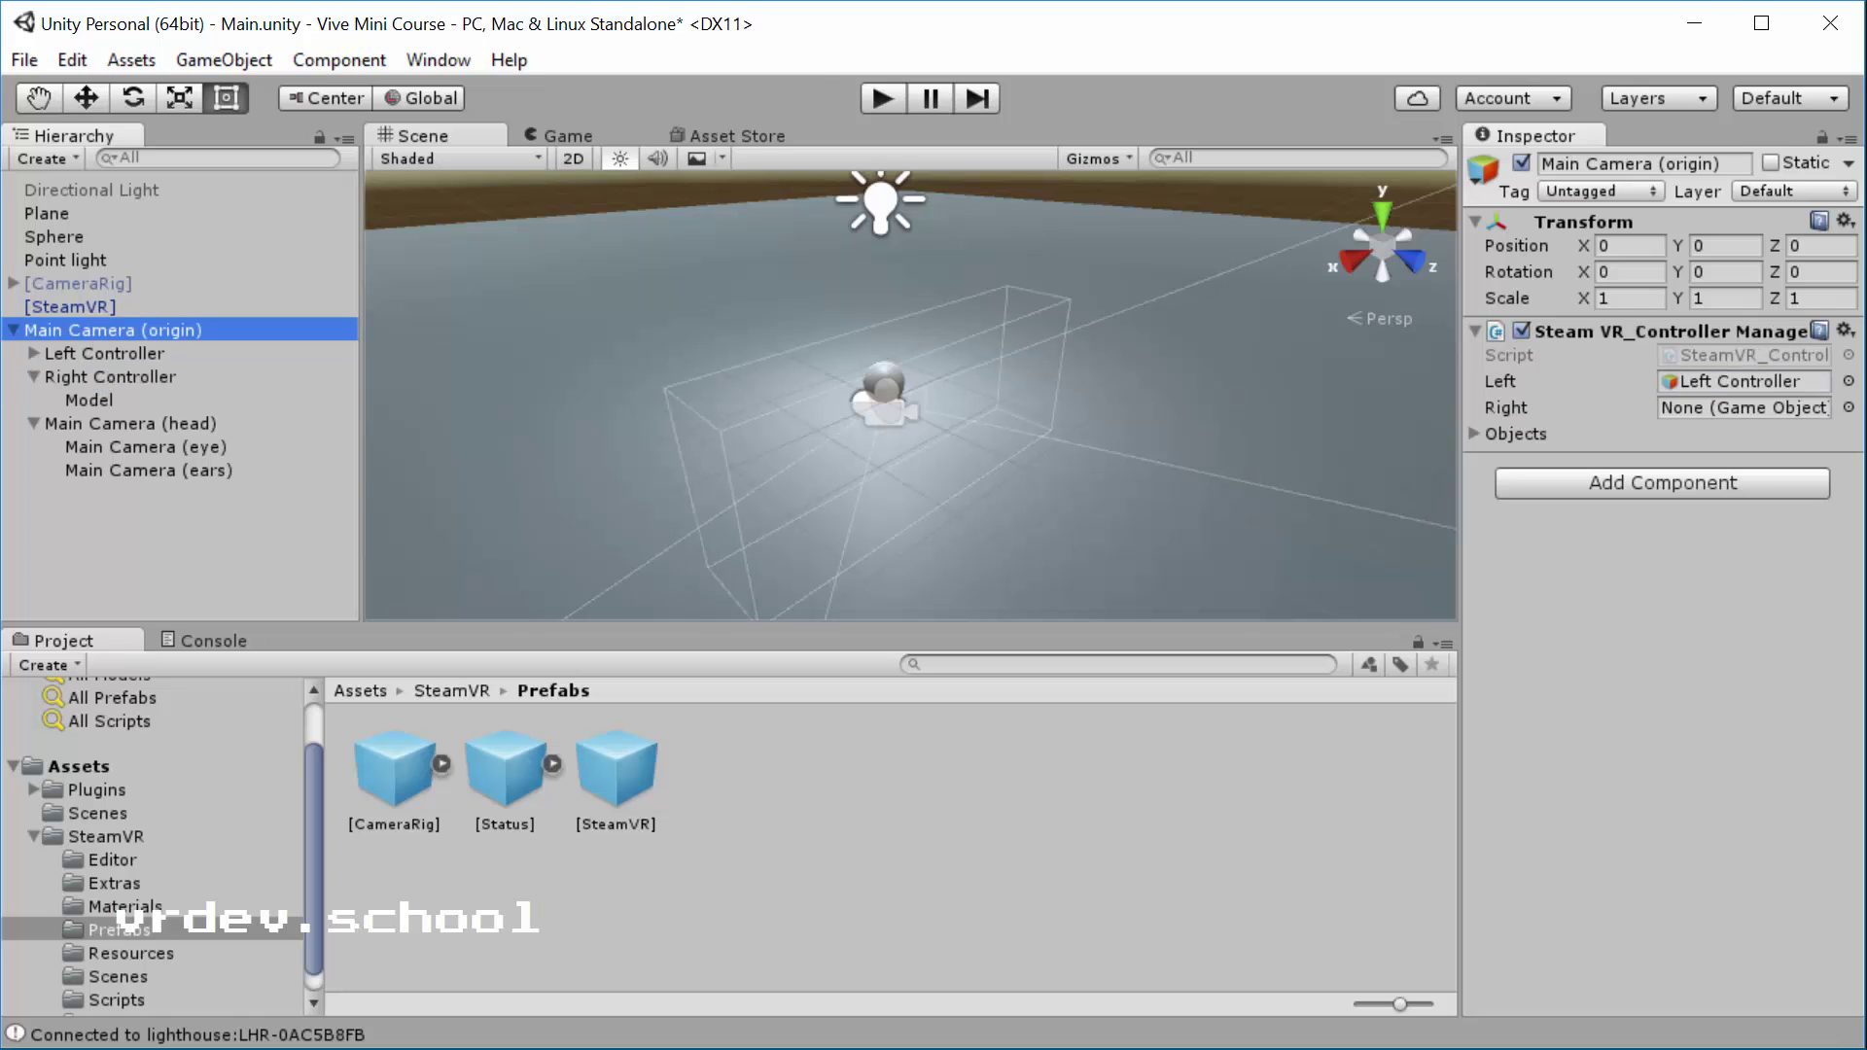
left_click_drag(91, 375, 1723, 417)
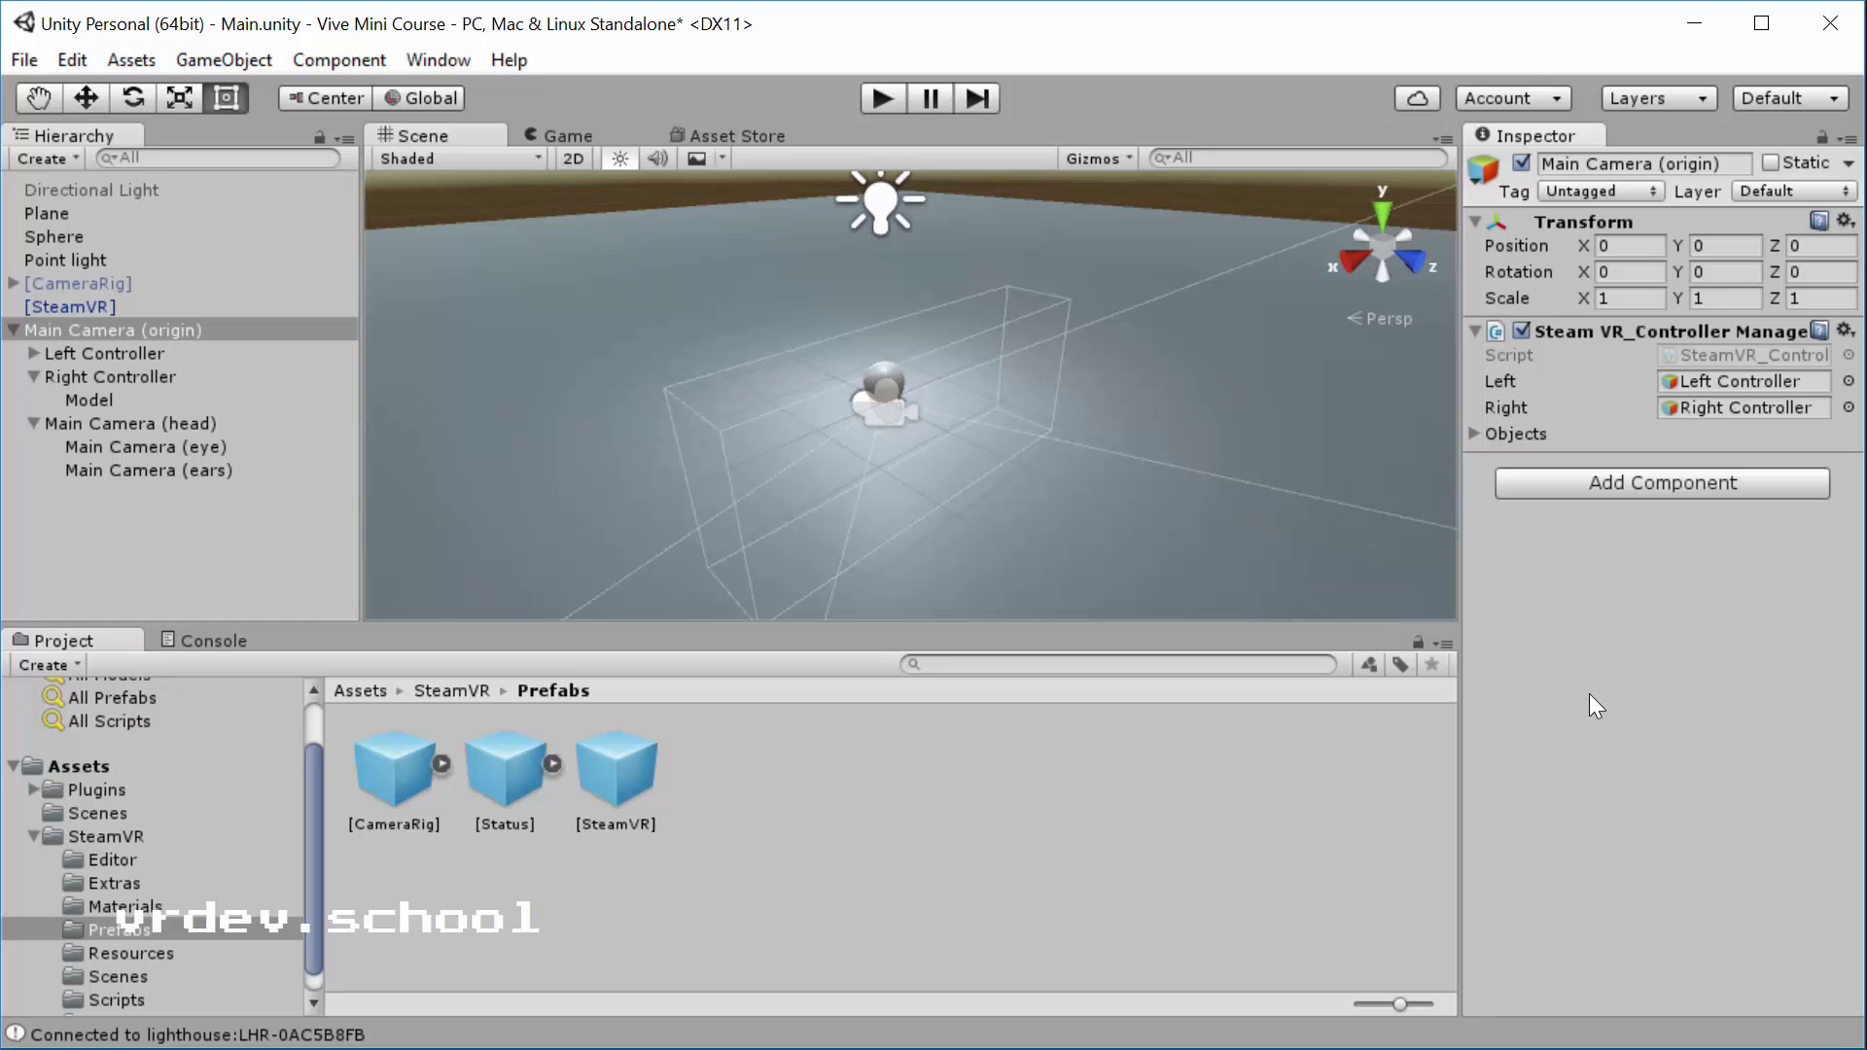
Step: Show the SteamVR status window and run the scene in Play mode to test the controllers
left_click(1065, 1048)
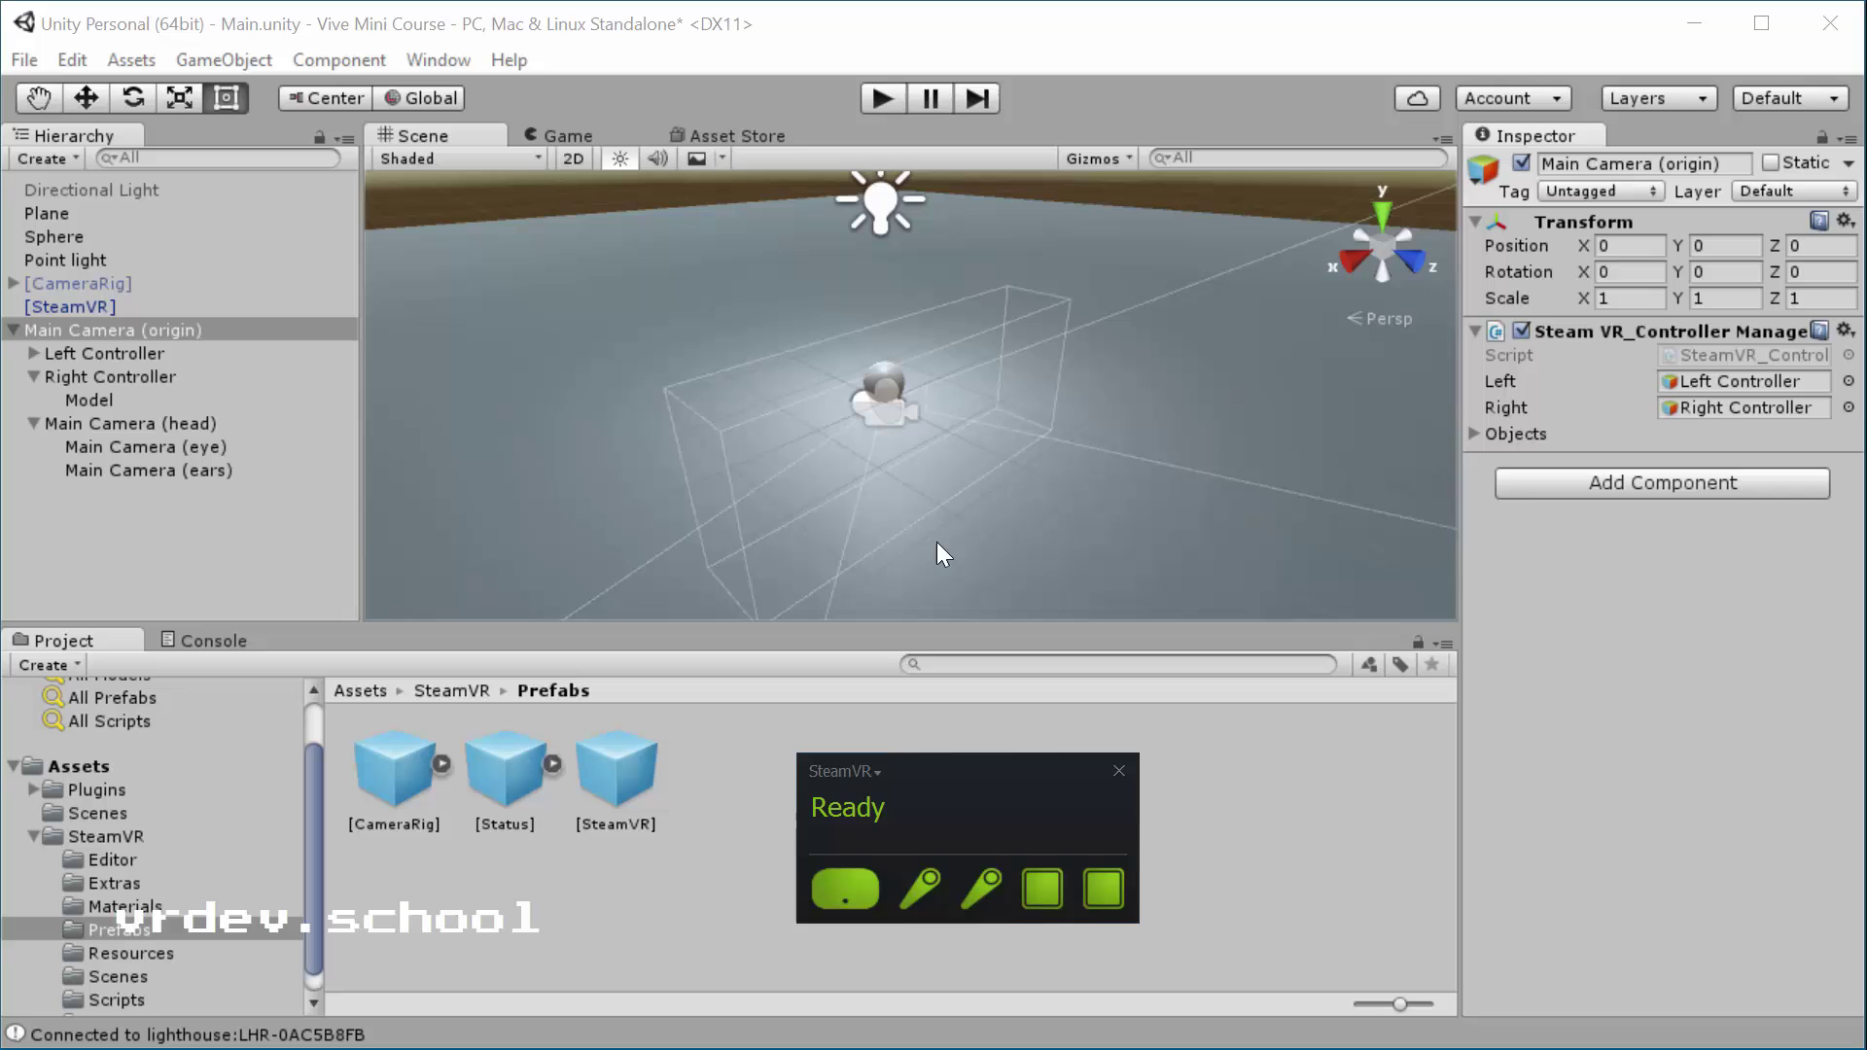
left_click(862, 103)
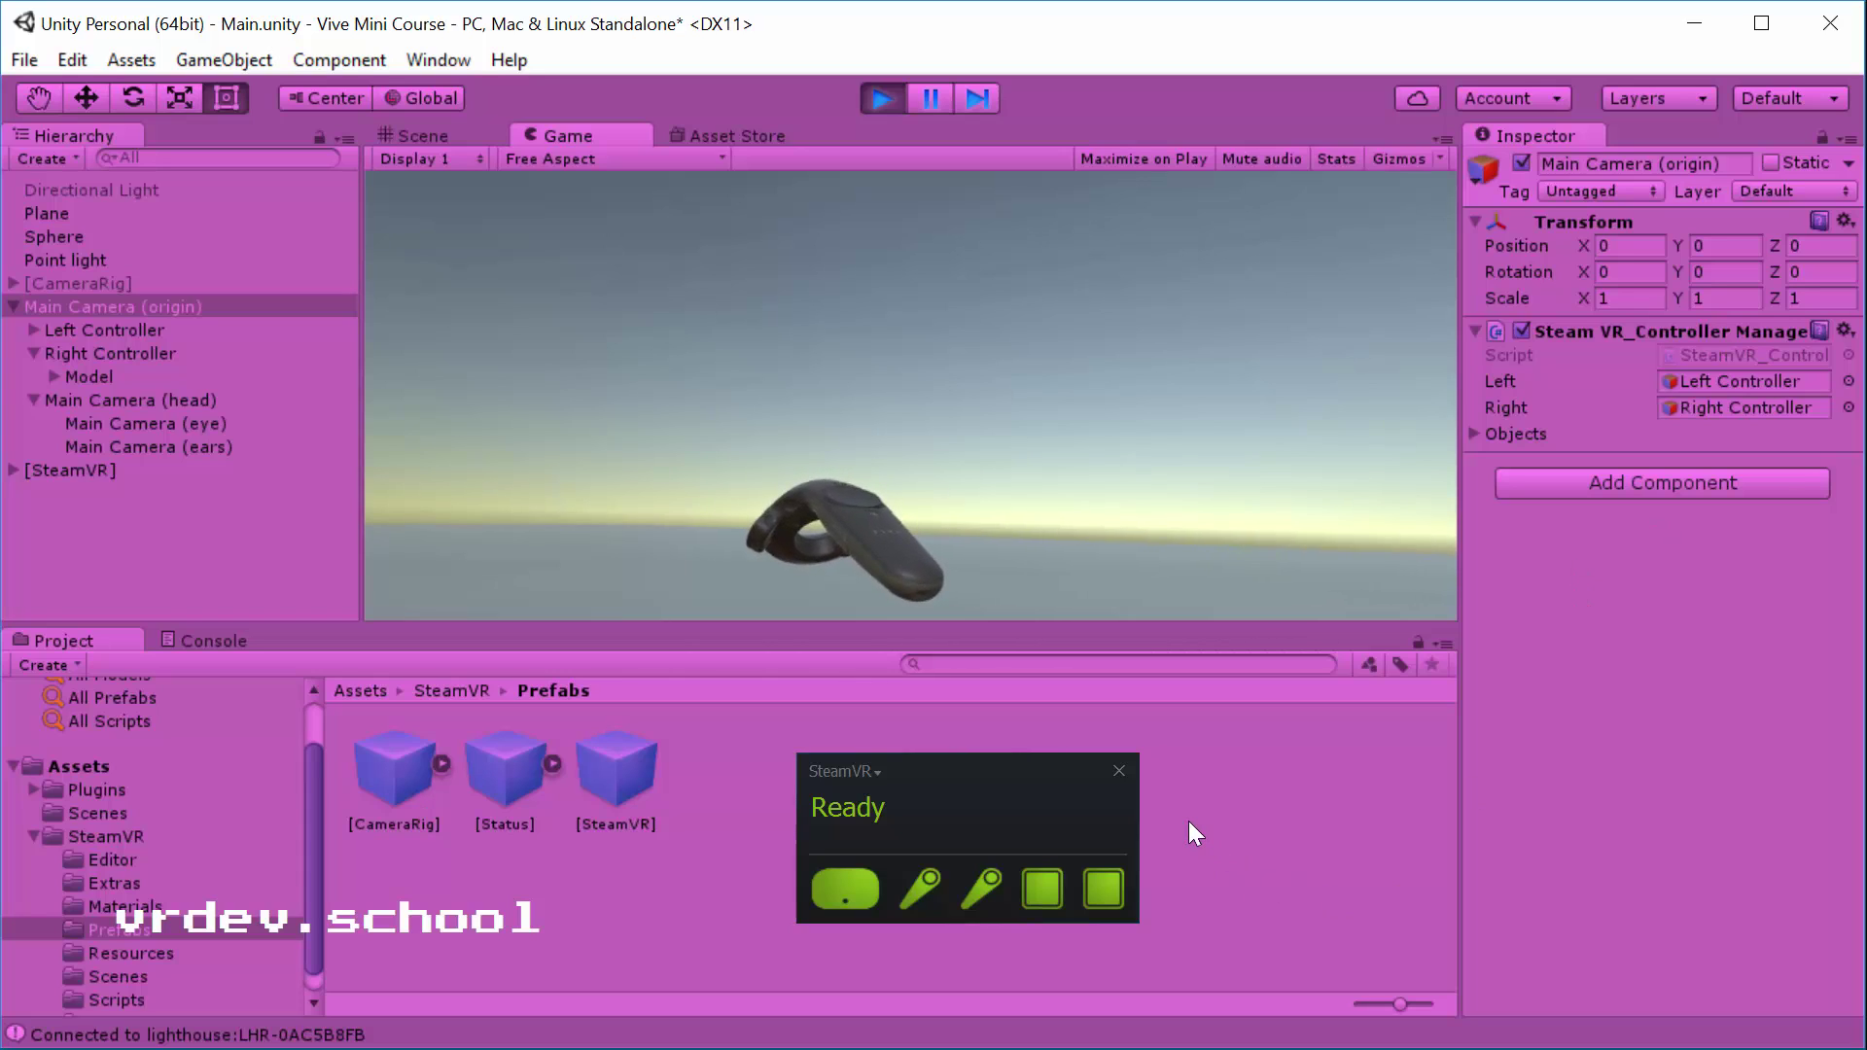
Step: Stop play mode, add SteamVR_Play Area to Main Camera (origin), and move the SteamVR status window lower
left_click(878, 97)
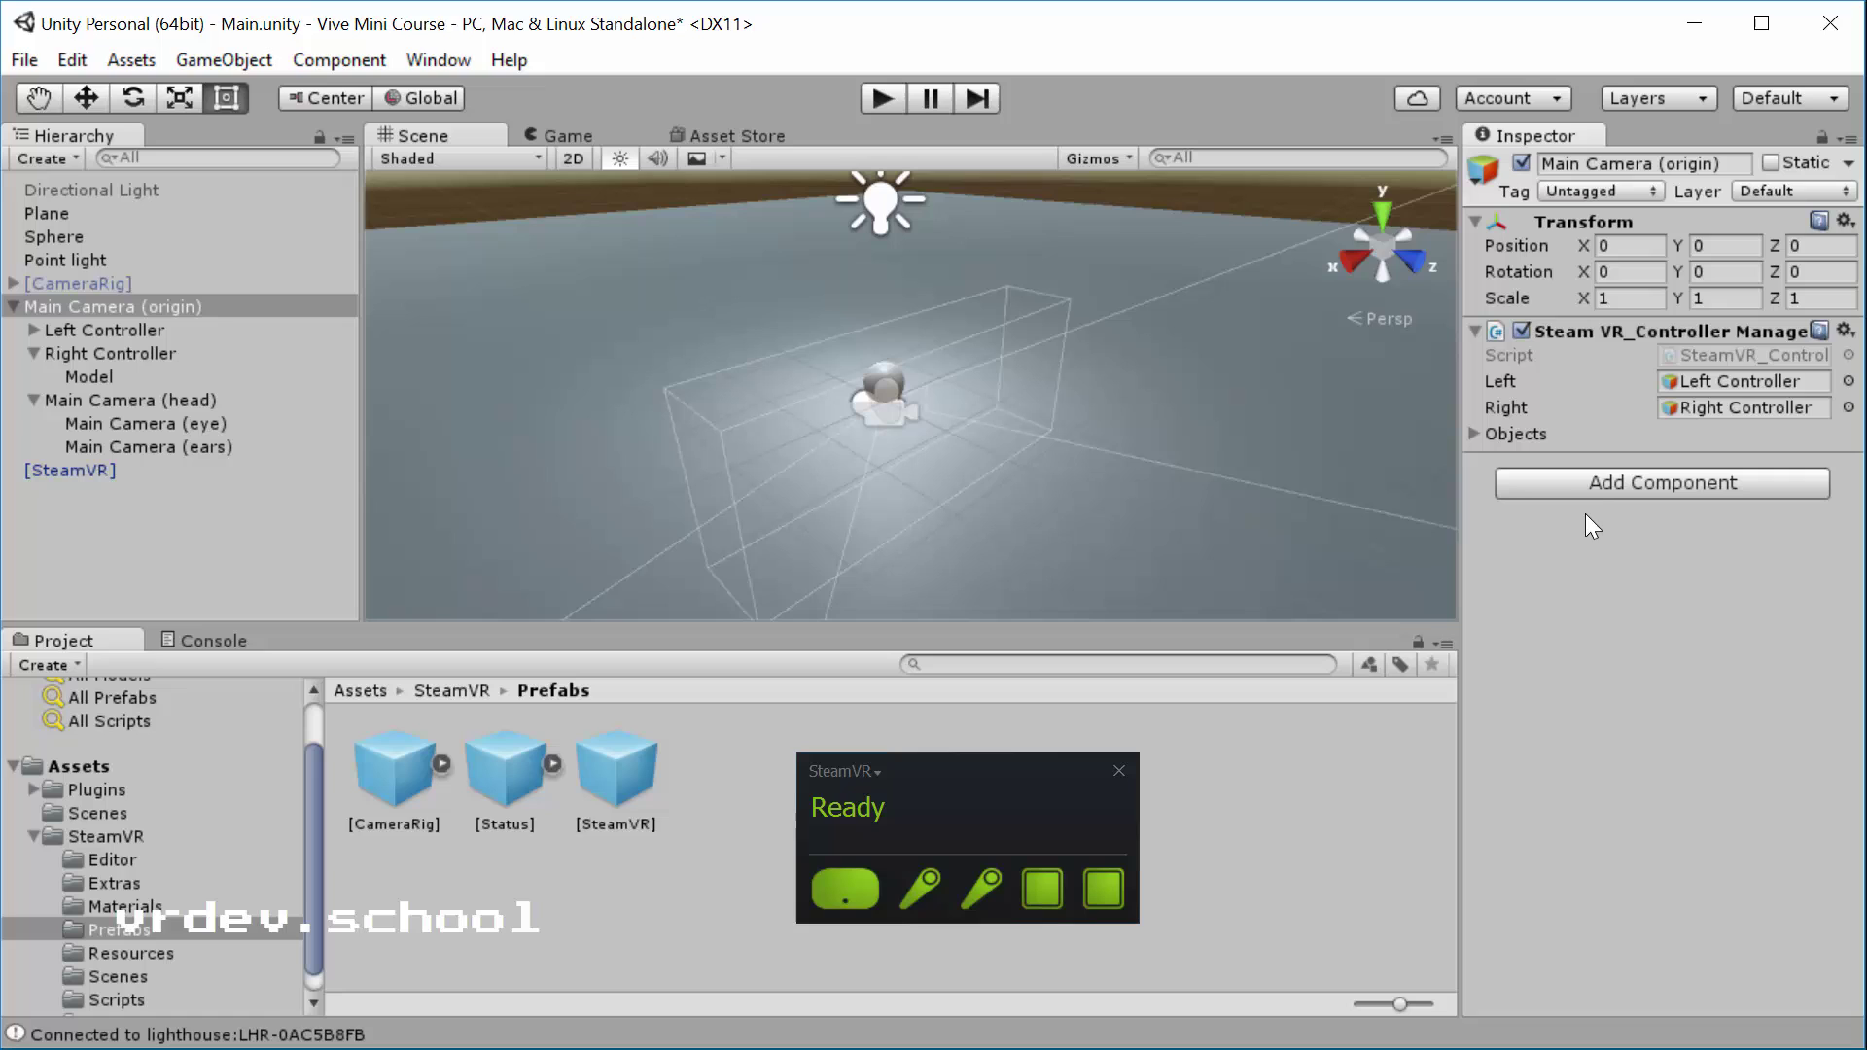
left_click(1584, 483)
type("Stea")
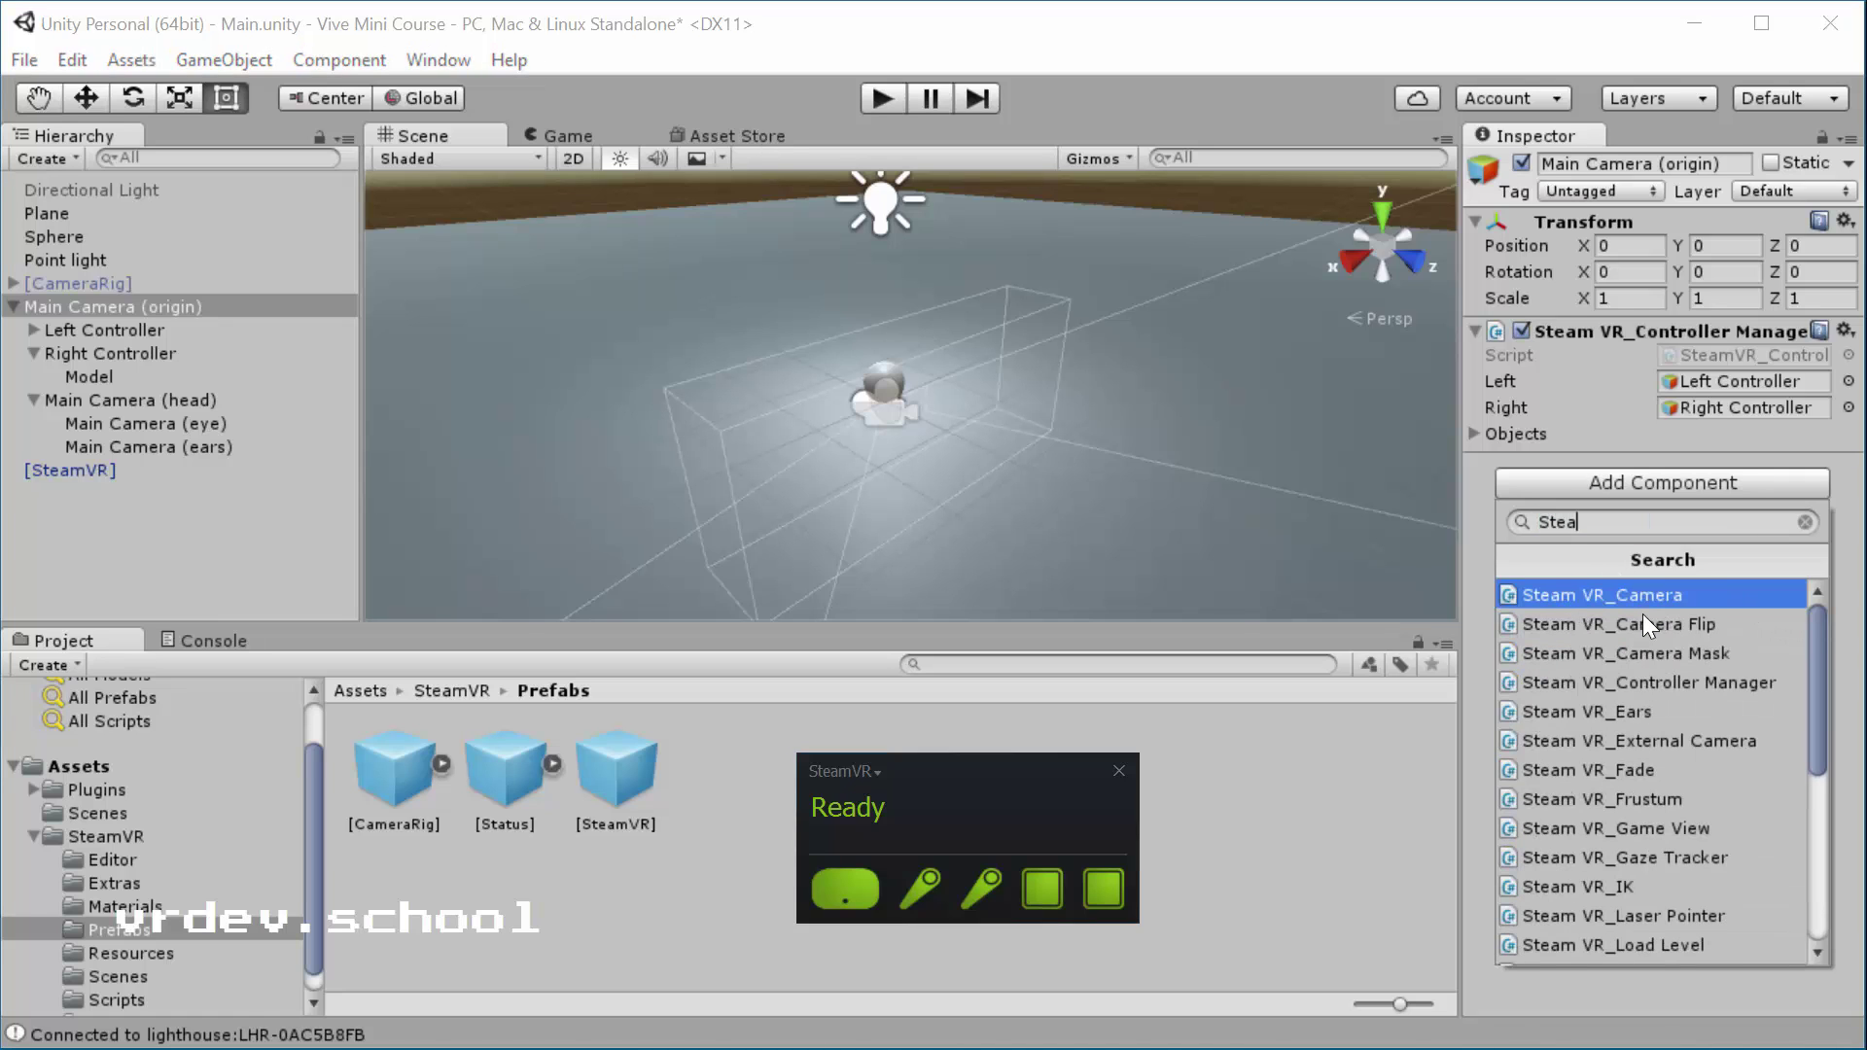
type("m VR play")
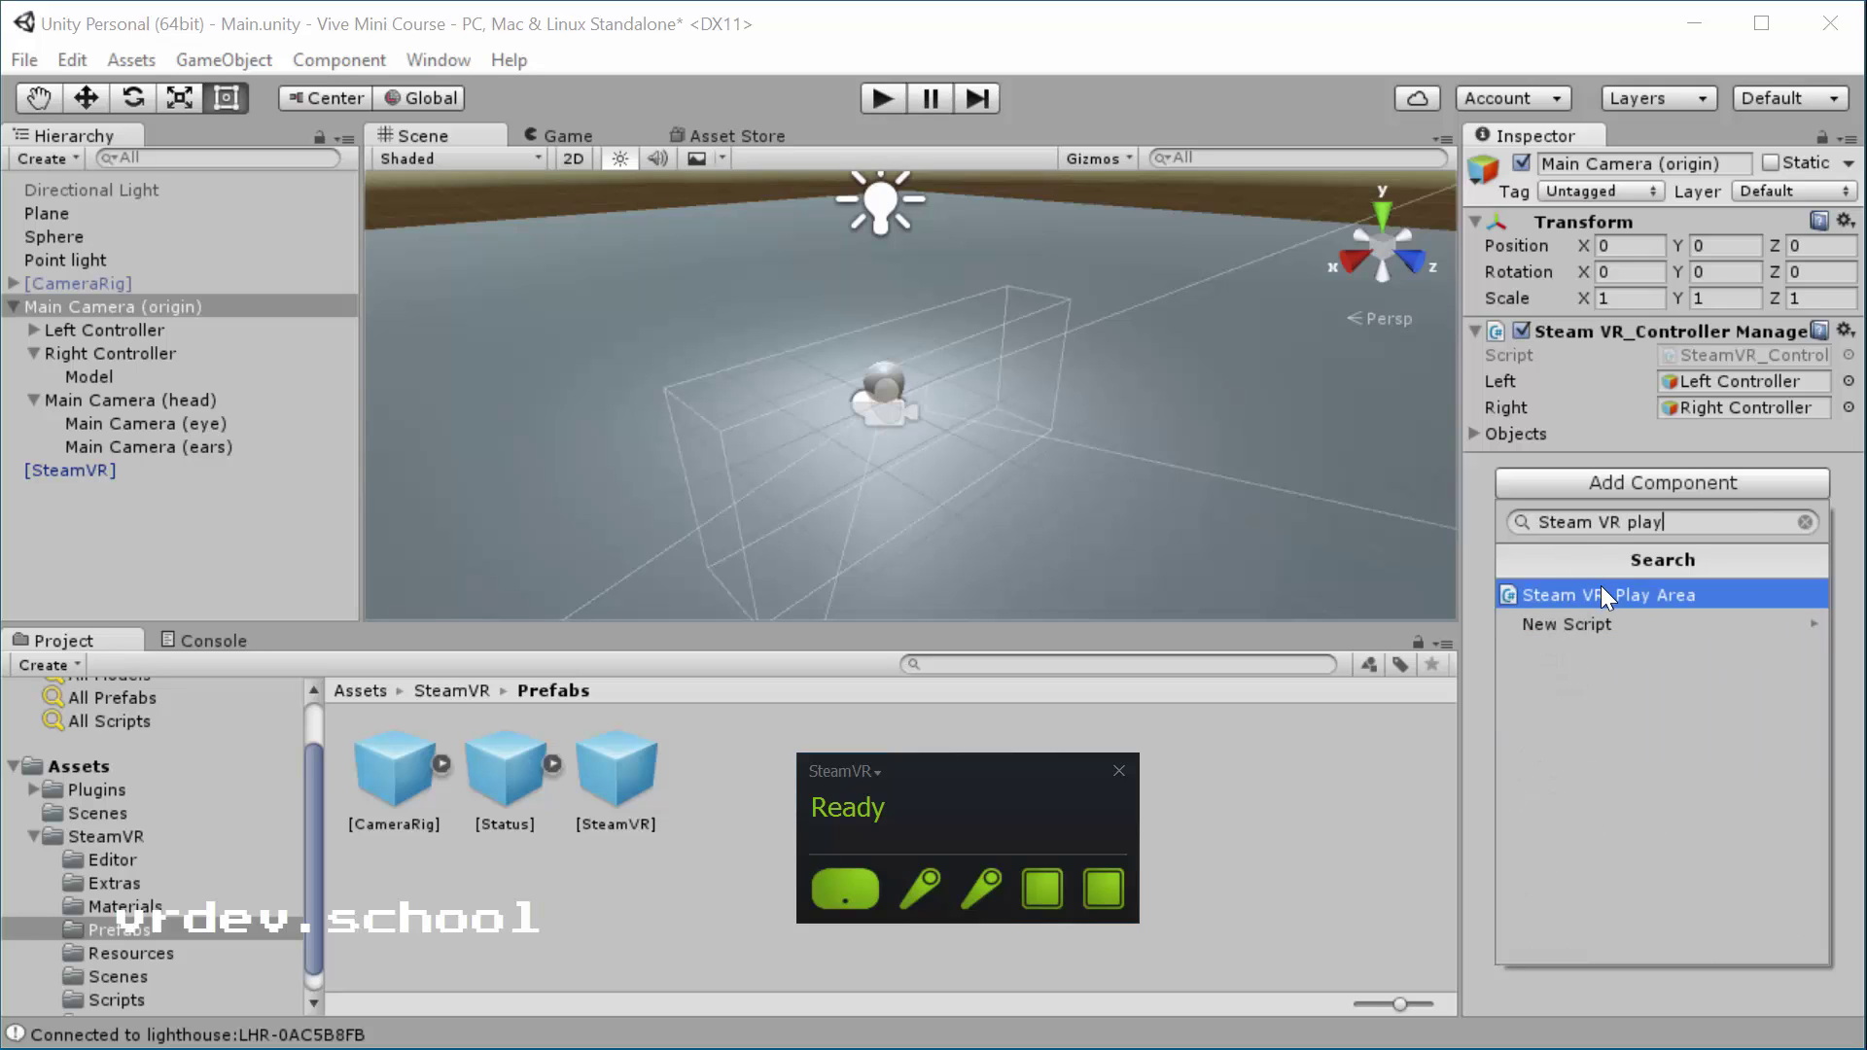
left_click(1600, 591)
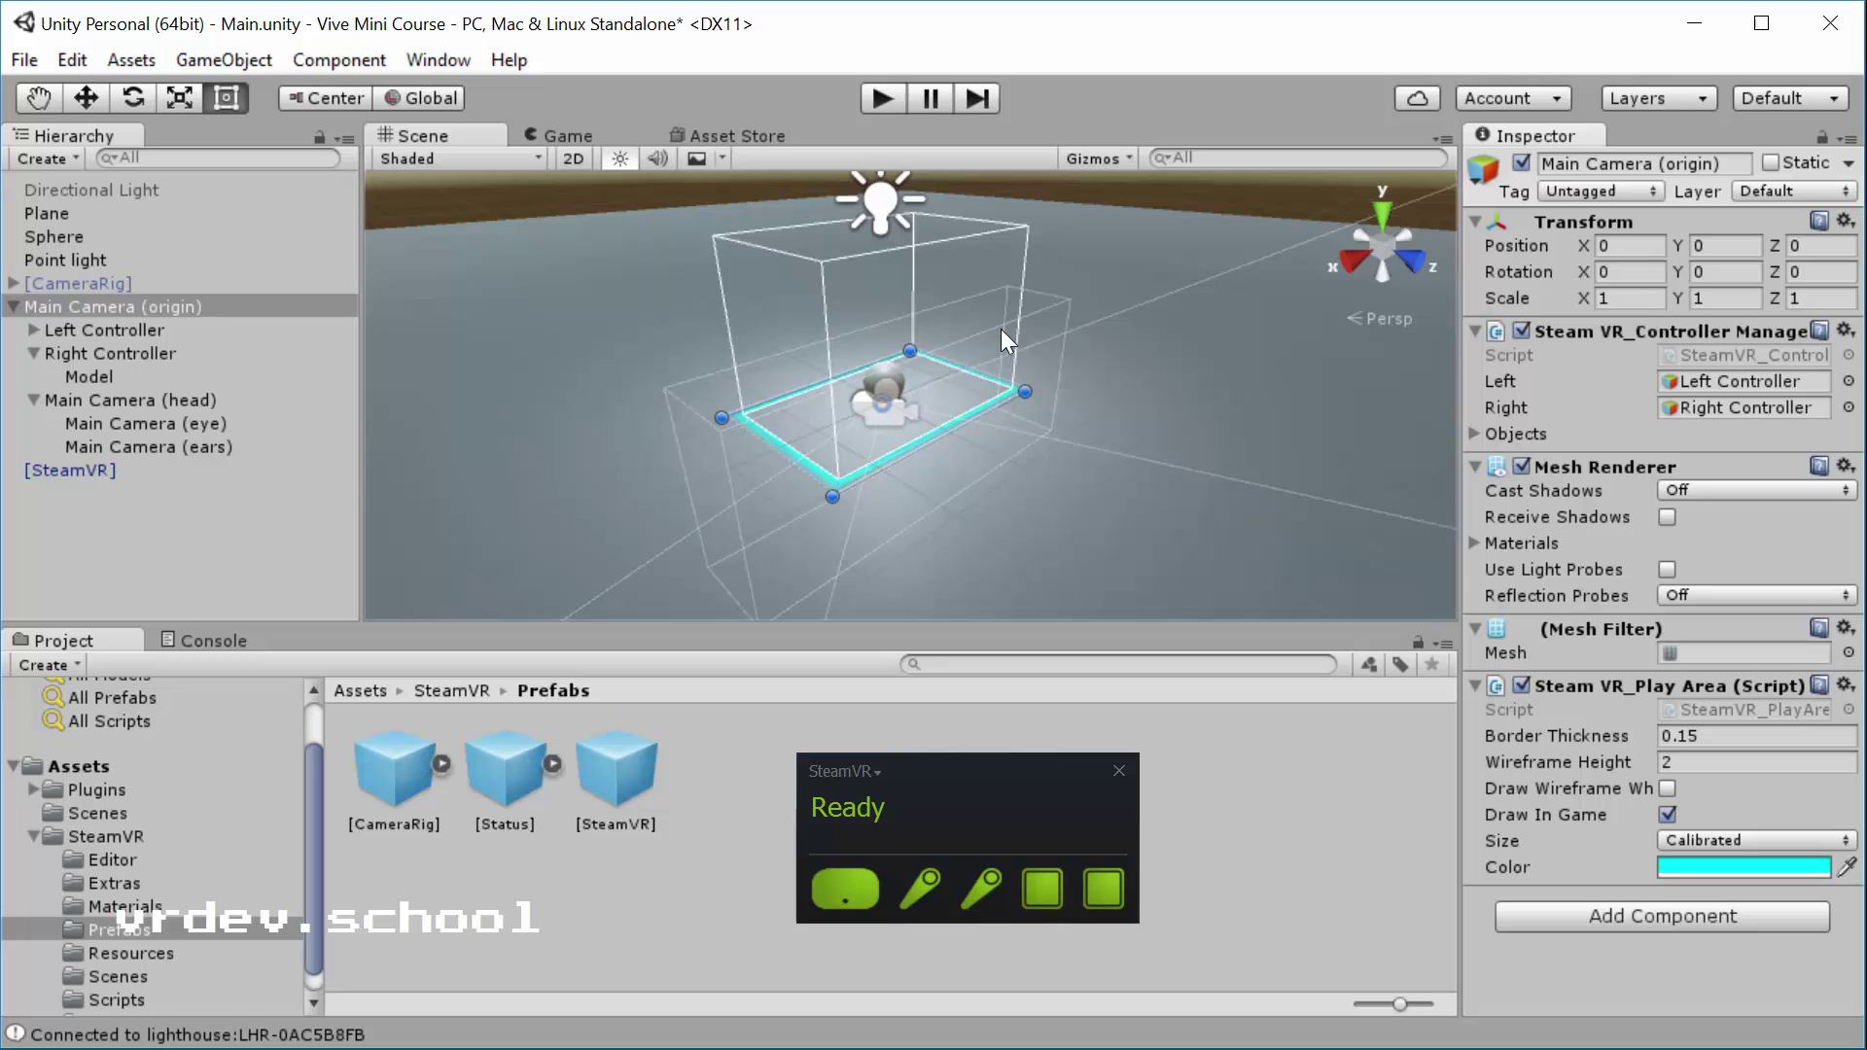
scroll(907, 282, "up", 2)
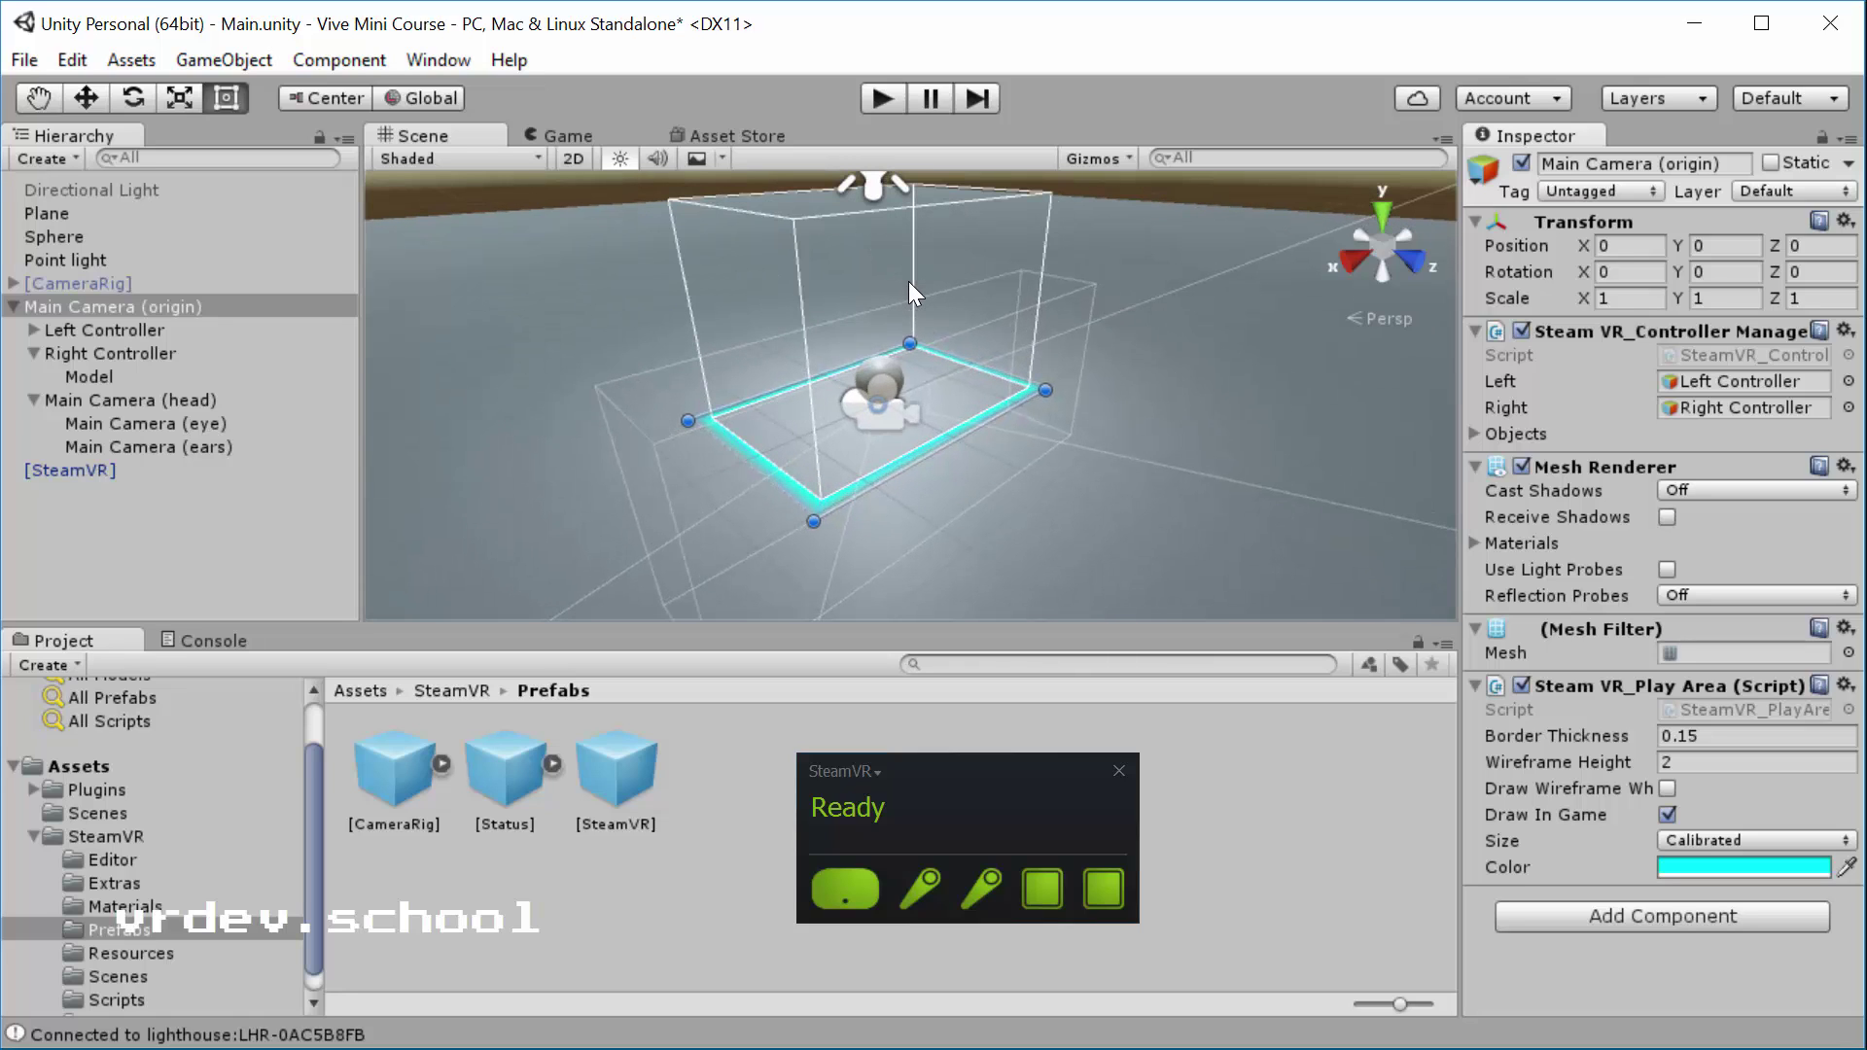
left_click_drag(967, 756, 909, 1049)
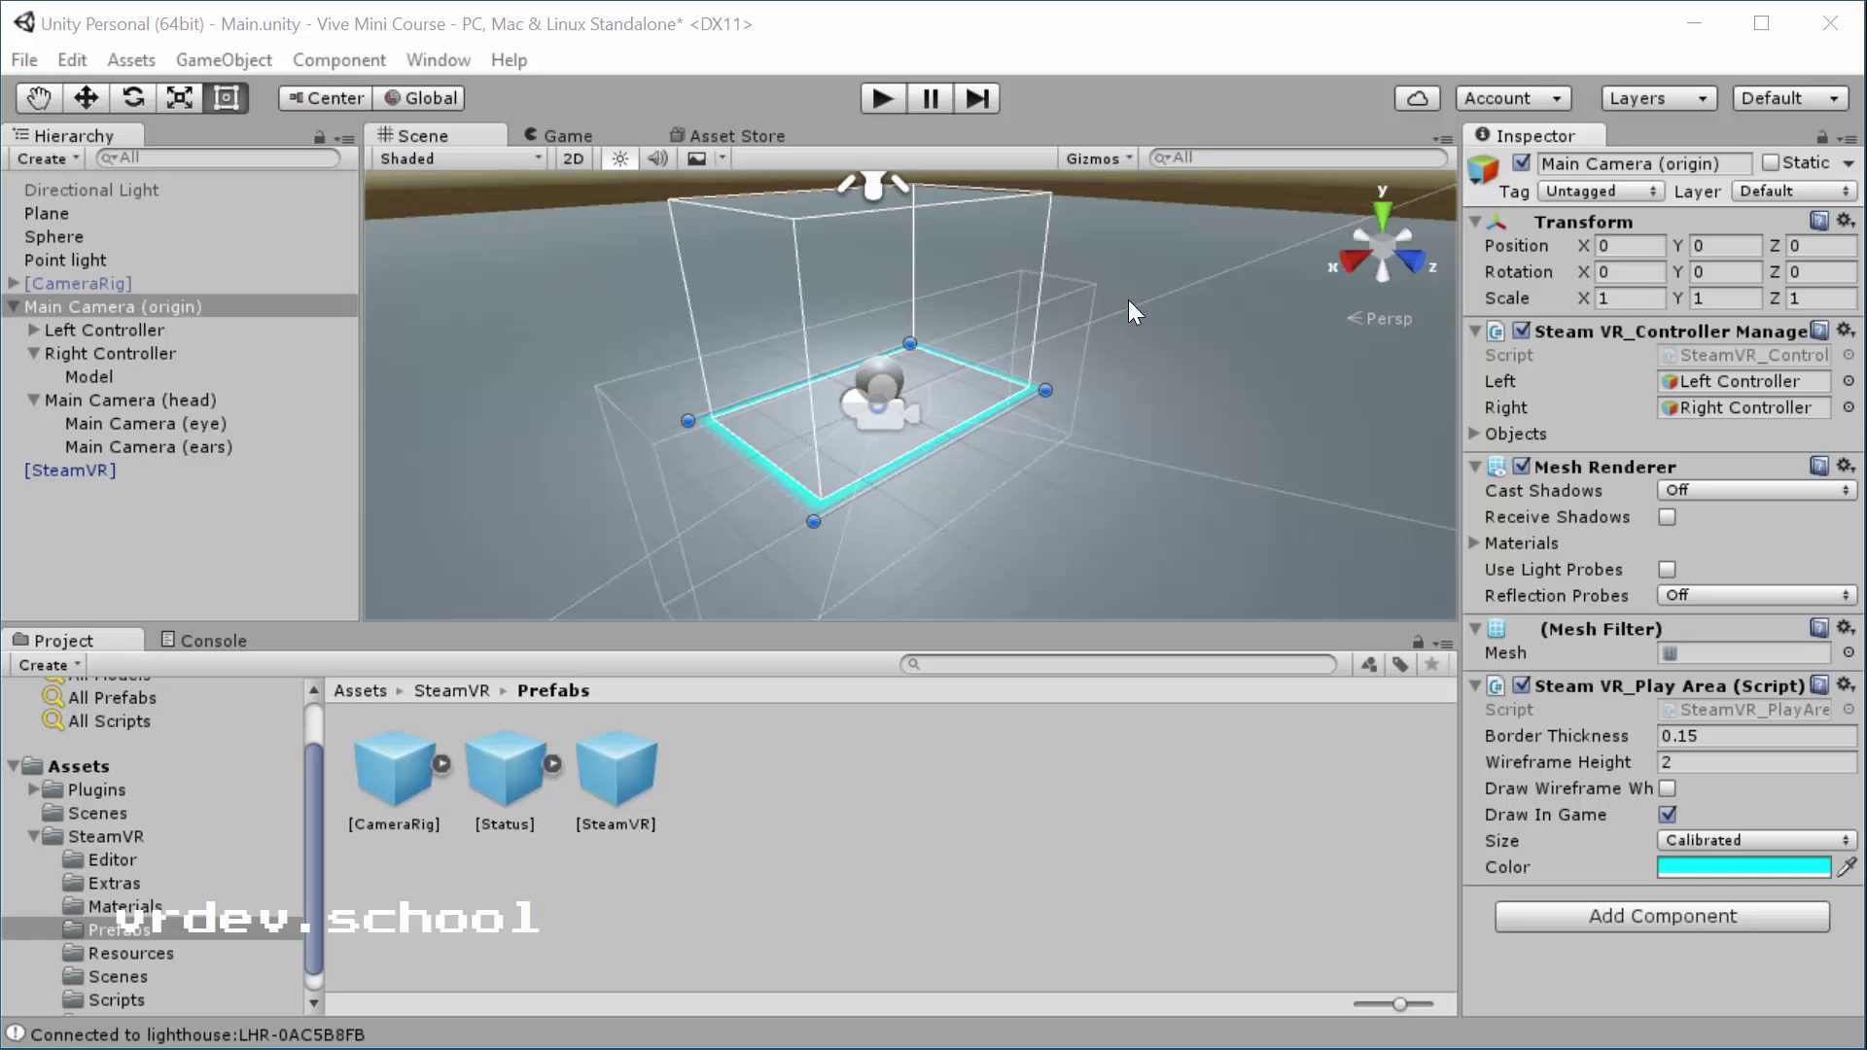
Step: Return to Unity and cancel the 'Opening file failed' error
left_click(1122, 93)
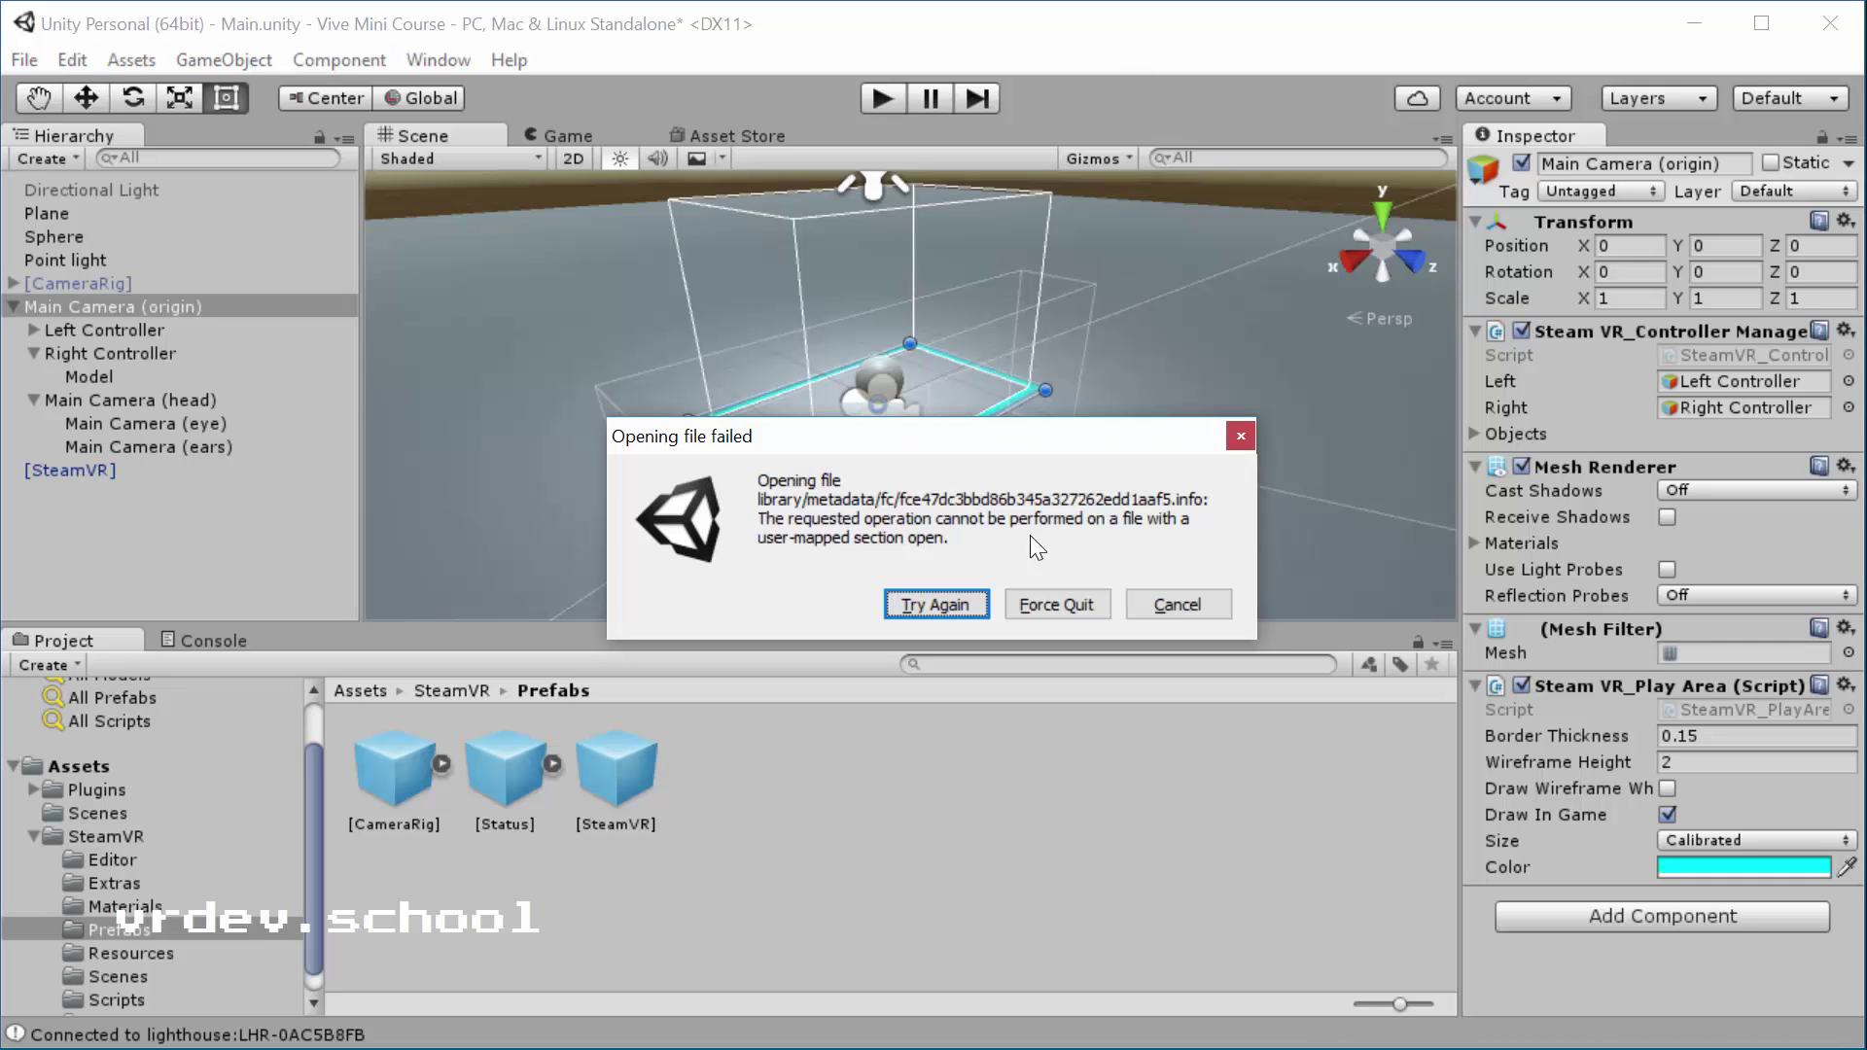
left_click(1157, 604)
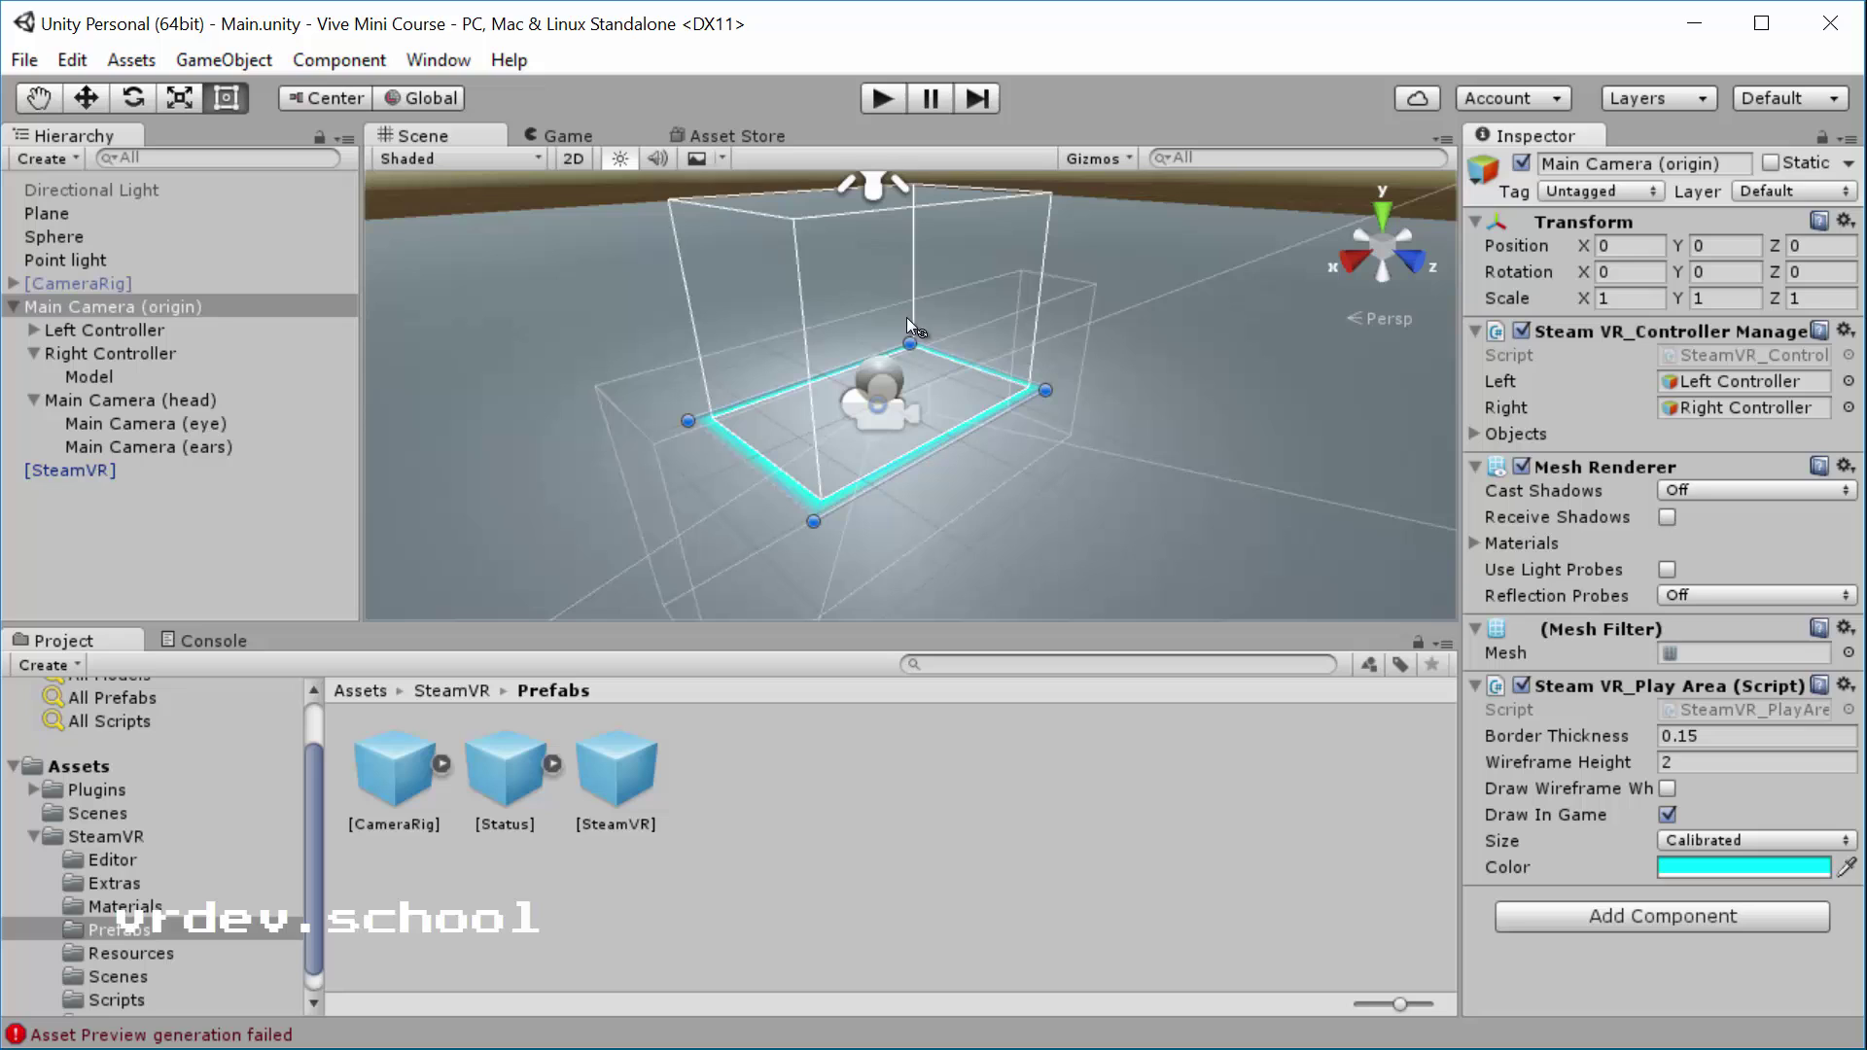
Step: Pan, orbit and zoom the Scene view to frame the cyan border and 2-unit wireframe box
middle_click_drag(894, 325, 879, 394)
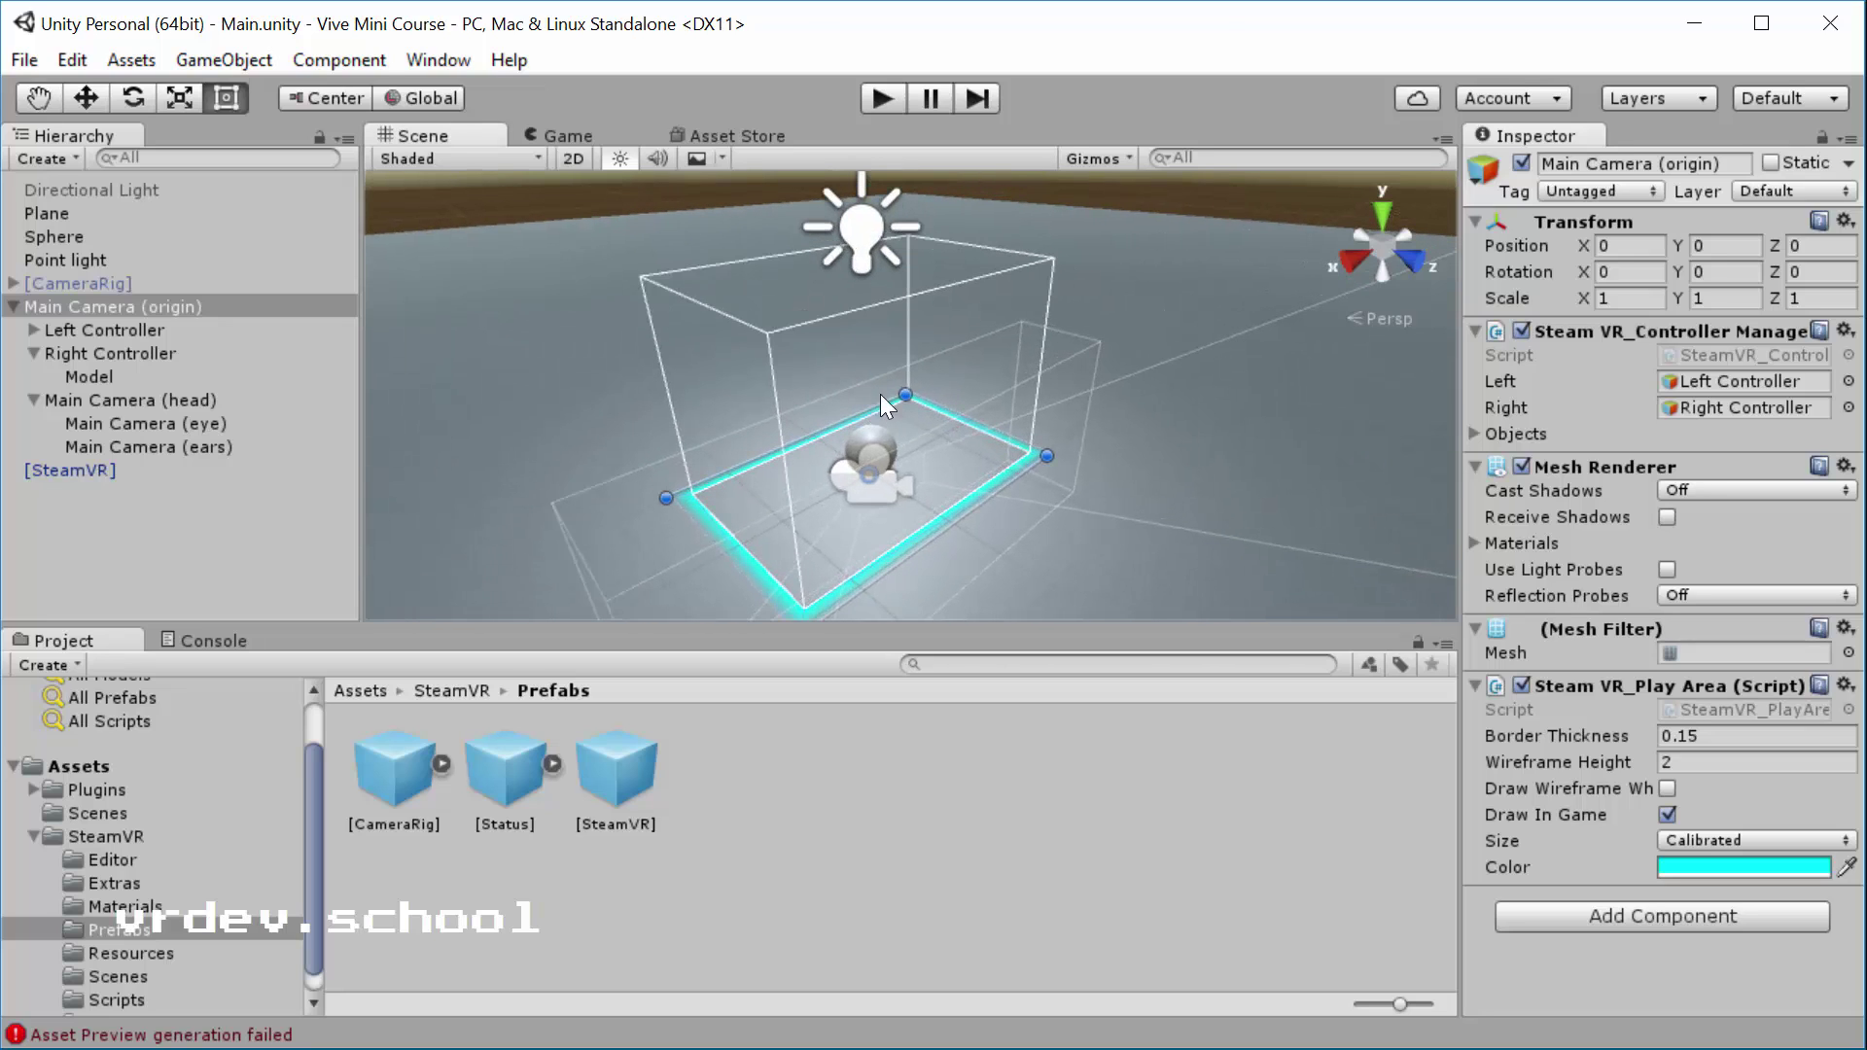
left_click_drag(881, 396, 899, 373, "alt")
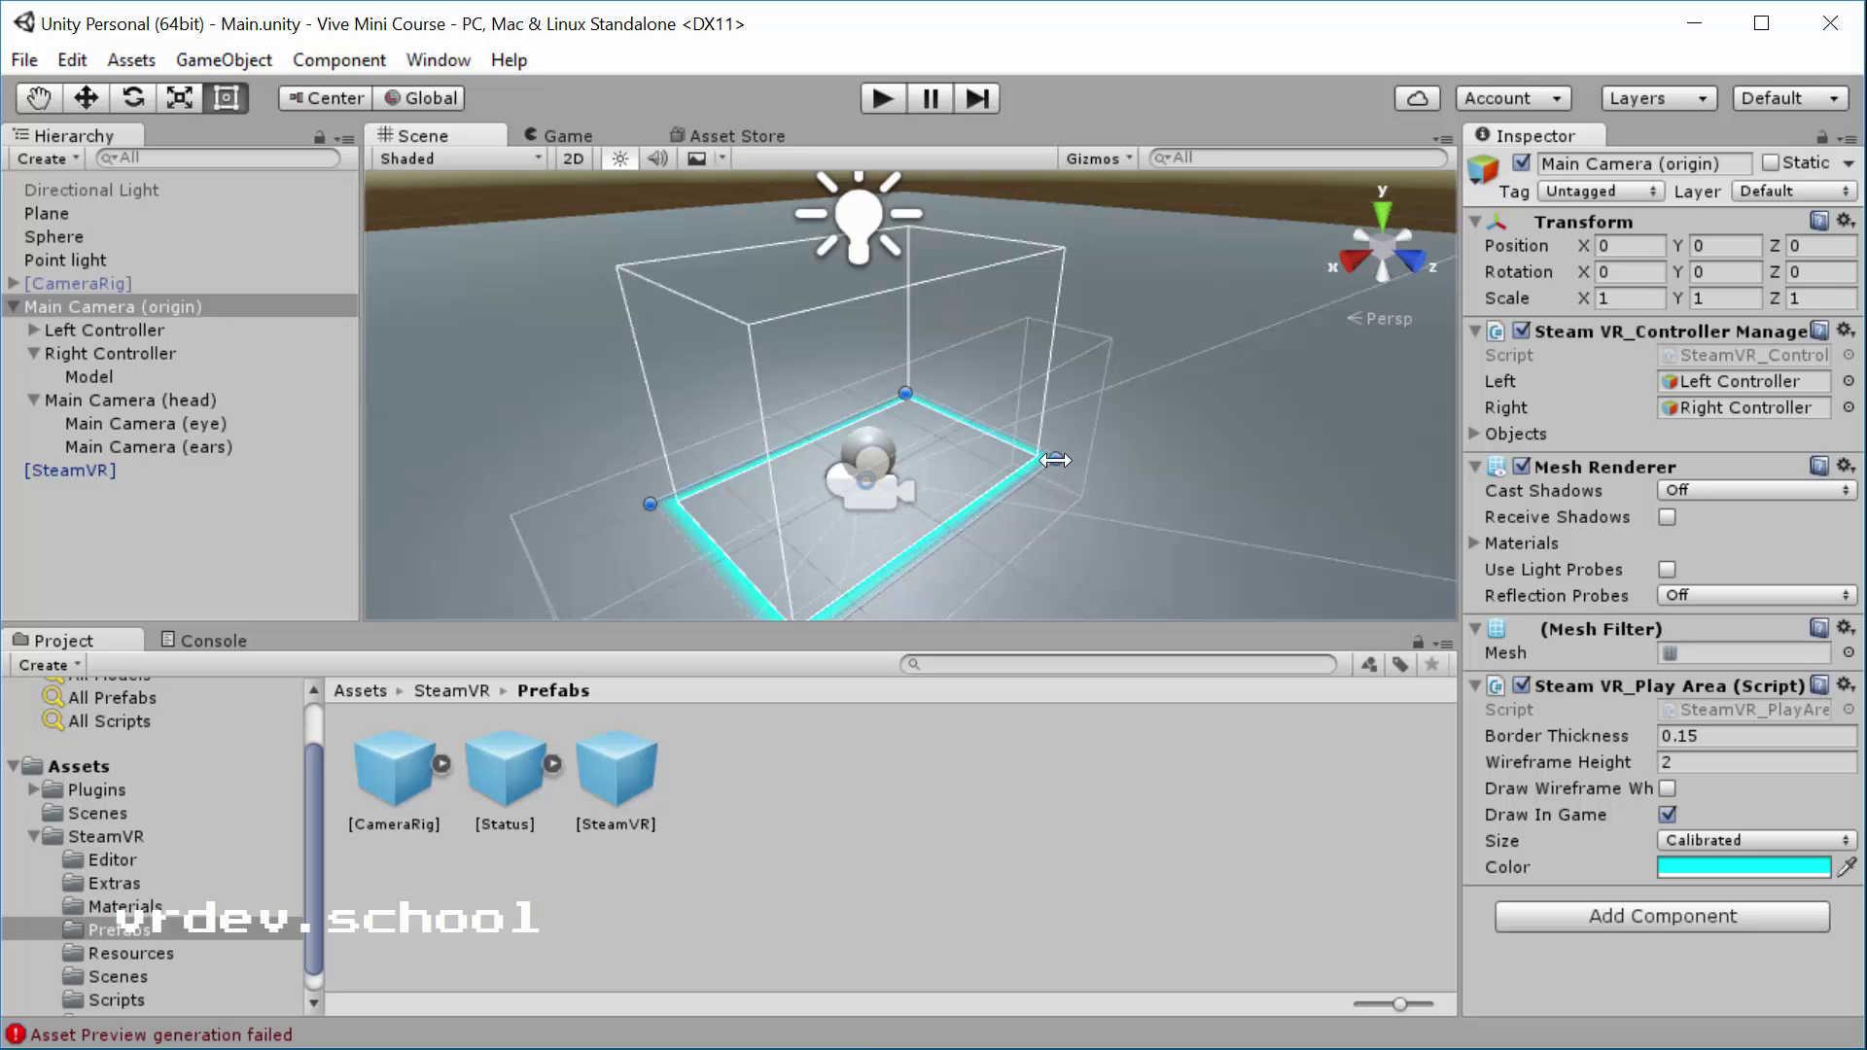
scroll(1058, 463, "up", 1)
scroll(1057, 464, "up", 5)
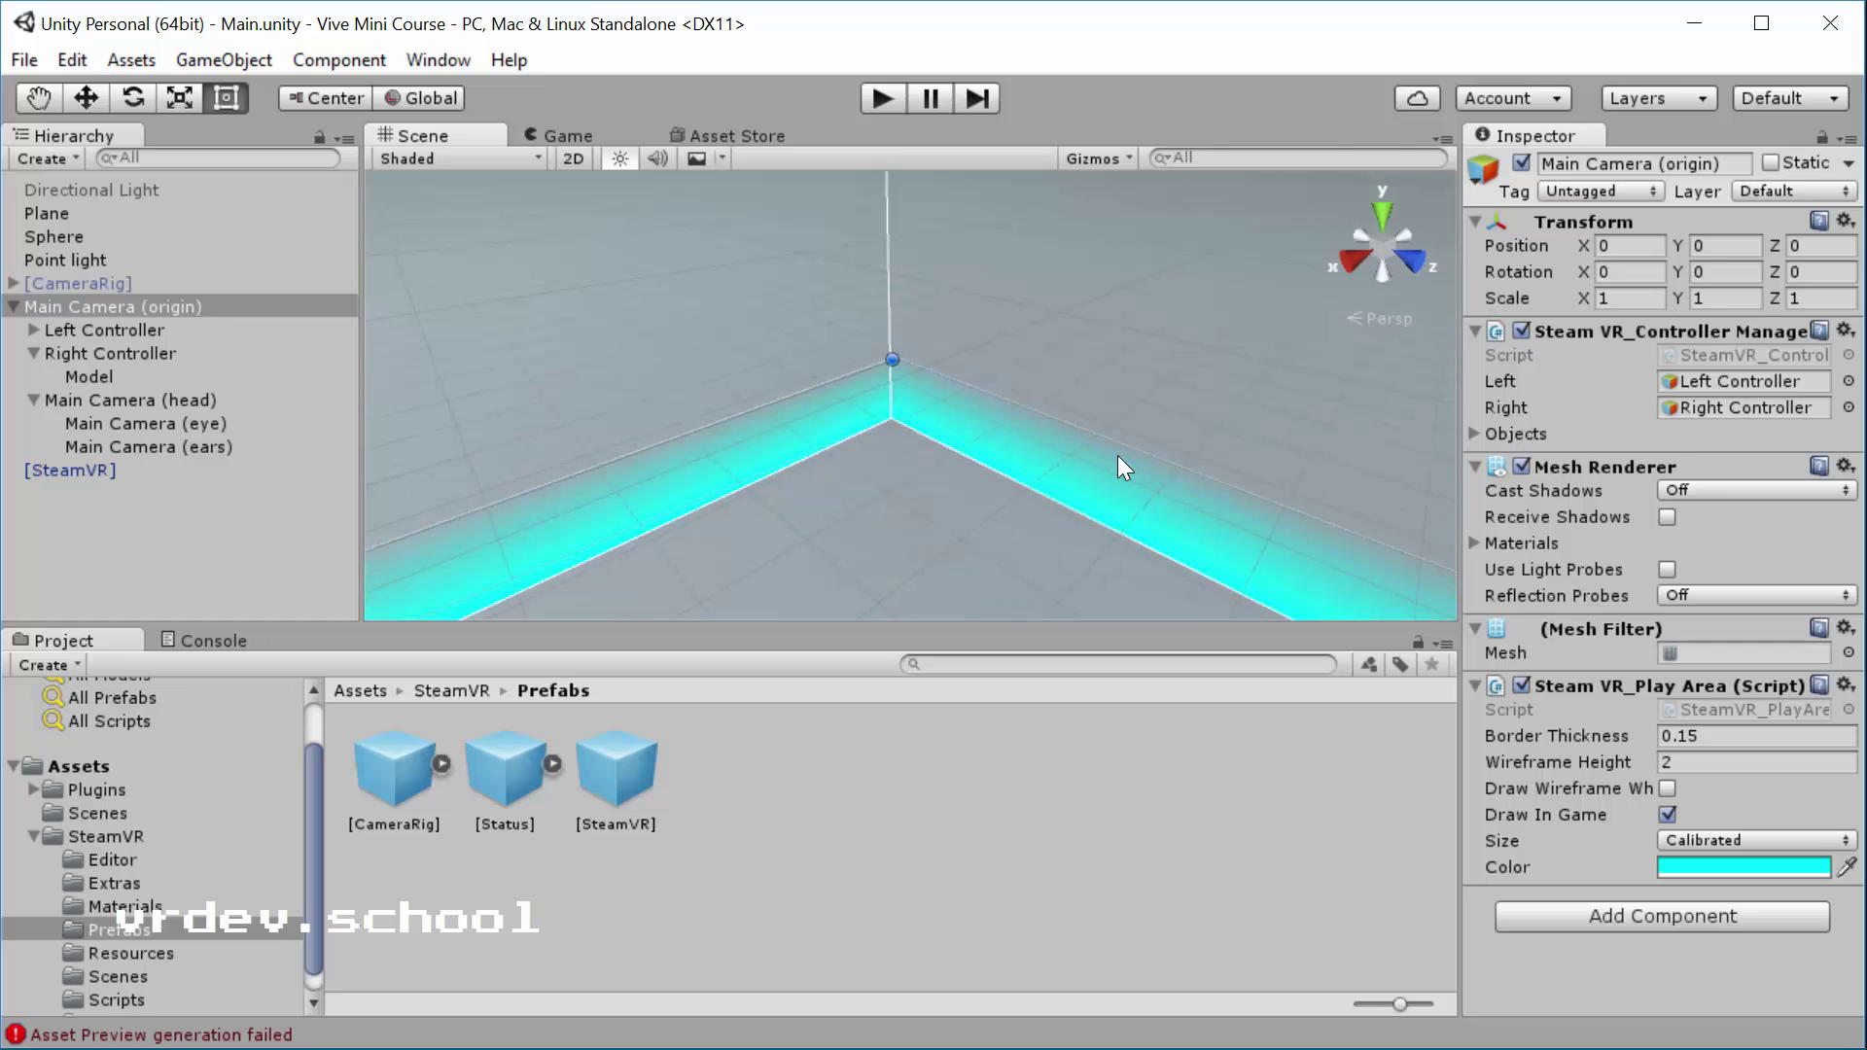
scroll(1118, 458, "down", 4)
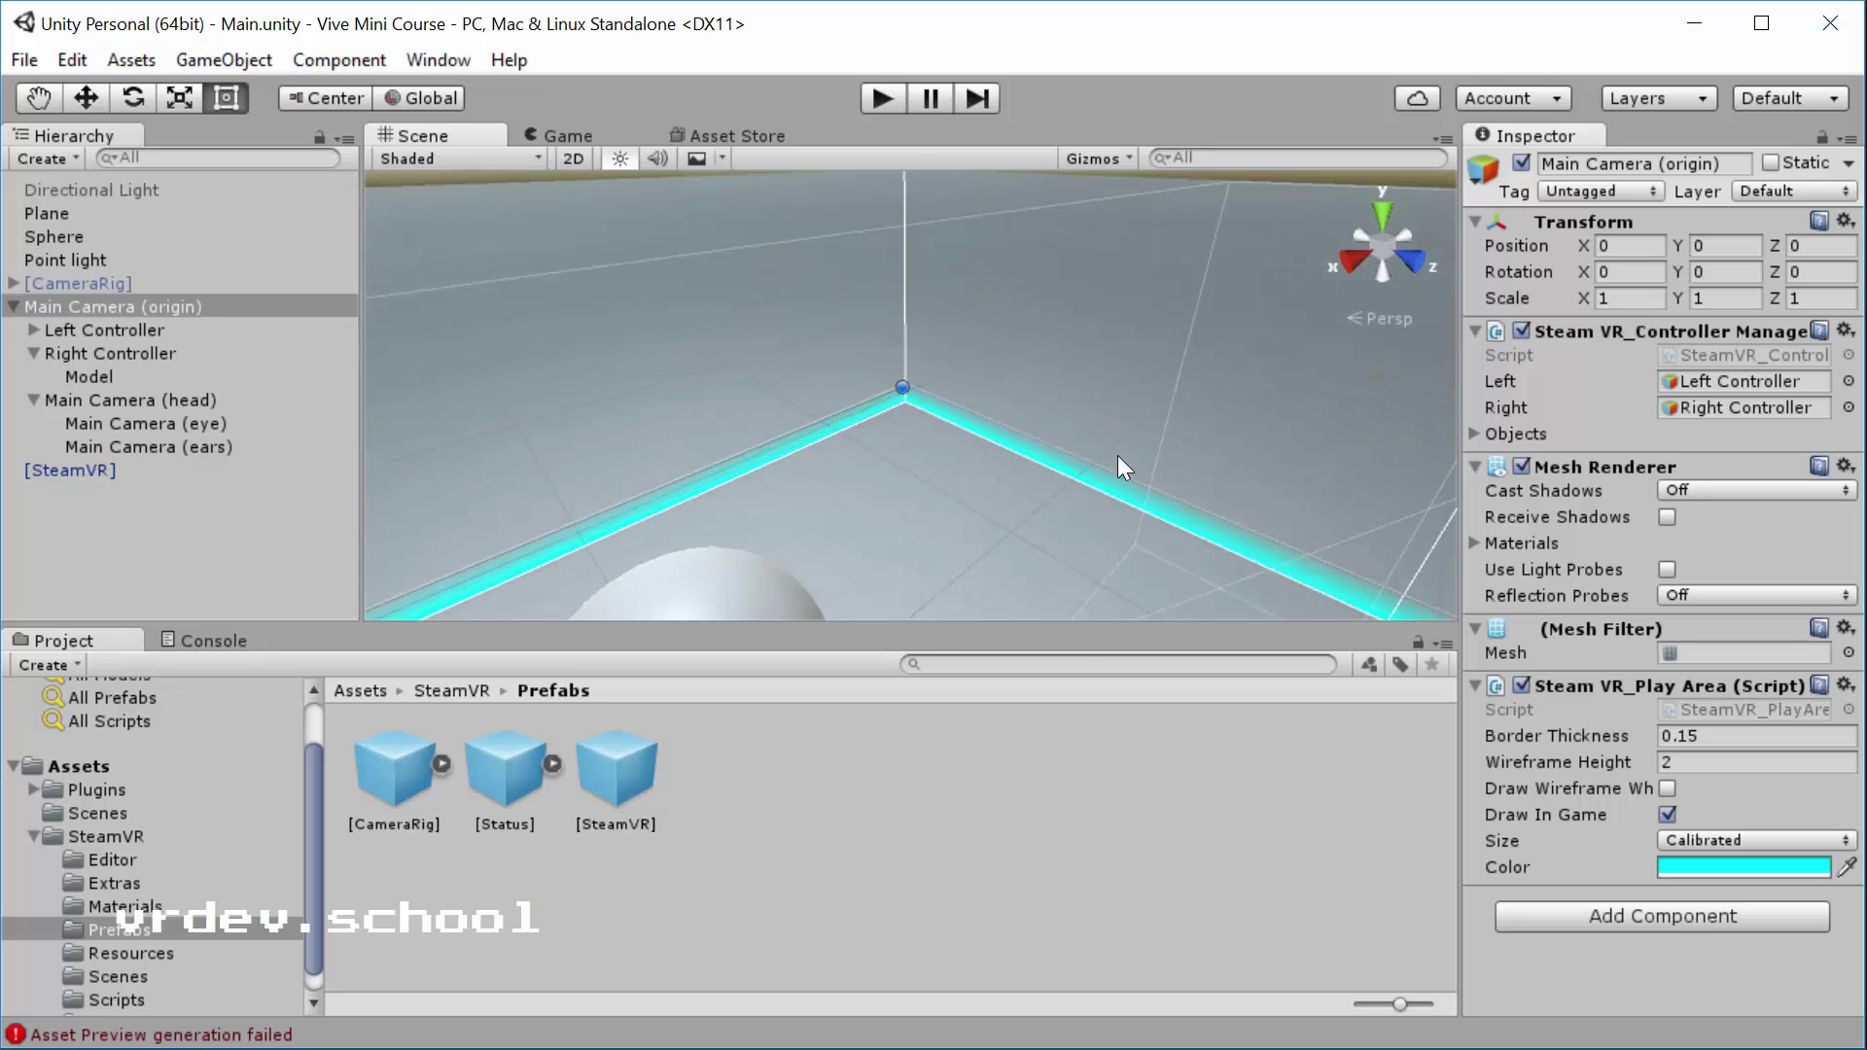
scroll(1117, 455, "down", 4)
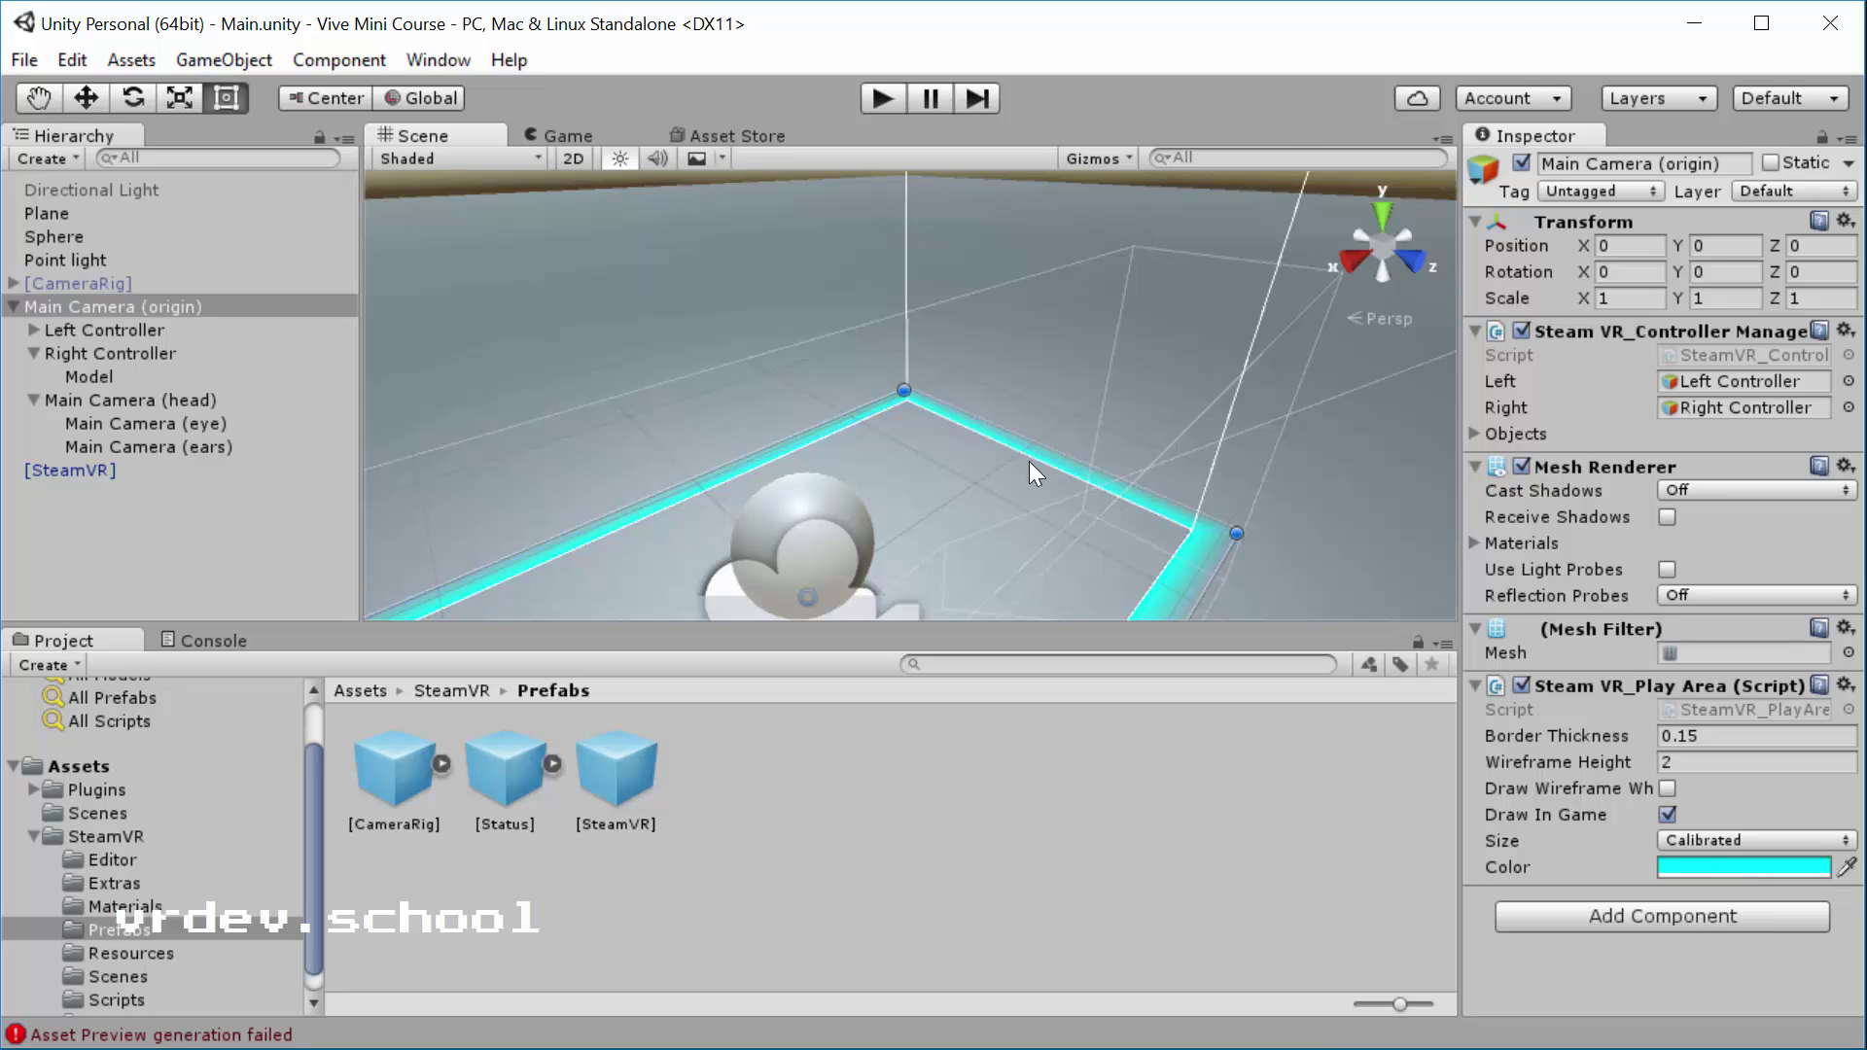
scroll(1026, 463, "down", 3)
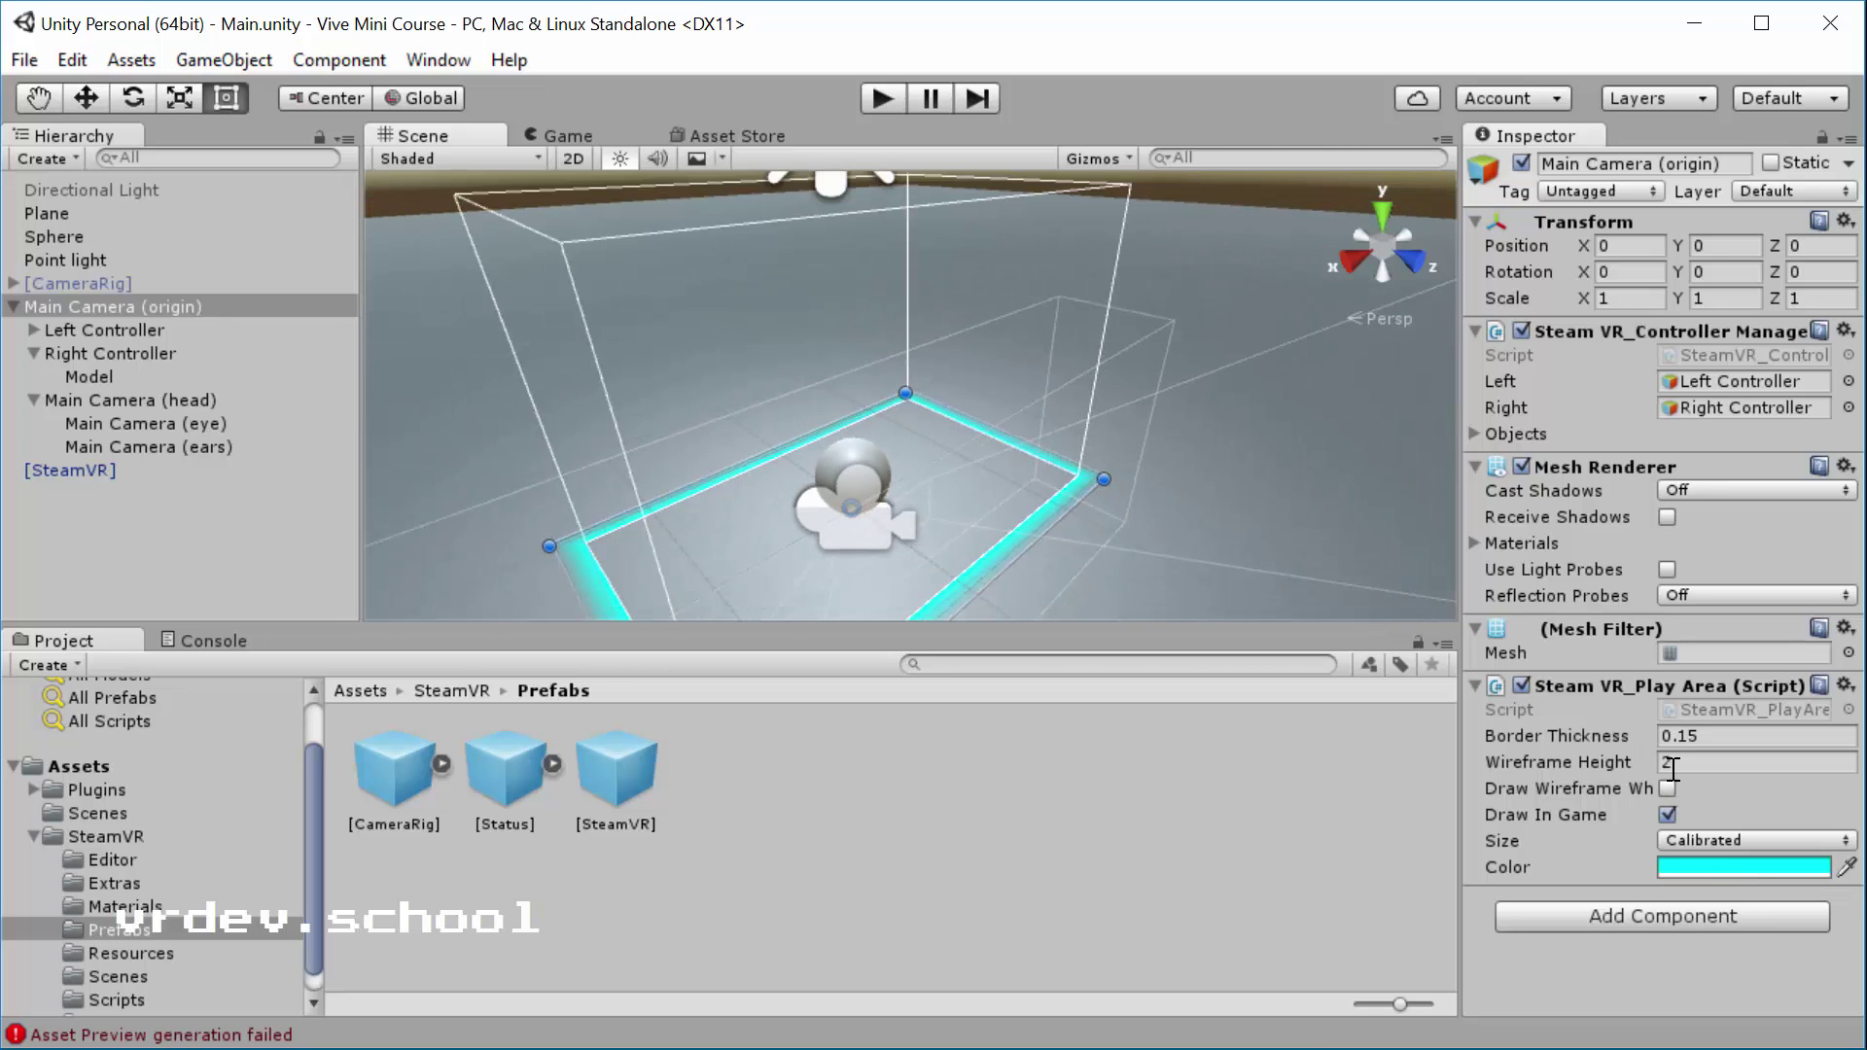
scroll(984, 297, "down", 1)
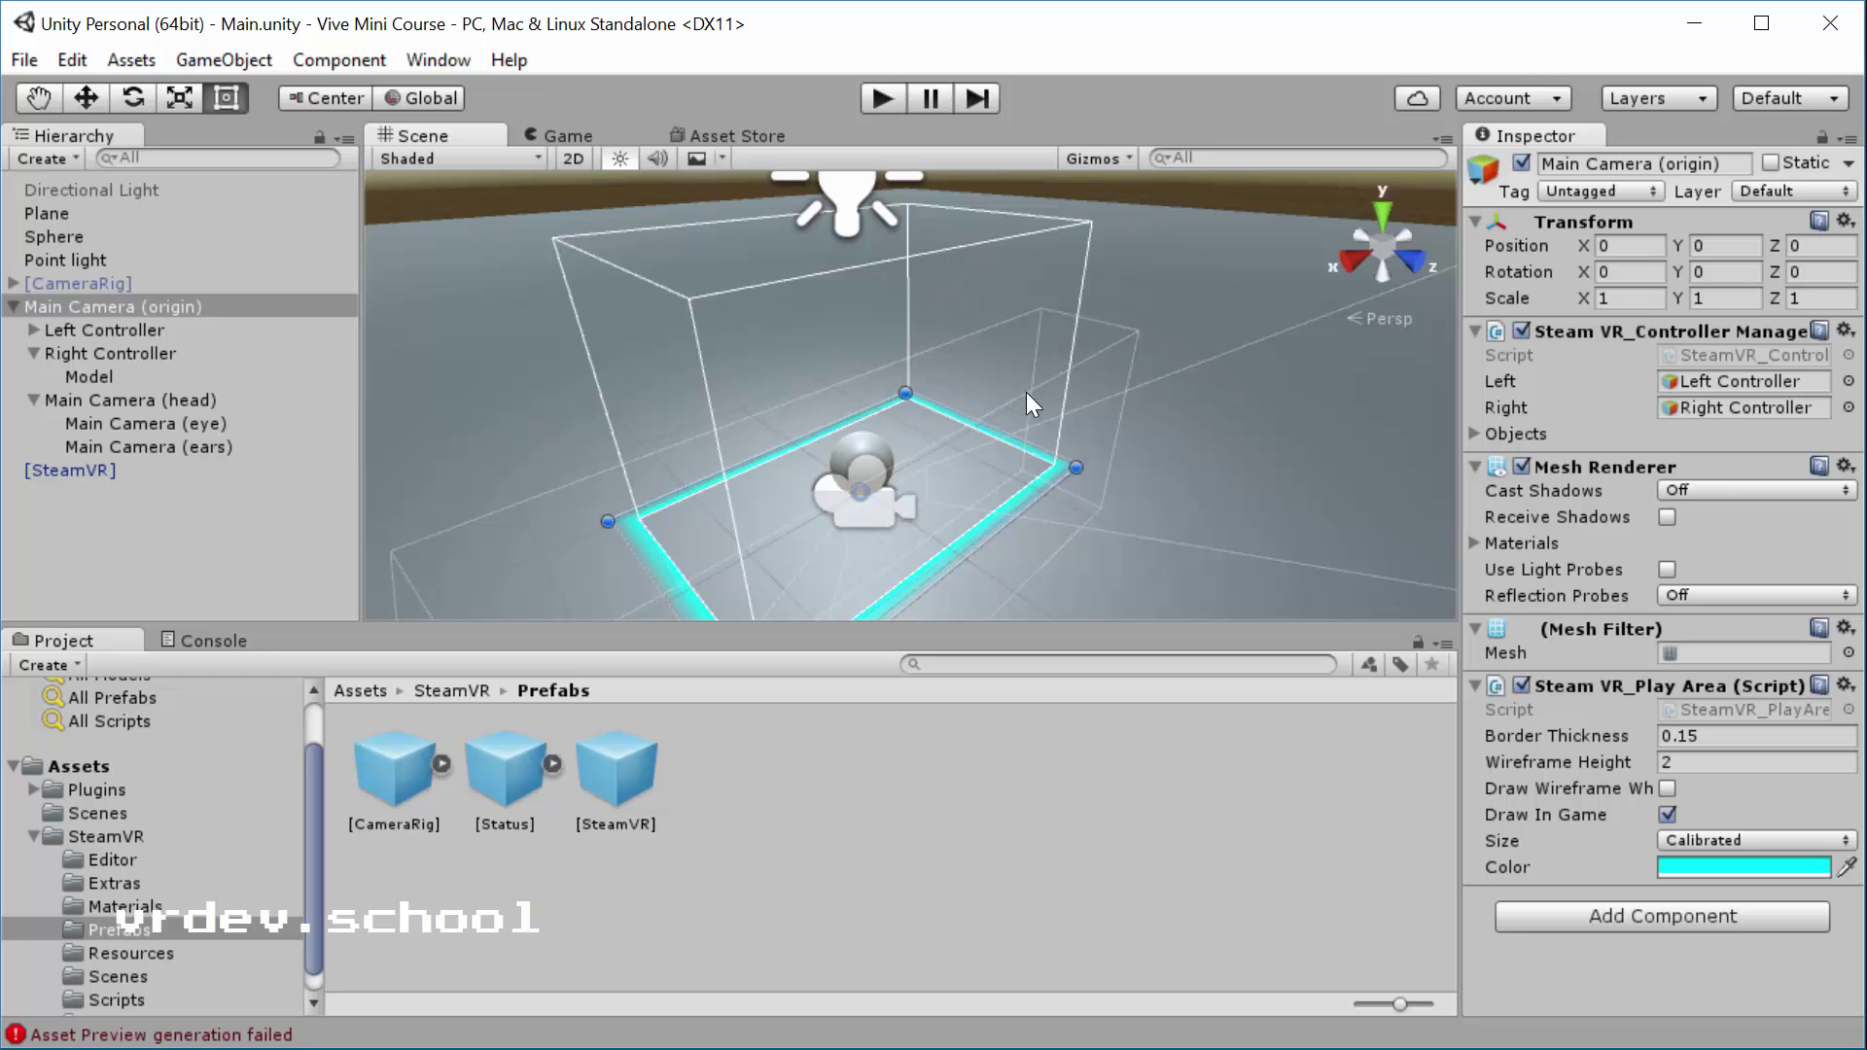
scroll(1025, 393, "up", 1)
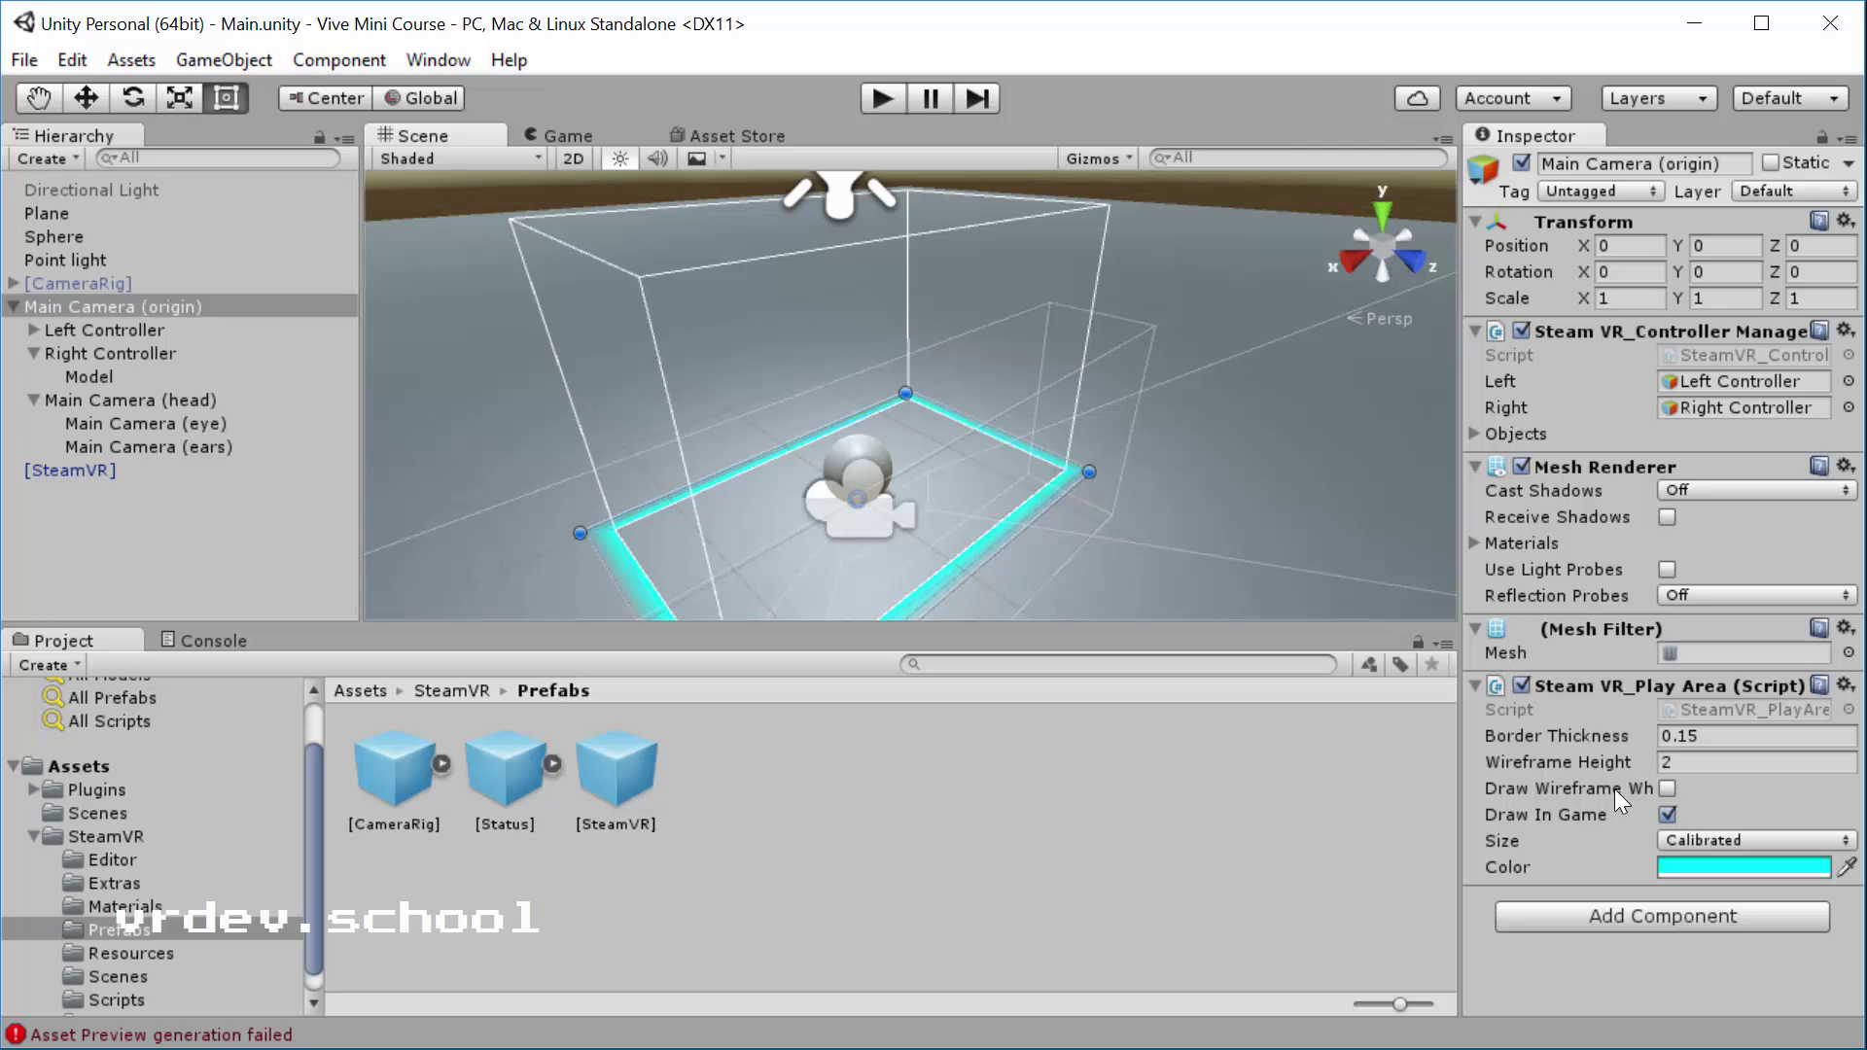
Step: Widen the Inspector and test Draw Wireframe When Selected on Point light and Main Camera, then disable it
left_click_drag(1464, 792, 1333, 788)
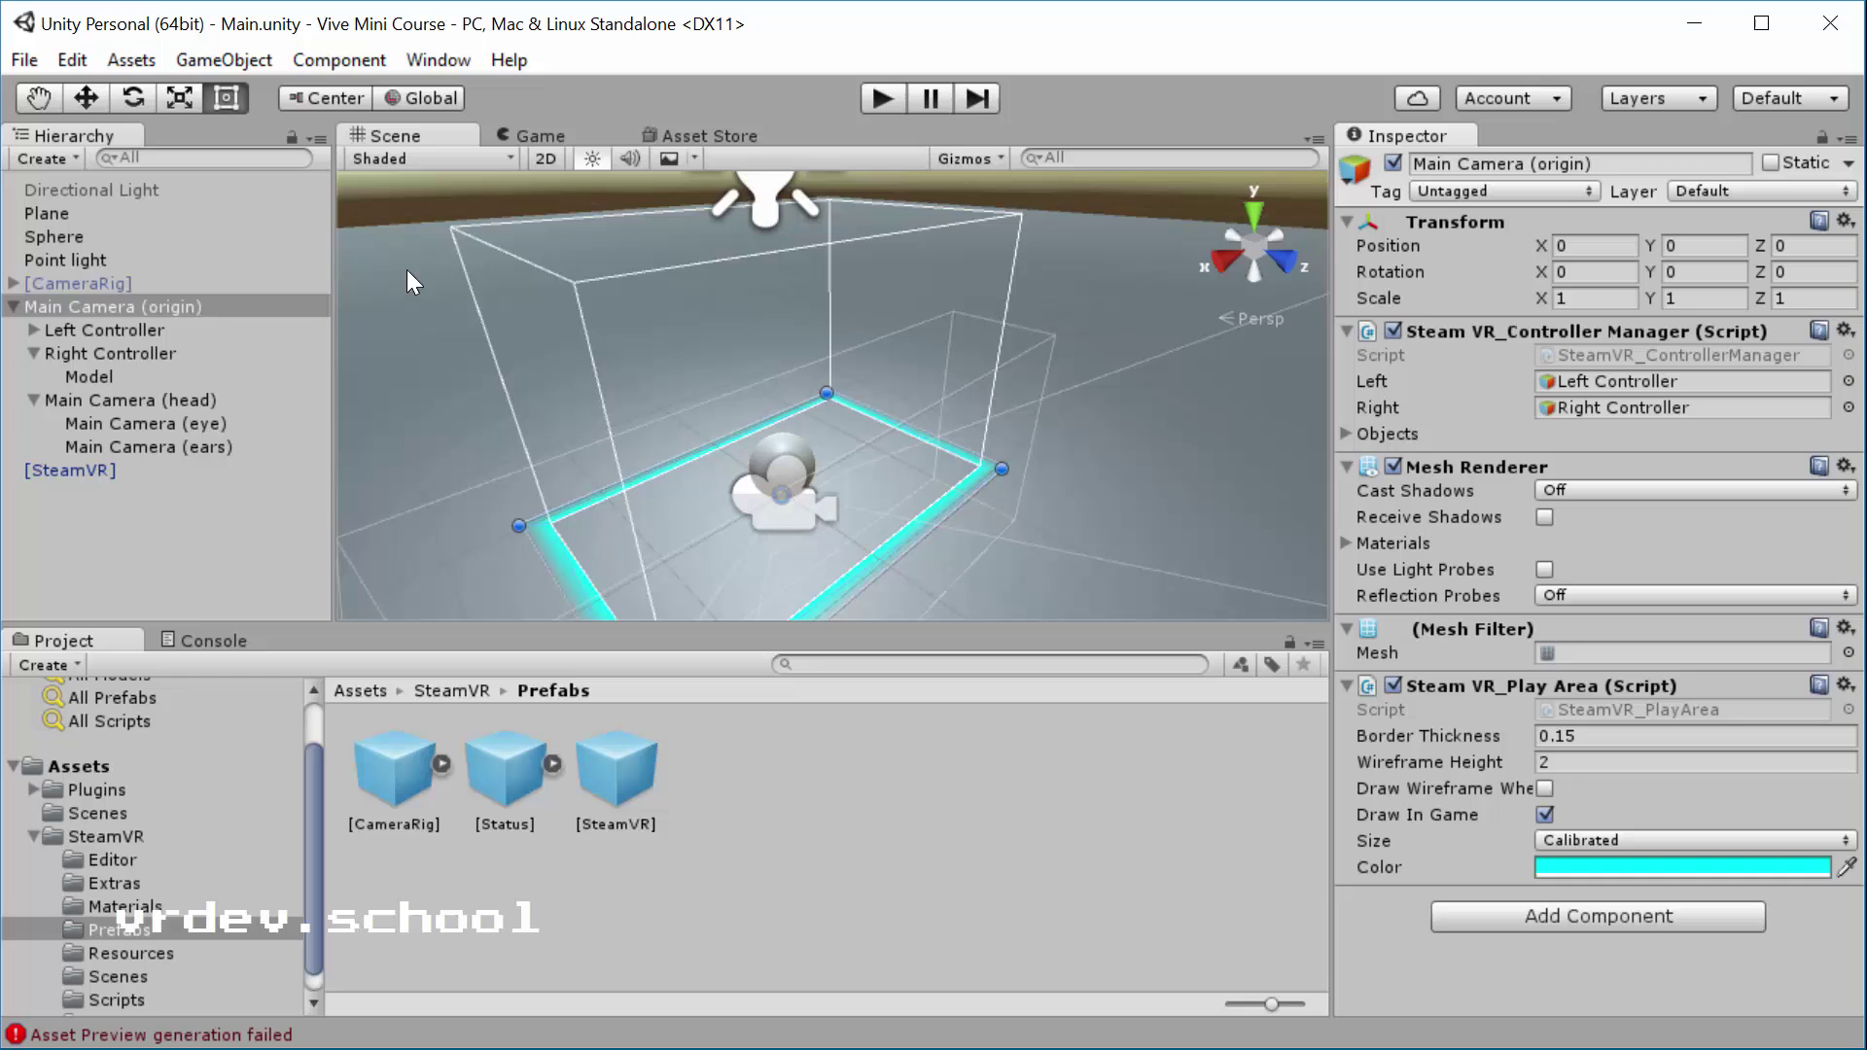
left_click(1545, 789)
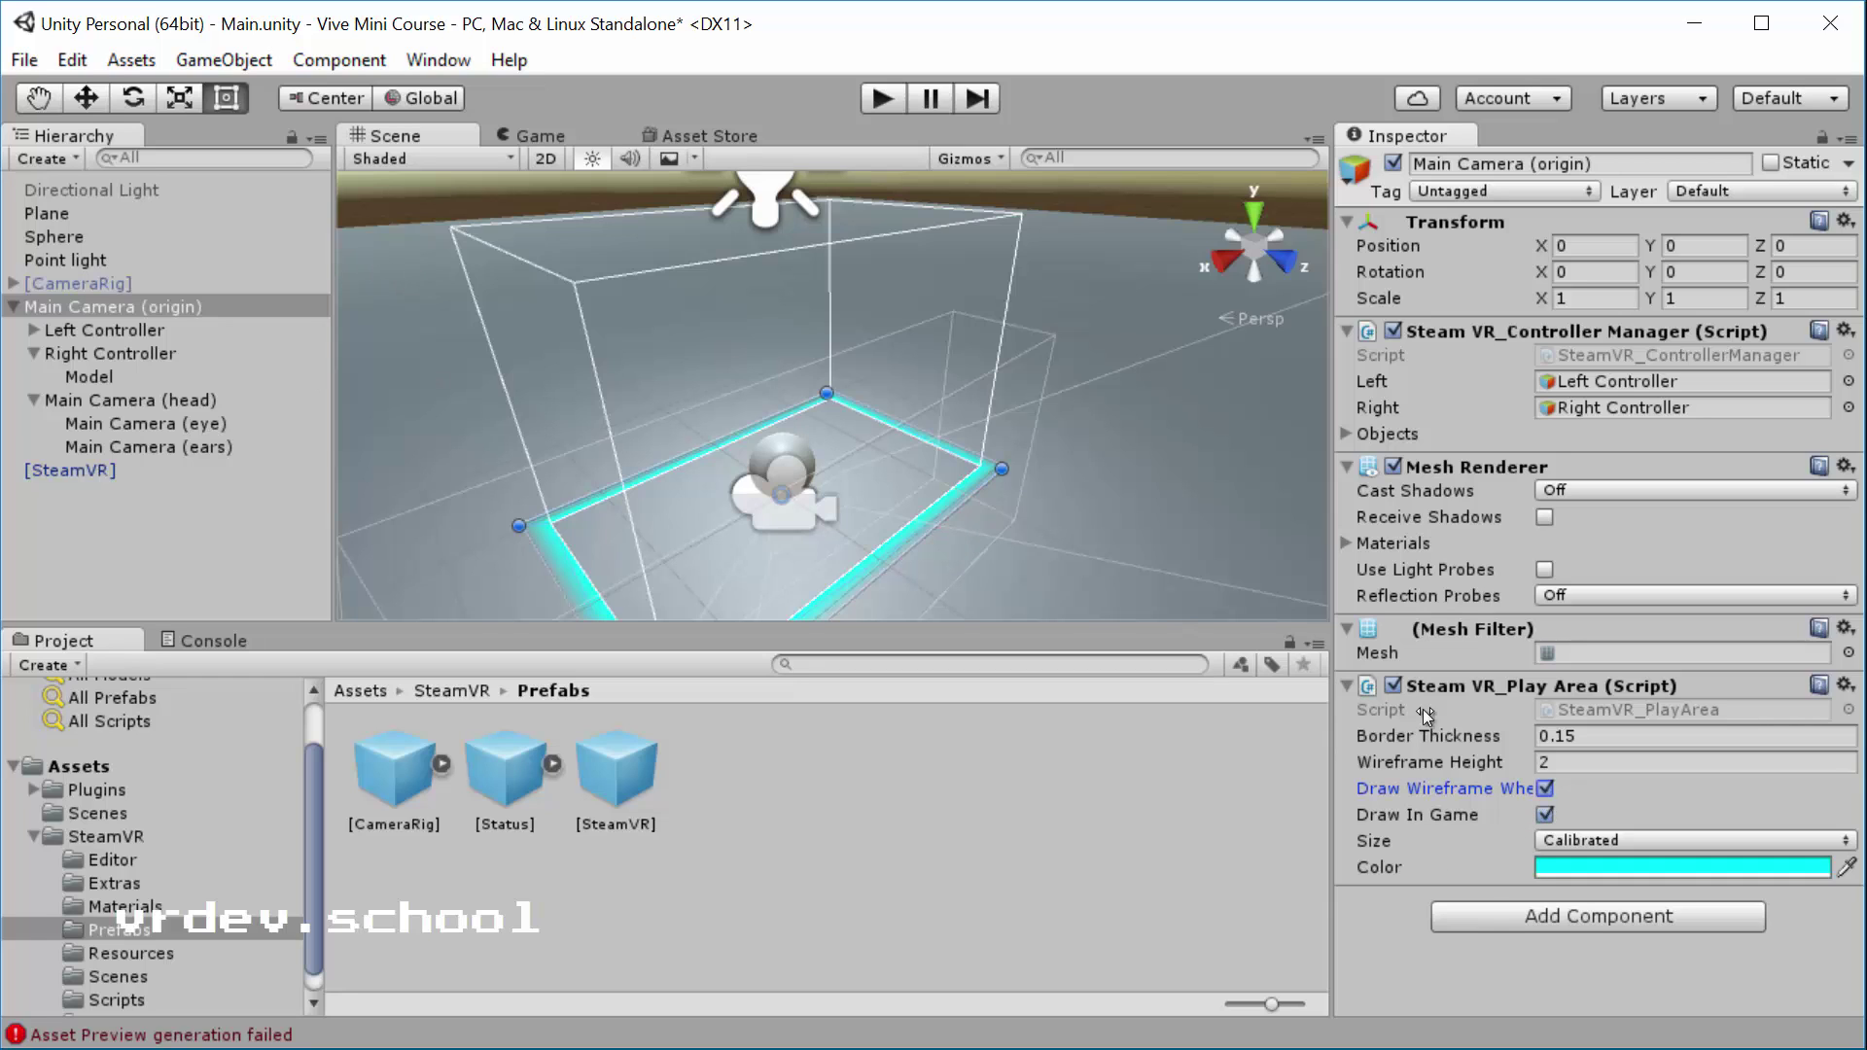
left_click(313, 260)
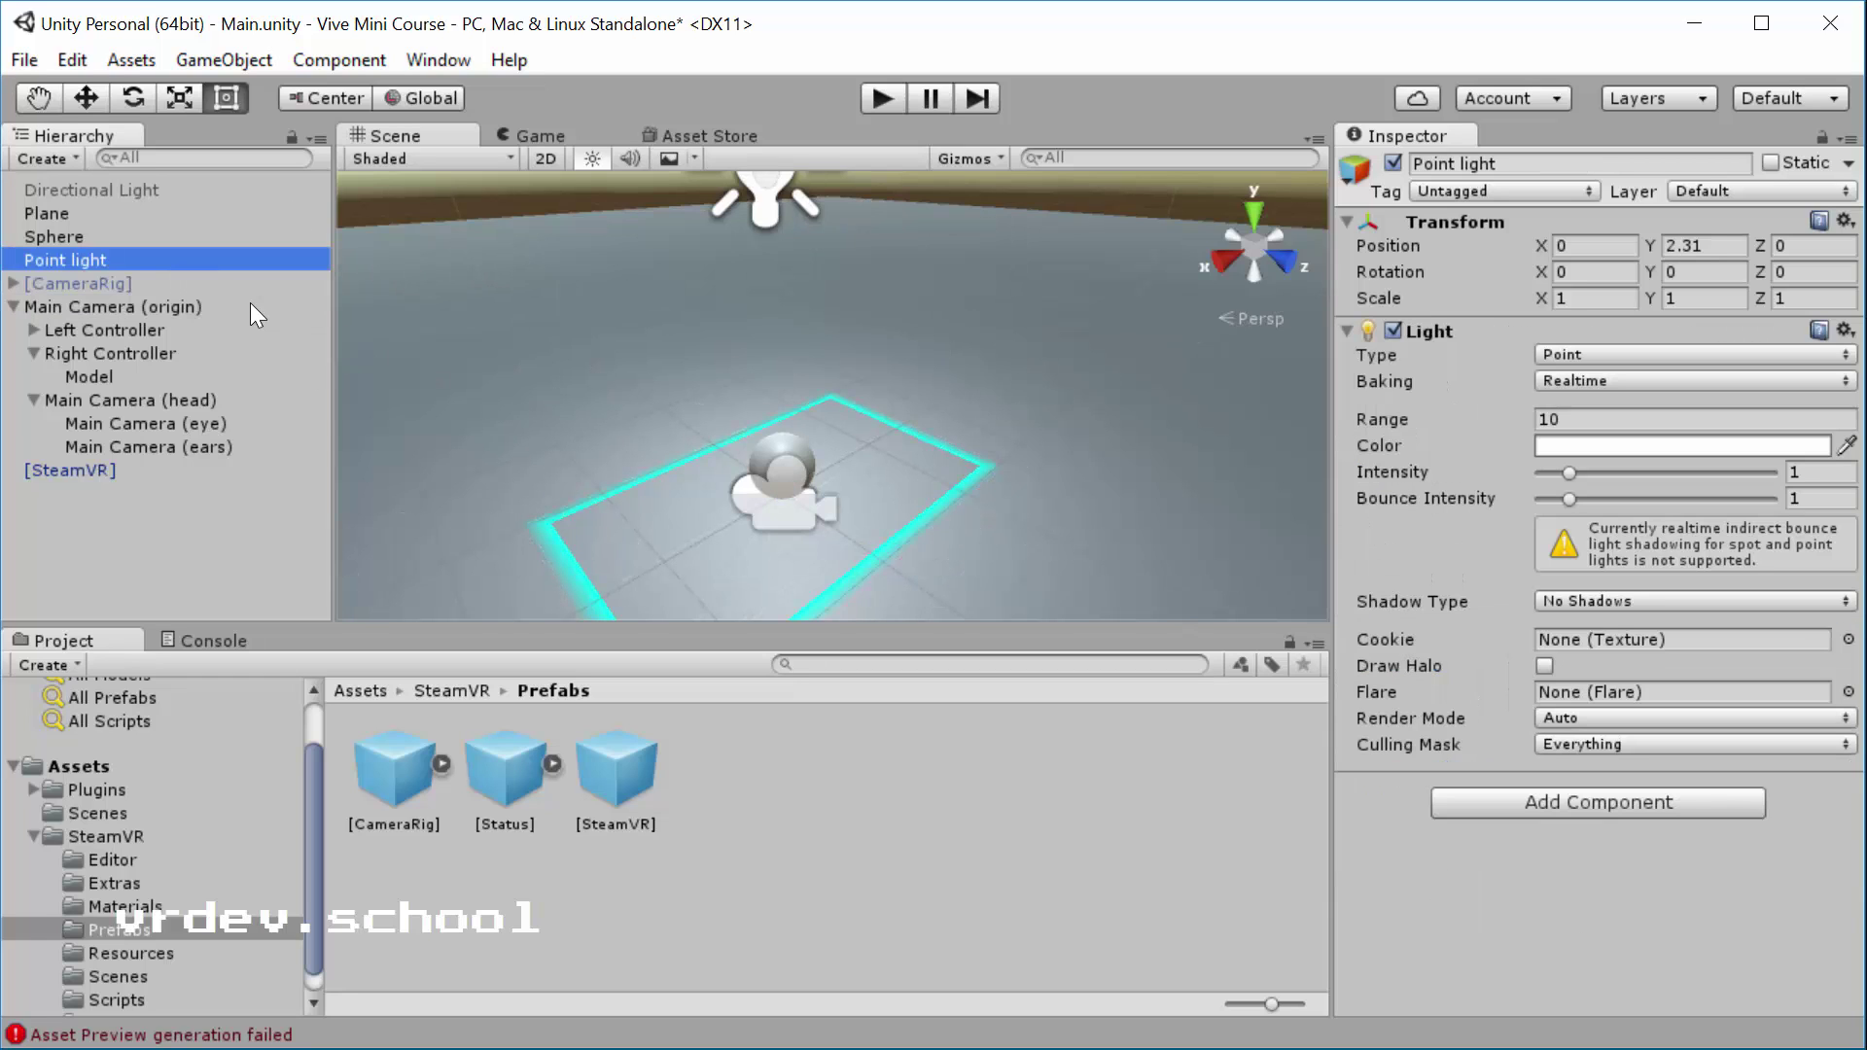
left_click(204, 310)
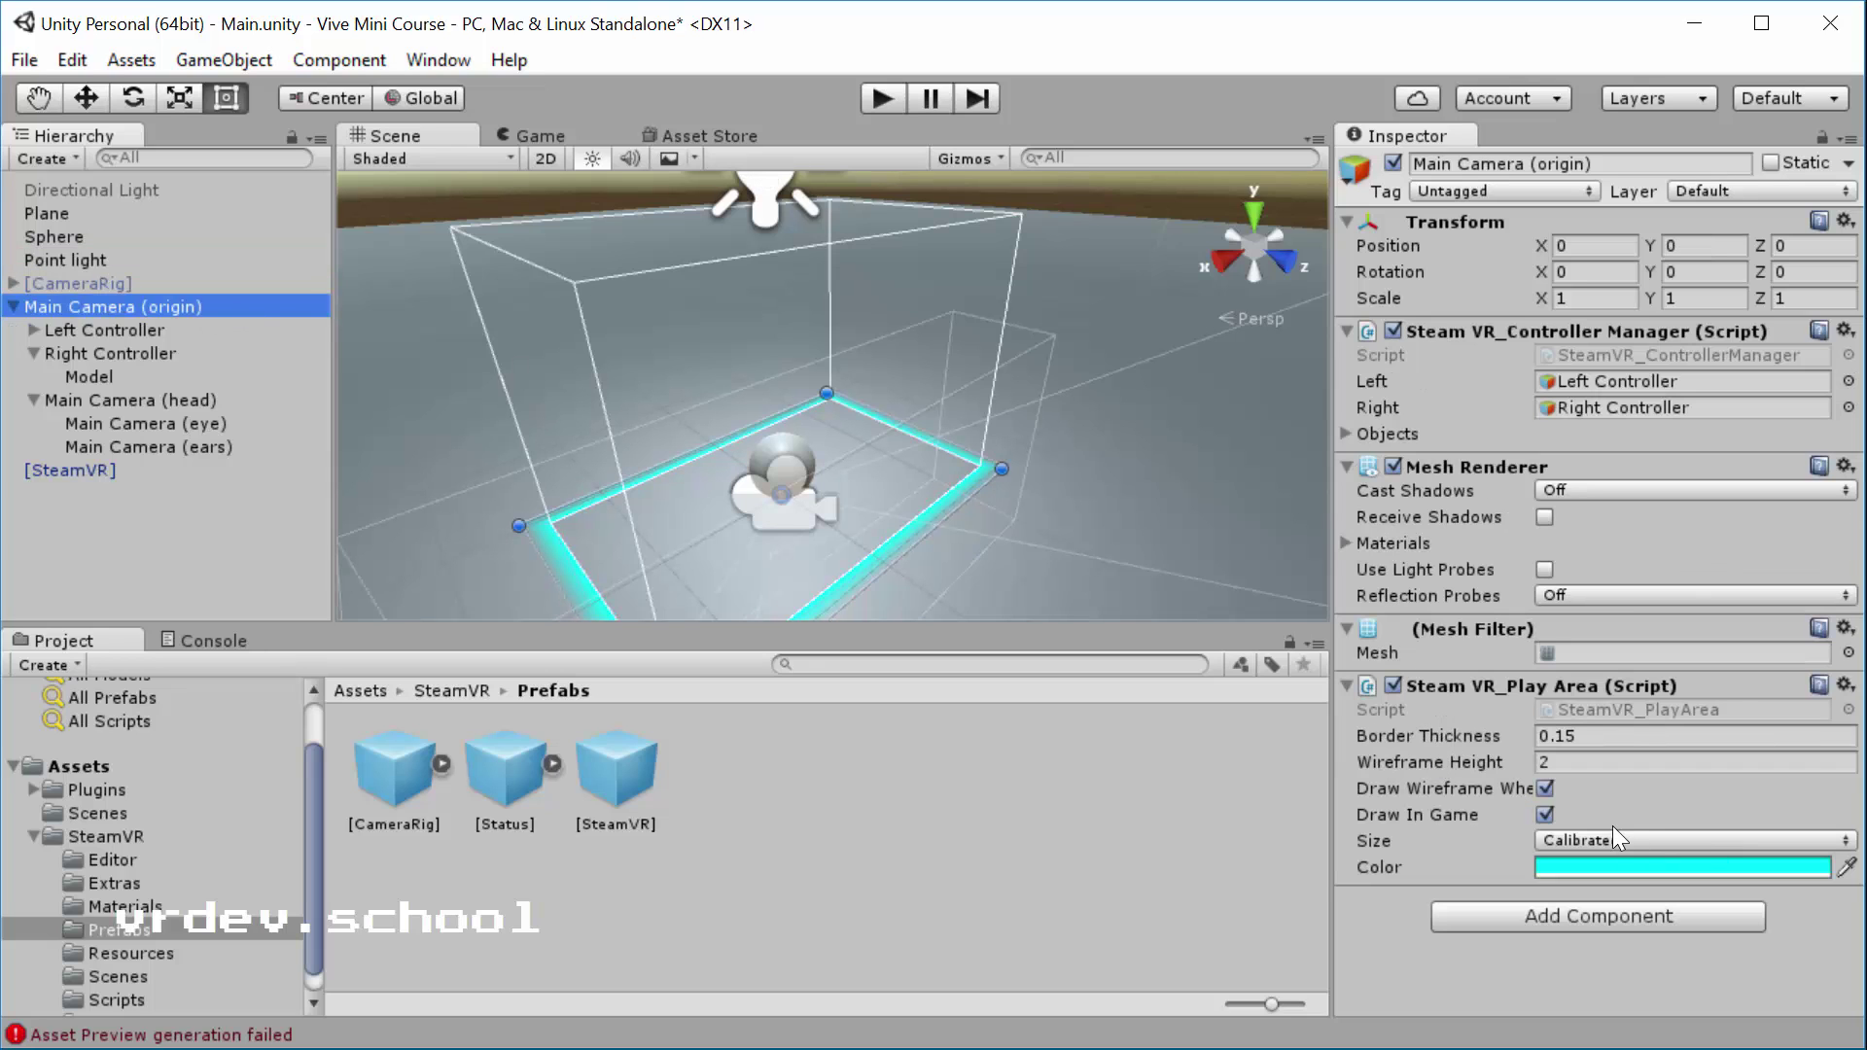
left_click(1545, 789)
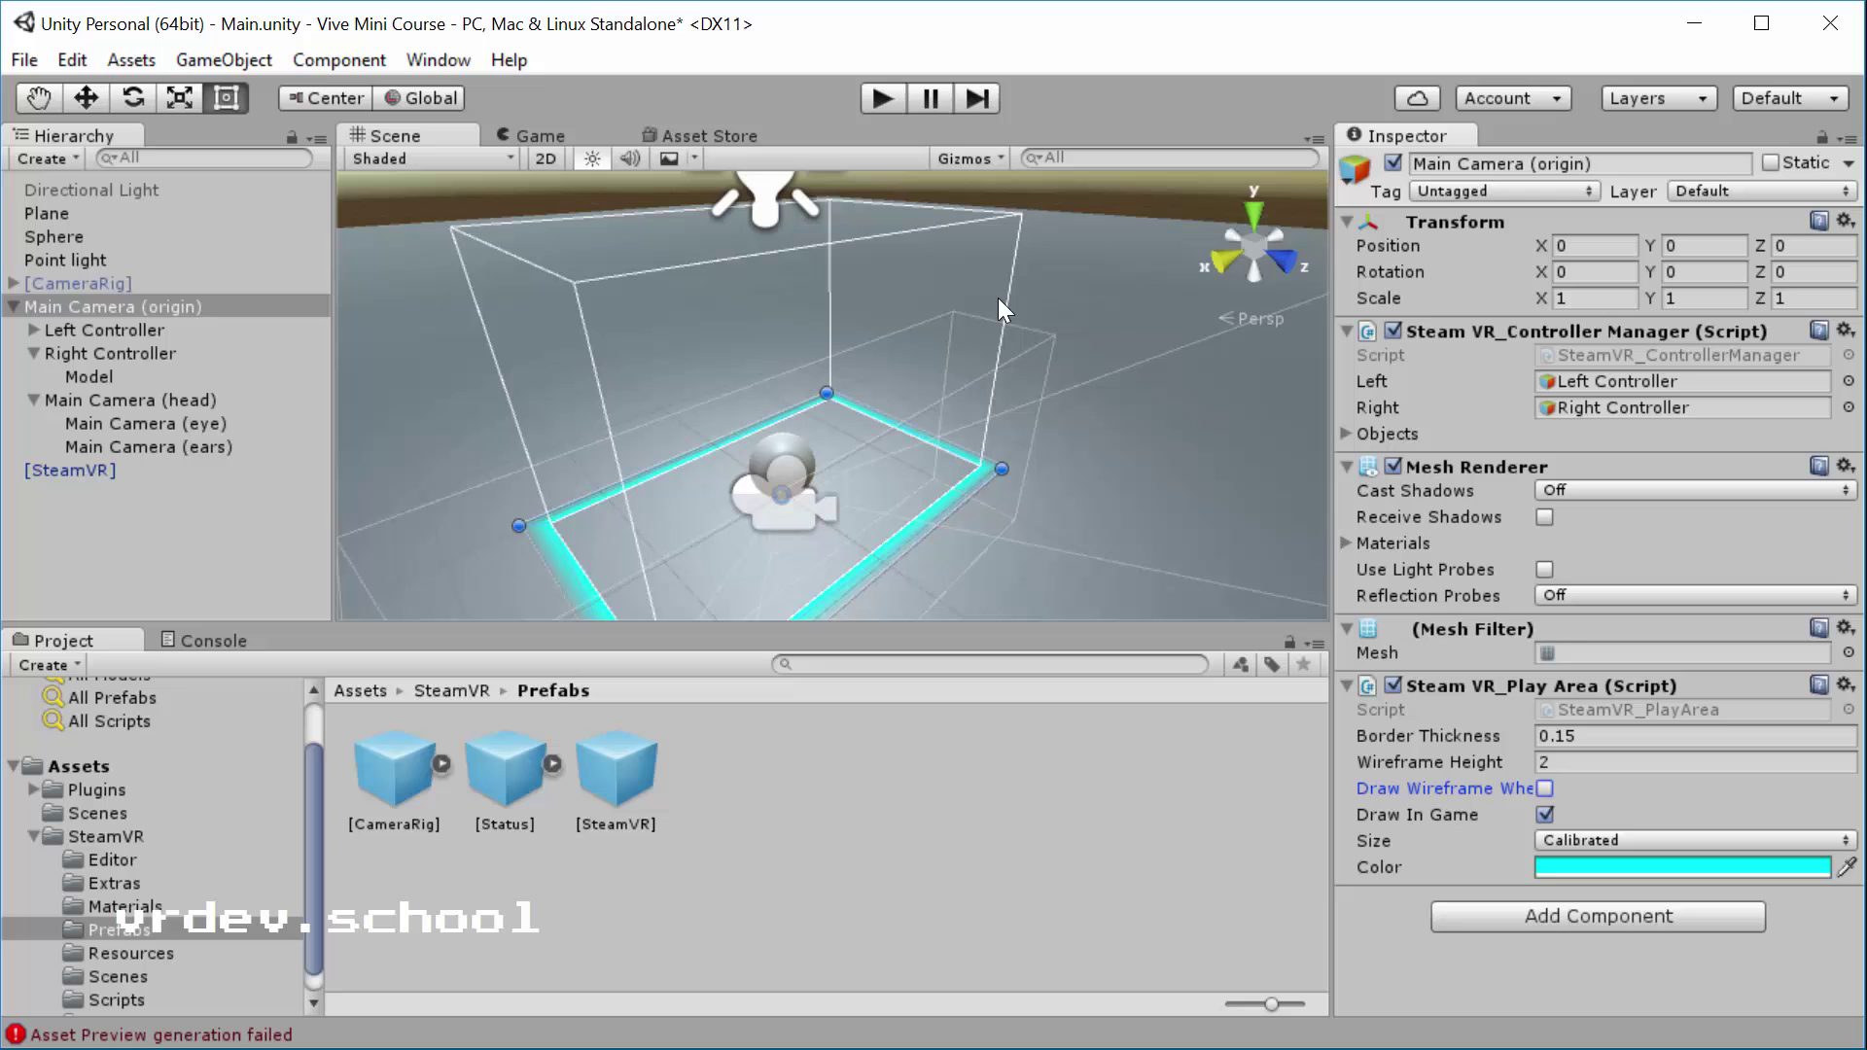
scroll(949, 464, "up", 6)
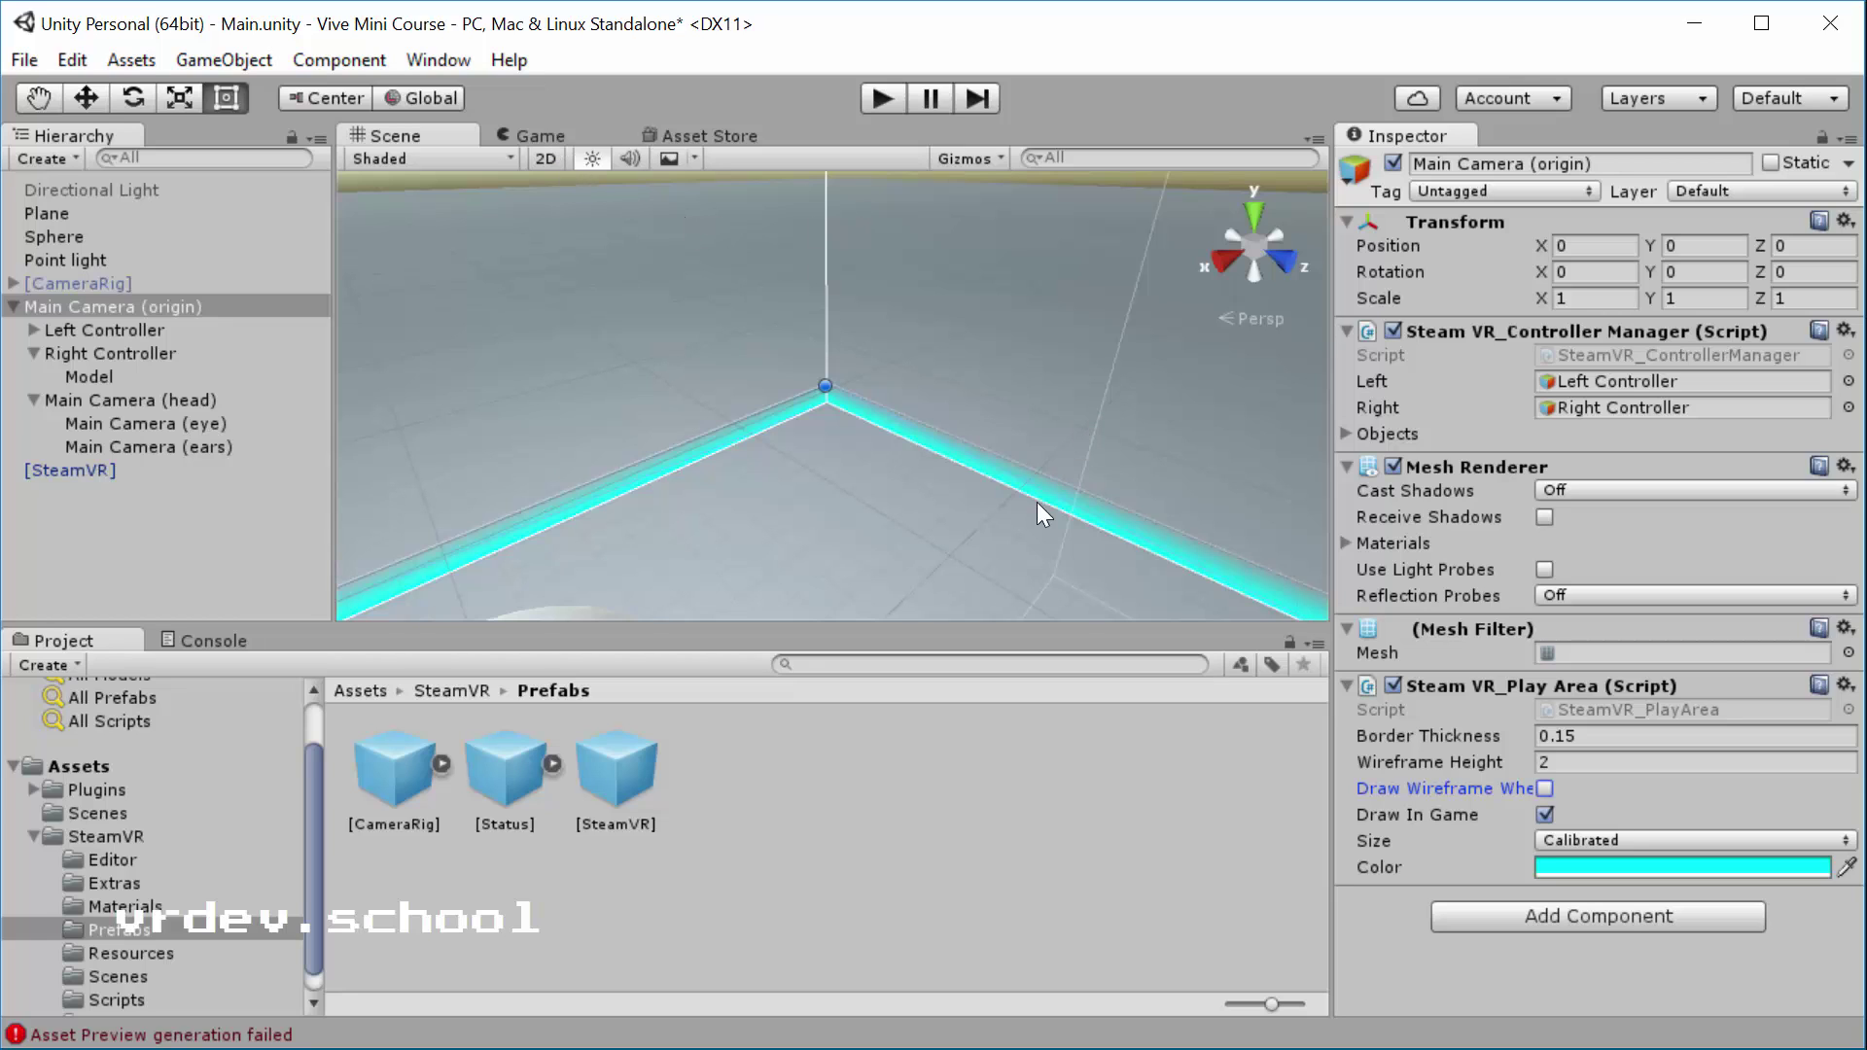
scroll(949, 508, "down", 5)
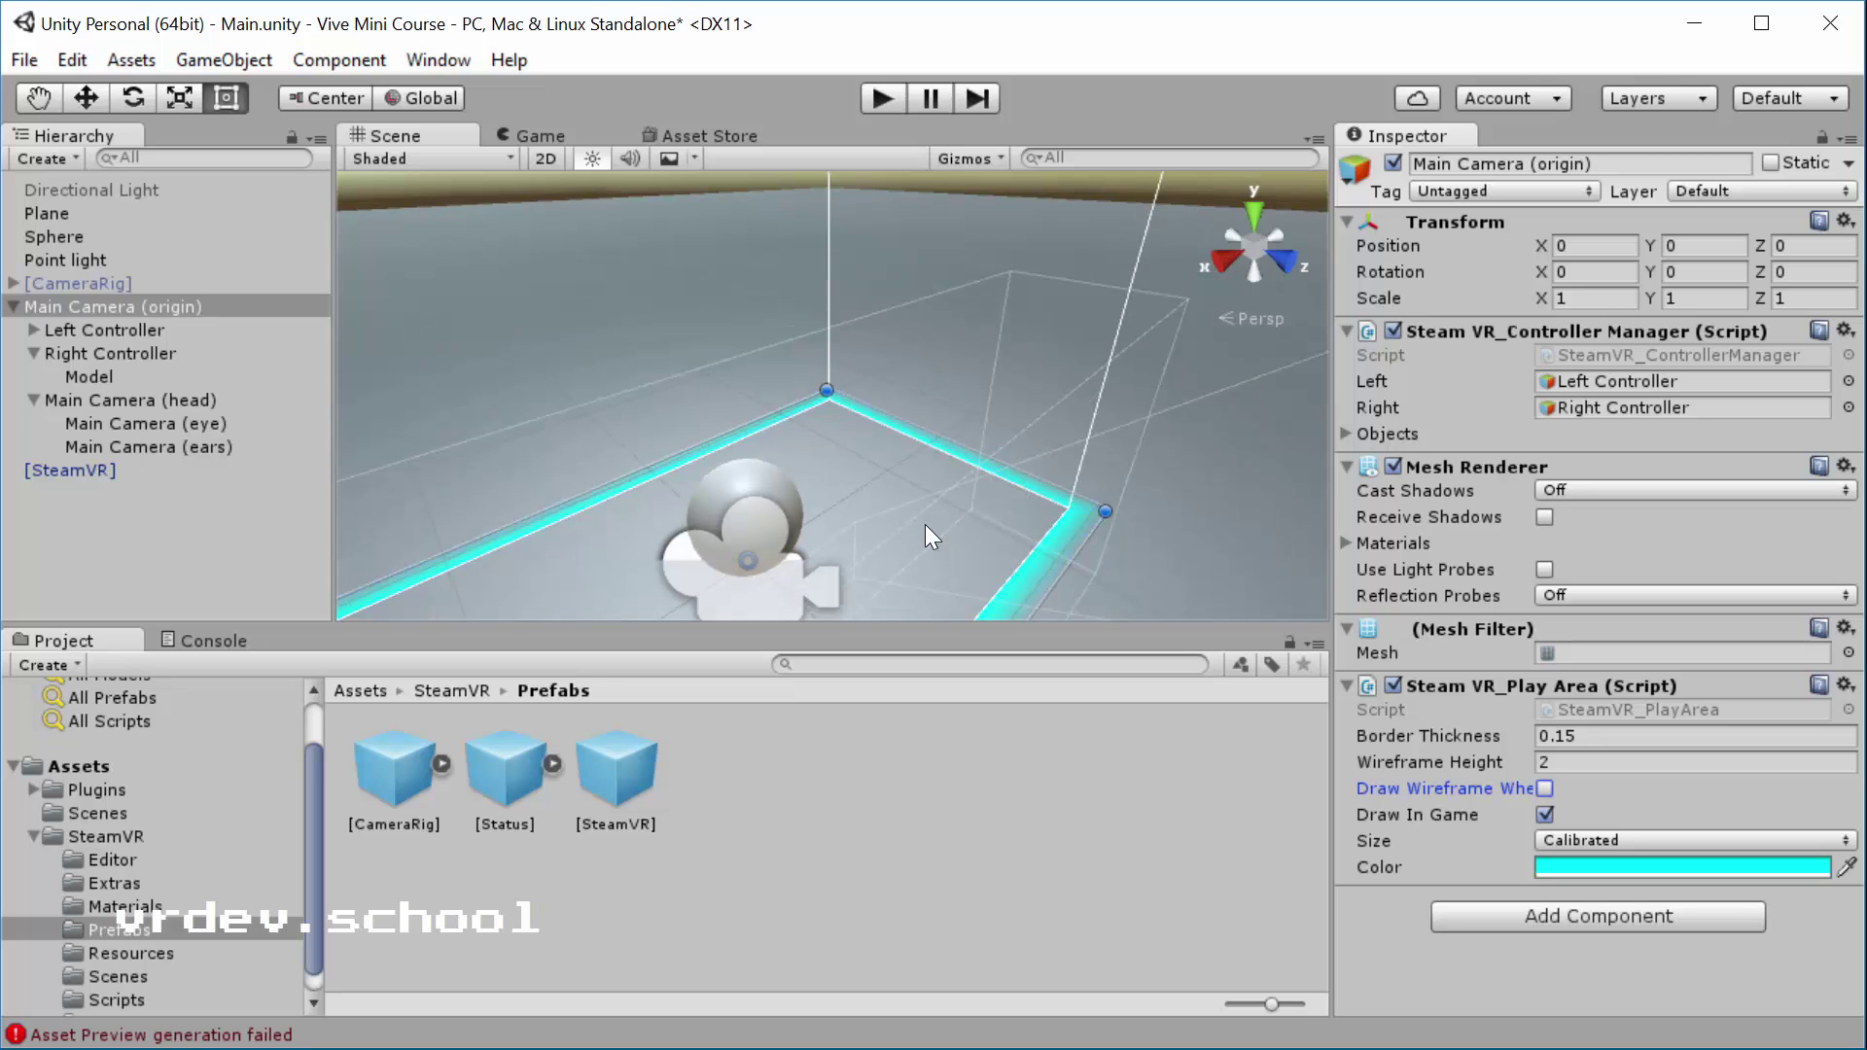
scroll(914, 501, "up", 3)
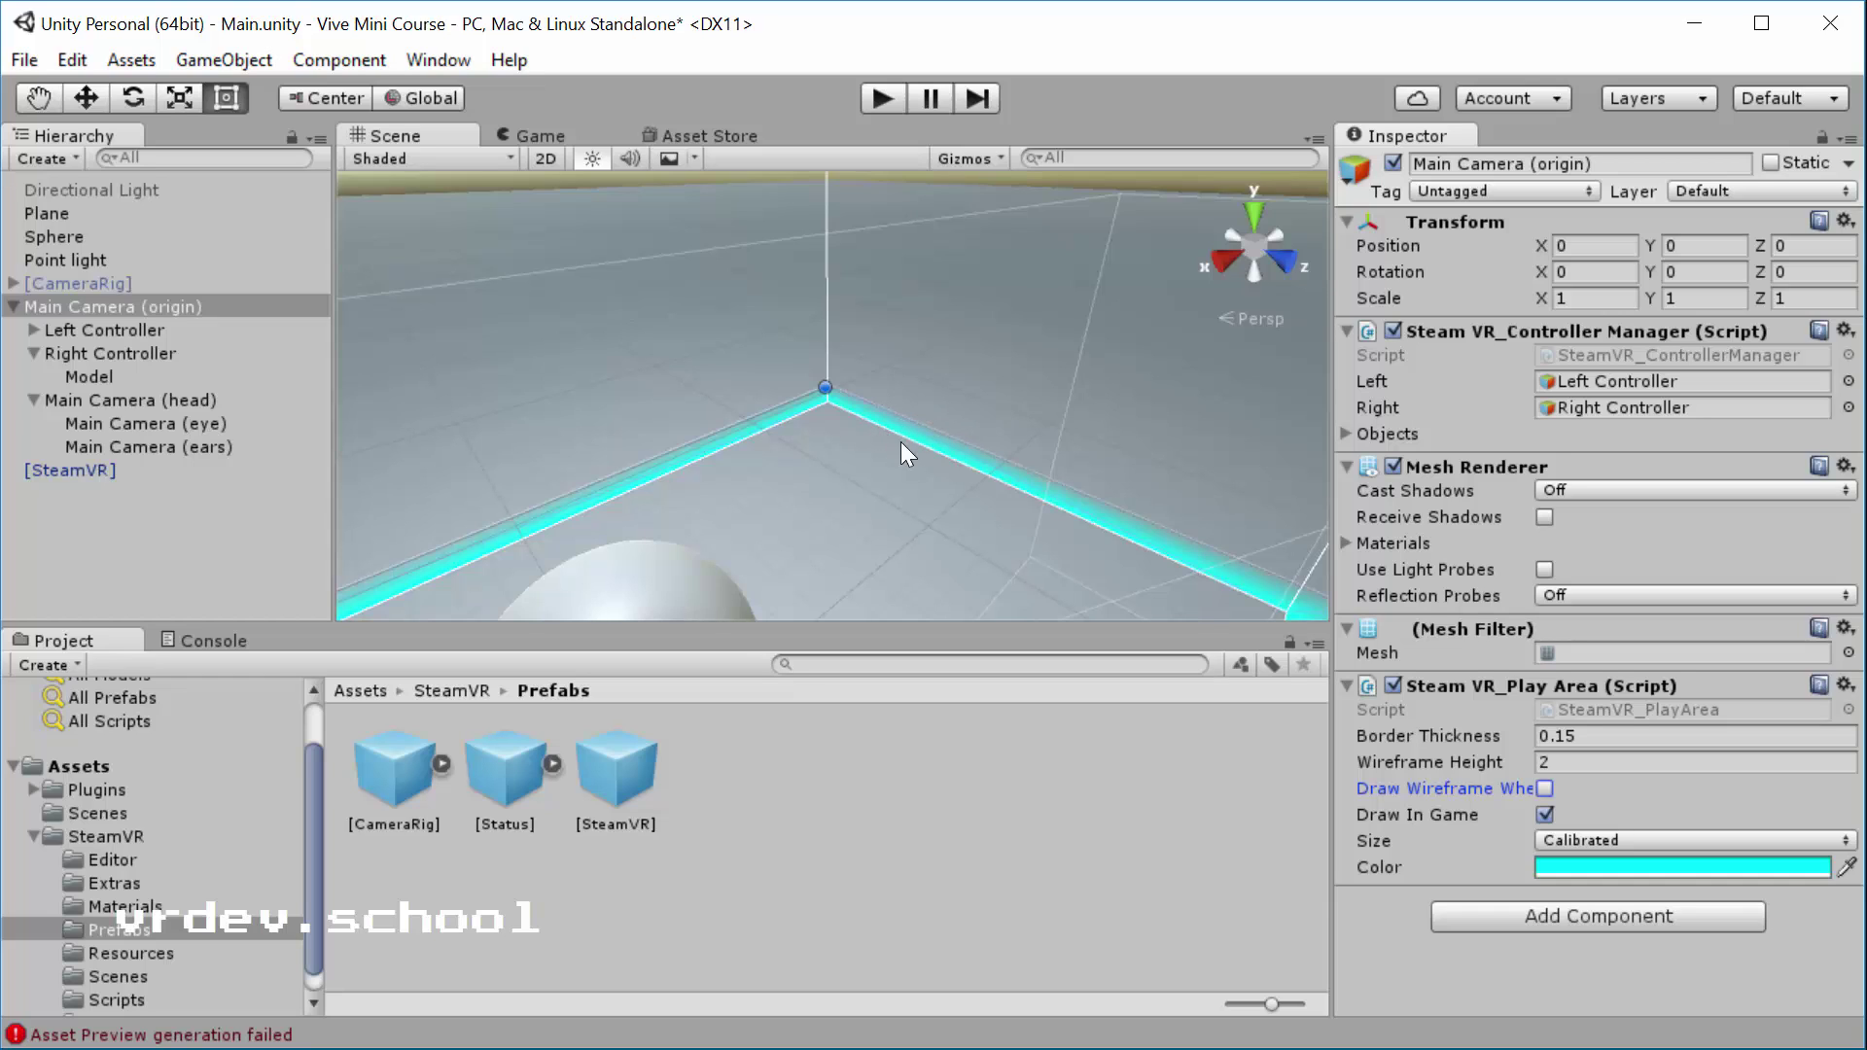
scroll(931, 420, "up", 2)
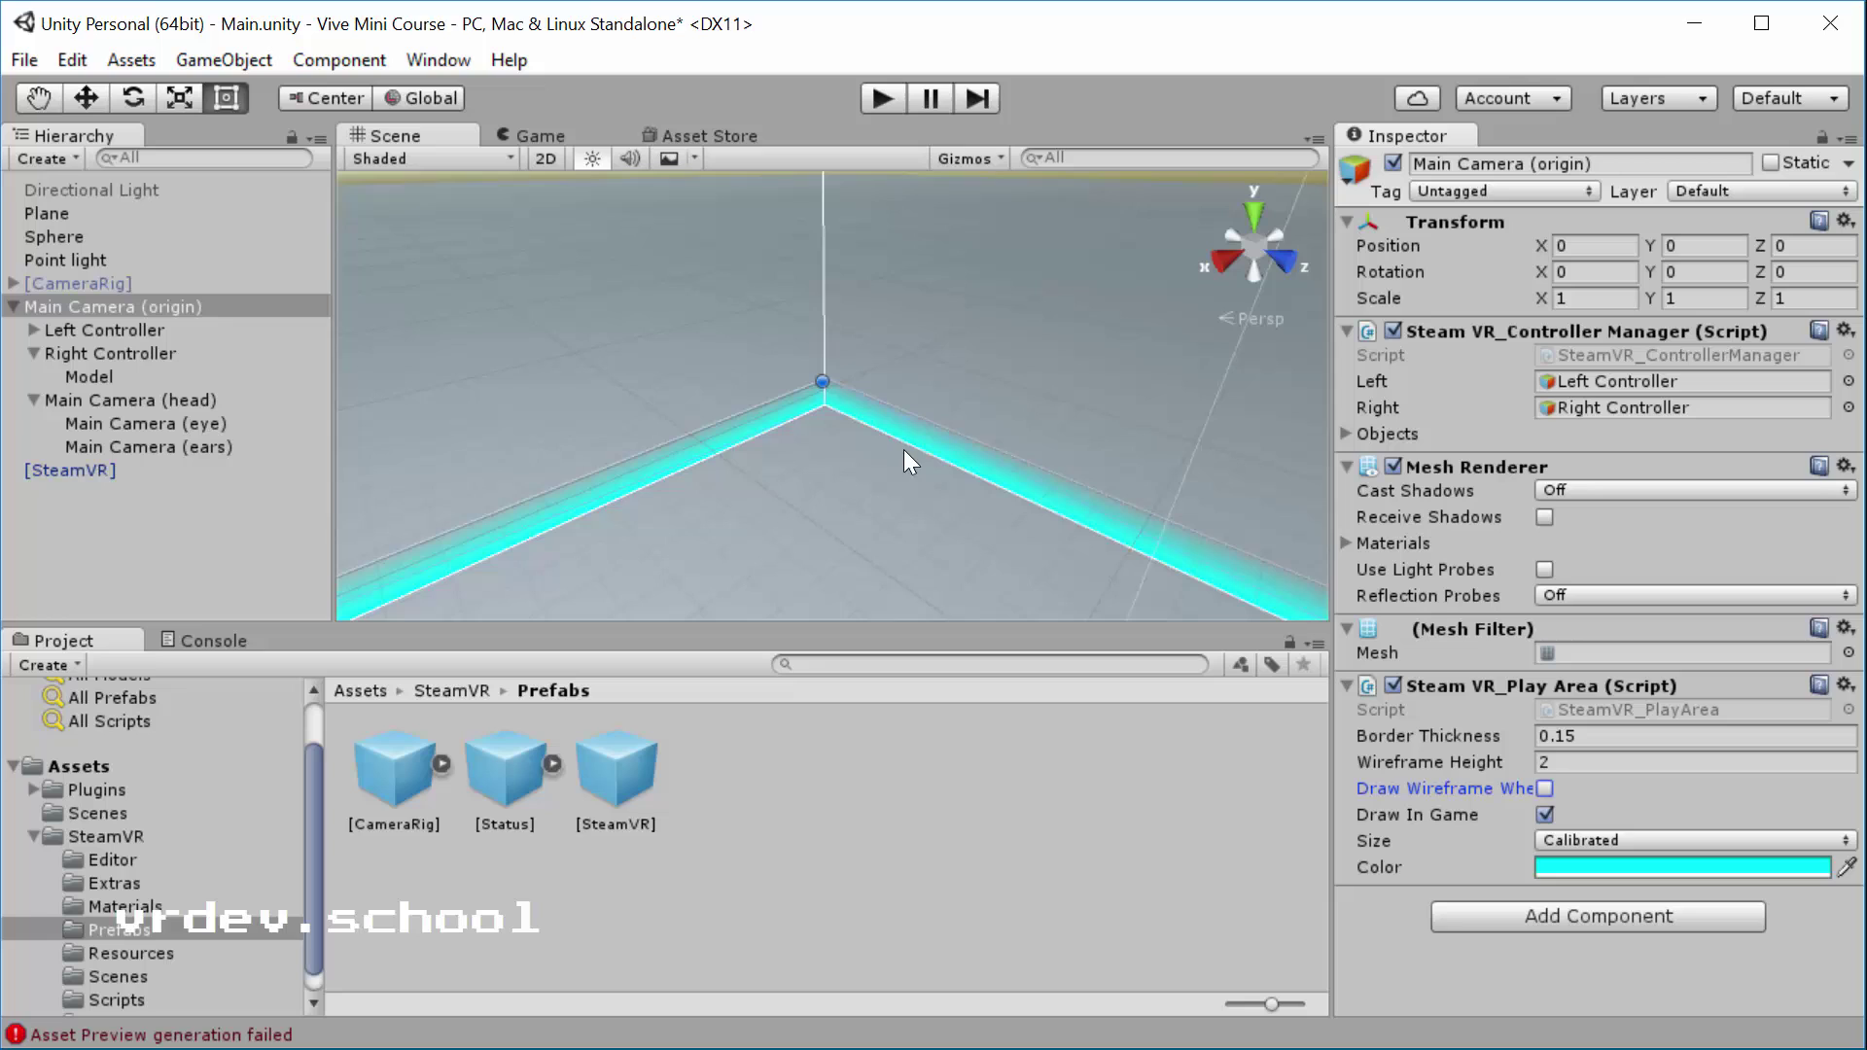
scroll(871, 466, "down", 2)
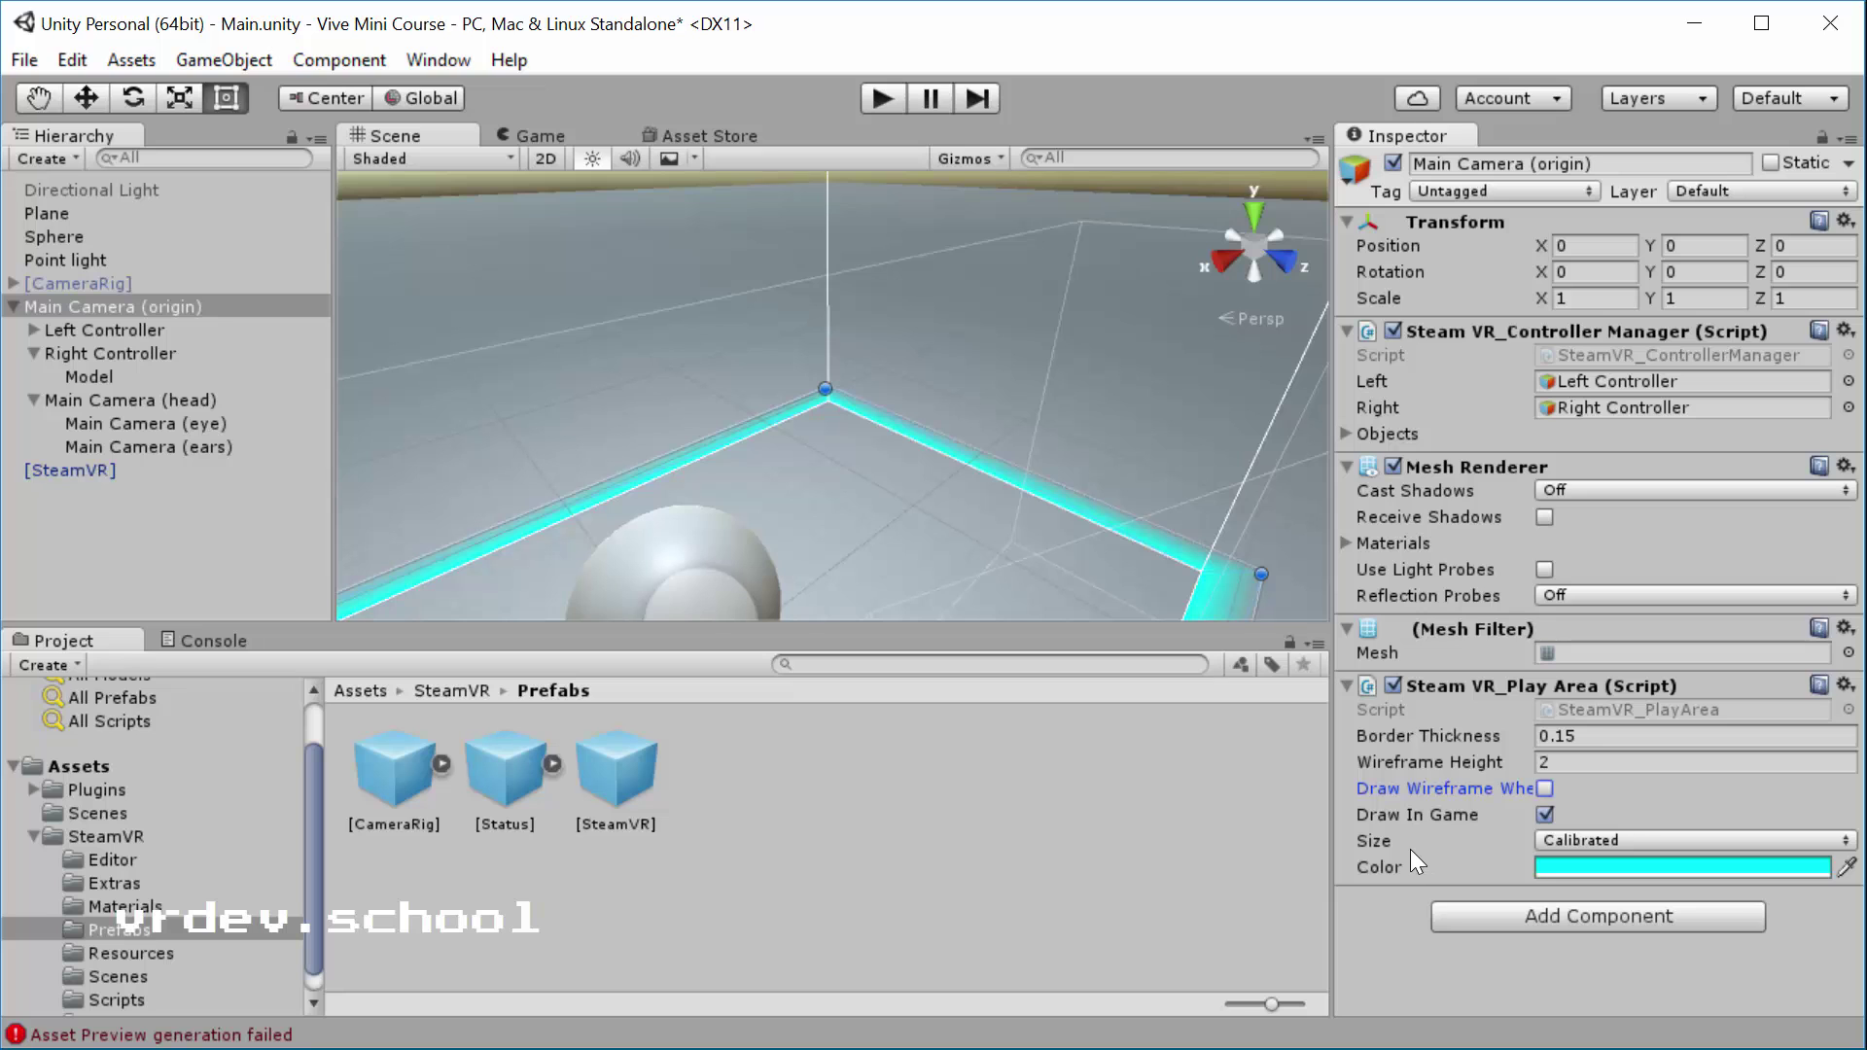
key("f")
left_click_drag(807, 505, 855, 430, "alt")
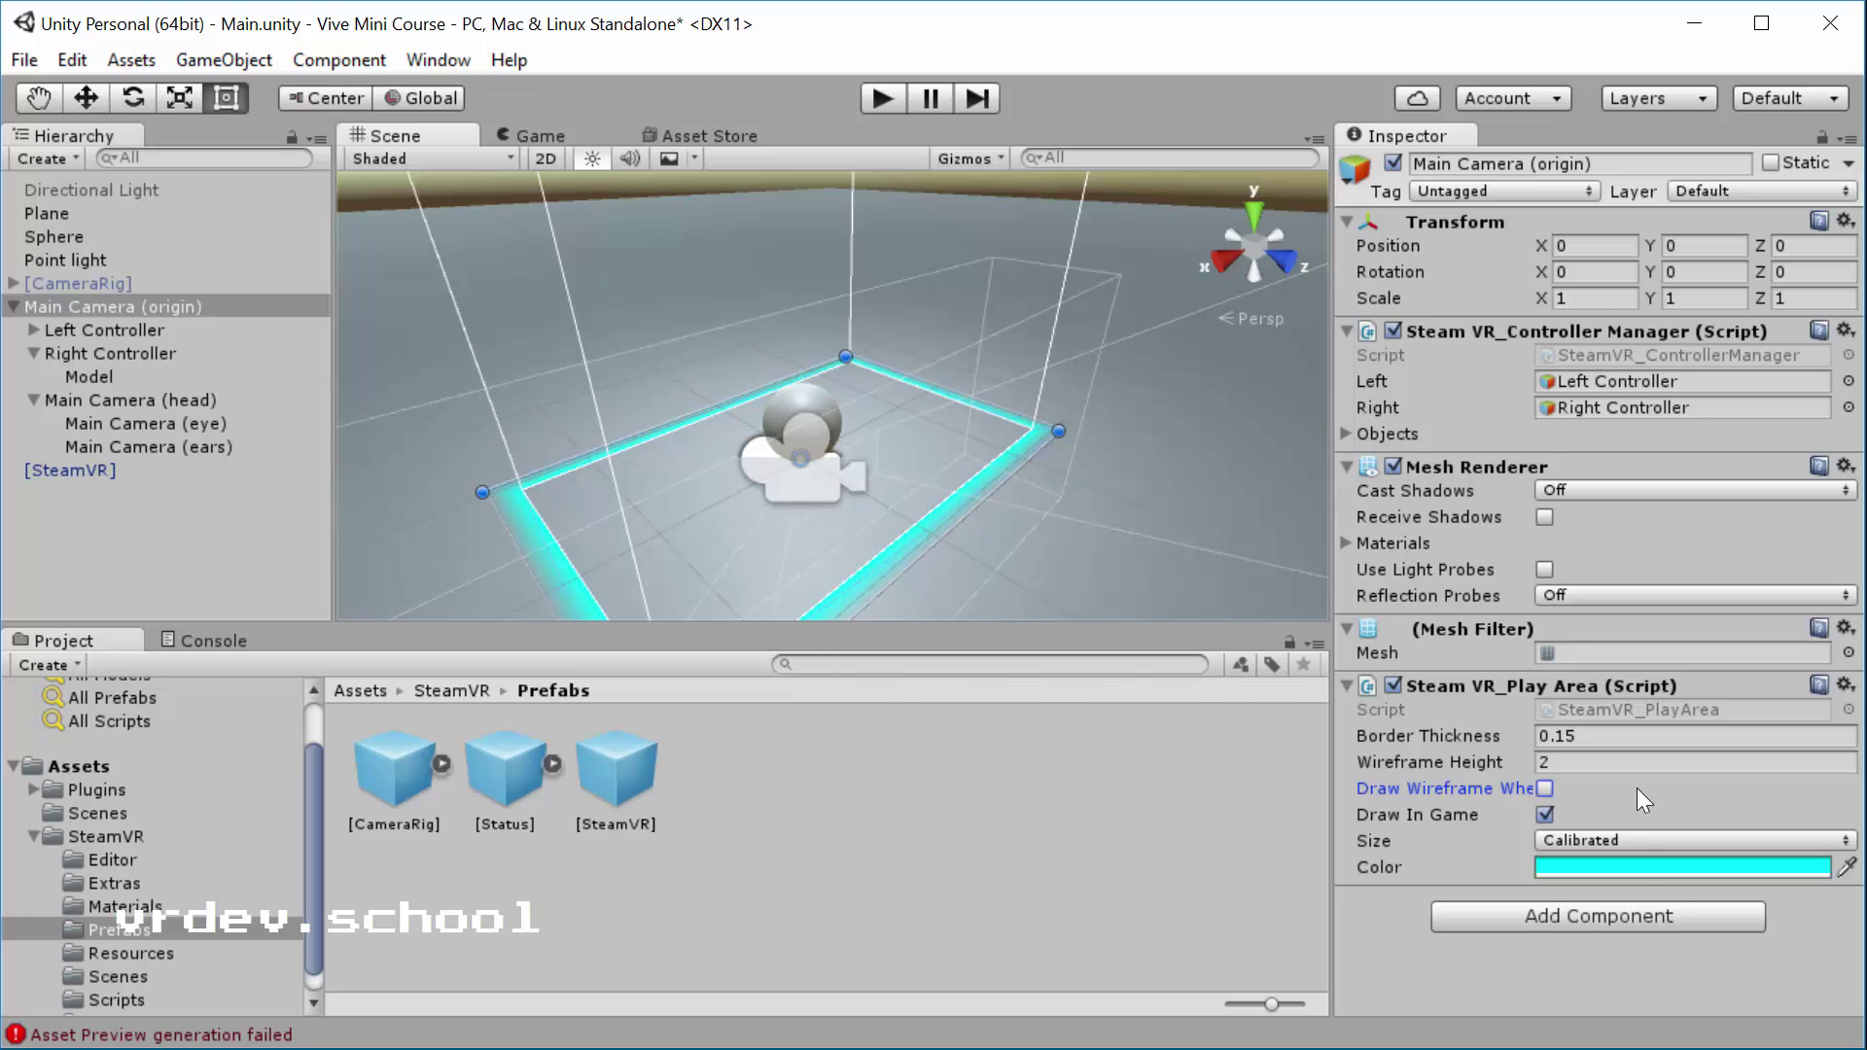
Step: Try play area sizes 200x150 and 300x225, then switch back to Calibrated
left_click(1645, 844)
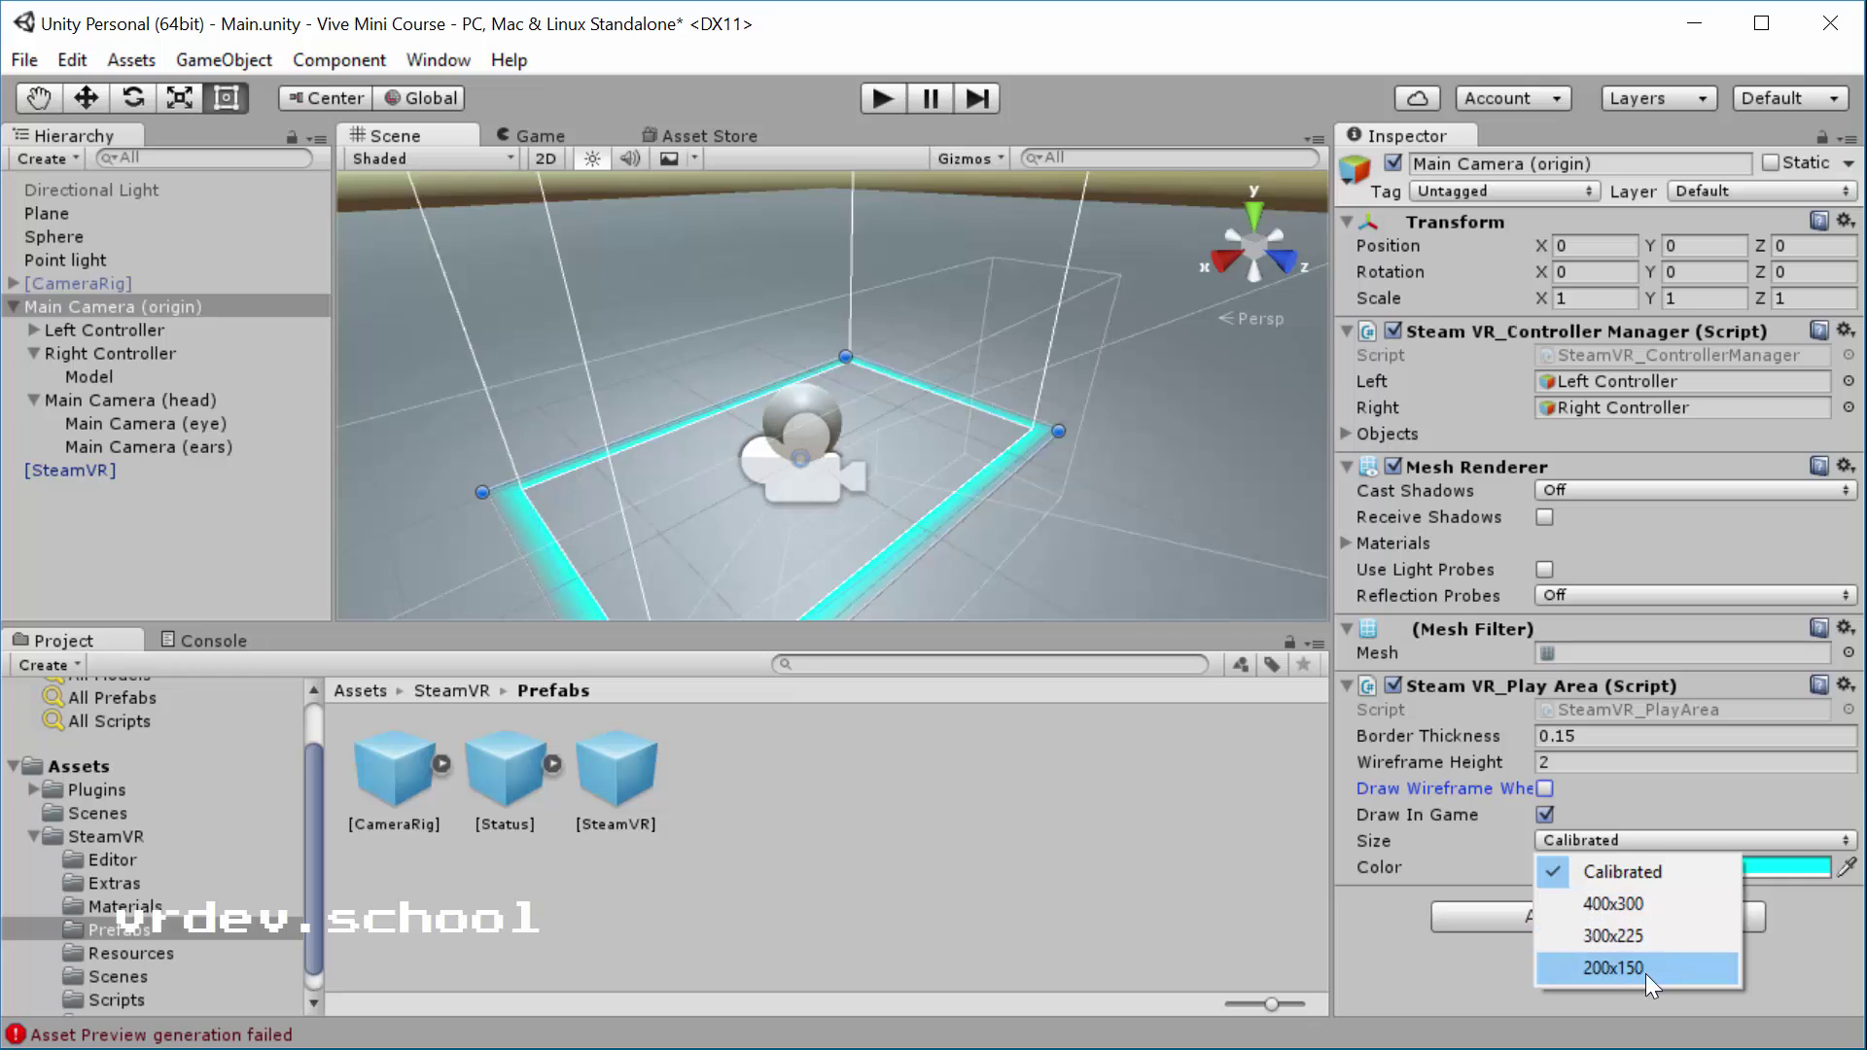
left_click(1613, 967)
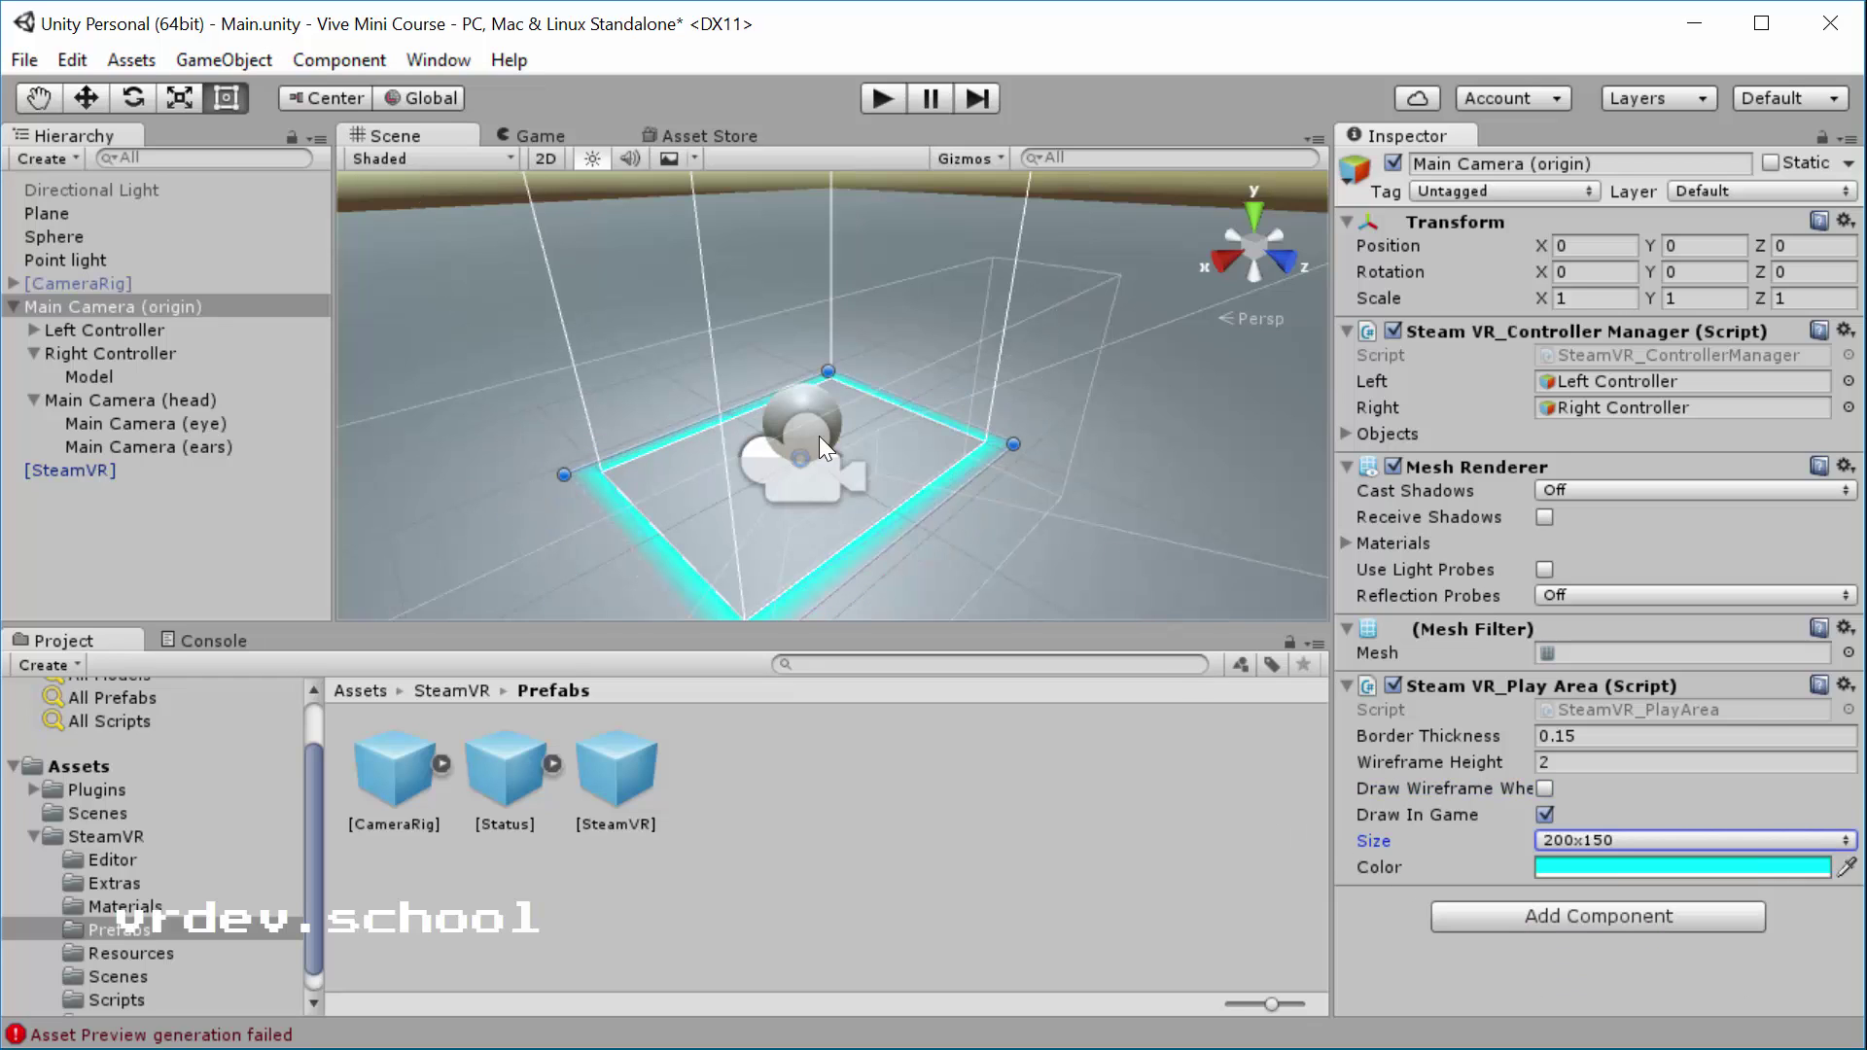
left_click(1549, 837)
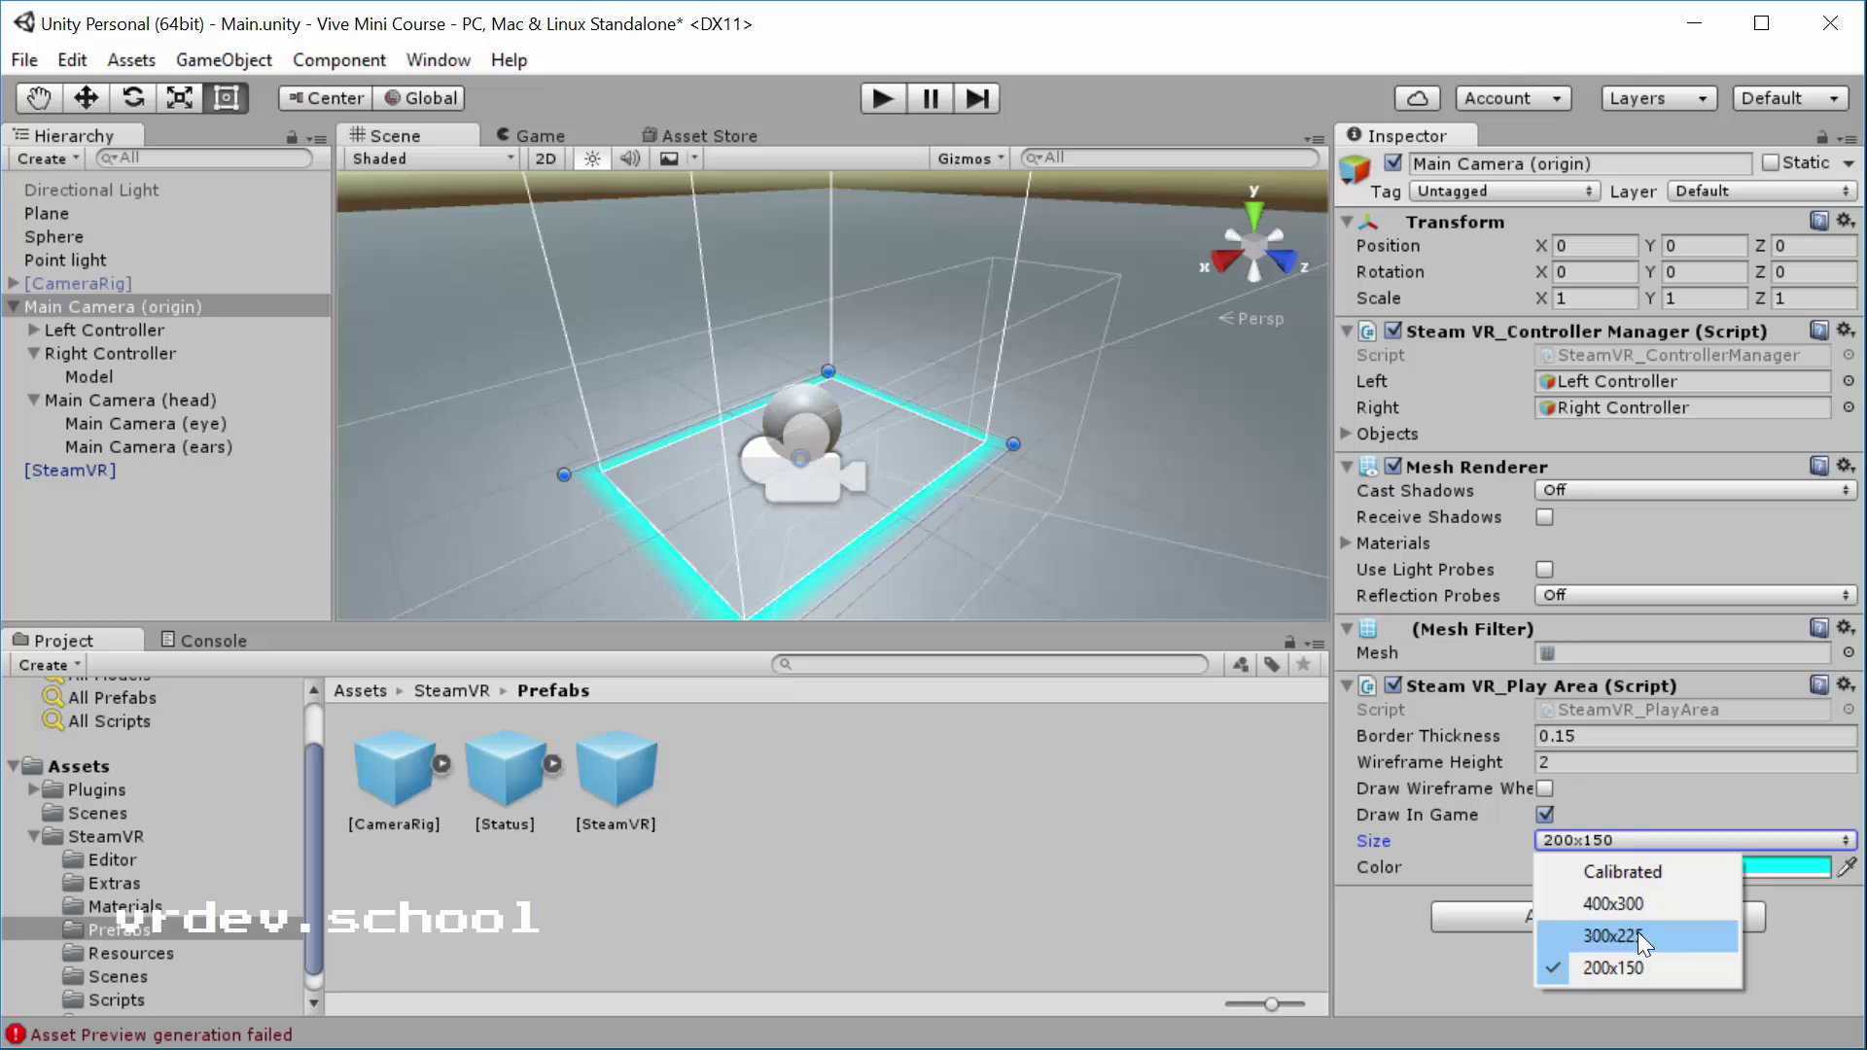
left_click(1709, 943)
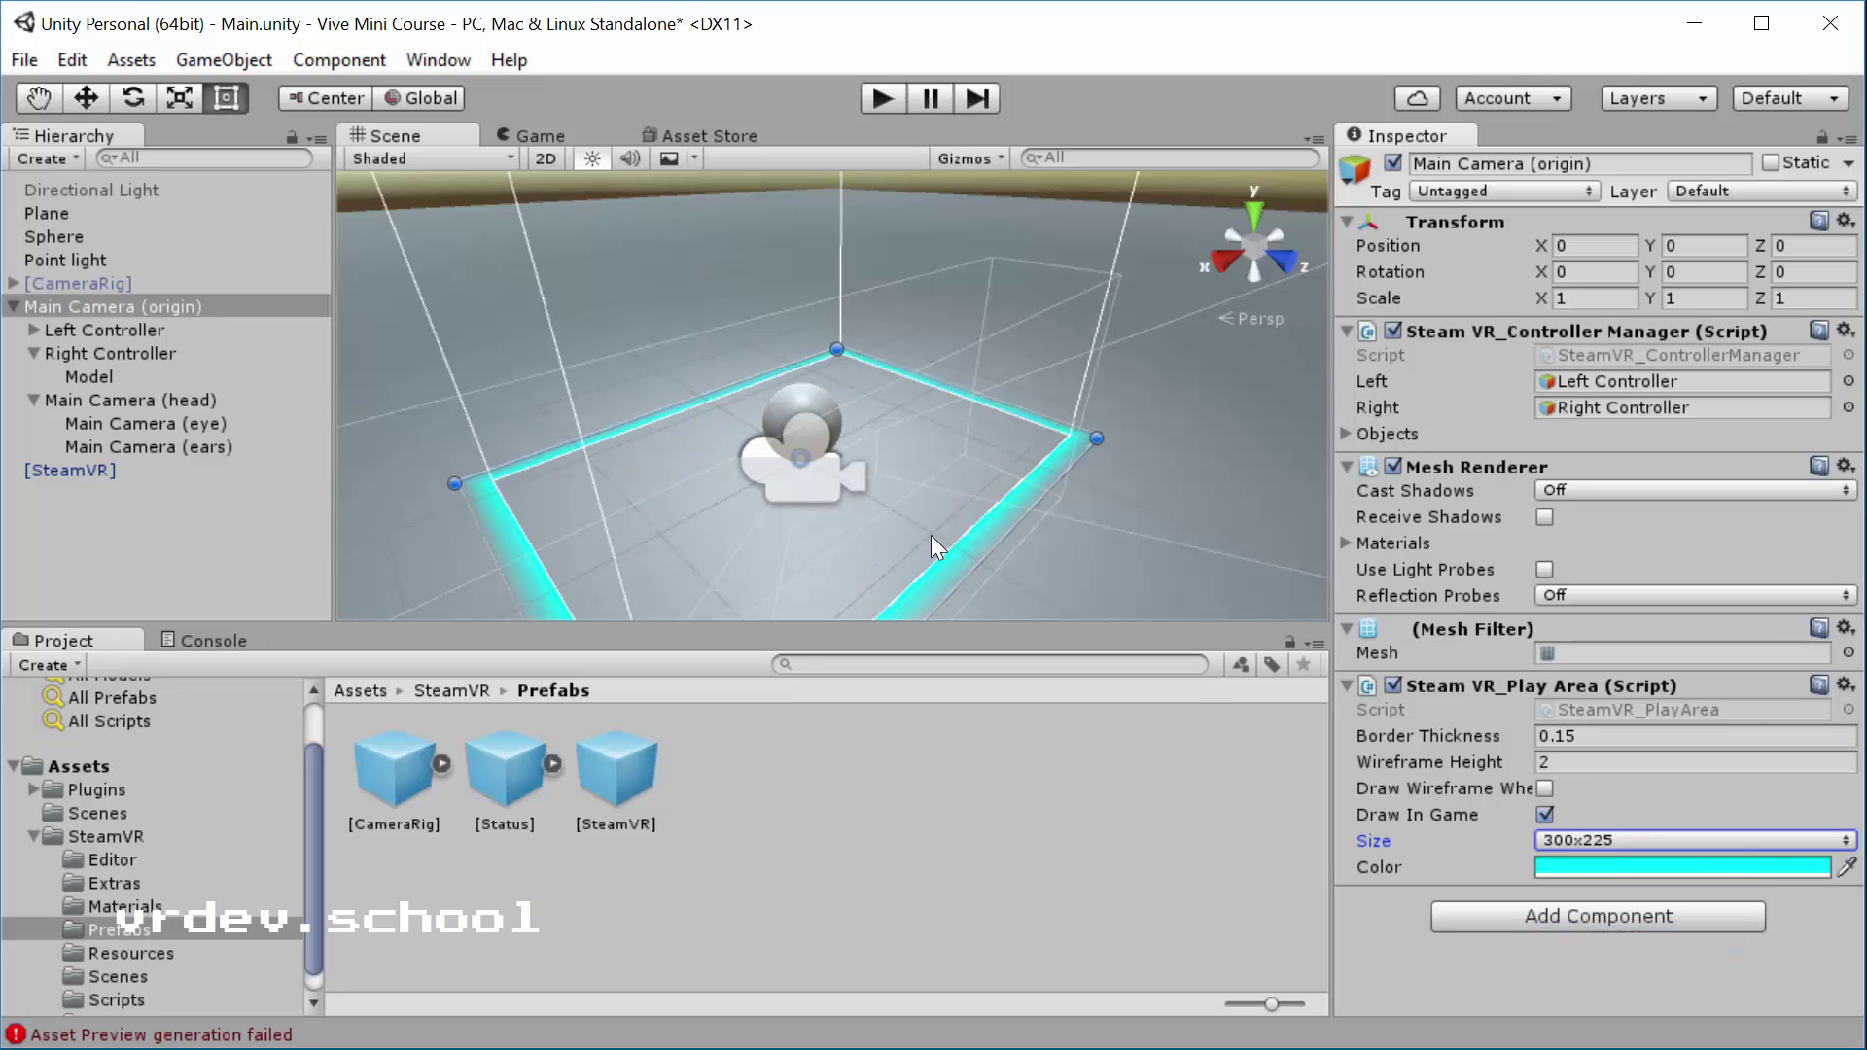
left_click_drag(960, 465, 778, 394, "alt")
left_click(1623, 840)
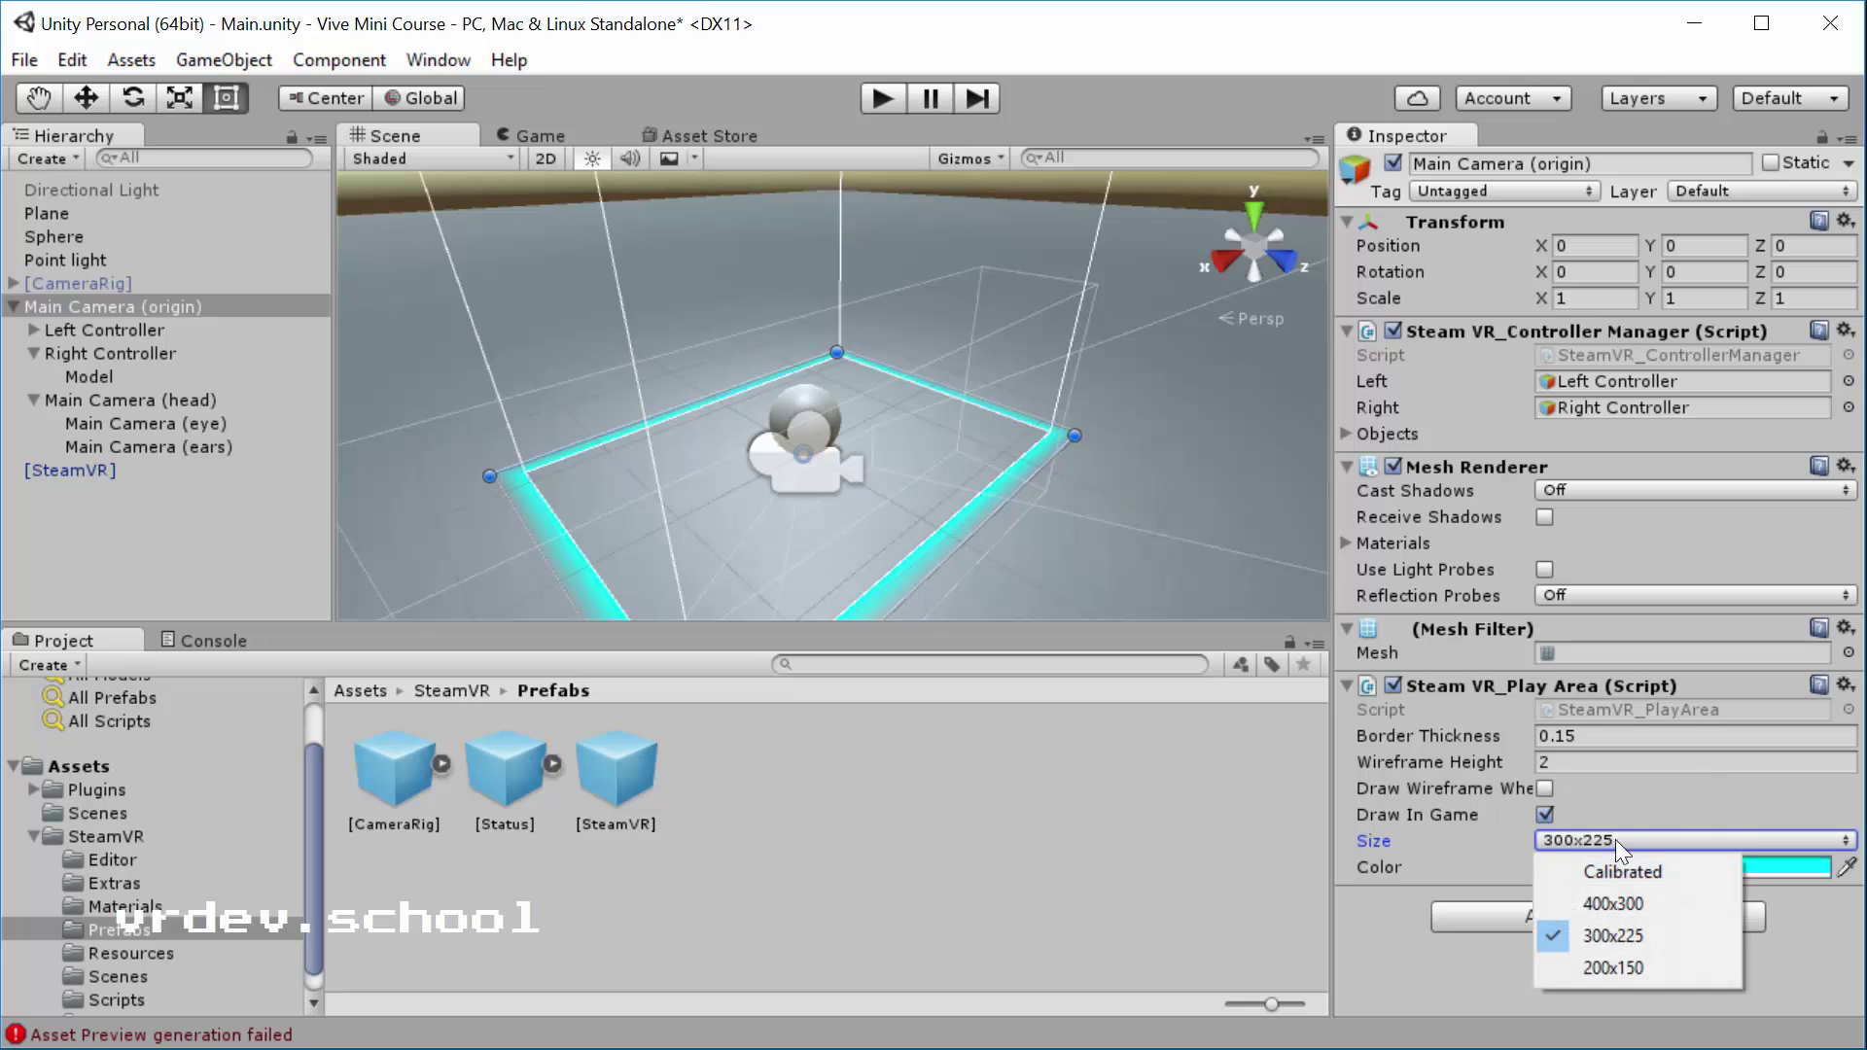
left_click(1622, 870)
Step: Try 400x300, Calibrated and 300x225, finishing on a 200x150 play area
left_click(1607, 840)
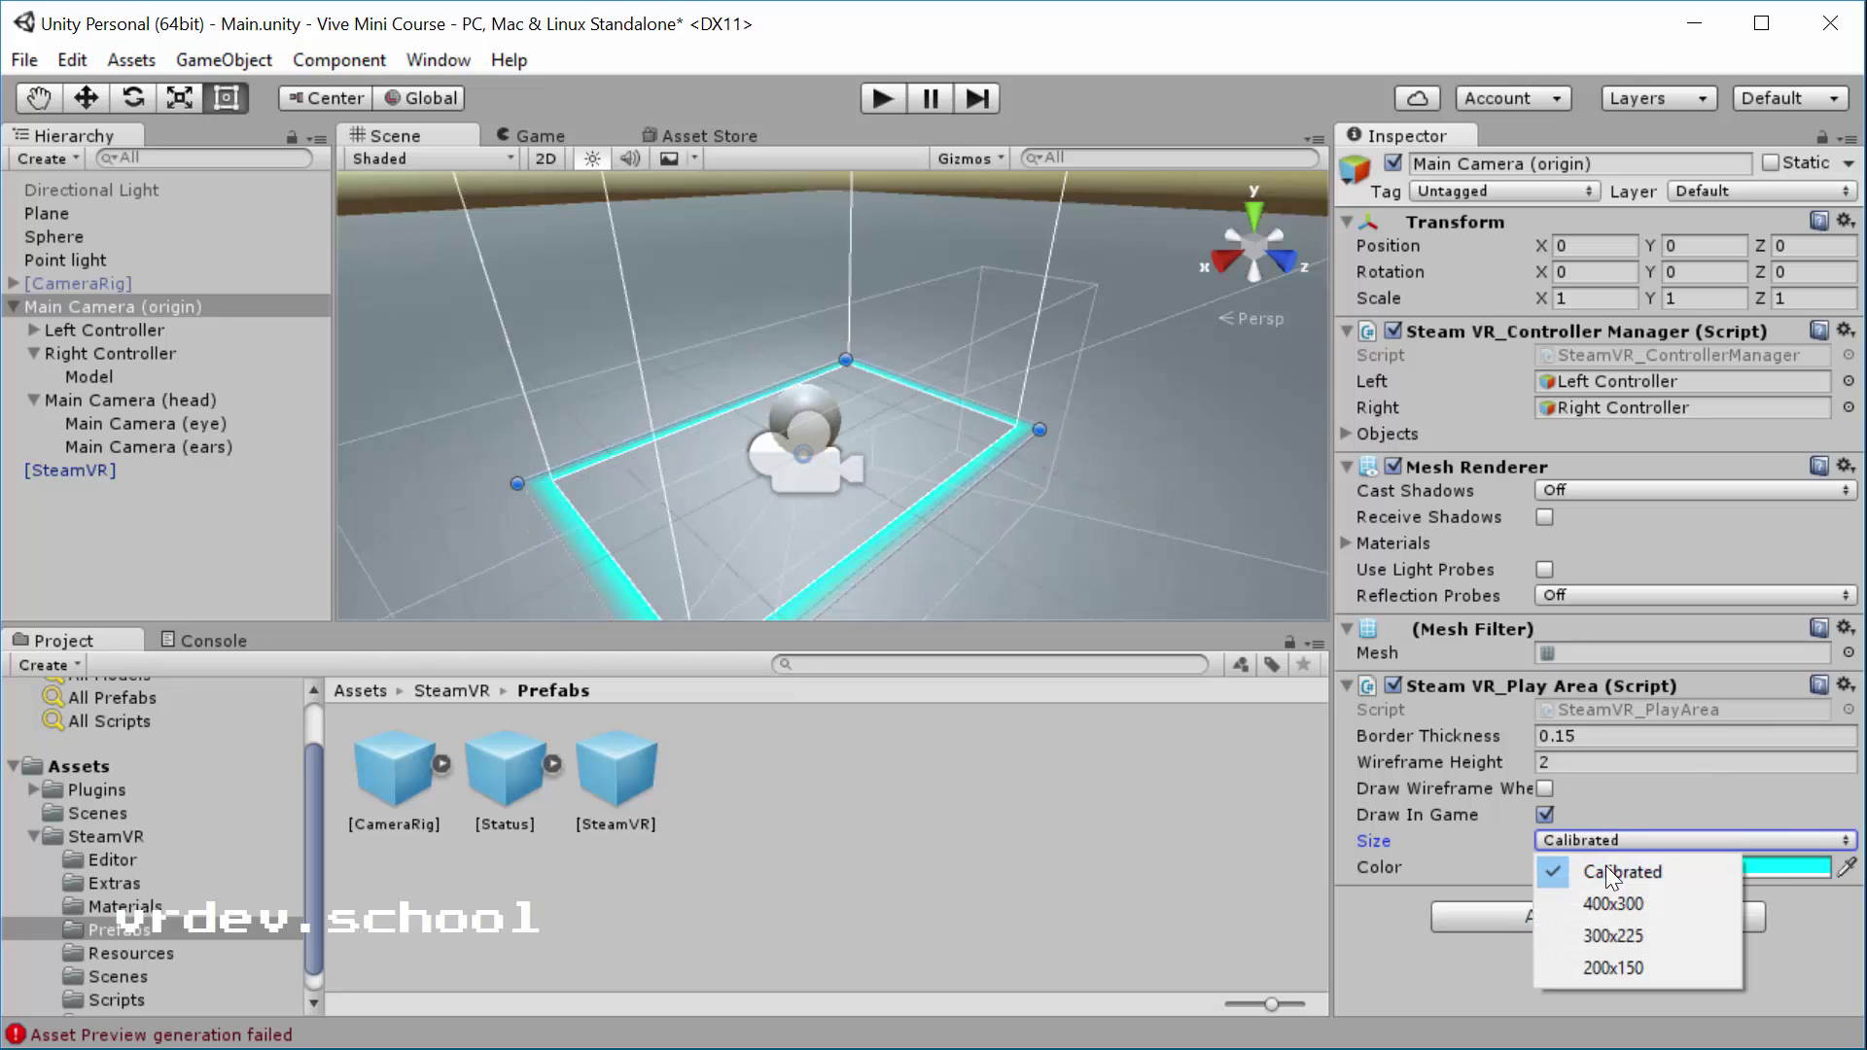
left_click(1614, 903)
left_click(1613, 842)
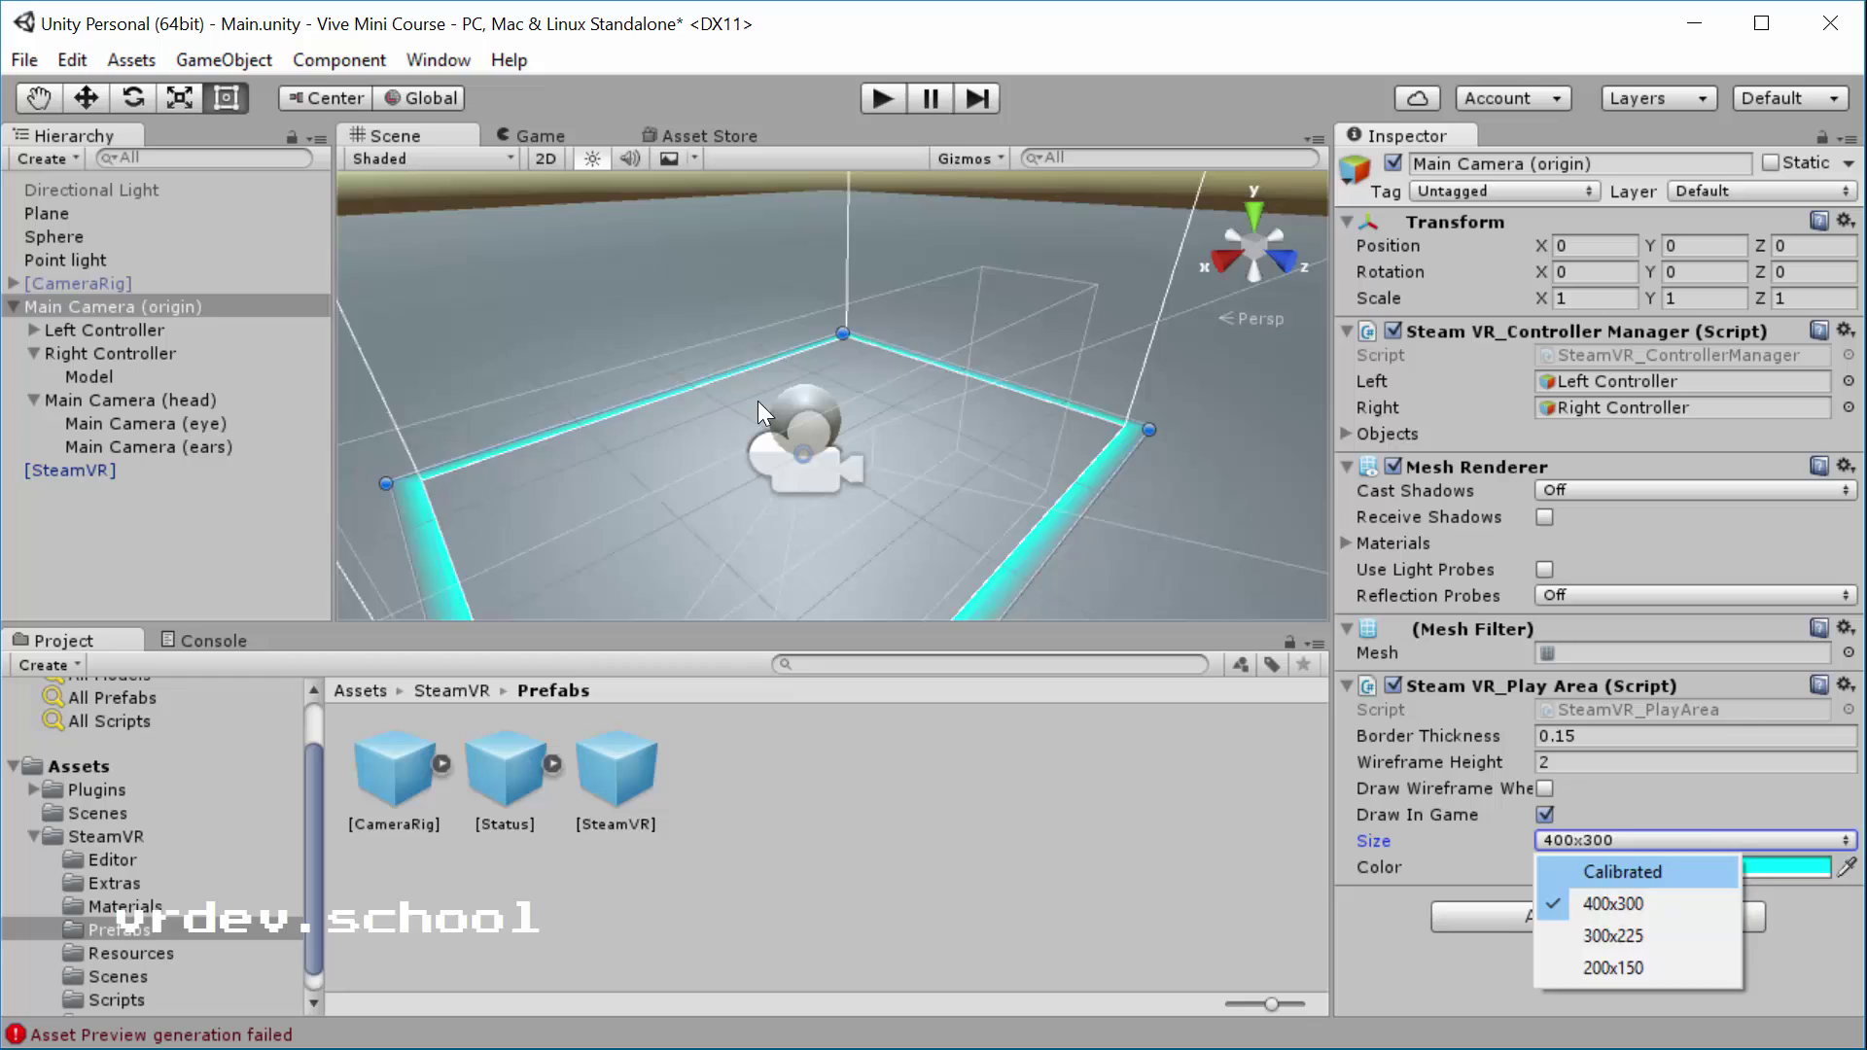
left_click(1621, 871)
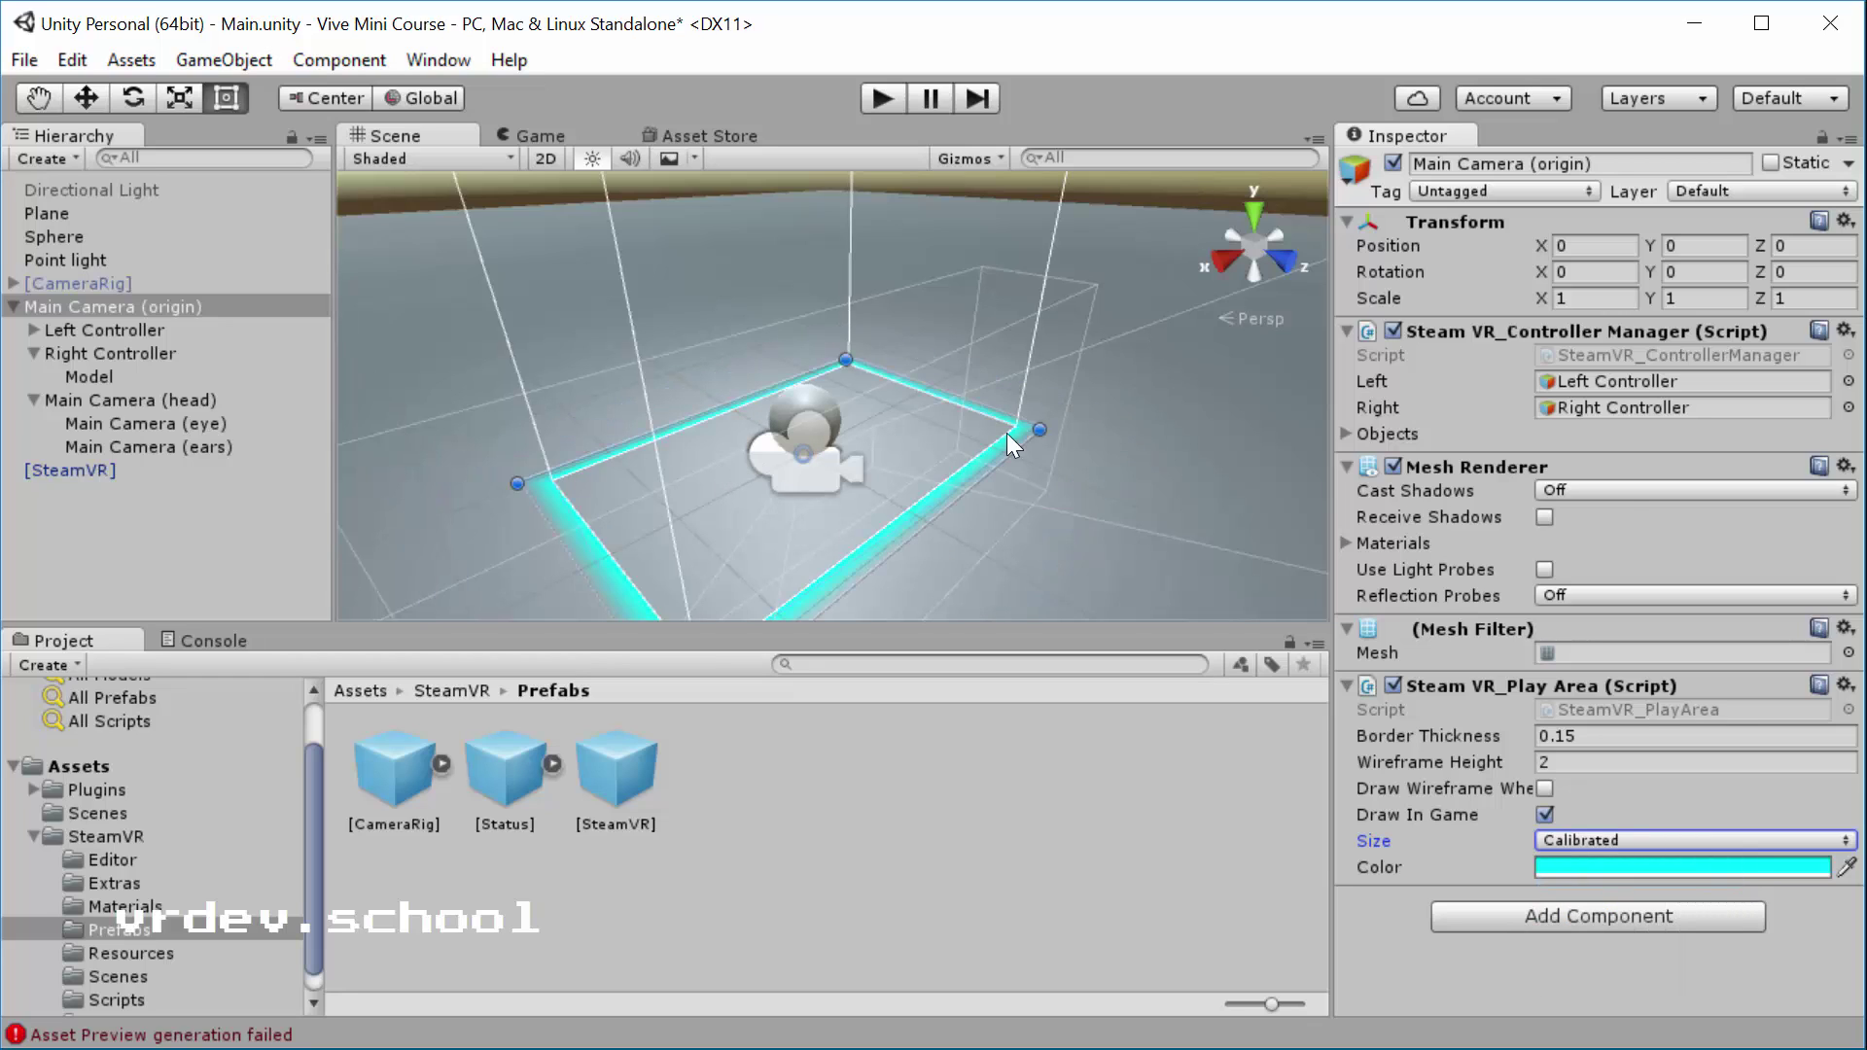
left_click(1591, 844)
left_click(1604, 933)
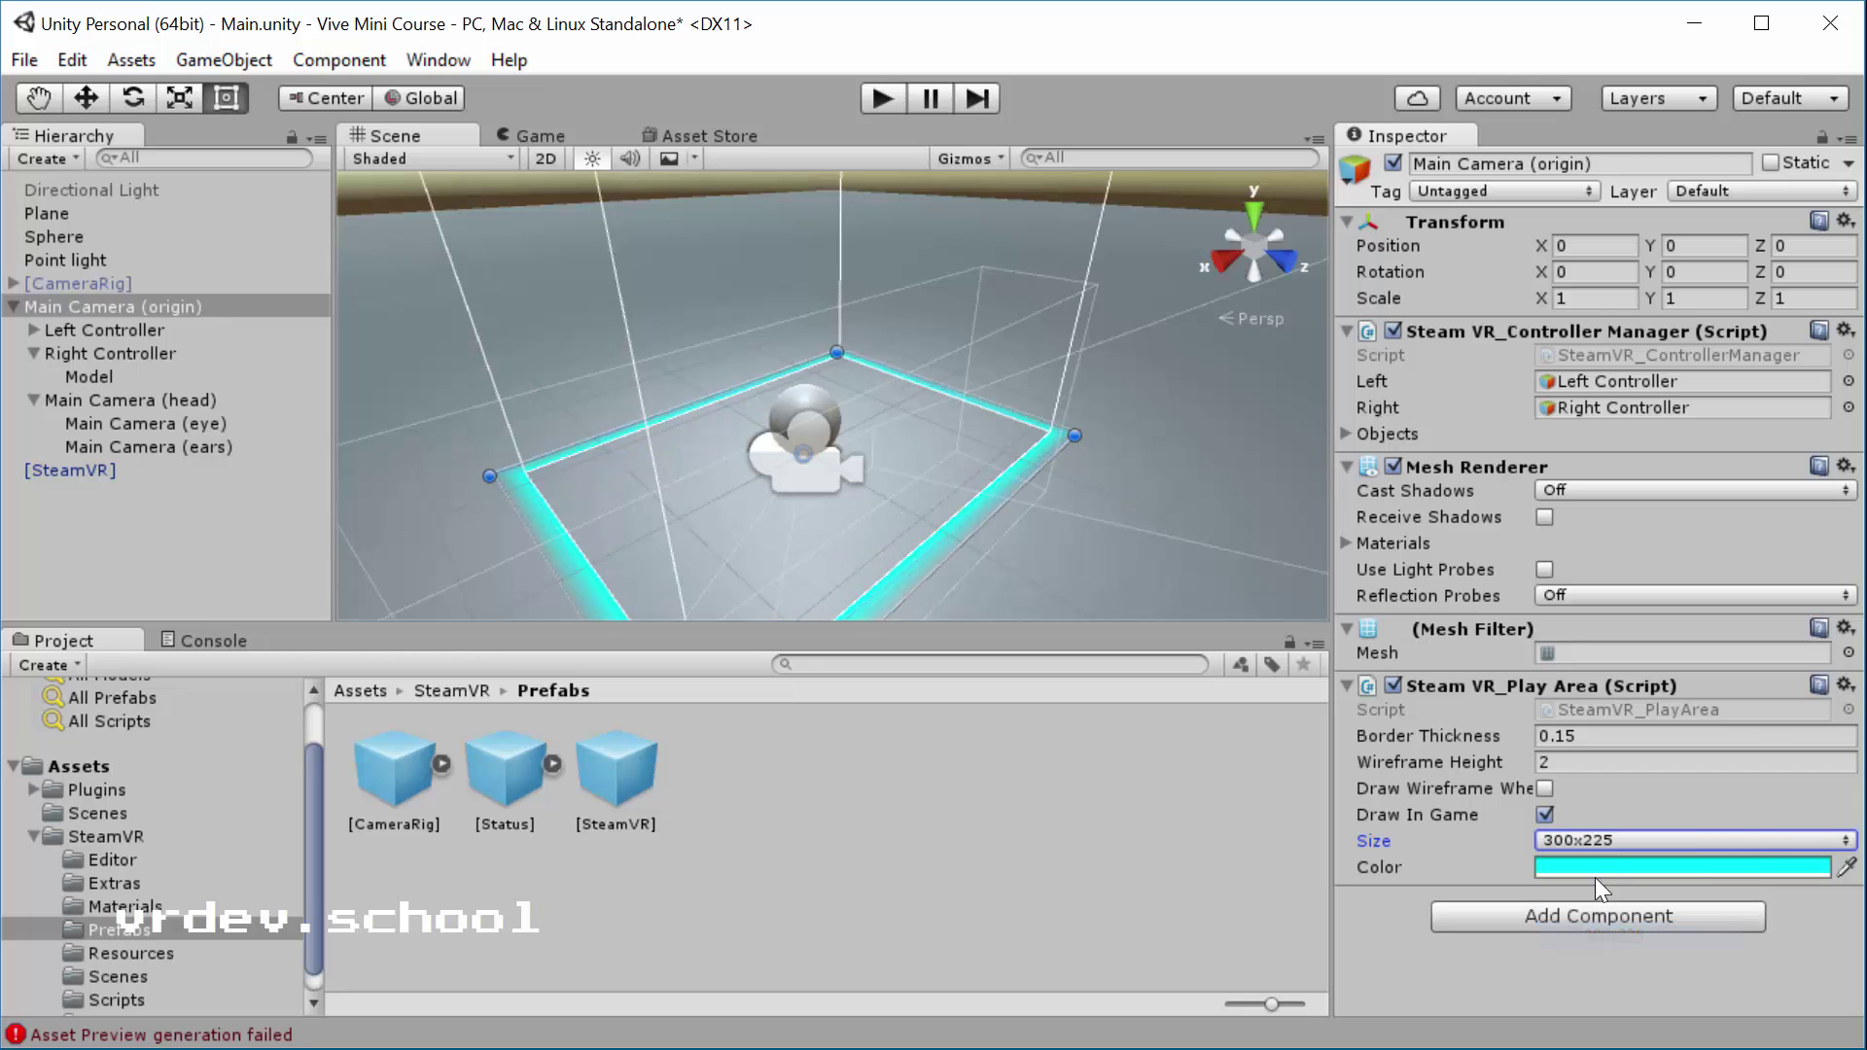
left_click(1596, 844)
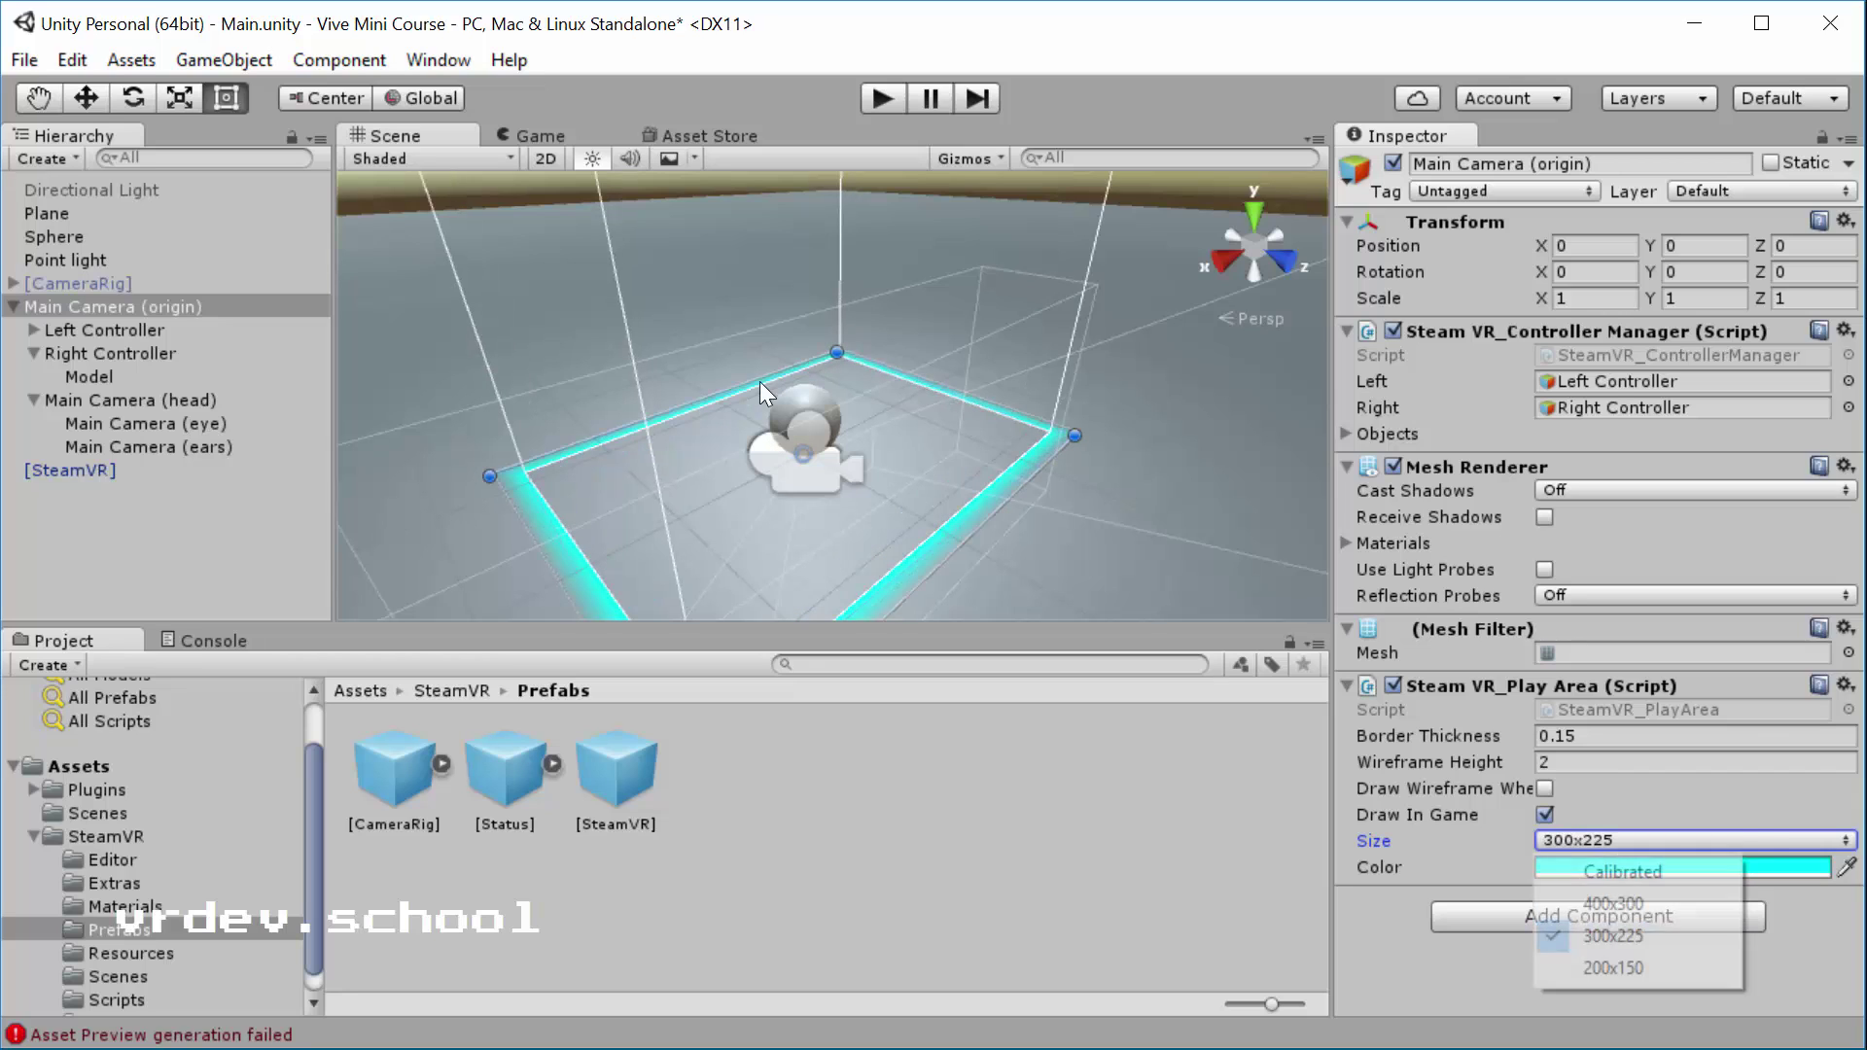
left_click(1695, 966)
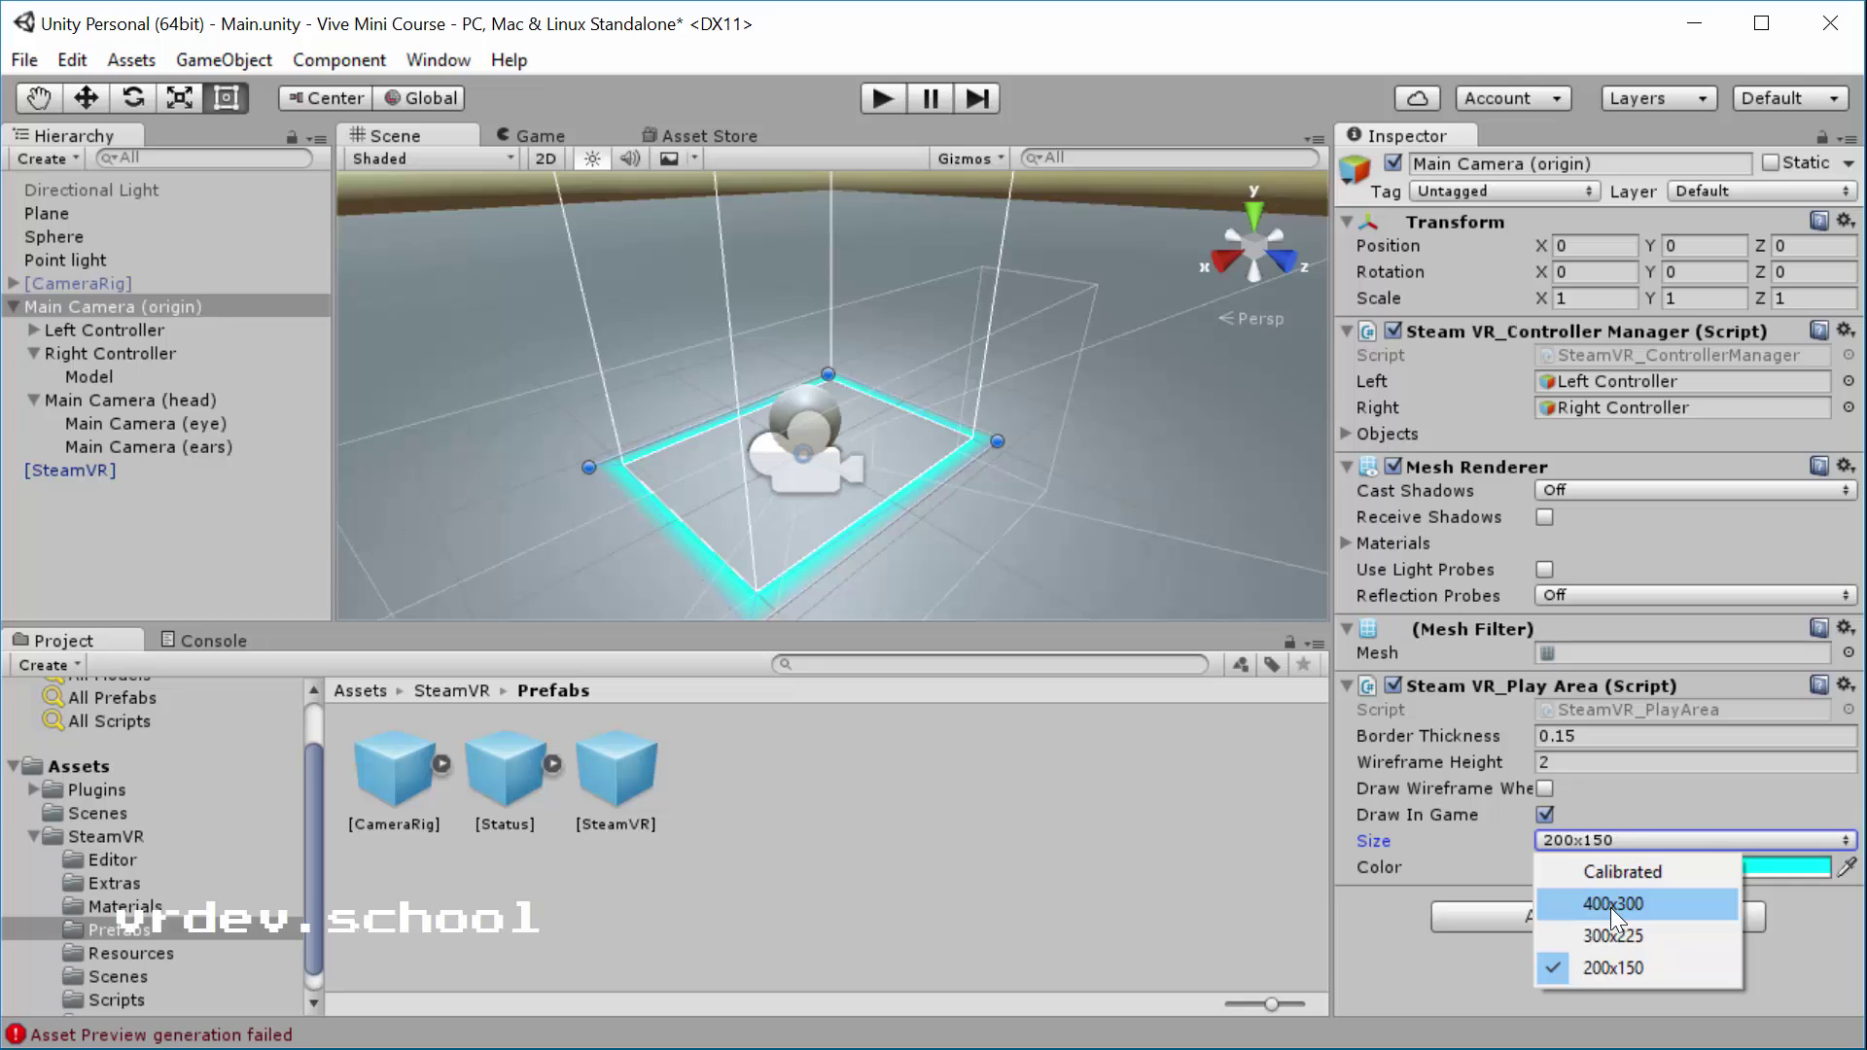
Step: Switch the play area Size to Calibrated, then 200x150, then back to Calibrated
left_click(1610, 872)
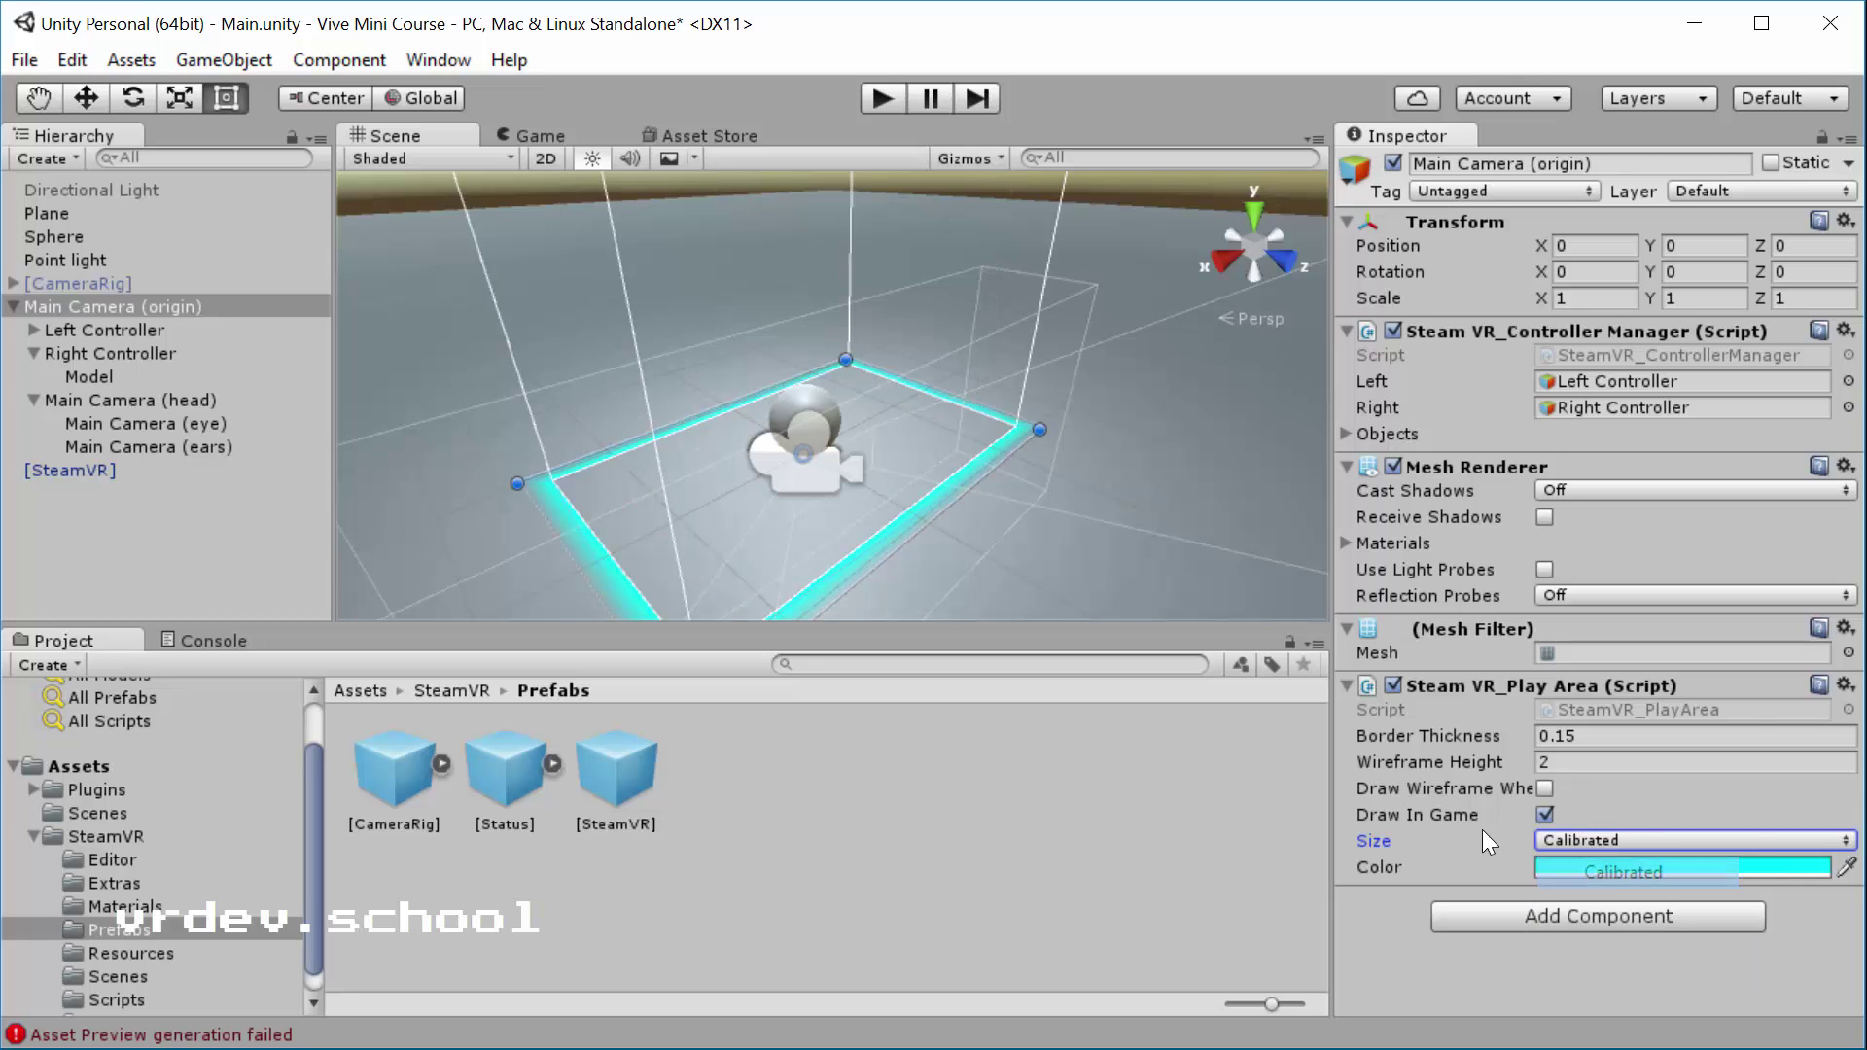
left_click(1678, 834)
left_click(1682, 962)
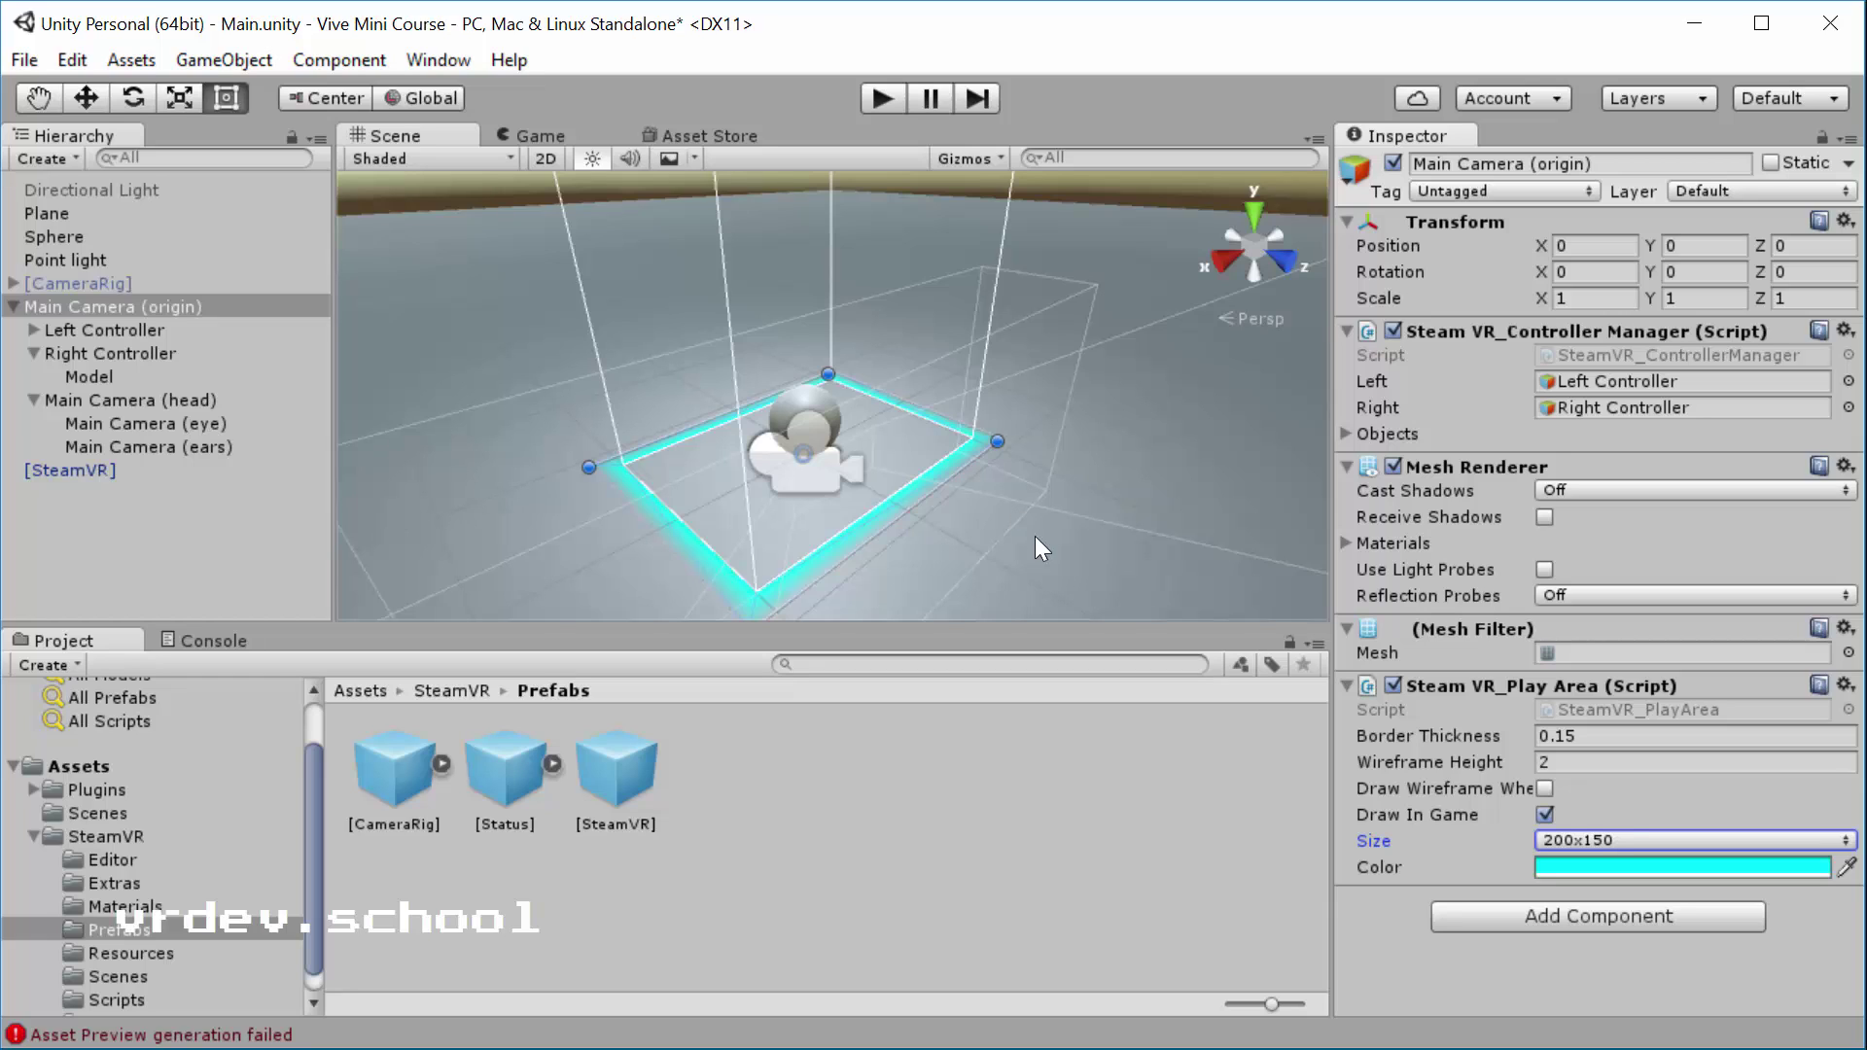
left_click(1567, 842)
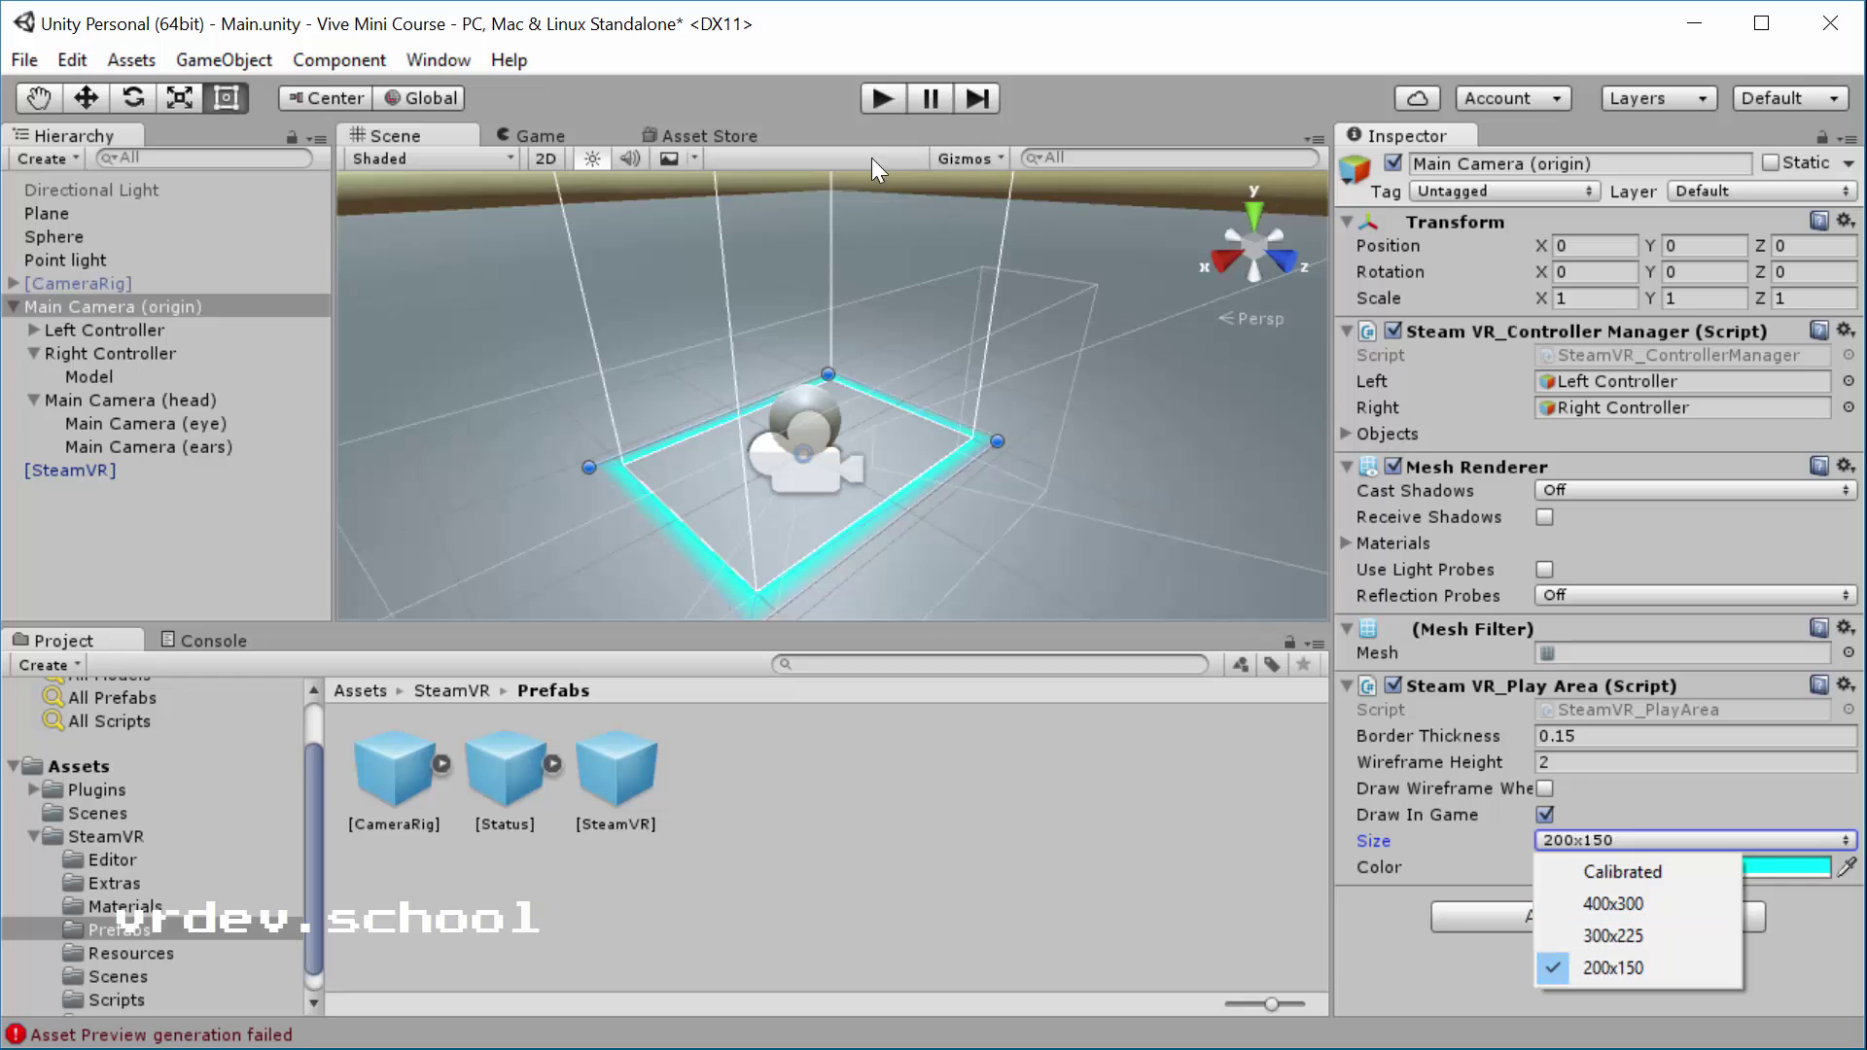
left_click(1585, 871)
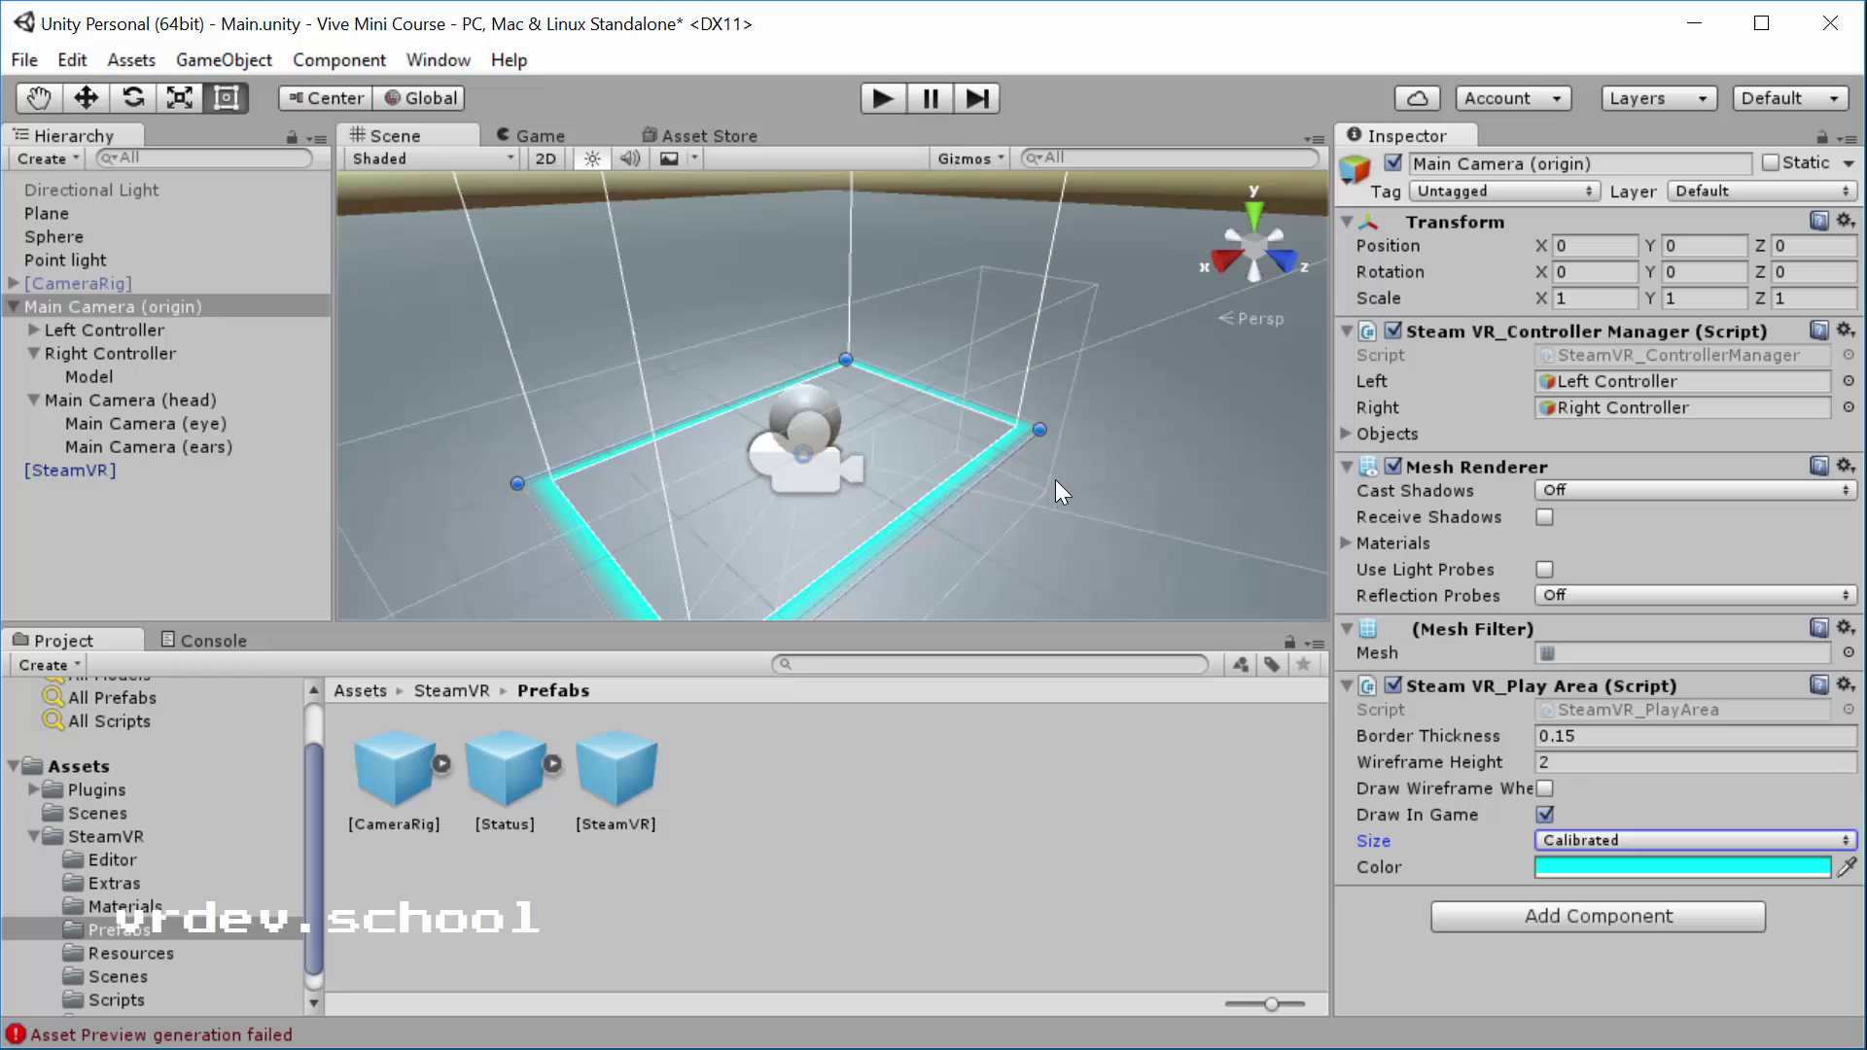